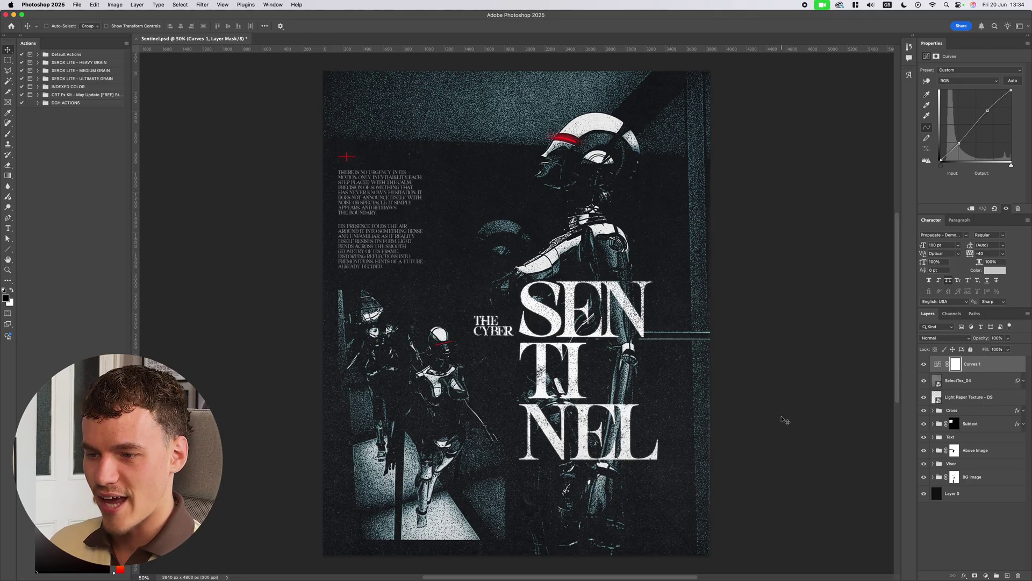
scroll(849, 200, "down", 1)
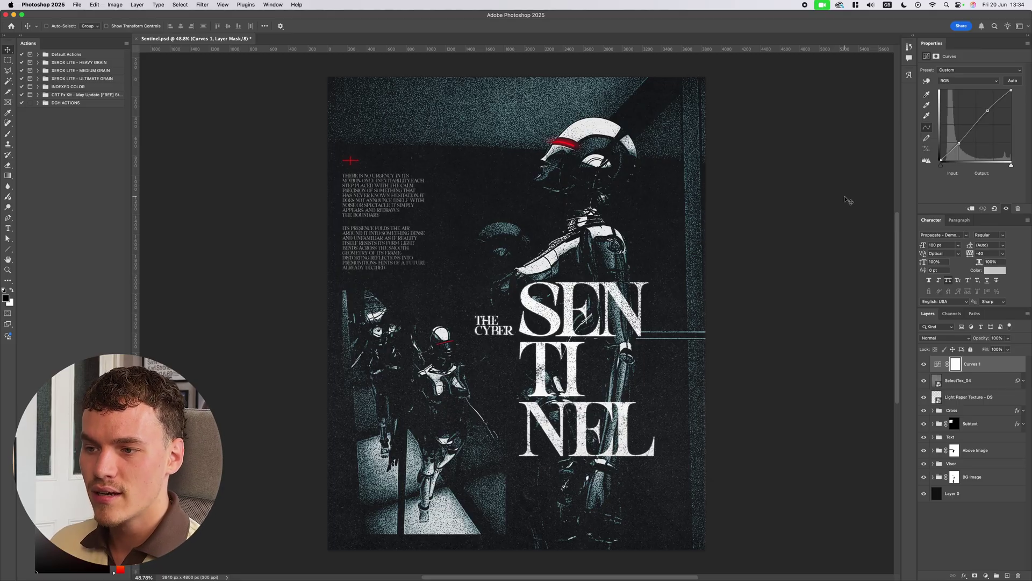
scroll(584, 377, "up", 3)
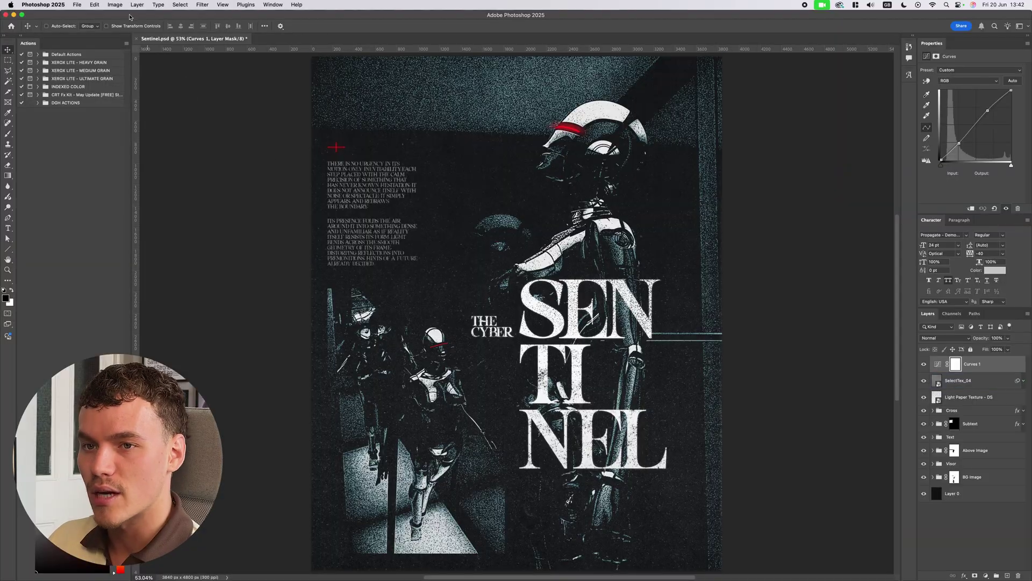
Create a new document 3840 px wide and 4800 px high at 300 pixels/inch with a white background.
left_click(79, 5)
left_click(88, 17)
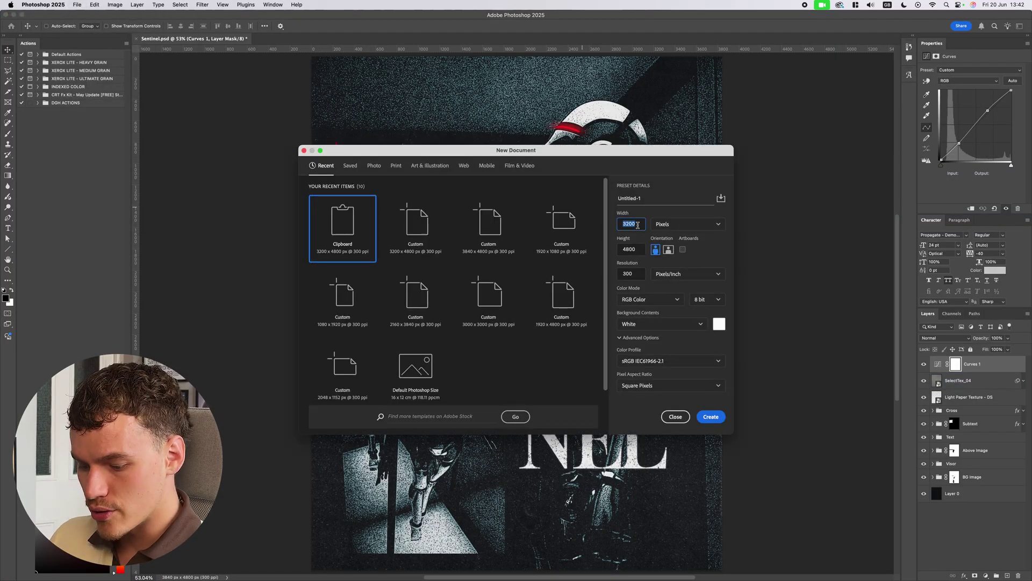
key("Tab")
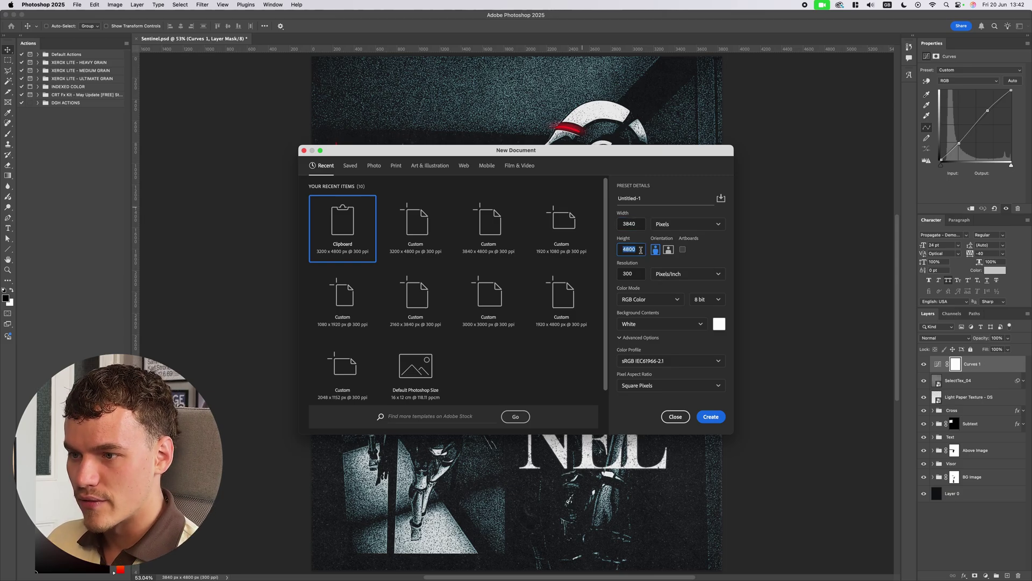
left_click(623, 264)
double_click(640, 275)
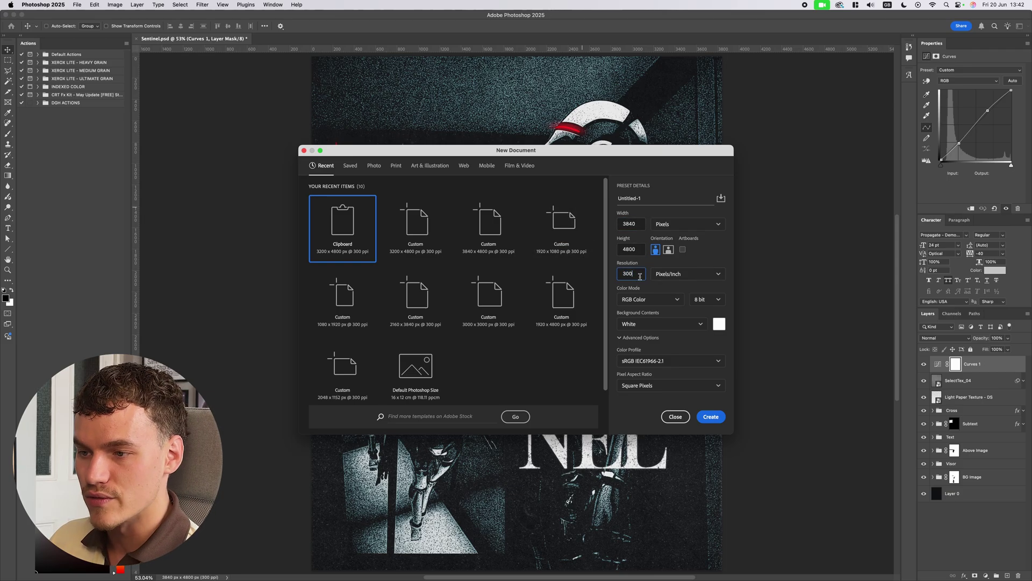
left_click(711, 417)
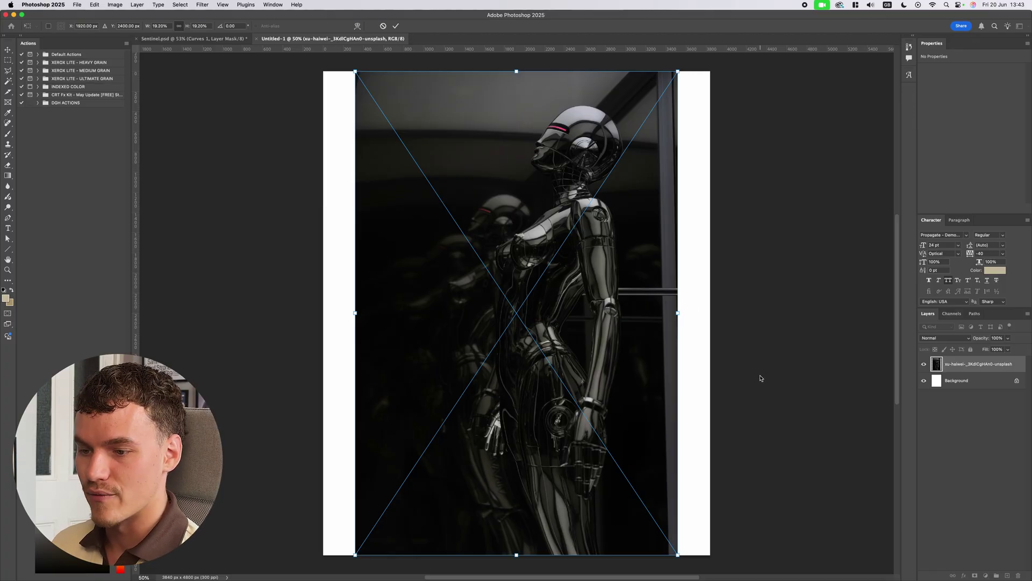
Place the standing robot photo centred on the canvas at full canvas height.
key("Return")
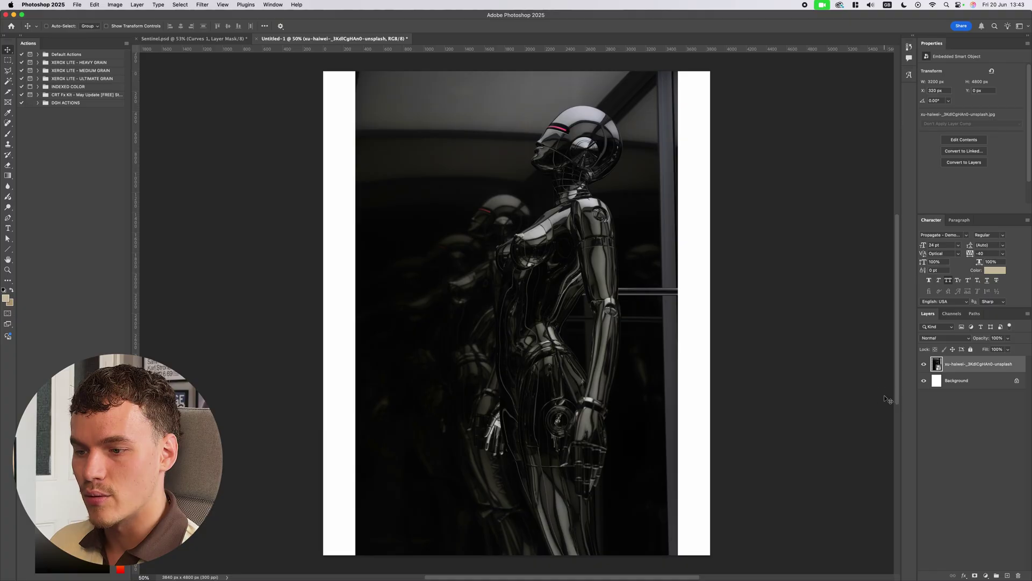
key("super+0")
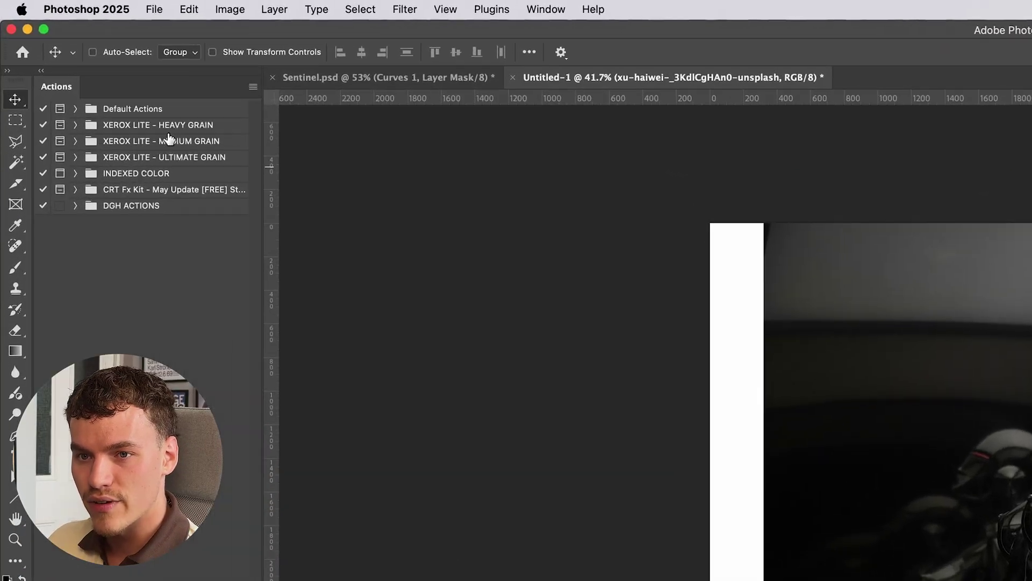
Start the XEROX - BASIC COLOR action from the XEROX LITE - ULTIMATE GRAIN set on the robot photo and stop it at its first prompt.
left_click(161, 157)
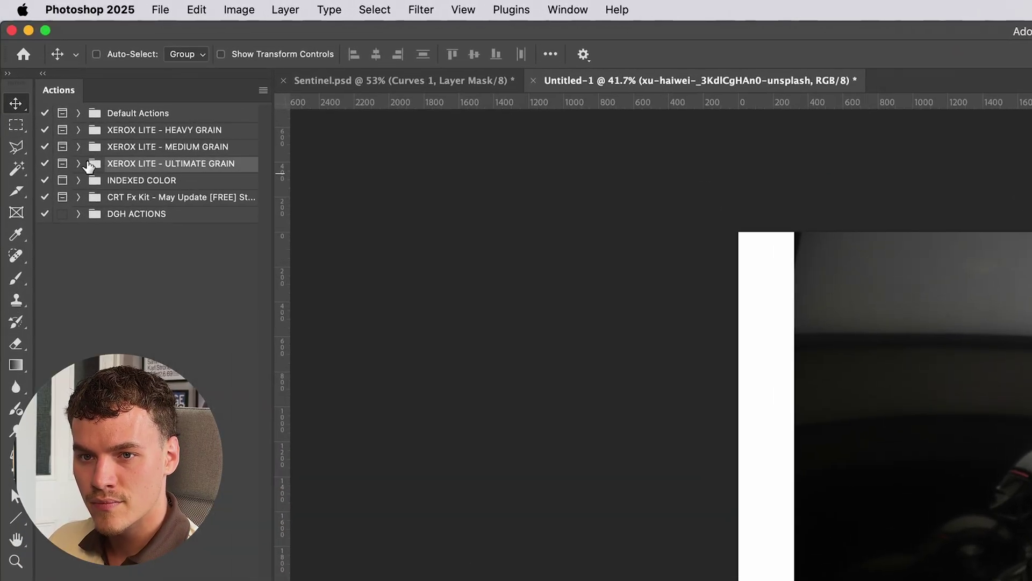
left_click(79, 164)
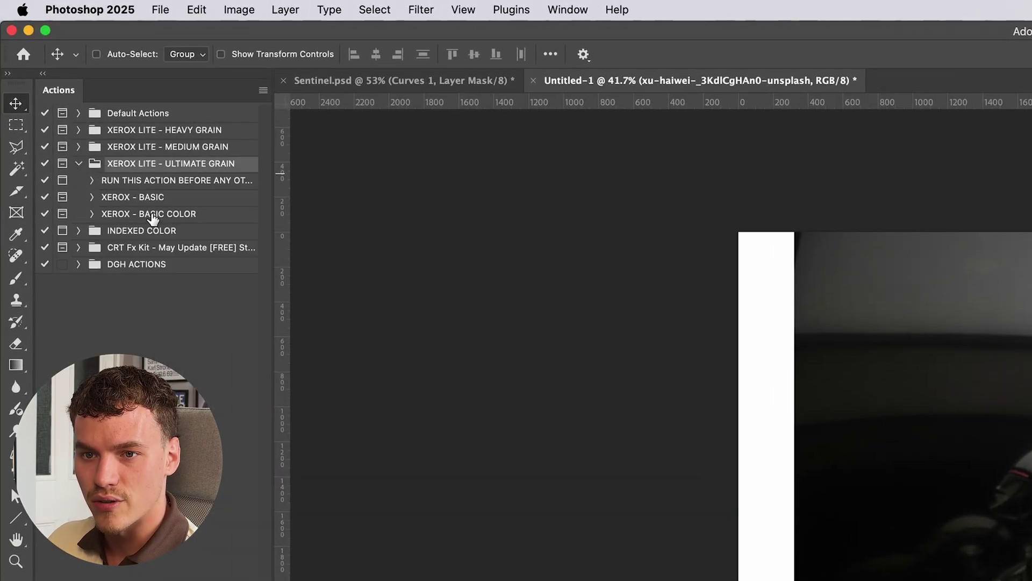
left_click(152, 215)
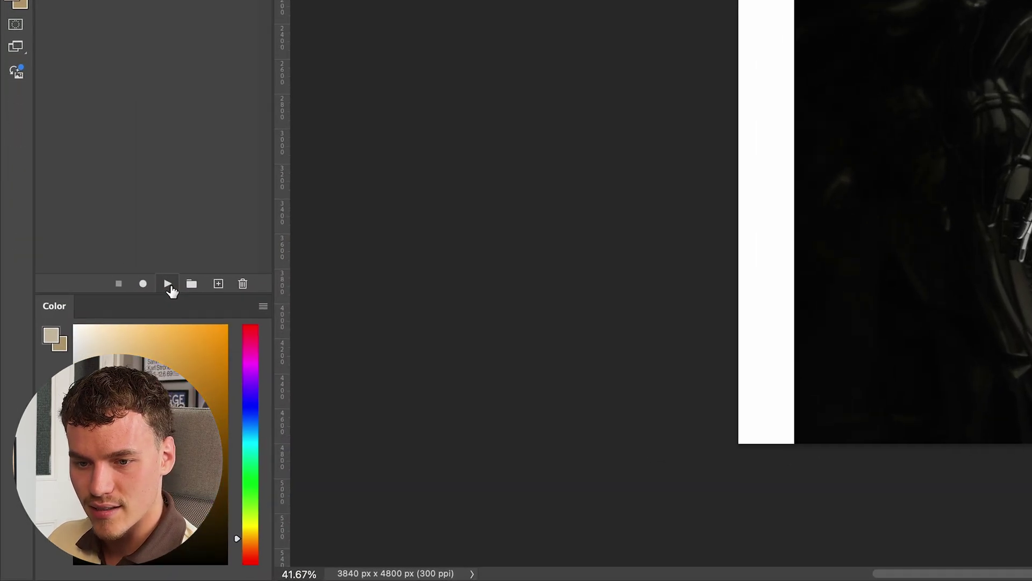
left_click(81, 440)
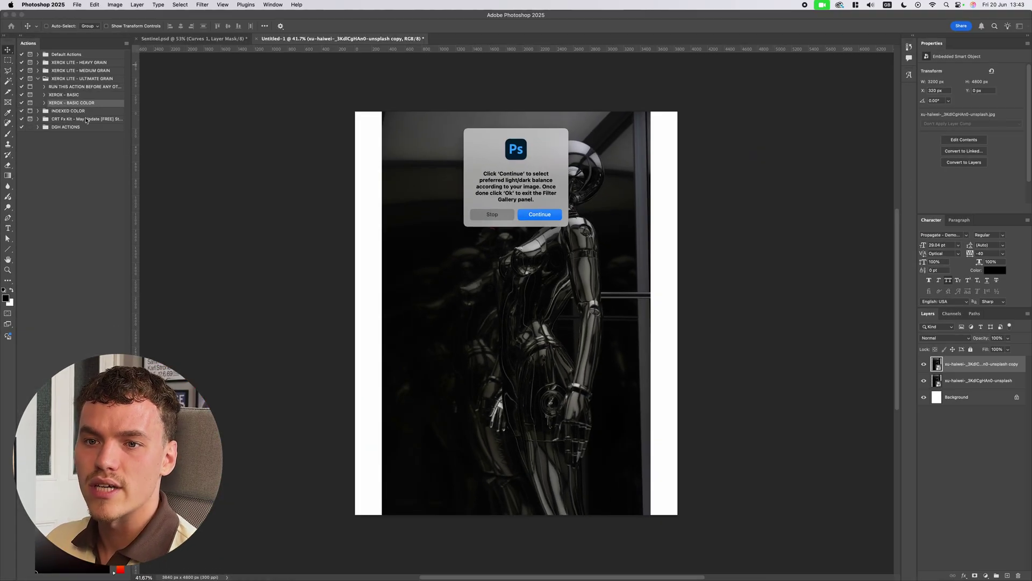
key("Escape")
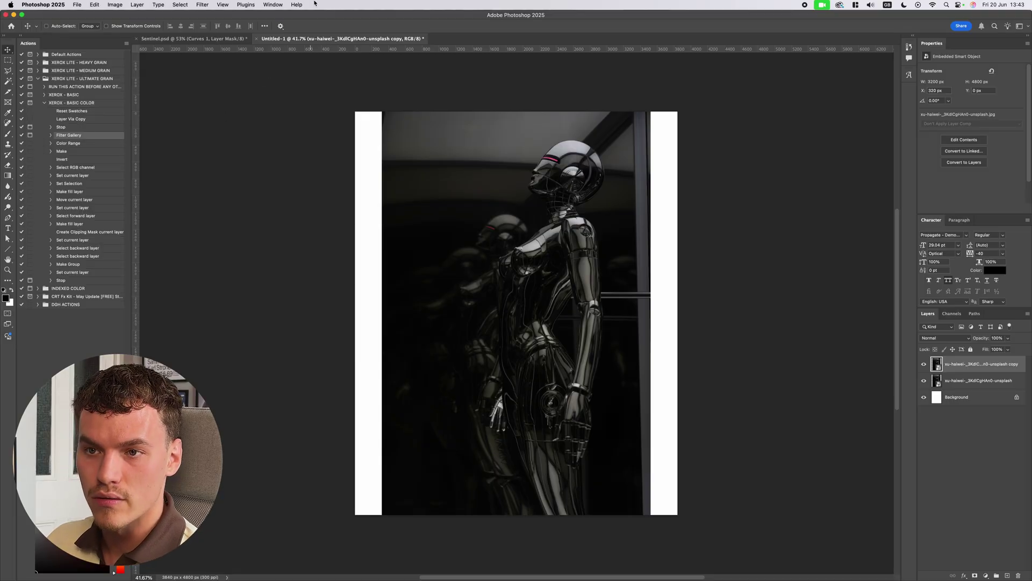
left_click(272, 5)
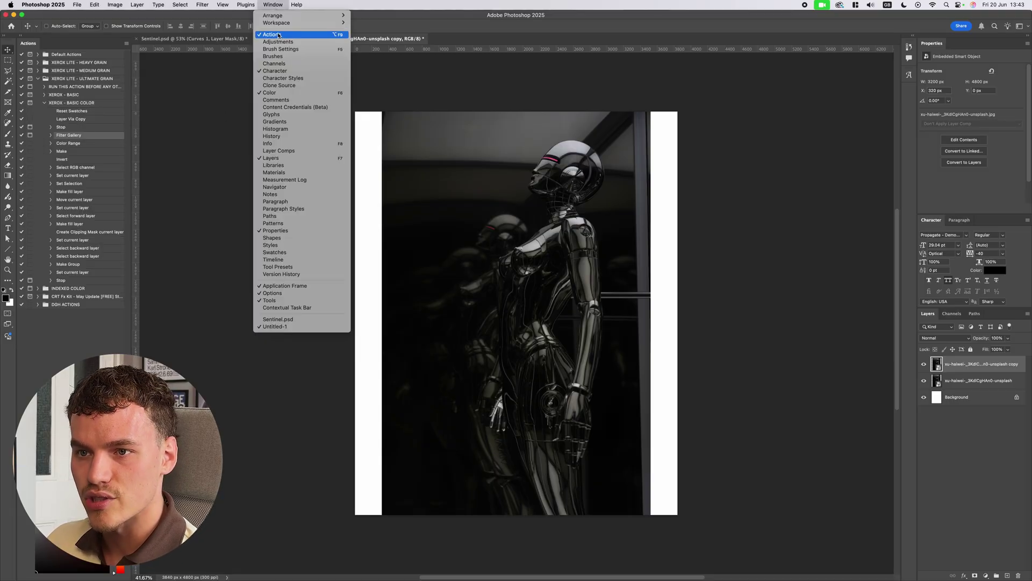
left_click(241, 54)
Run the XEROX - BASIC COLOR action again and continue to its Filter Gallery settings.
left_click(44, 103)
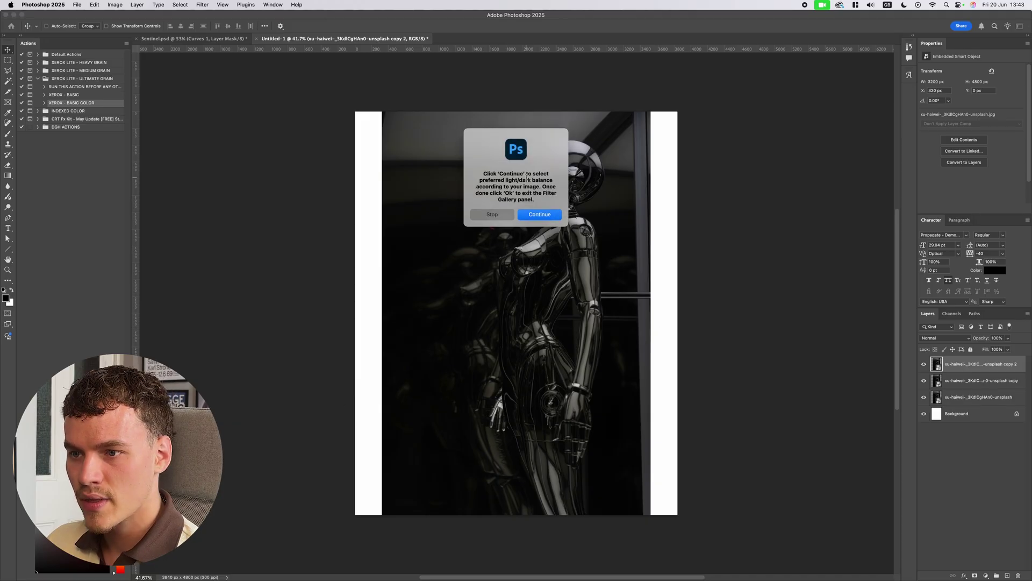
left_click_drag(483, 173, 530, 180)
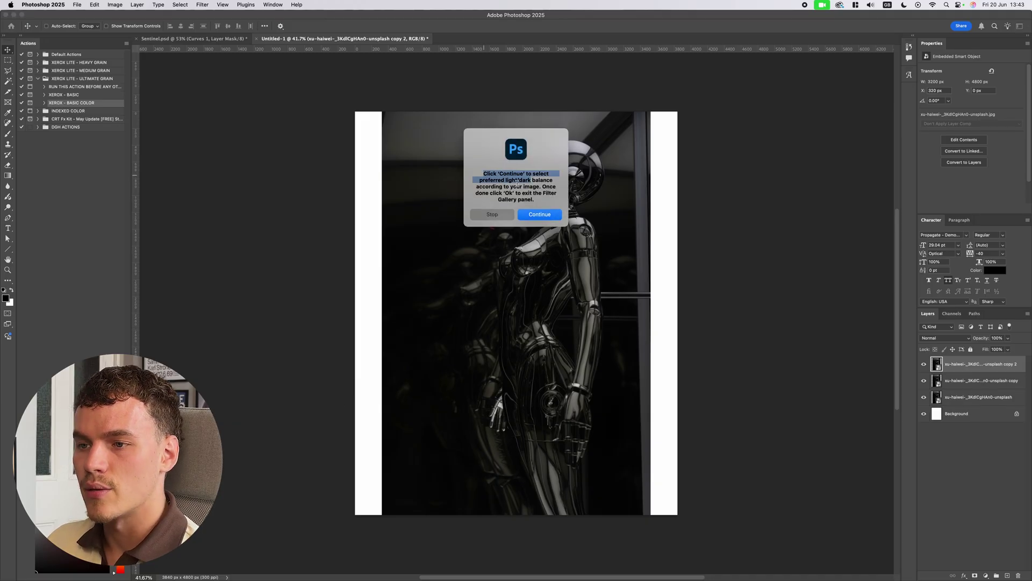
left_click(540, 214)
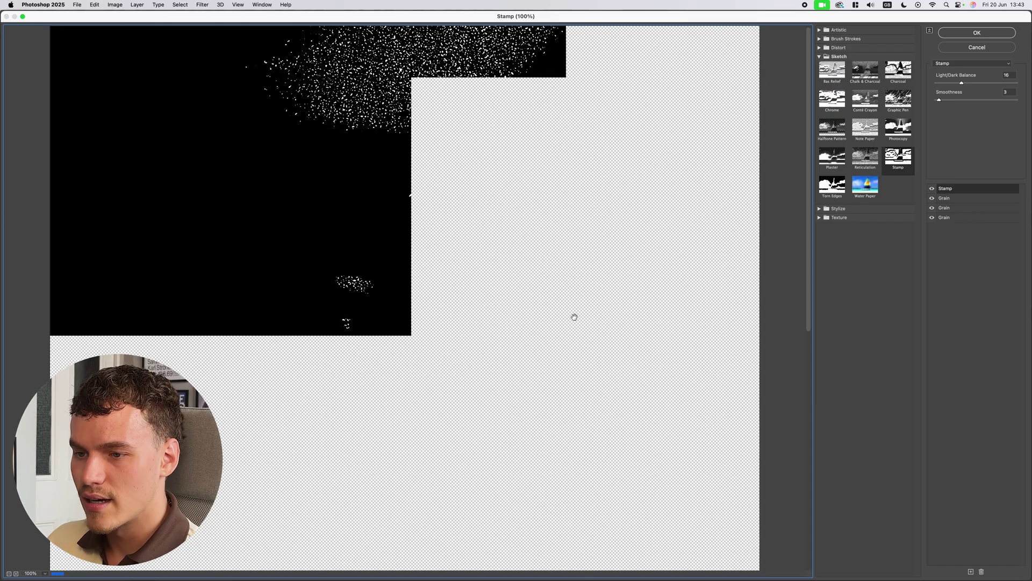
Set the Stamp filter's Light/Dark Balance to 5, apply the filters and let the action finish.
scroll(573, 318, "down", 3)
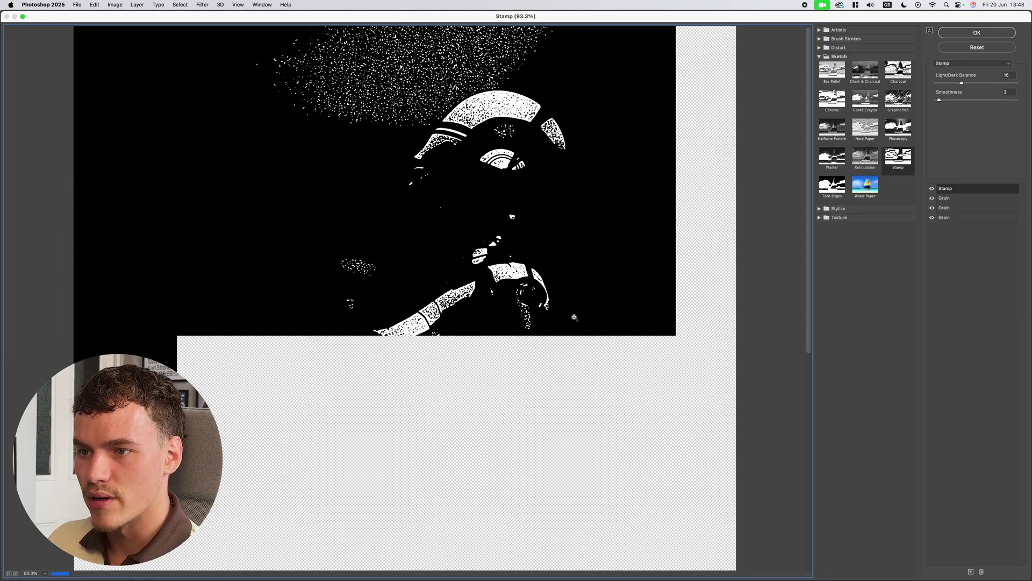
scroll(582, 318, "down", 1)
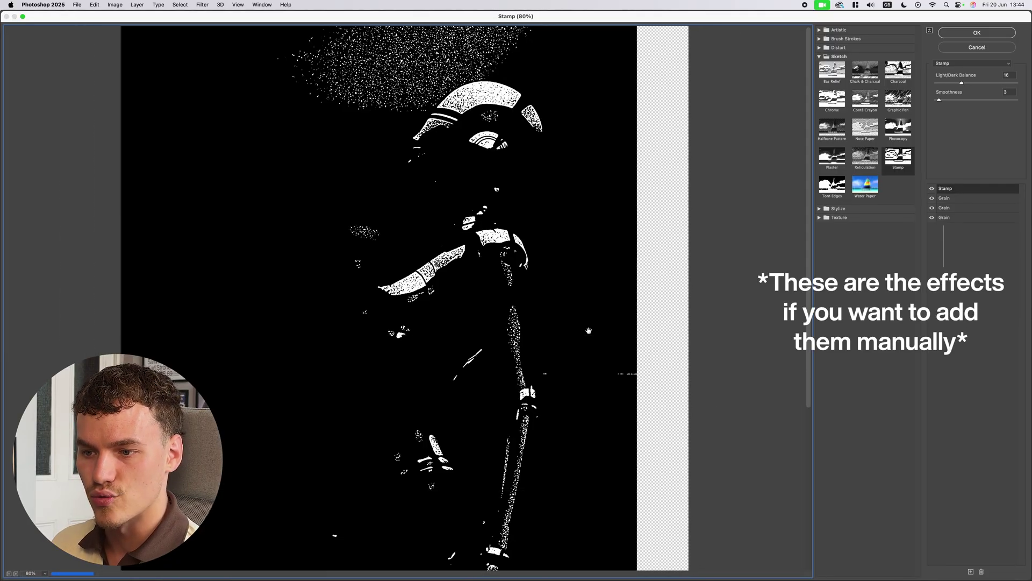
scroll(589, 333, "down", 2)
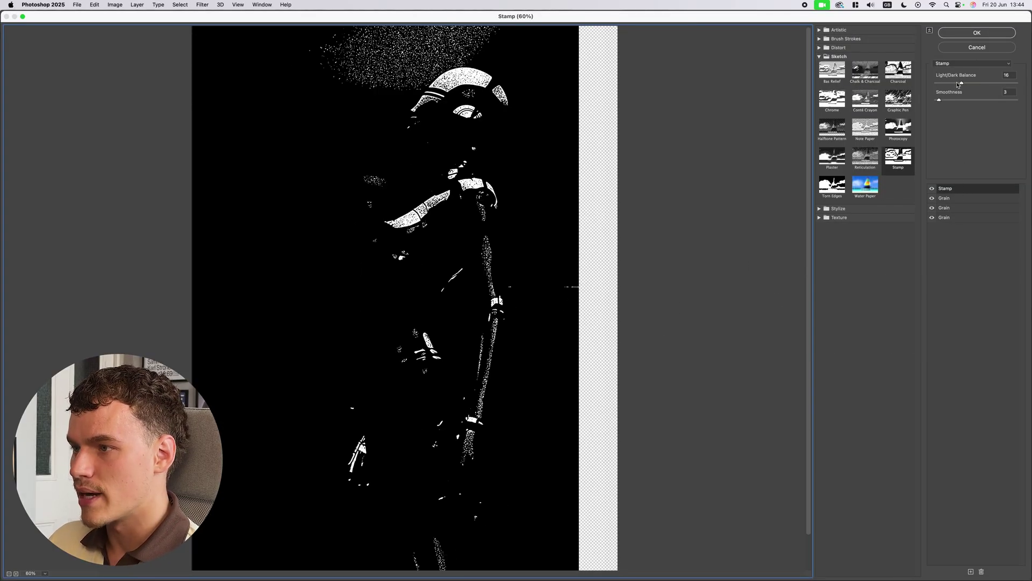
left_click_drag(958, 84, 946, 87)
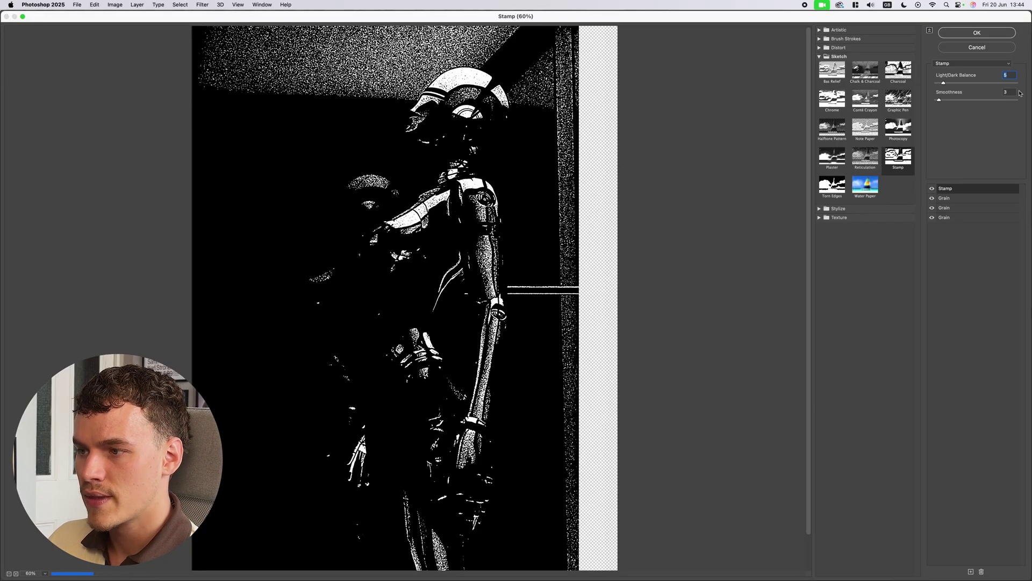
left_click(999, 33)
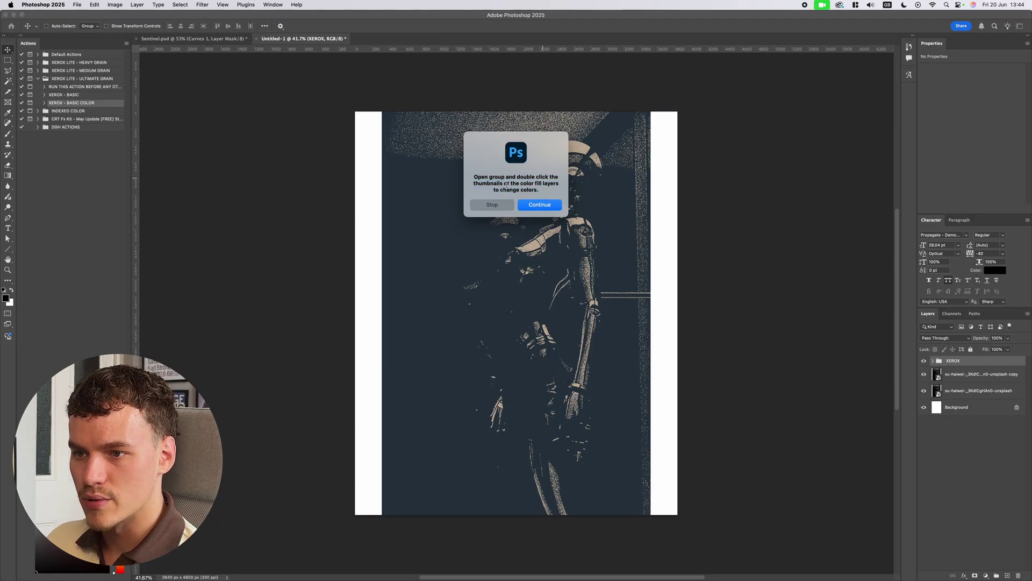
left_click(538, 205)
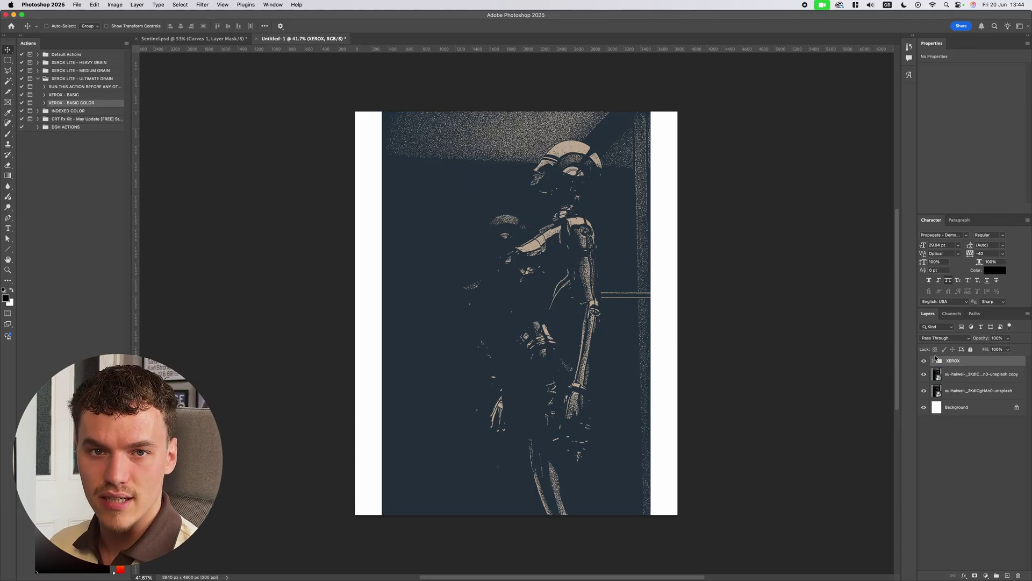
Expand the XEROX group and change the FILL COLOR layer to the blue 54819d.
left_click(931, 361)
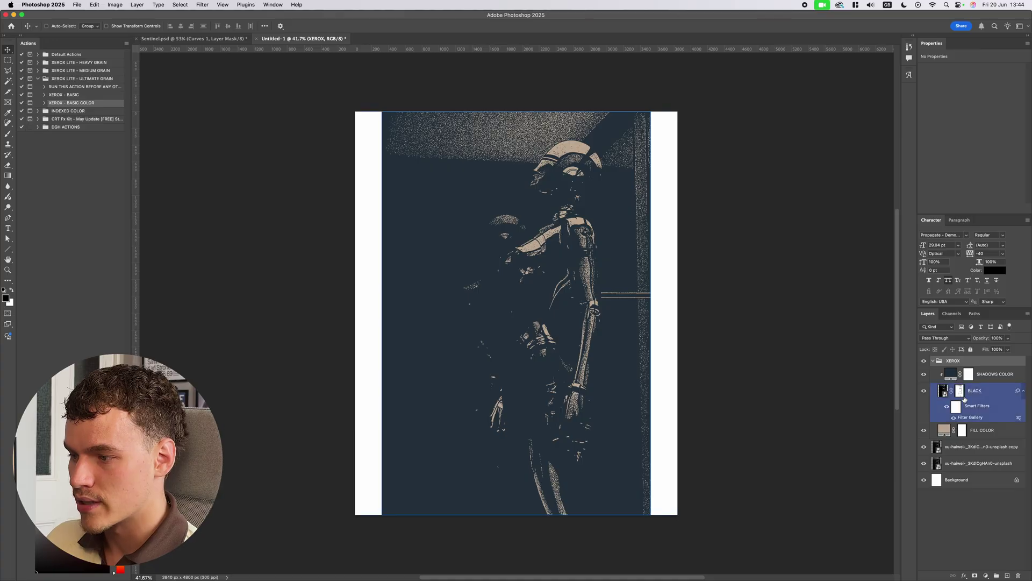
left_click(993, 372)
scroll(994, 371, "up", 2)
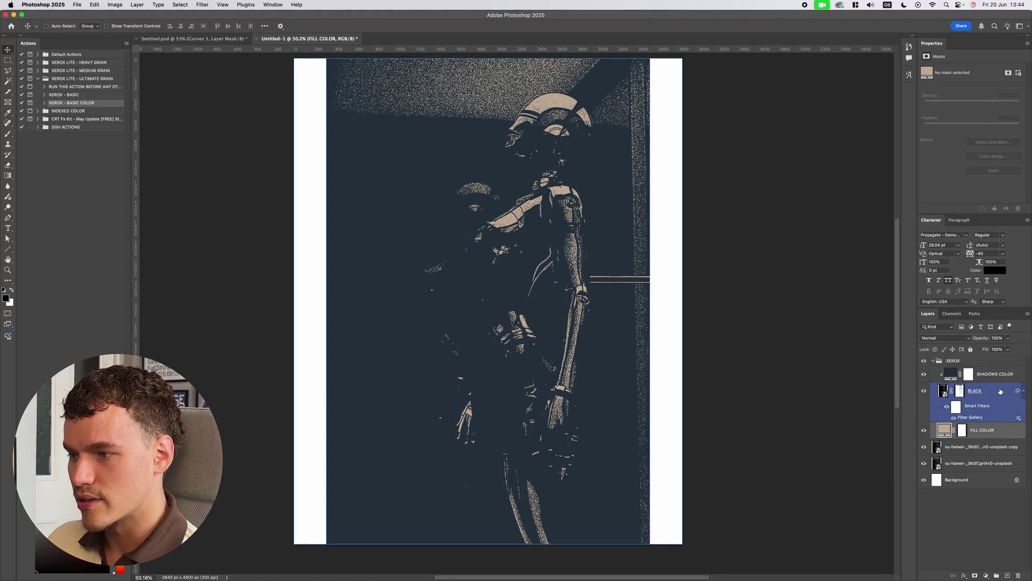
scroll(999, 392, "down", 2)
double_click(945, 431)
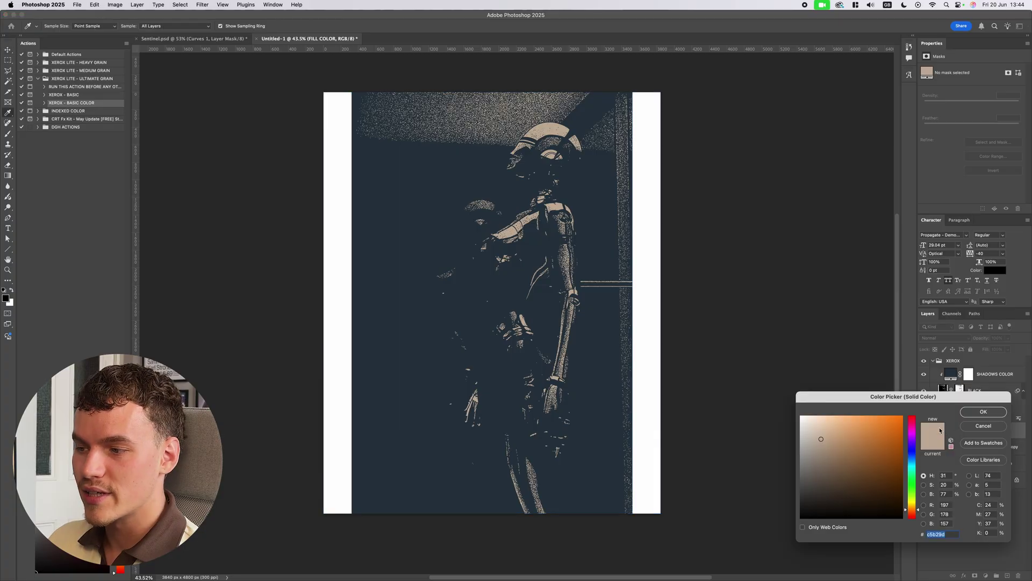
mouse_move(908, 476)
left_mouse_down()
mouse_move(912, 461)
mouse_move(903, 460)
left_mouse_up()
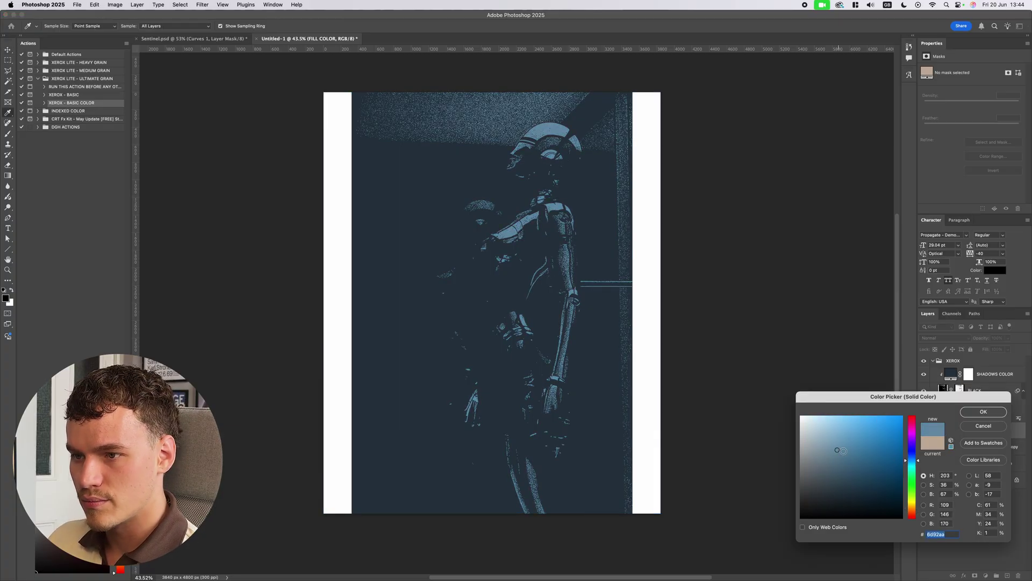
left_click(852, 455)
left_click(849, 455)
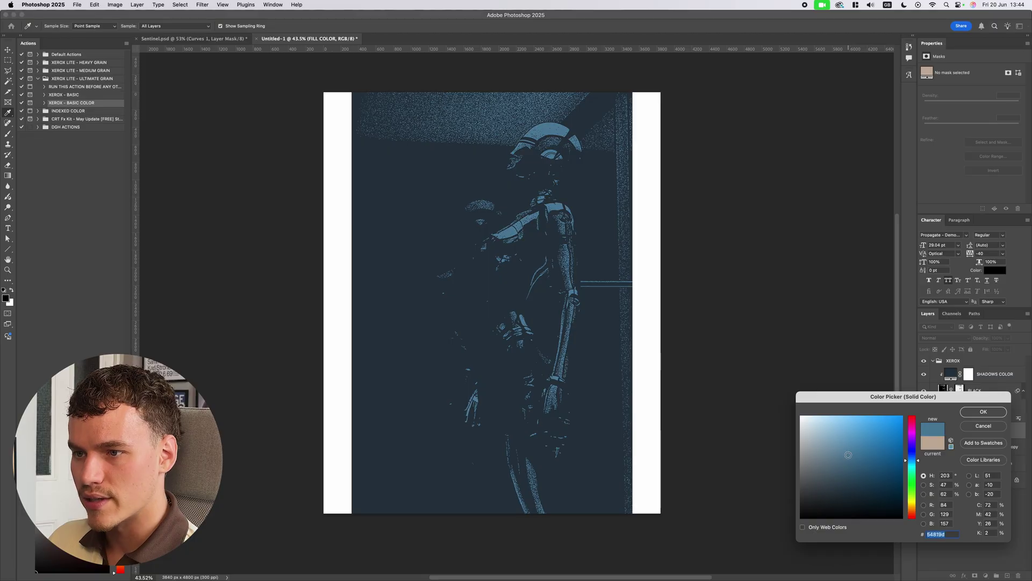
left_click(984, 412)
Toggle the visibility of the SHADOWS COLOR layer to compare the image with and without it.
left_click(924, 375)
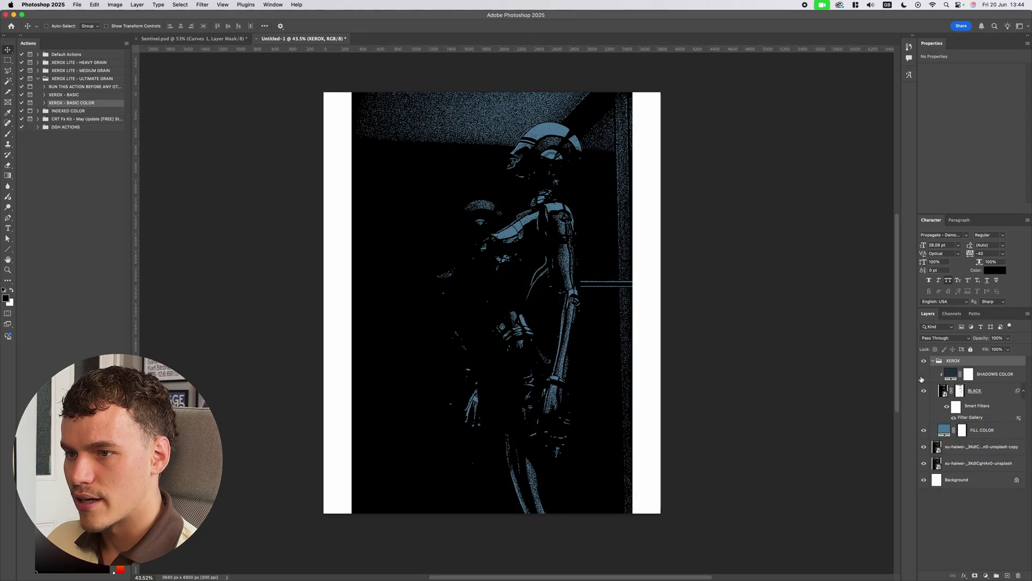
left_click(924, 374)
left_click(924, 375)
left_click(924, 375)
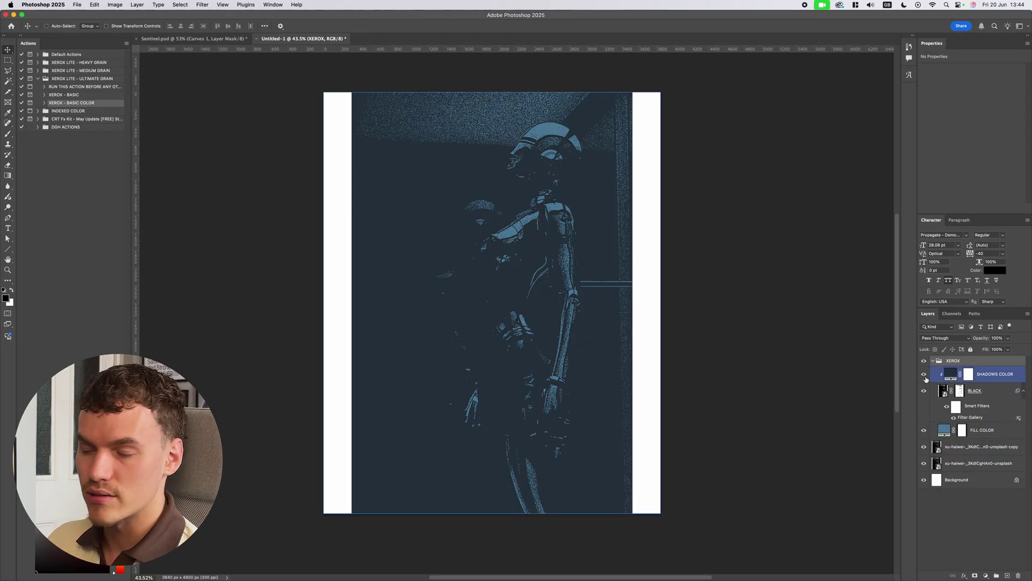
left_click(924, 375)
left_click(924, 375)
Change the SHADOWS COLOR layer to the very dark blue 040e16.
double_click(957, 377)
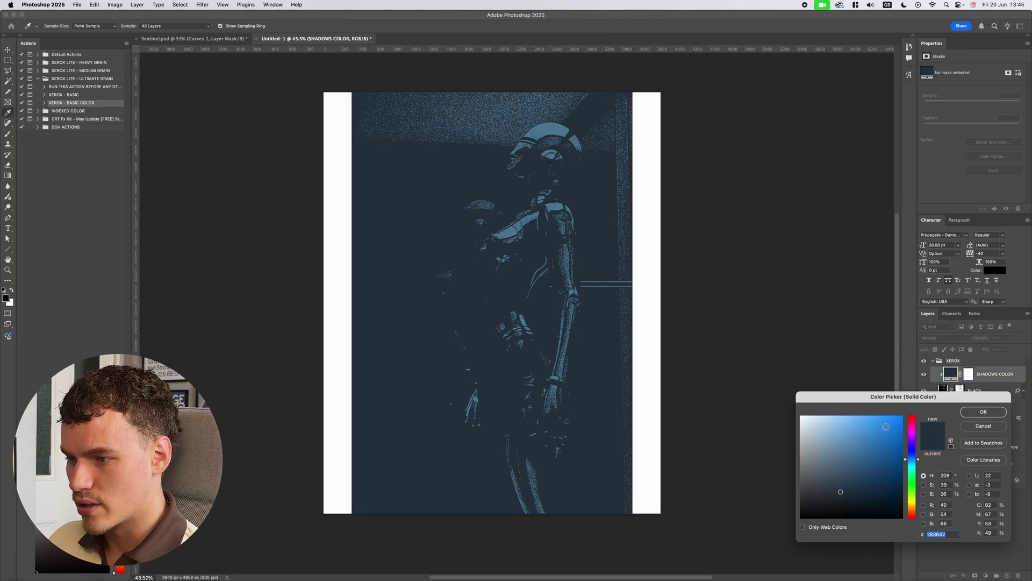
left_click_drag(841, 492, 868, 506)
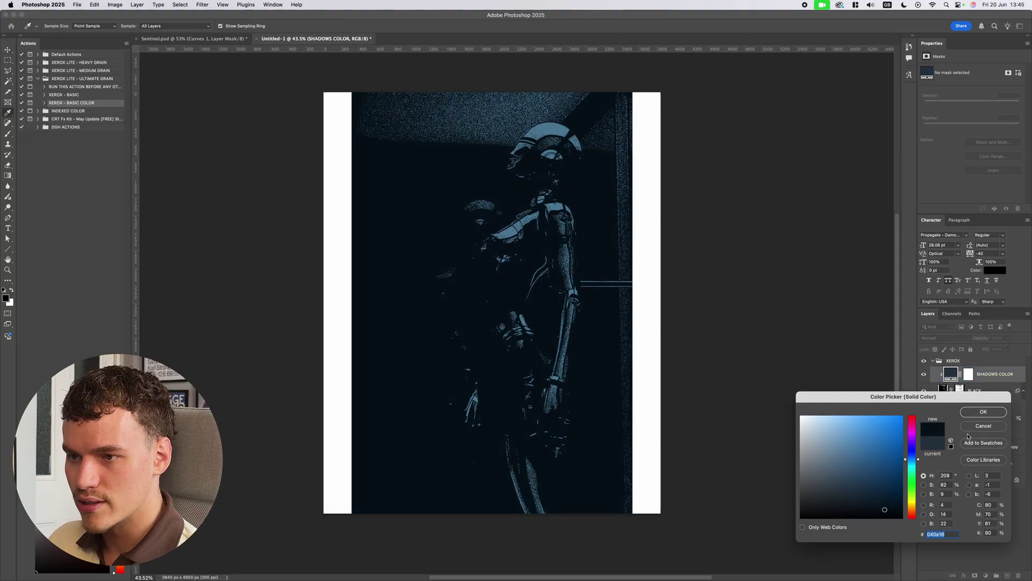
left_click(983, 411)
Switch to the Sentinel.psd document and examine the whole finished poster for reference.
key("ctrl+Tab")
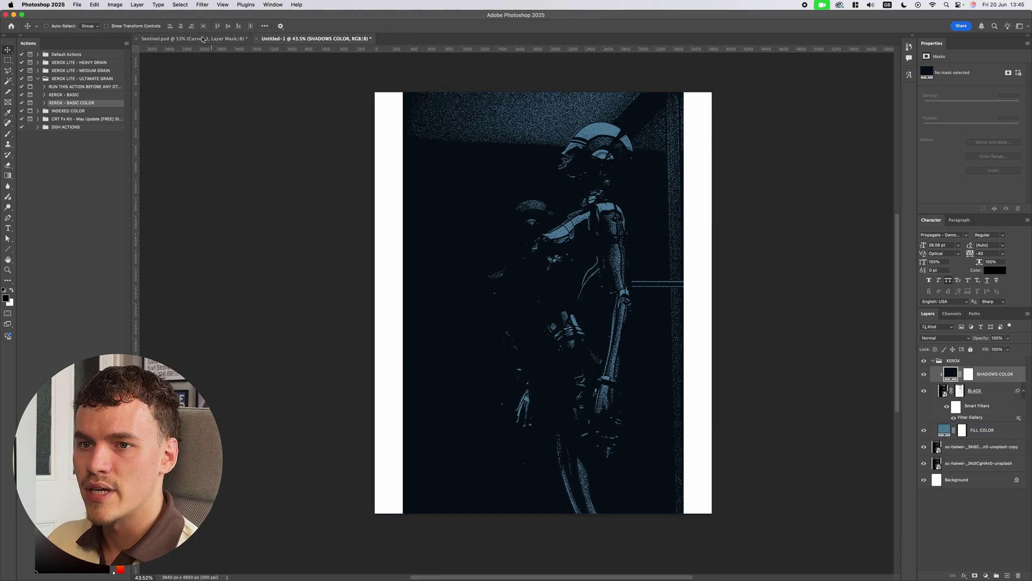
scroll(857, 308, "down", 2)
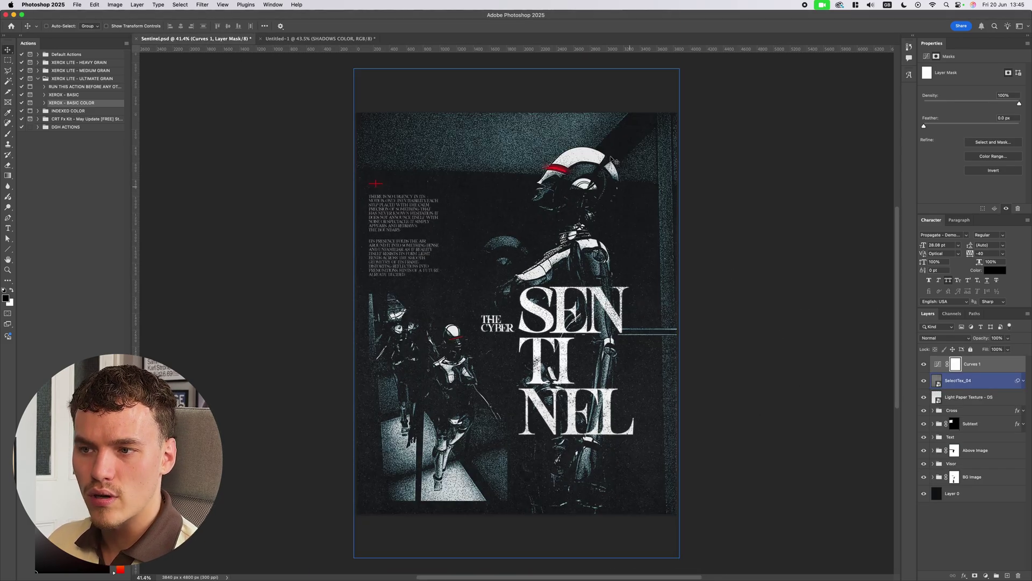
scroll(670, 261, "down", 2)
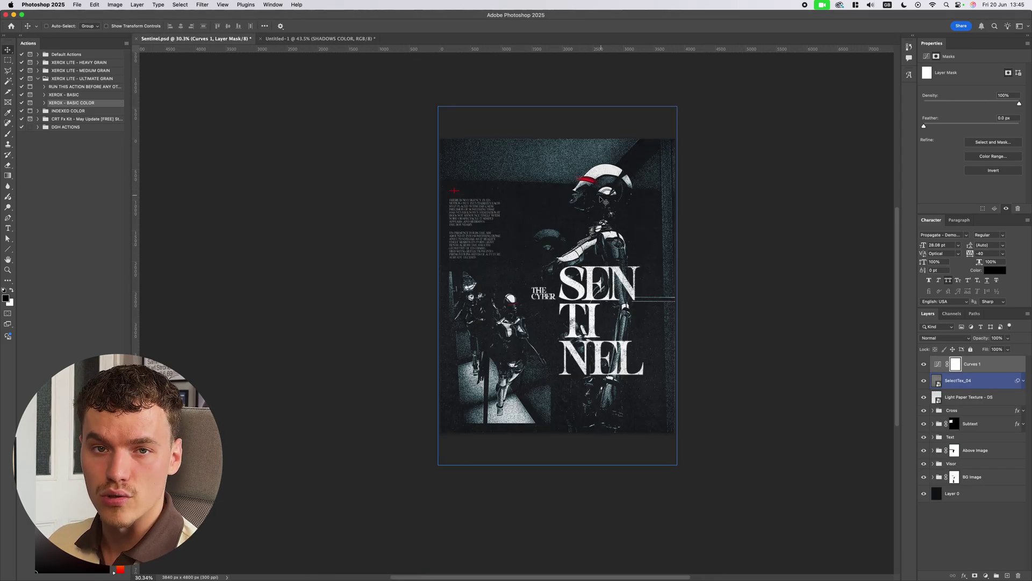
Expand the BG Image group in Sentinel.psd and toggle its Highlights layer's visibility to examine what the layer contributes.
scroll(609, 186, "up", 5)
scroll(657, 195, "down", 2)
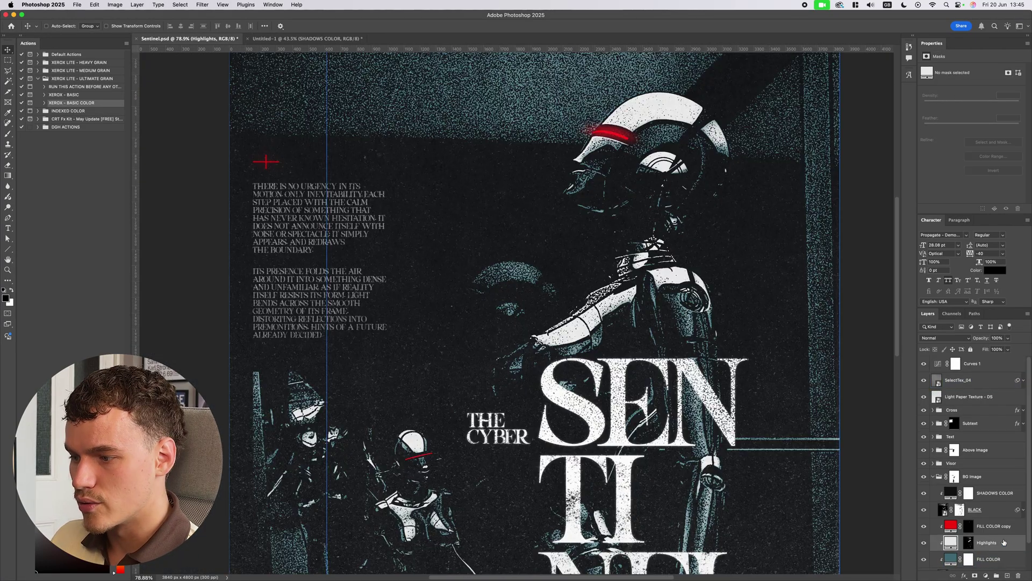
scroll(1003, 543, "down", 2)
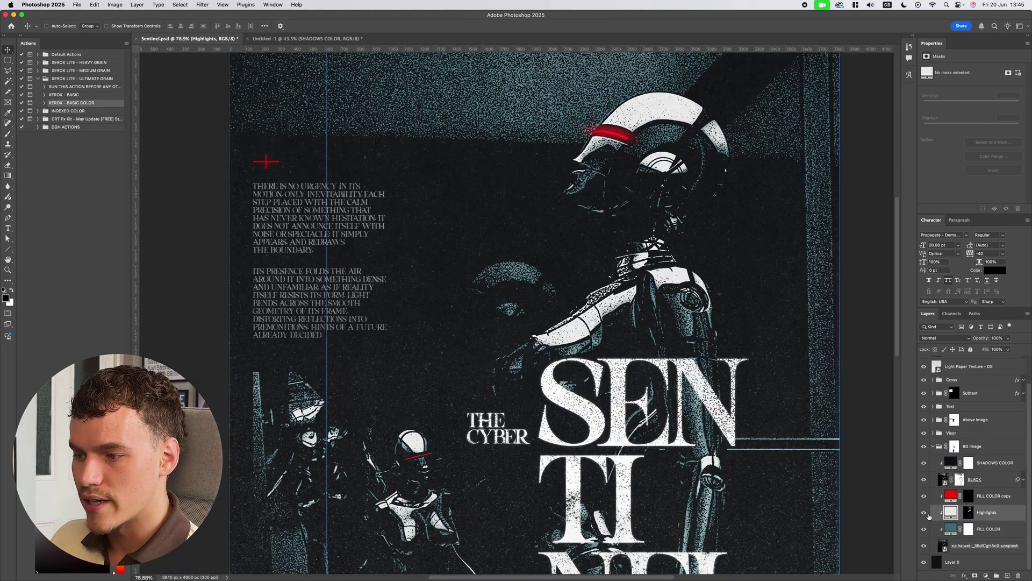
left_click(925, 514)
left_click(924, 514)
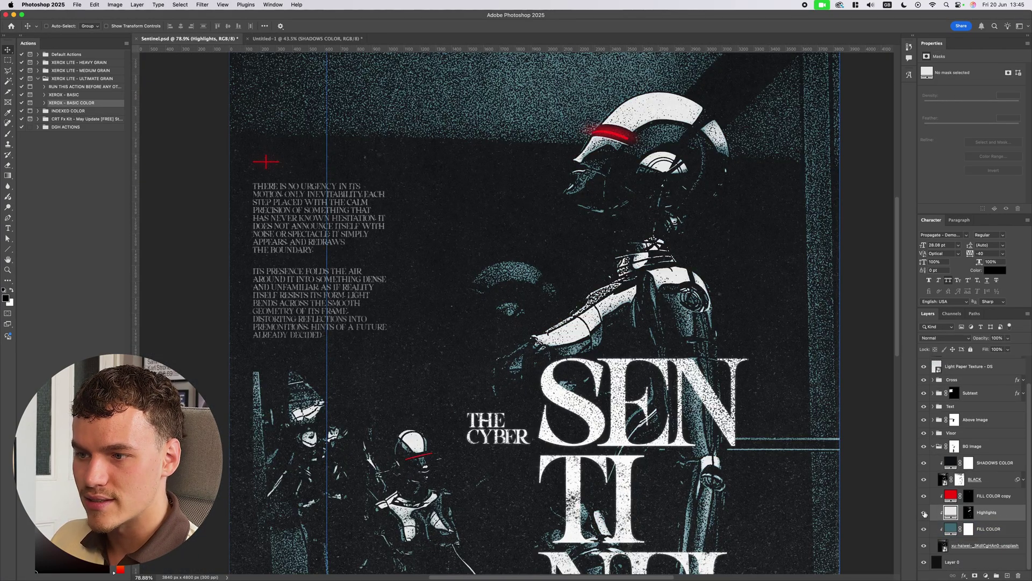
left_click(925, 514)
left_click(925, 514)
scroll(871, 470, "down", 5)
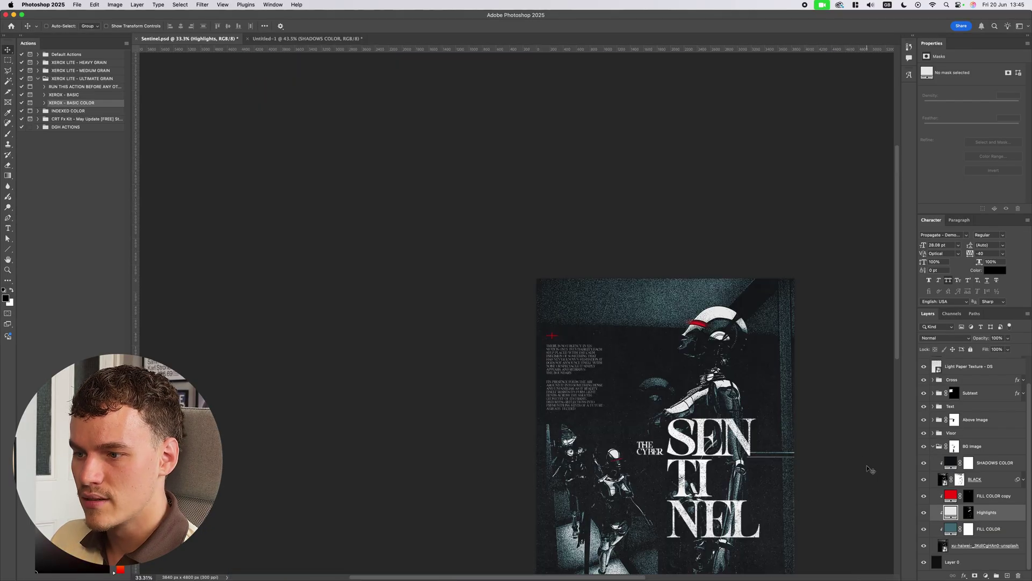
In the Untitled-1 document, duplicate the FILL COLOR layer without its mask and rename the copy HIGHLIGHTS.
left_click(257, 39)
scroll(627, 374, "up", 1)
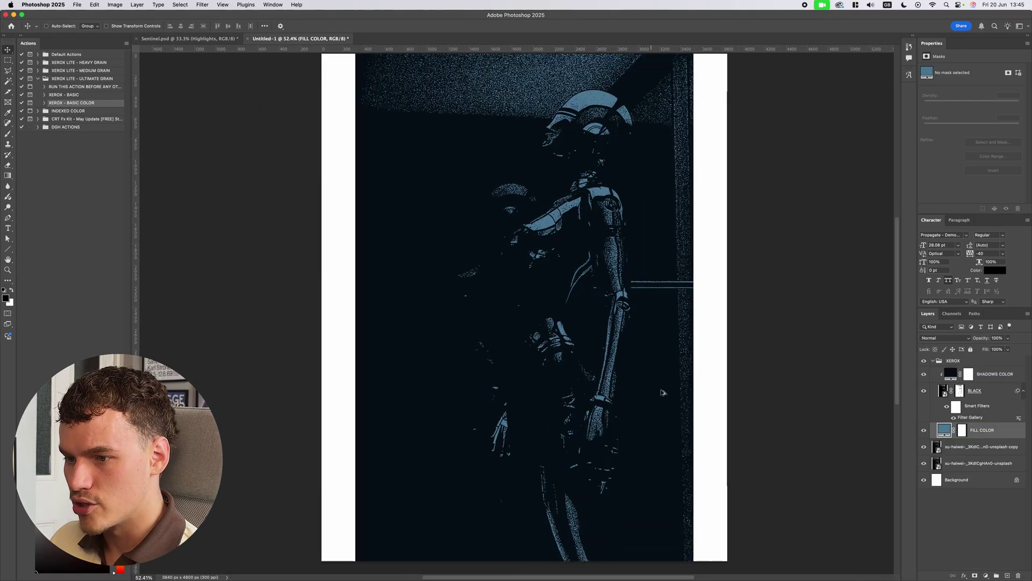
left_click(962, 431)
left_click(961, 432)
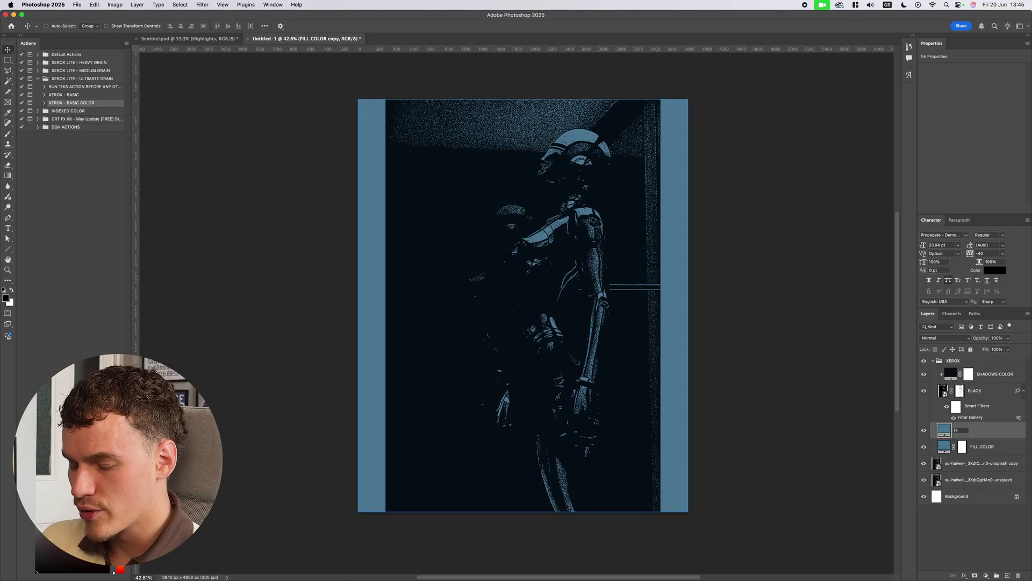
type("HIGHLIG")
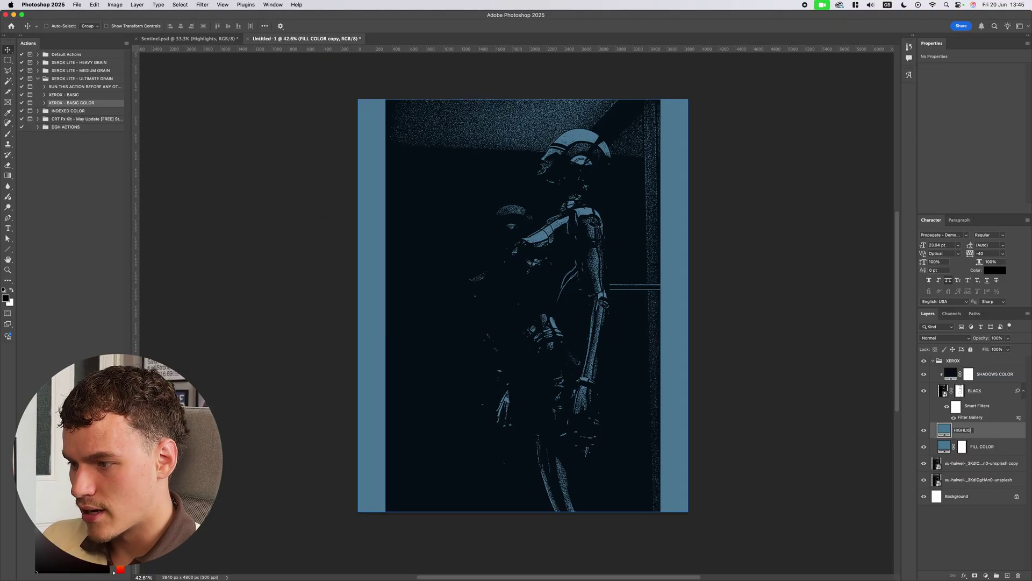
type("HTS")
key("Return")
left_click(179, 4)
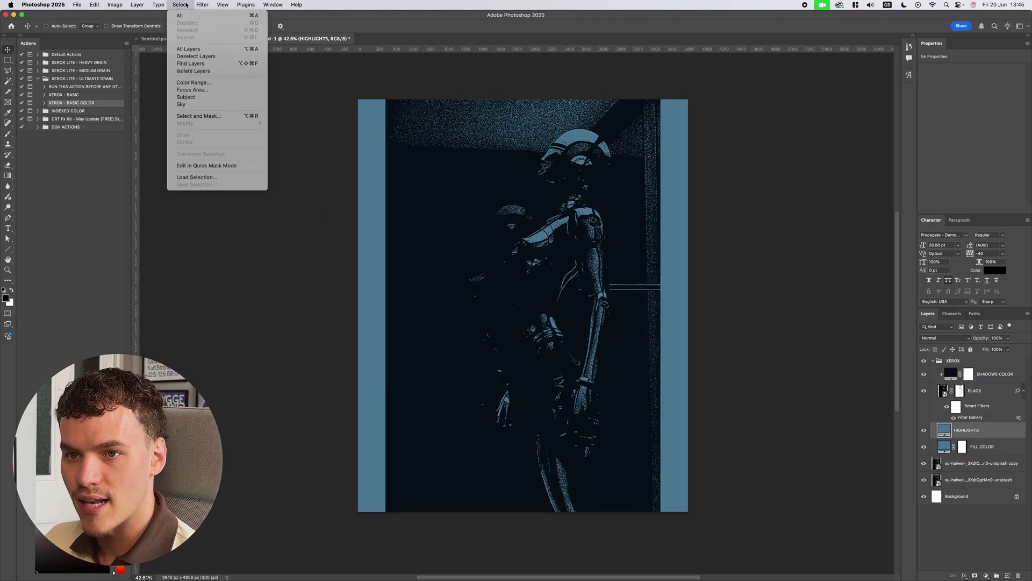
left_click(191, 83)
key("Escape")
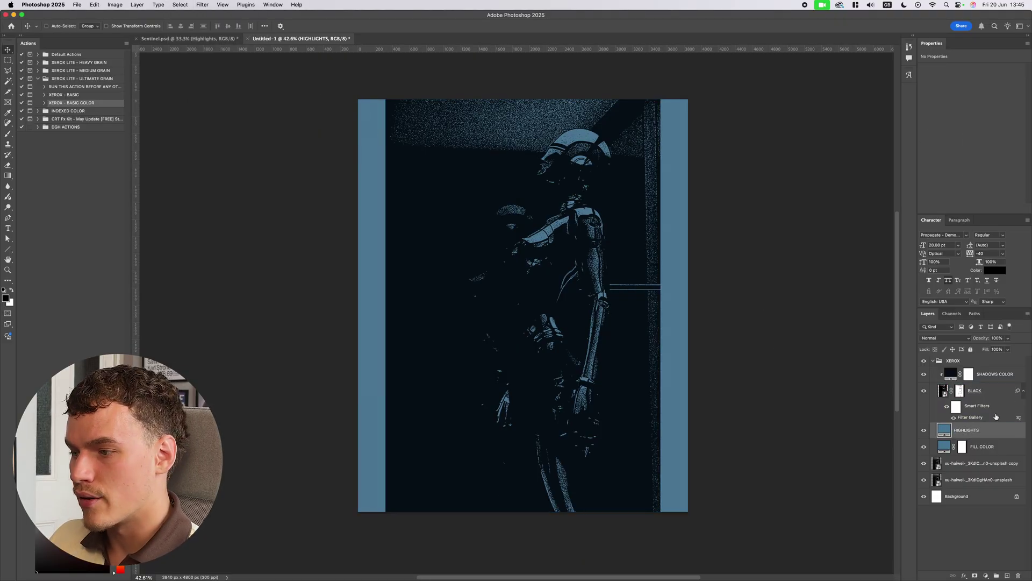
Hide the XEROX group to reveal the original robot photo, keeping the HIGHLIGHTS layer selected.
left_click(932, 400)
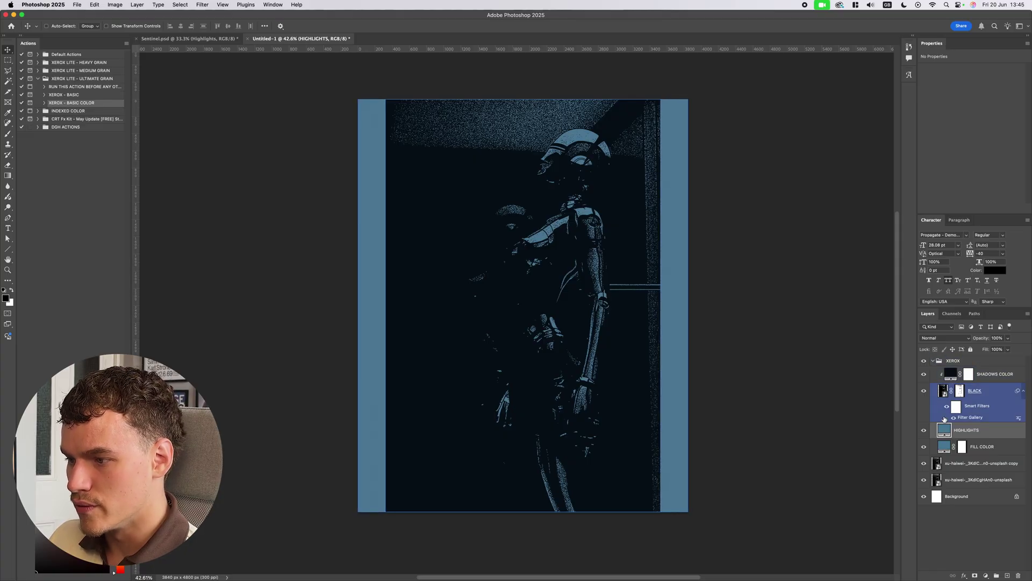
left_click(924, 361)
left_click(973, 462)
scroll(570, 285, "up", 2)
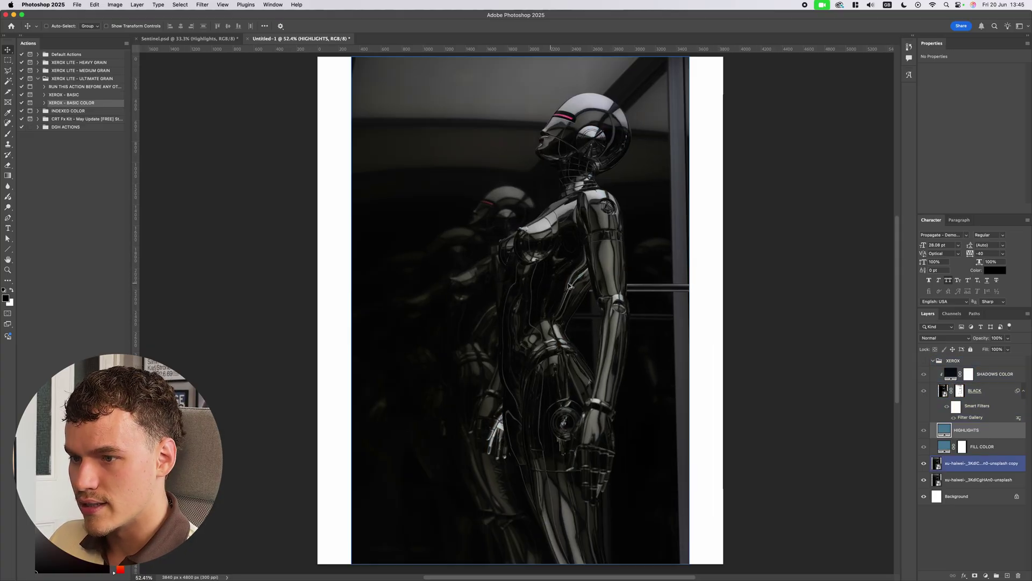
scroll(570, 285, "up", 3)
double_click(944, 430)
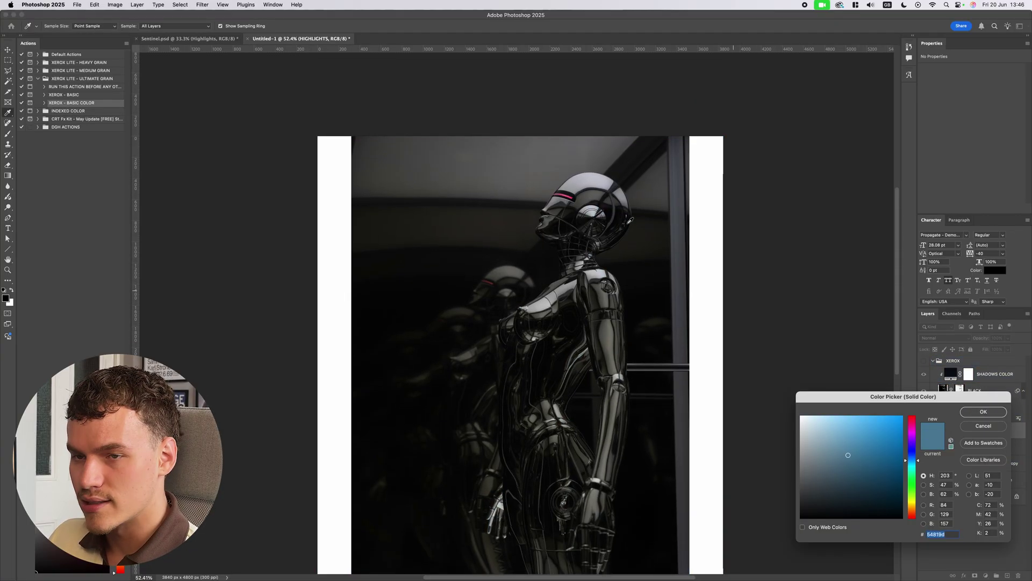
key("Escape")
Select the robot's bright areas with Color Range, sampling the light grey on top of the helmet with fuzziness 120.
left_click(181, 4)
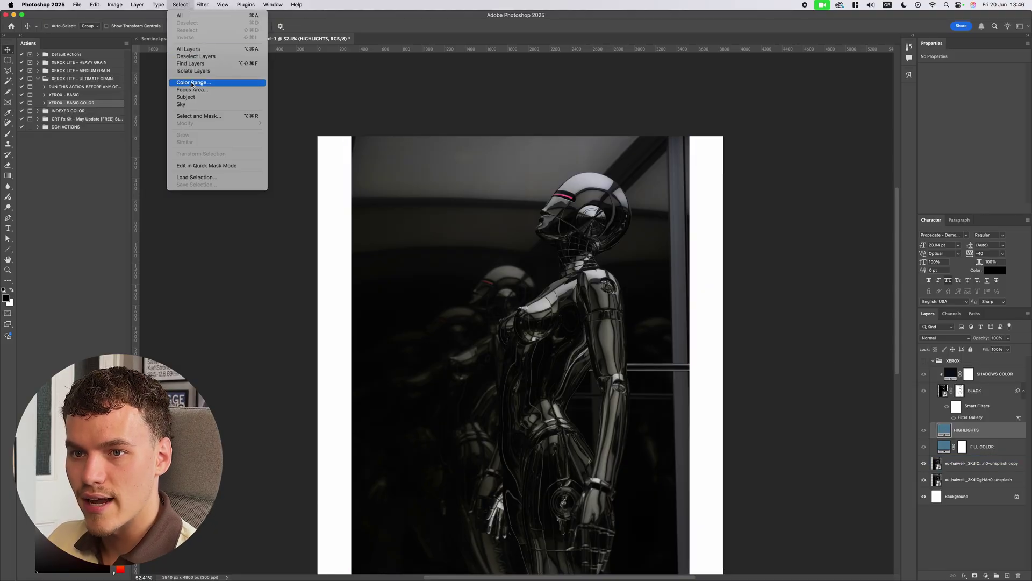
left_click(196, 84)
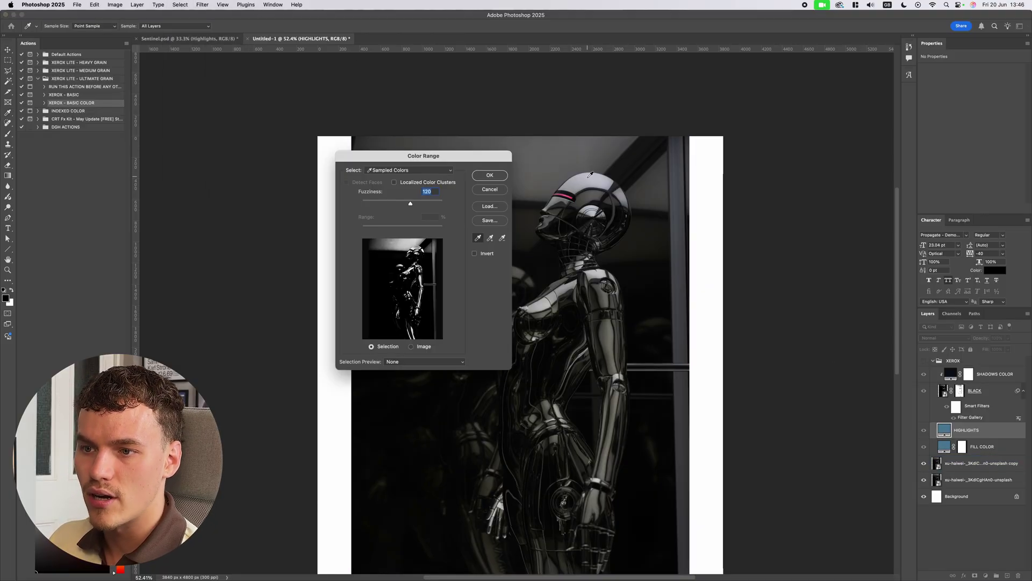
left_click(615, 200)
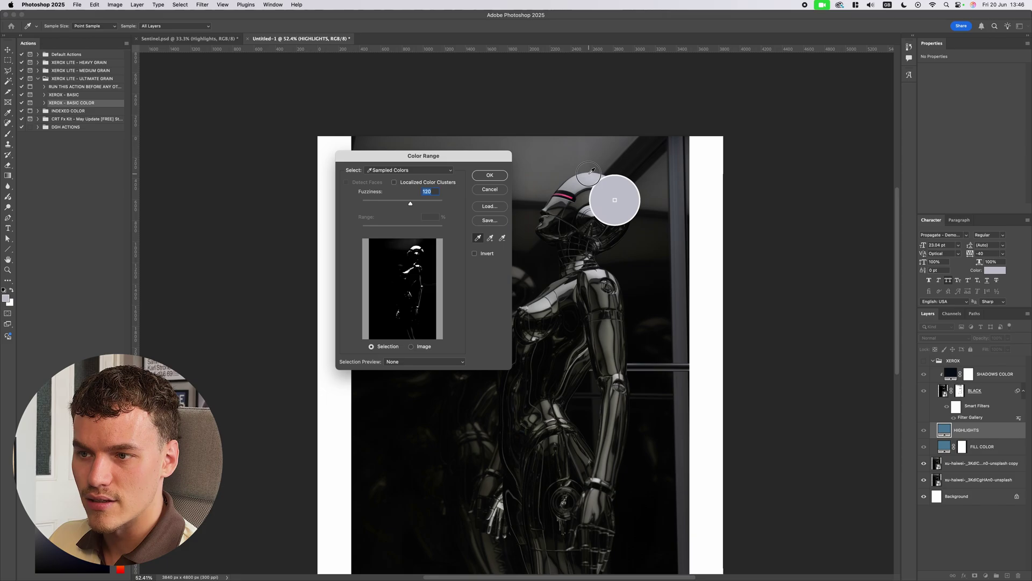
scroll(588, 179, "up", 5)
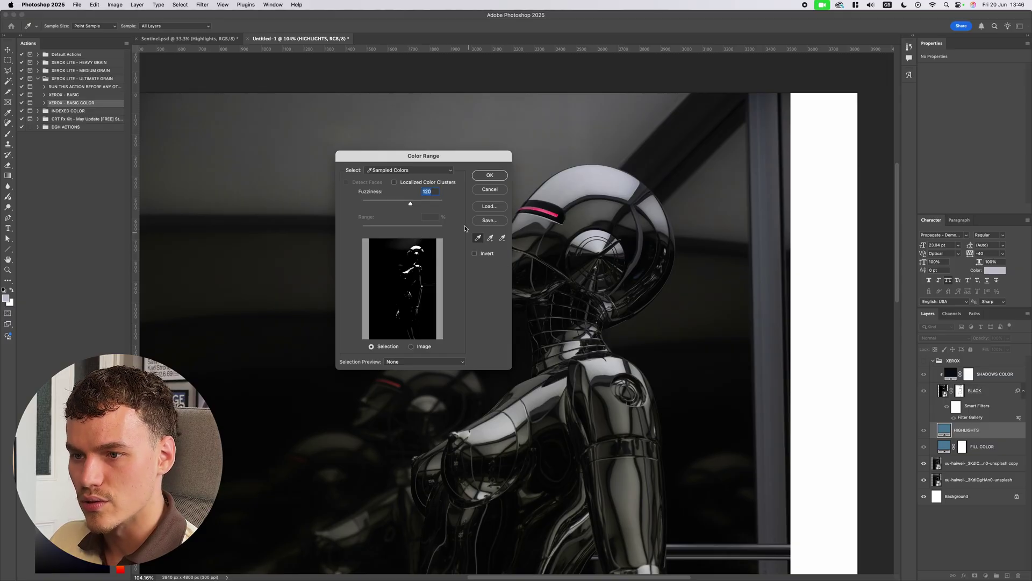
left_click(597, 161)
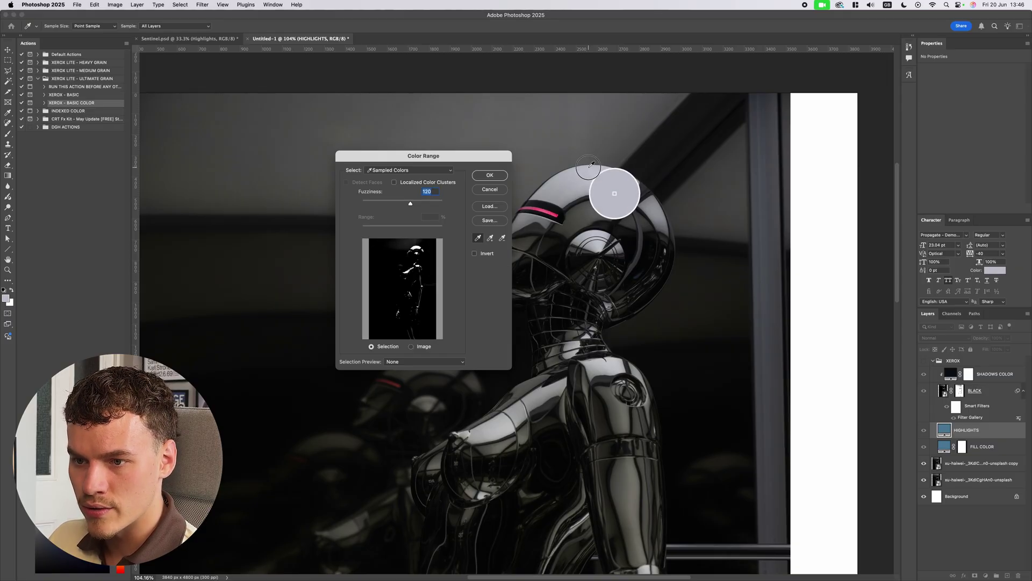
scroll(432, 192, "down", 6)
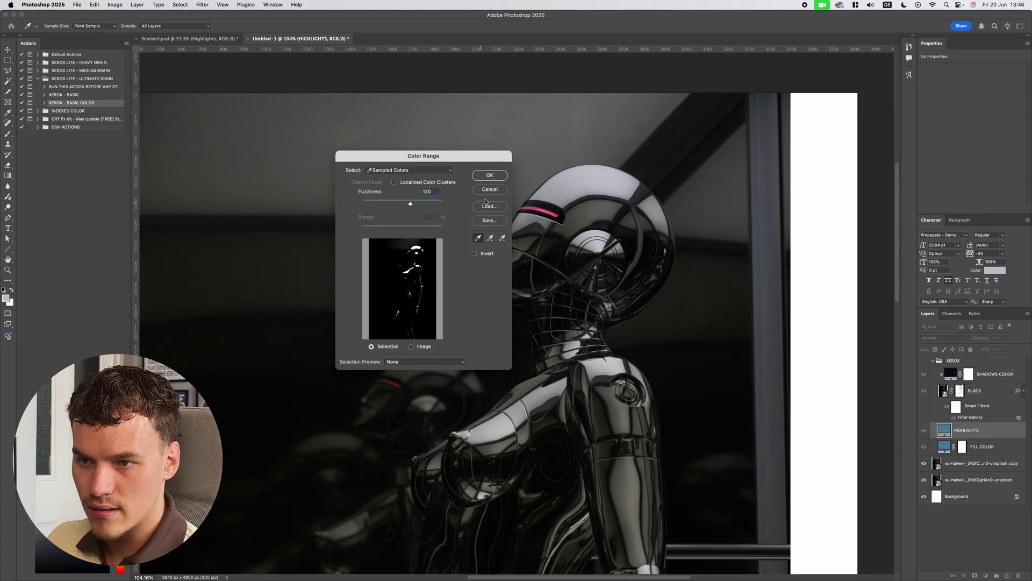
left_click(490, 175)
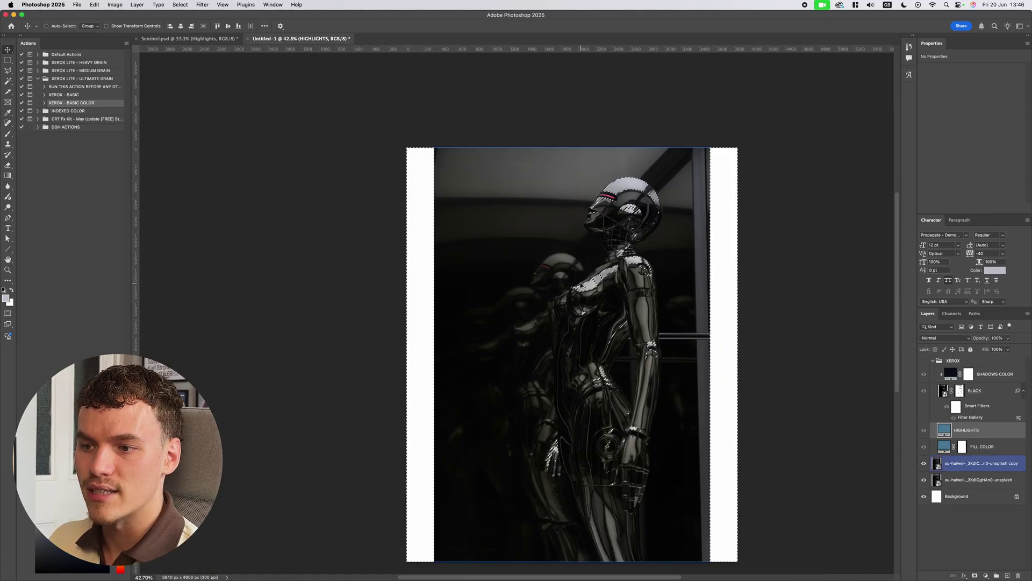
Add the bright-area selection as a layer mask on the HIGHLIGHTS layer and show the XEROX group again.
scroll(581, 284, "up", 5)
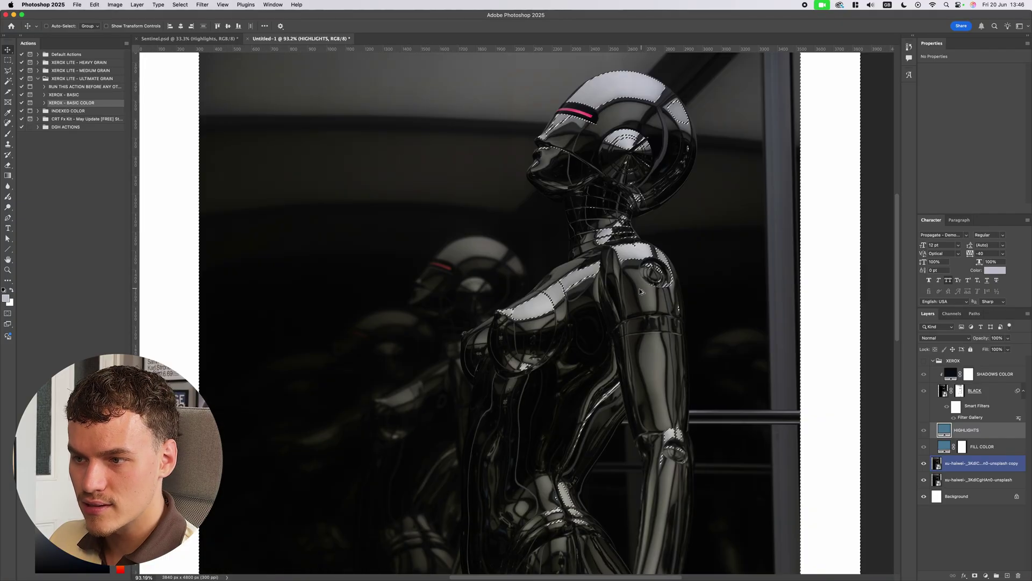
scroll(640, 288, "down", 3)
left_click(962, 434)
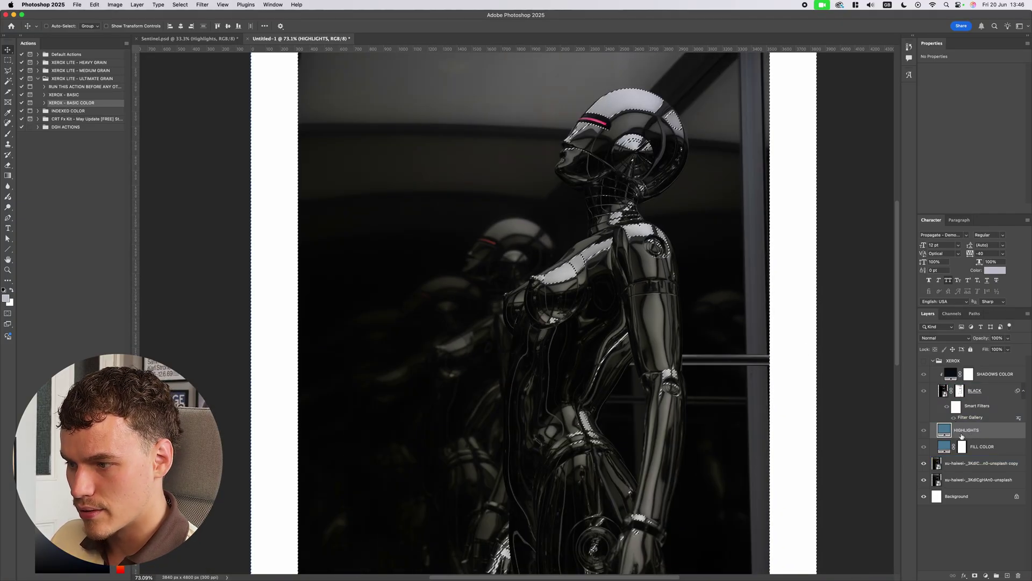
left_click(974, 574)
scroll(834, 486, "down", 2)
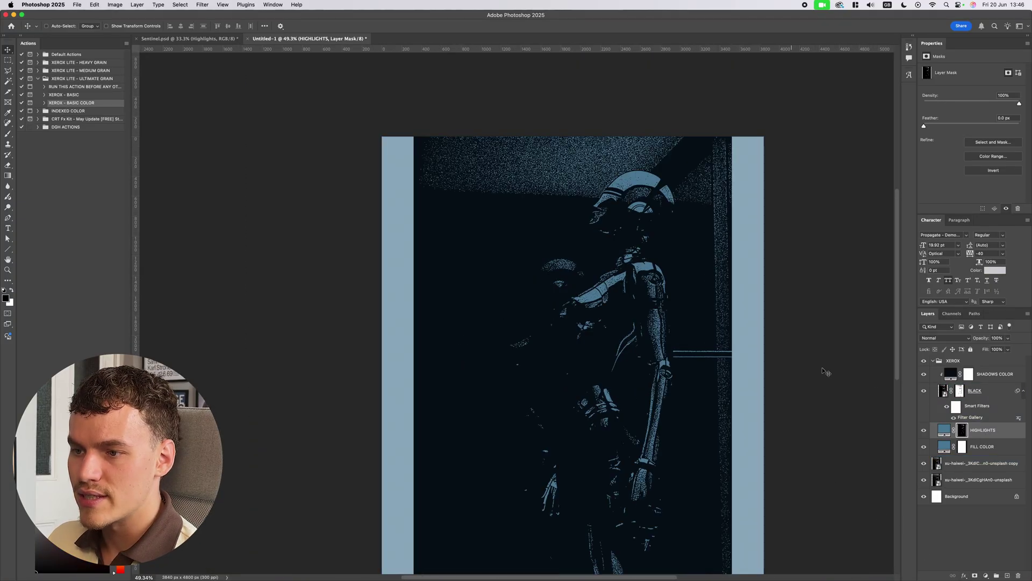
scroll(864, 374, "down", 2)
Try bright blue 3ab3ff, red ff3a48 and green 5fff3a as the fill colour of the HIGHLIGHTS layer.
left_click(989, 431)
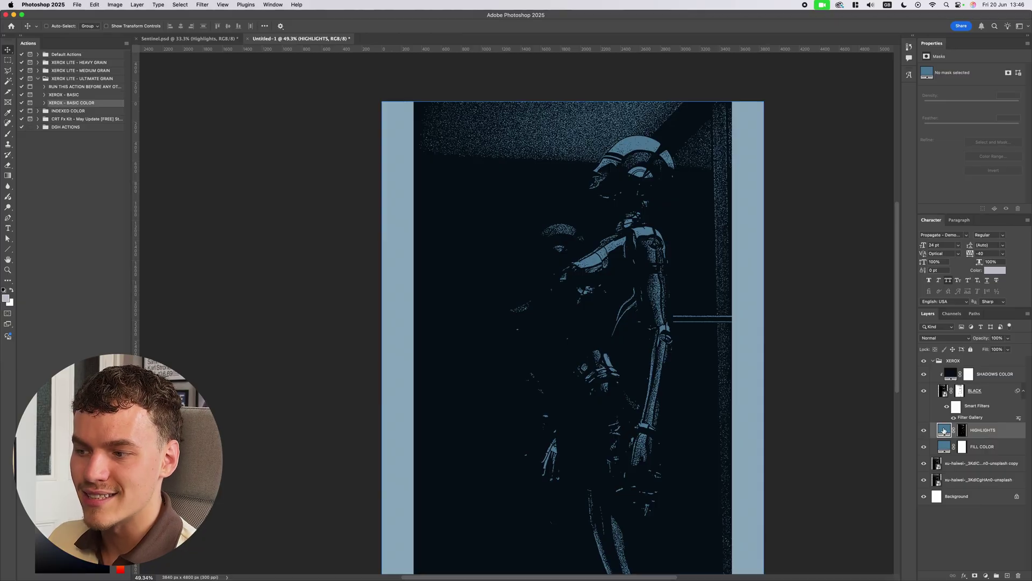
double_click(945, 432)
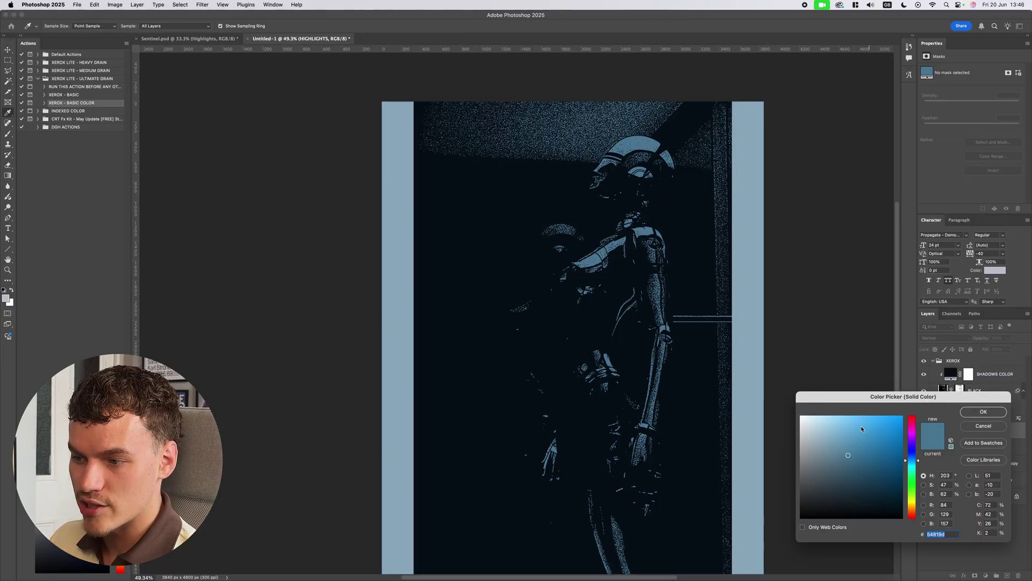
left_click(810, 416)
left_click_drag(809, 417, 879, 416)
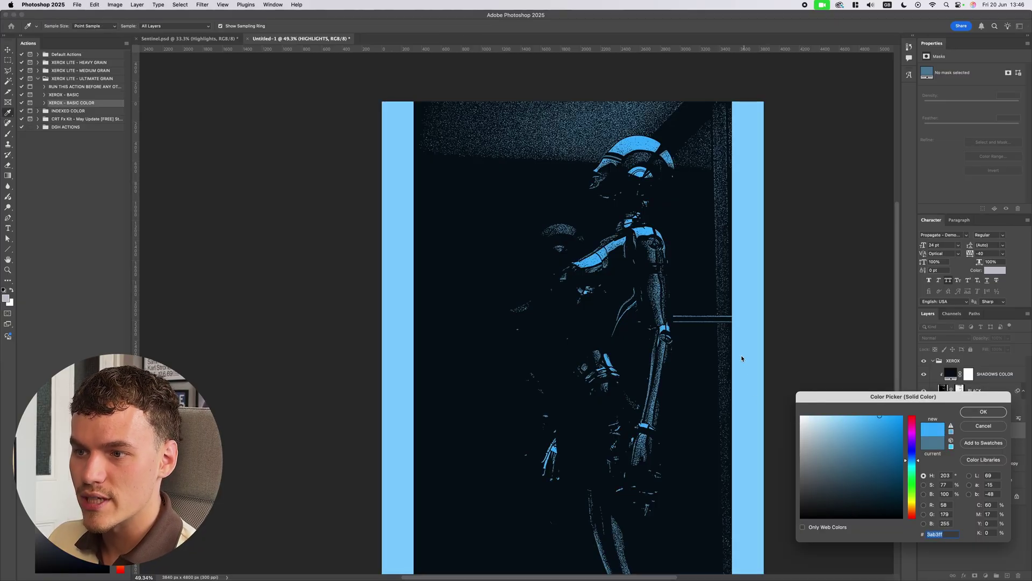
scroll(737, 275, "down", 1)
scroll(728, 294, "down", 2)
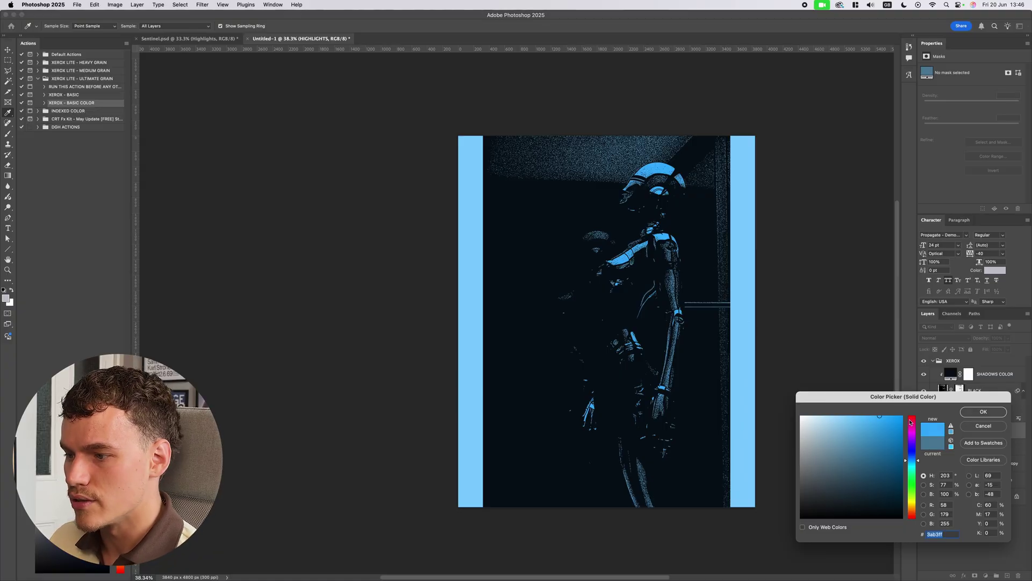
left_click_drag(910, 422, 910, 417)
scroll(646, 233, "up", 3)
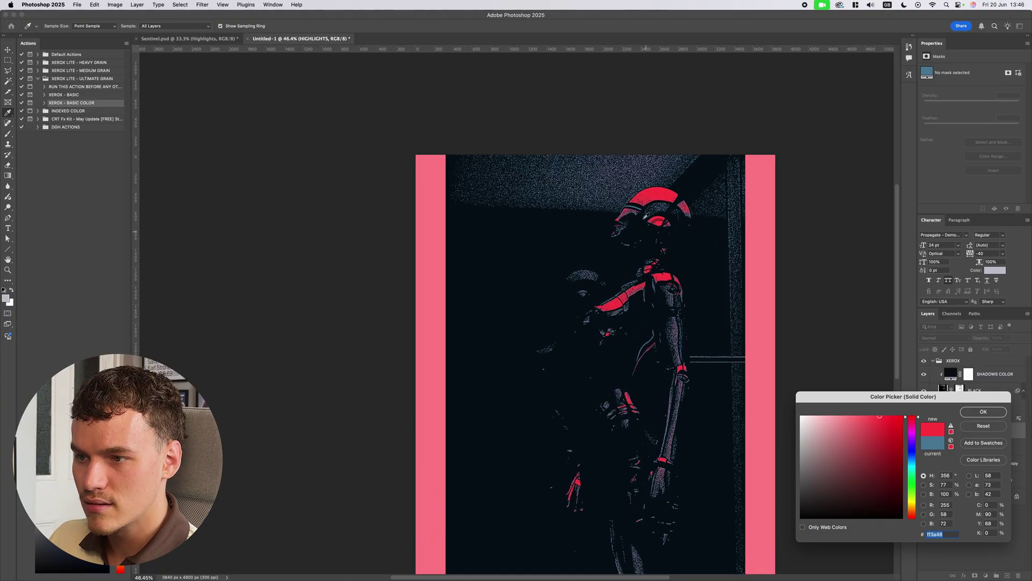
scroll(650, 249, "down", 5)
left_click_drag(913, 420, 917, 489)
scroll(658, 289, "up", 5)
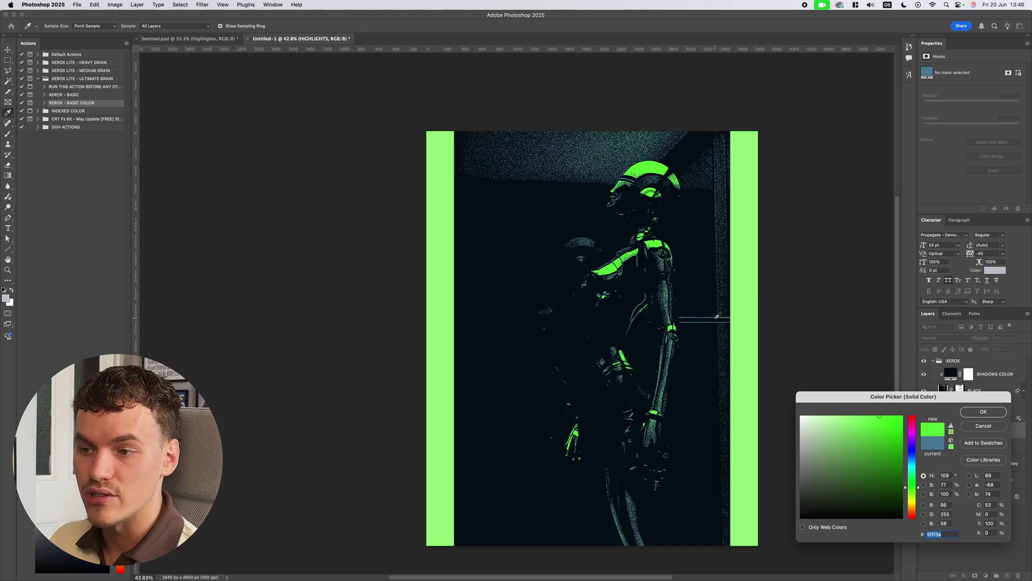
Try the pale green c5ecbc and the light blue 65bef6 as the HIGHLIGHTS colour.
left_click(822, 421)
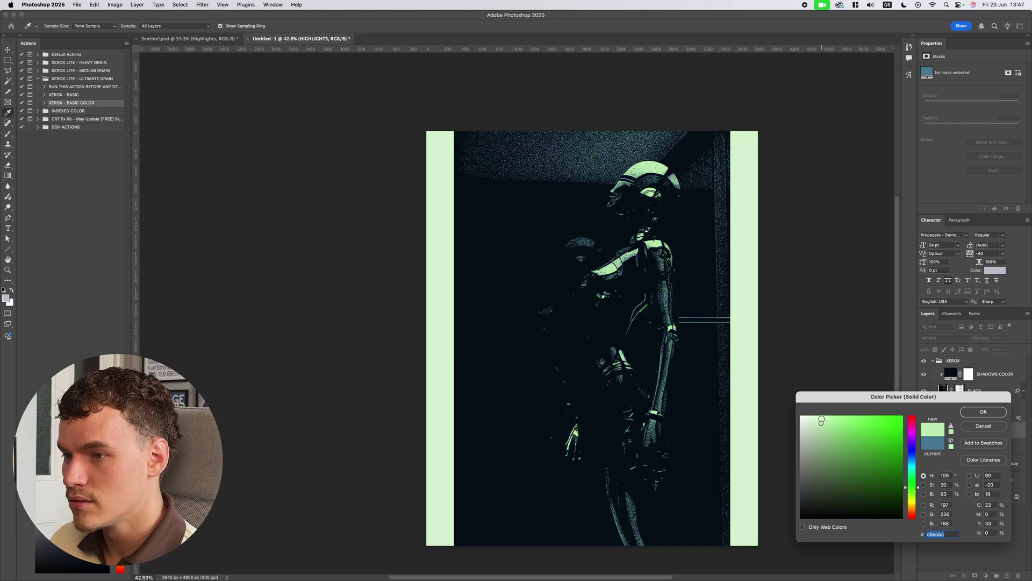
left_click(867, 422)
left_click_drag(856, 425, 865, 421)
left_click(912, 461)
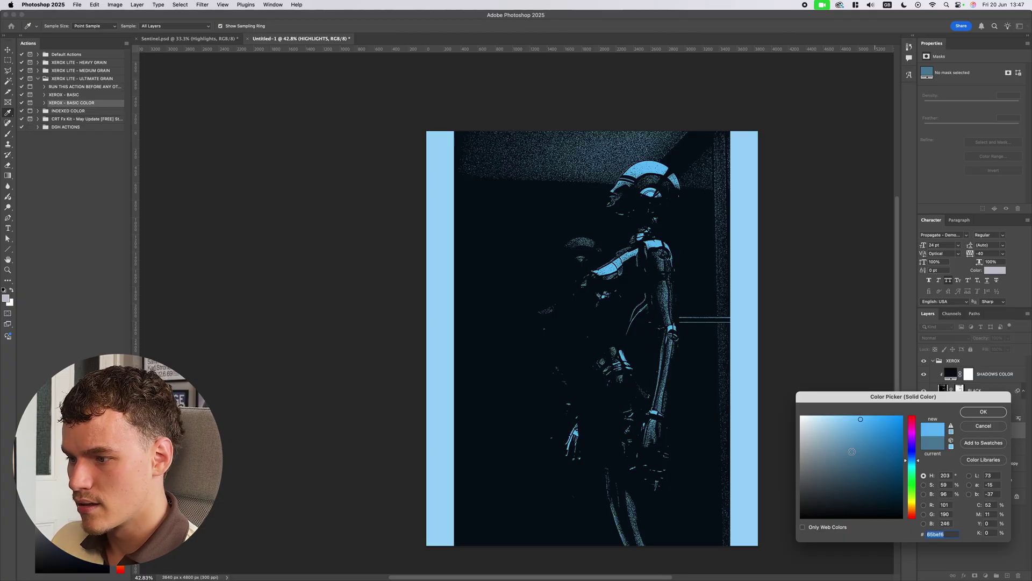
Set the HIGHLIGHTS layer's fill colour to pure white after comparing very pale blue tints.
left_click(817, 420)
left_click_drag(815, 419, 810, 415)
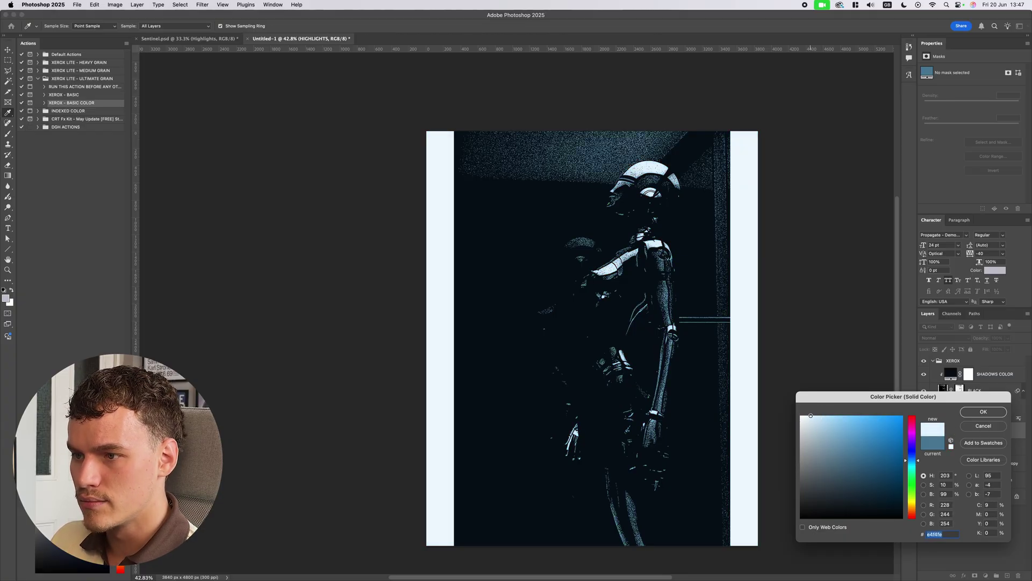
scroll(619, 322, "up", 5)
left_click(913, 454)
scroll(775, 409, "down", 4)
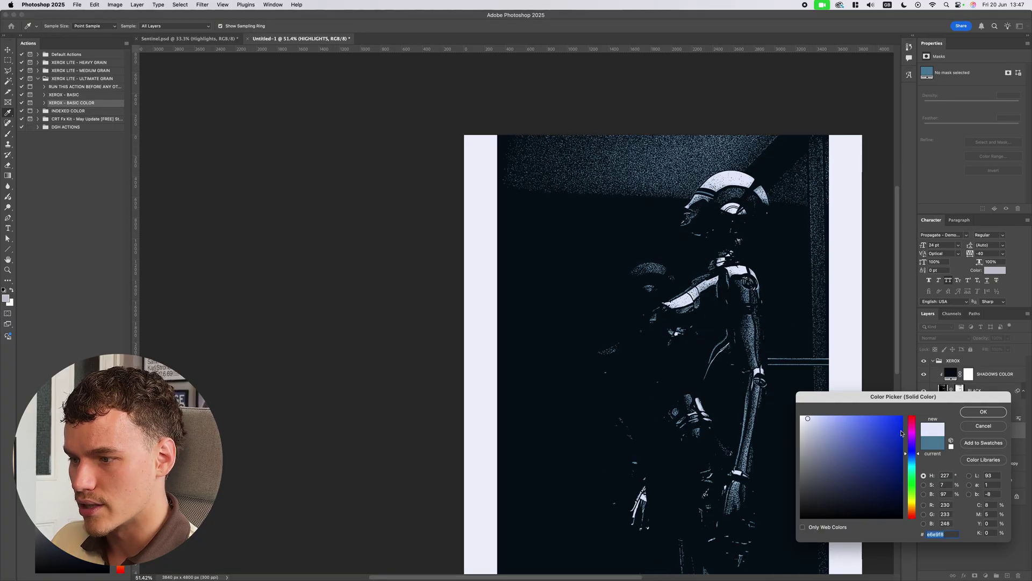
left_click_drag(807, 418, 798, 413)
scroll(774, 398, "down", 1)
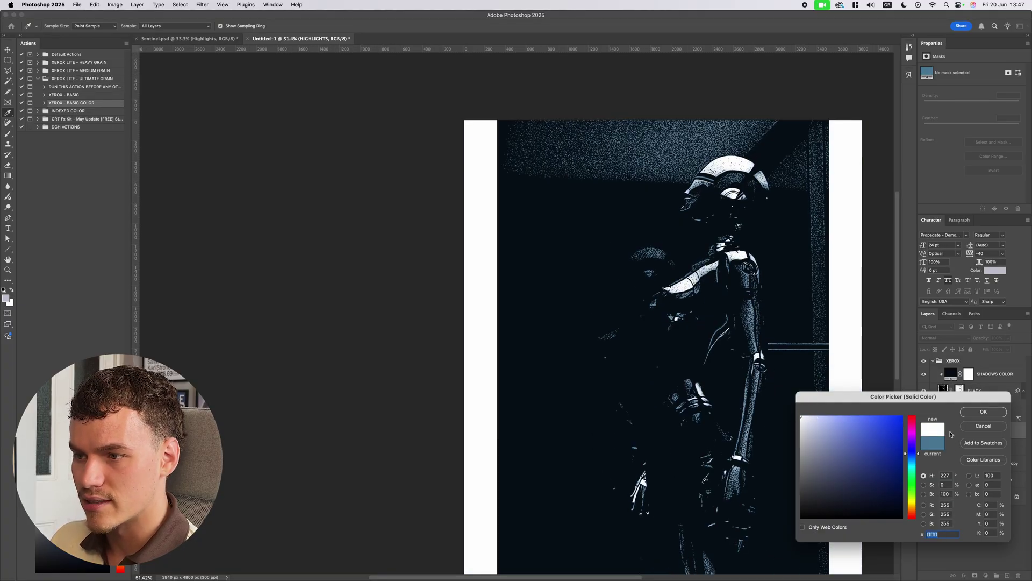
Set the FILL COLOR layer to a lighter, slightly greener blue close to 5e9ebc.
left_click(935, 444)
left_click_drag(867, 475, 852, 442)
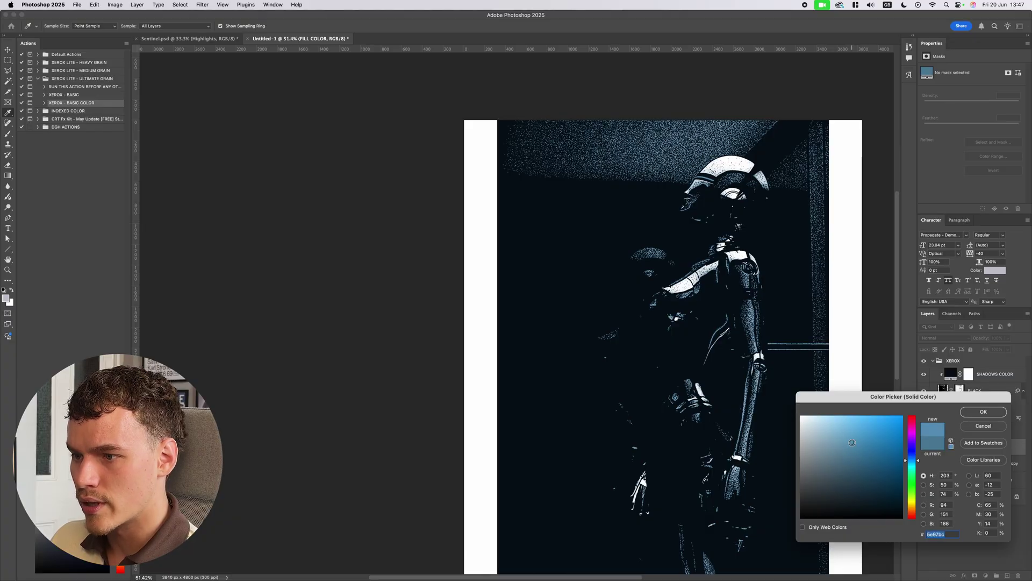
left_click(913, 458)
left_click(914, 461)
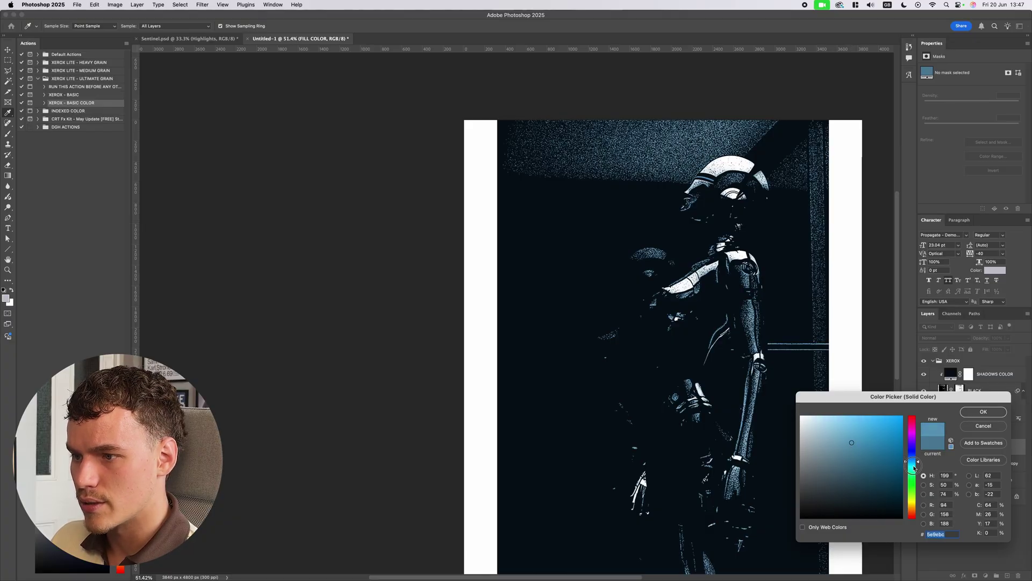
left_click(913, 466)
left_click(913, 462)
key("Return")
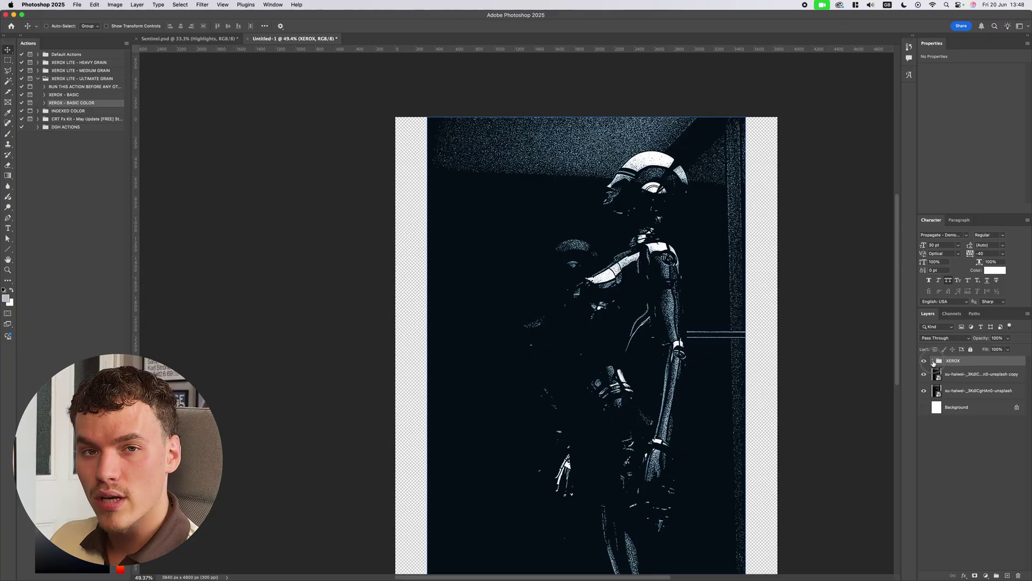
Examine the grain and tones around the robot's head, comparing it with the HIGHLIGHTS layer hidden and shown.
left_click(932, 361)
scroll(667, 242, "up", 2)
scroll(635, 224, "up", 8)
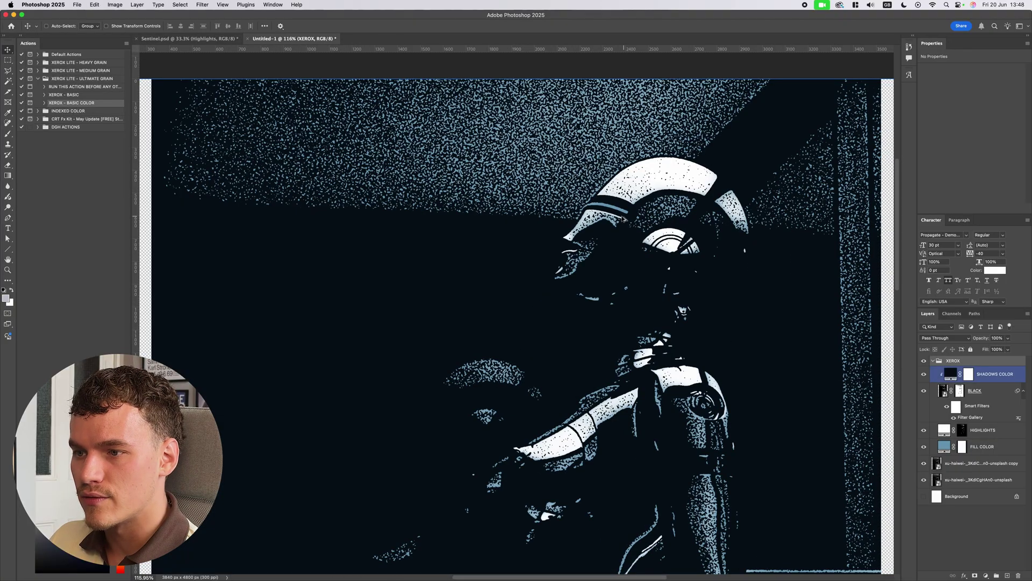
left_click(603, 200, "super")
scroll(658, 213, "down", 1)
scroll(595, 221, "down", 6)
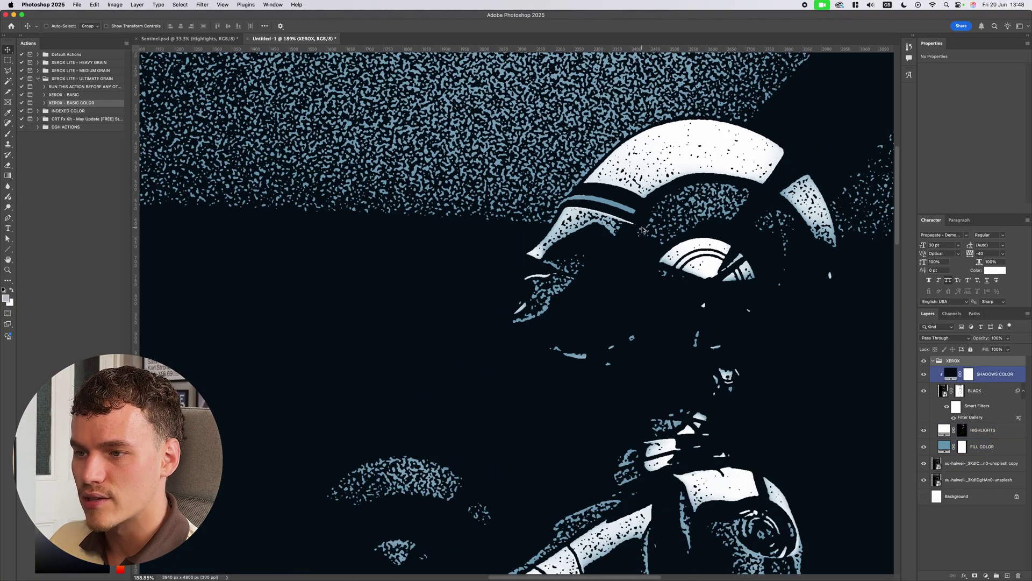
left_click(988, 430)
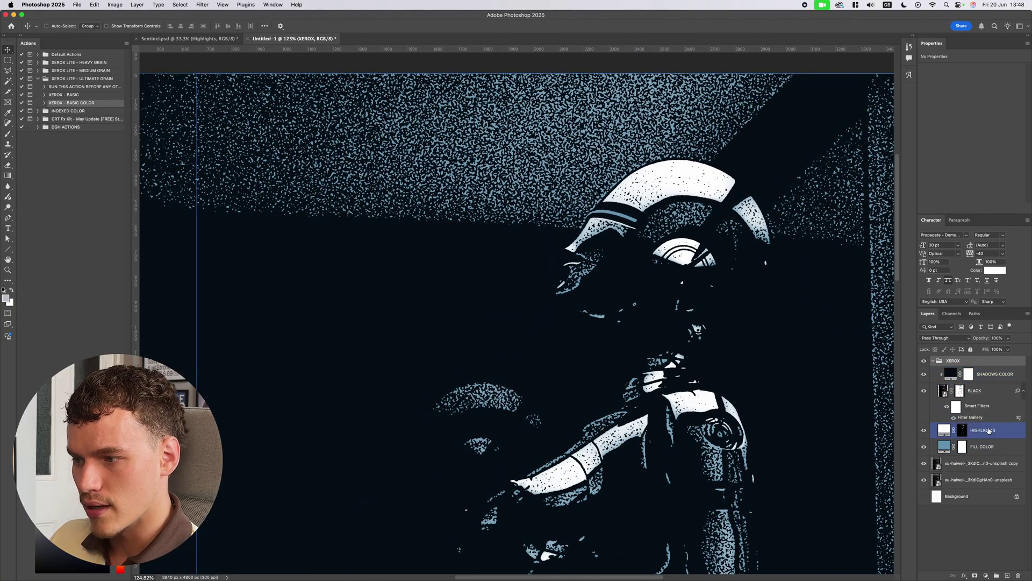
left_click(923, 430)
left_click(924, 430)
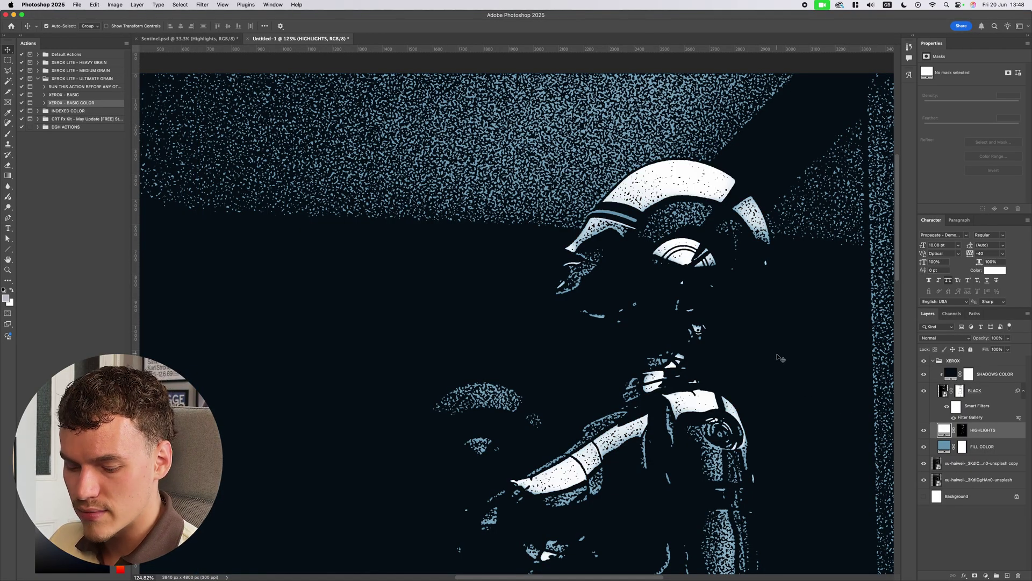
Duplicate the HIGHLIGHTS layer and replace the copy's layer mask with a solid black one.
key("super+j")
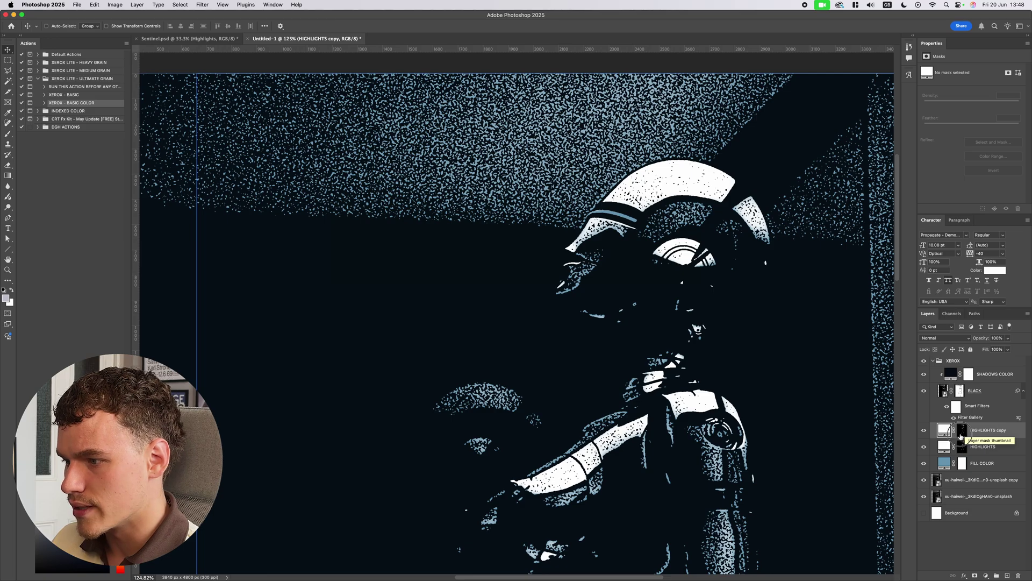
left_click(961, 435)
key("BackSpace")
scroll(765, 393, "up", 2)
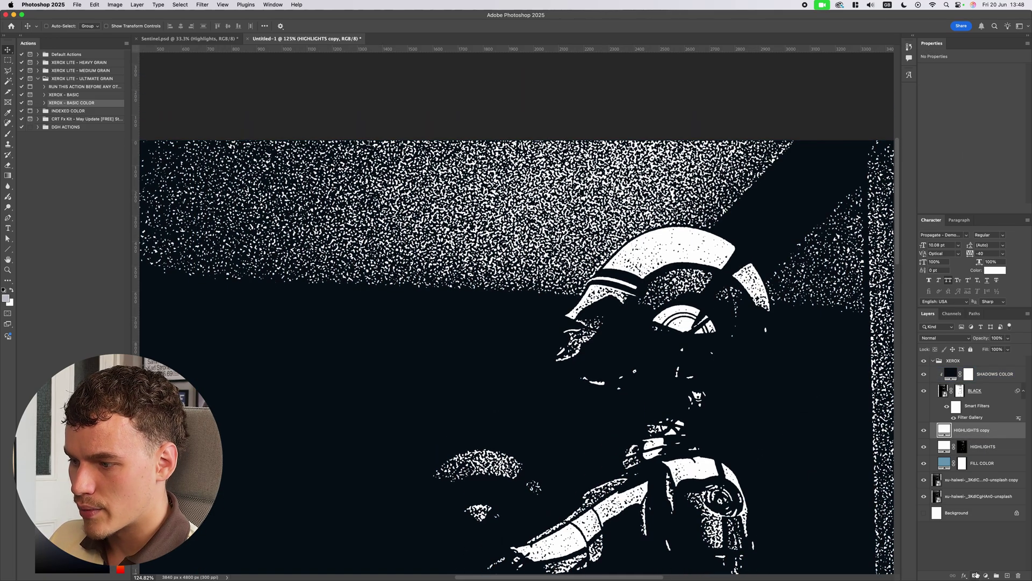
left_click(976, 575)
key("ctrl+i")
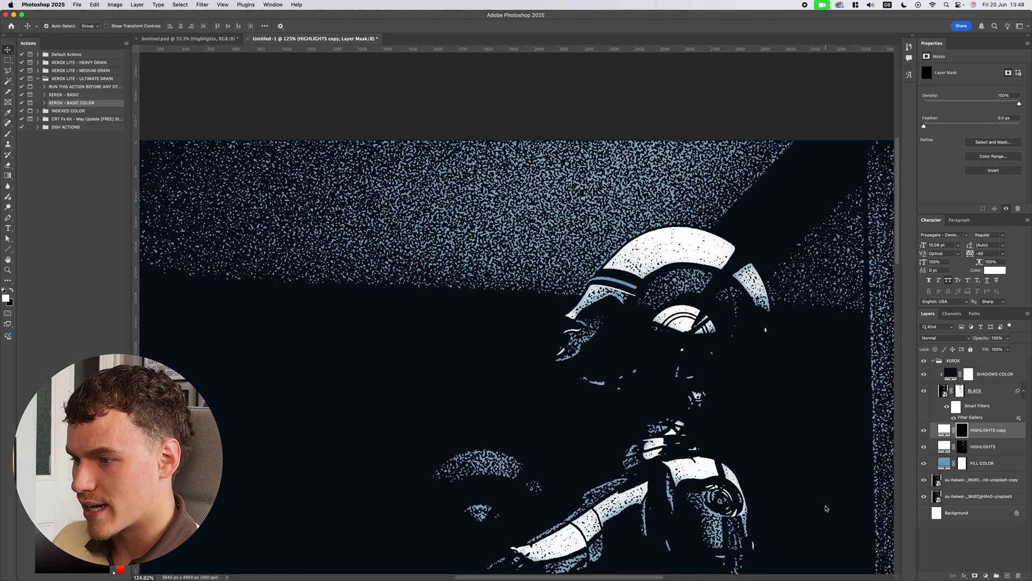
Set the HIGHLIGHTS copy layer's fill colour to pure red ff0000.
double_click(945, 430)
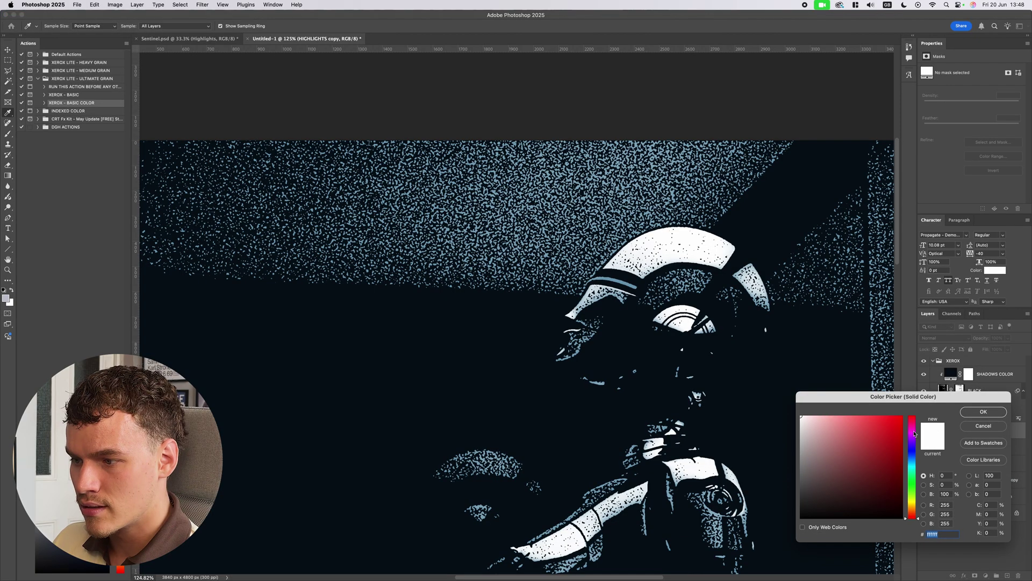
mouse_move(903, 431)
left_mouse_down()
mouse_move(910, 410)
mouse_move(946, 420)
left_mouse_up()
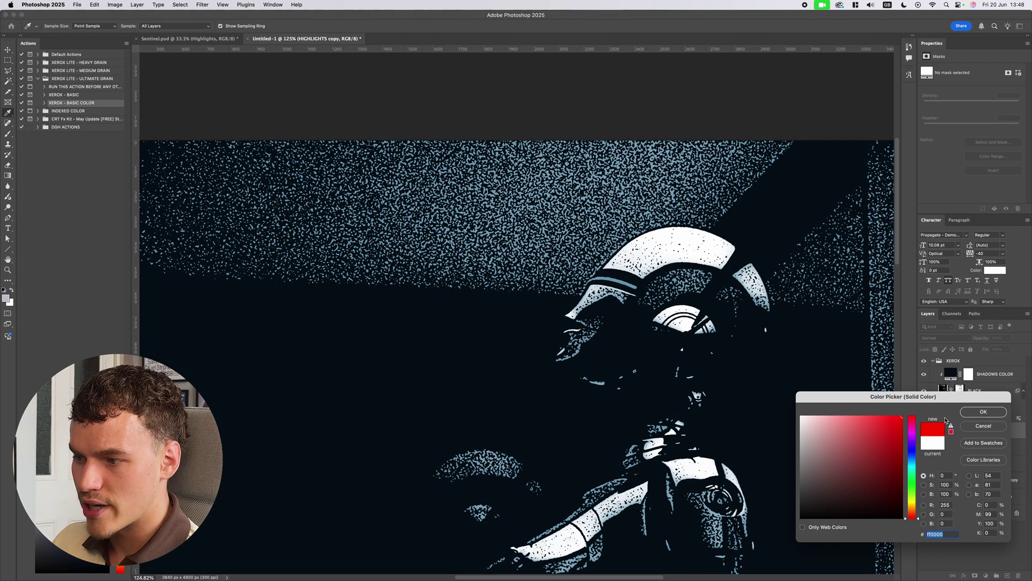
left_click(983, 412)
Paint white with a small brush on the HIGHLIGHTS copy mask to reveal red along the narrow visor stripe on the robot's head.
key("b")
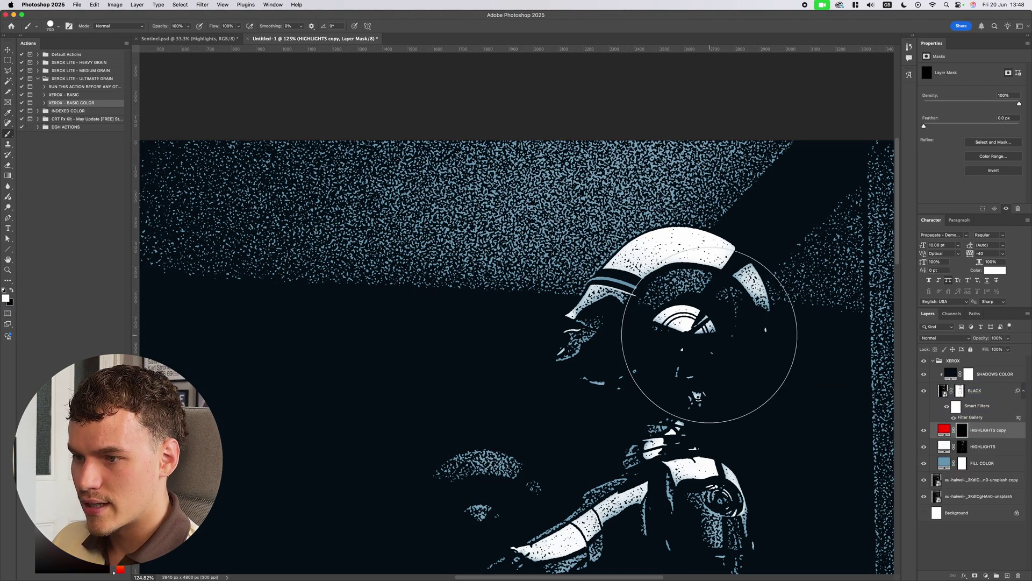
key("[")
key("[")
key("[")
key("[")
key("[")
key("[")
key("[")
key("[")
key("[")
key("[")
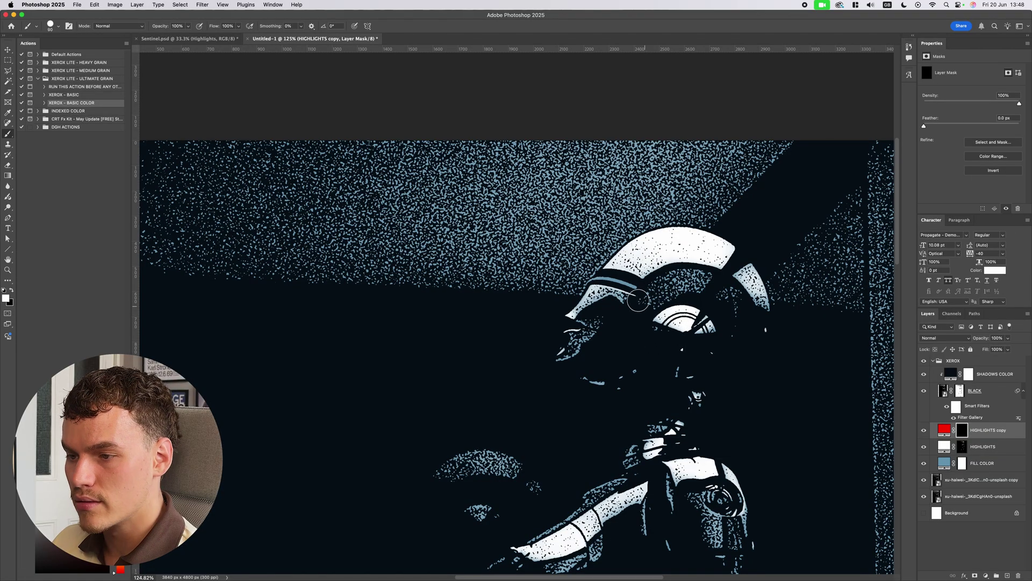
scroll(631, 279, "up", 6)
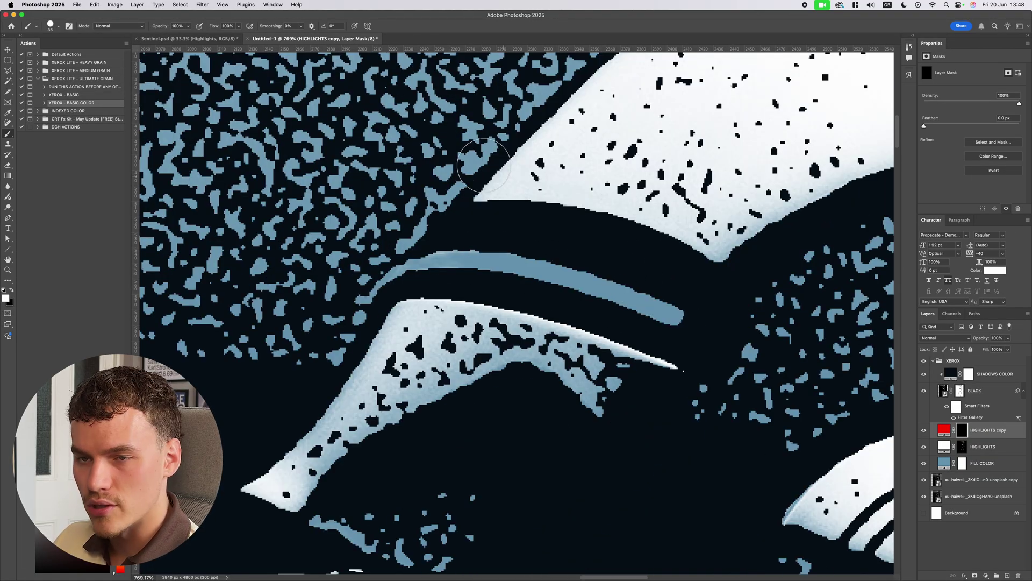
left_click(671, 314)
mouse_move(650, 301)
left_mouse_down()
mouse_move(542, 258)
mouse_move(479, 258)
left_mouse_up()
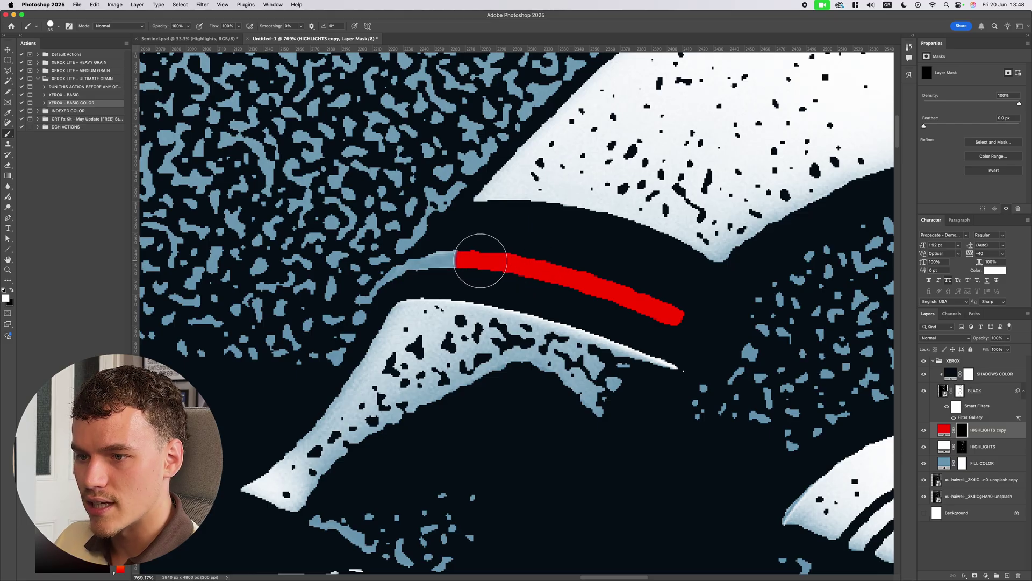
scroll(467, 259, "up", 4)
scroll(465, 259, "down", 4)
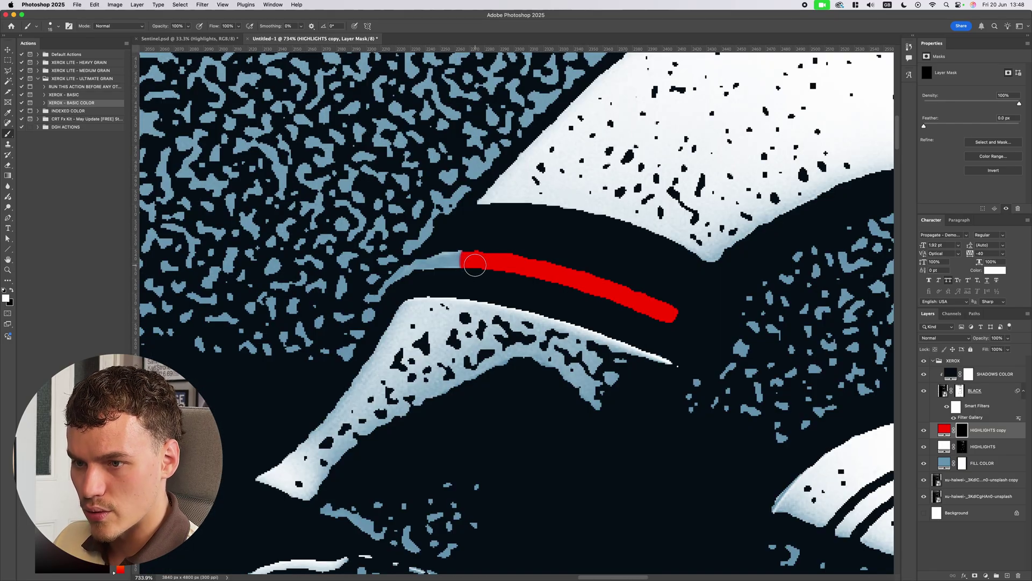
left_click_drag(457, 259, 415, 269)
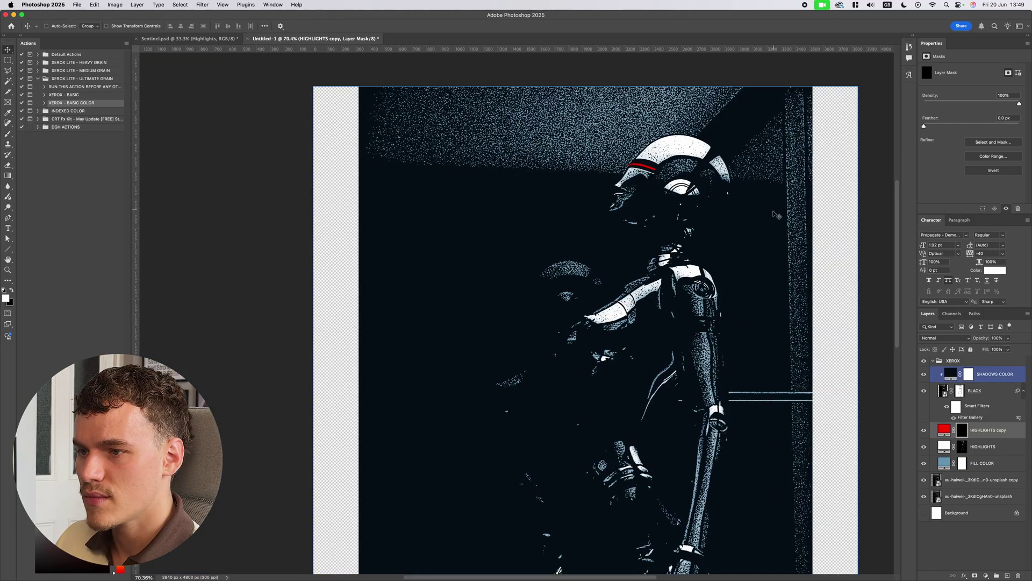
scroll(777, 215, "down", 5)
scroll(690, 340, "up", 5)
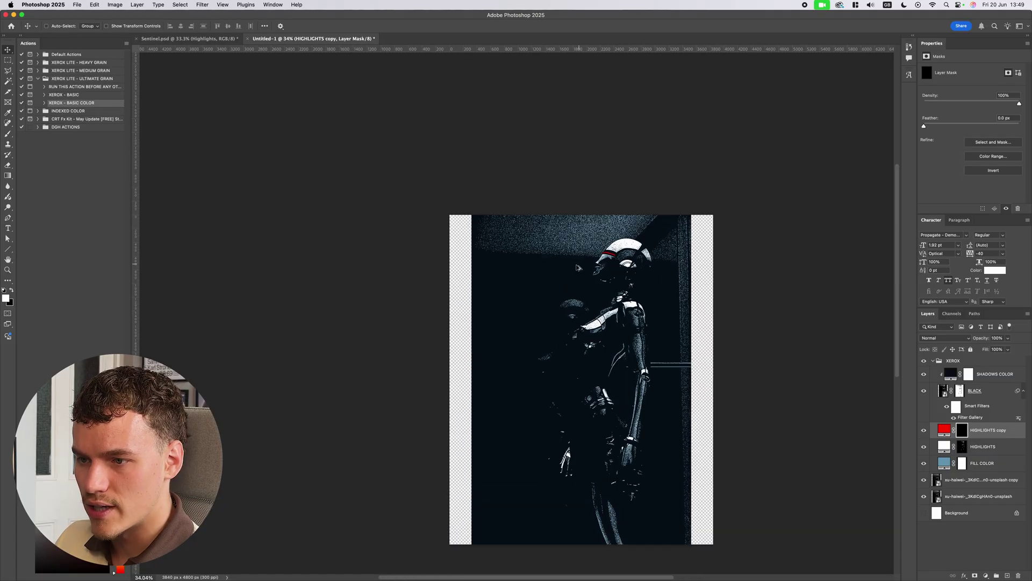
key("super+0")
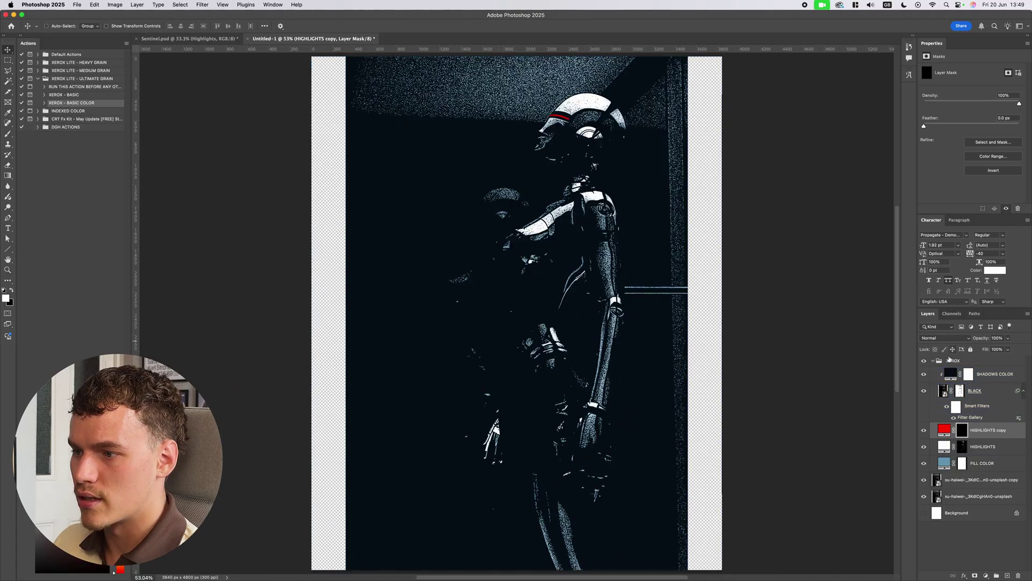
left_click(935, 361)
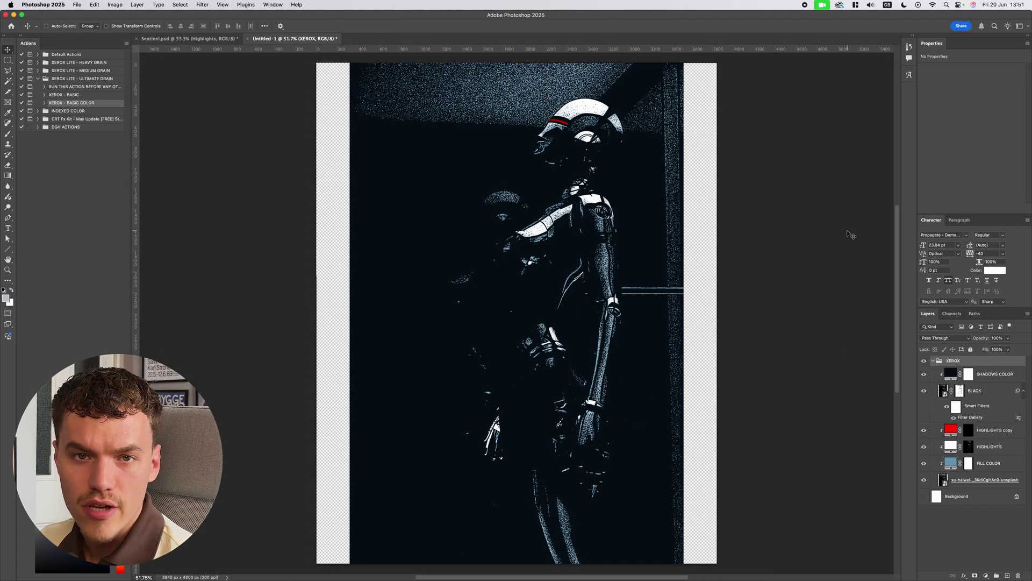
left_click(1003, 396)
left_click(1000, 480)
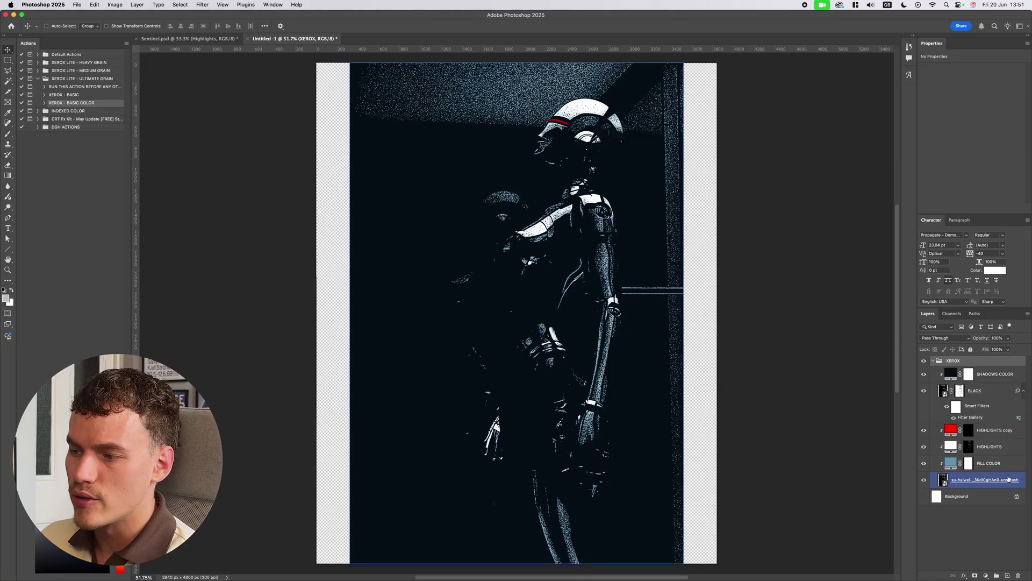
left_click(1006, 397)
left_click(1001, 444)
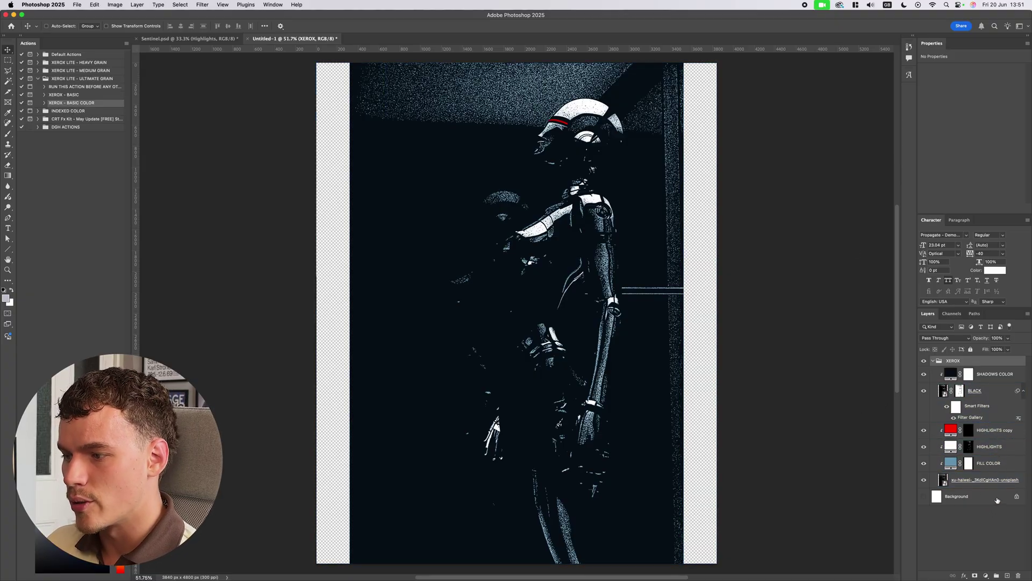
Clip the HIGHLIGHTS copy, HIGHLIGHTS and FILL COLOR layers to the robot photo layer at the base of the XEROX group.
left_click_drag(992, 479, 989, 495)
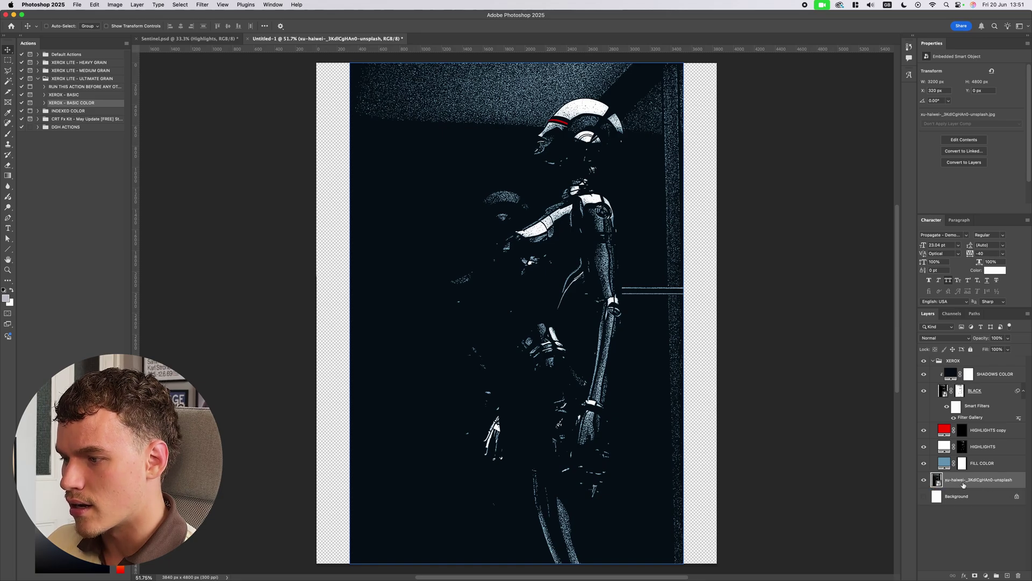
left_click(997, 430)
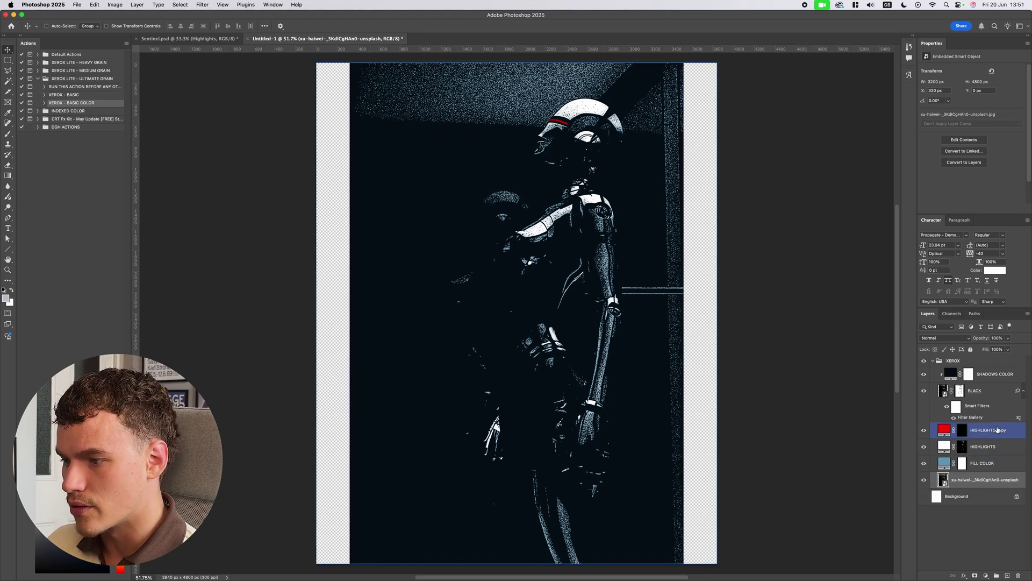
left_click(1001, 463, "shift")
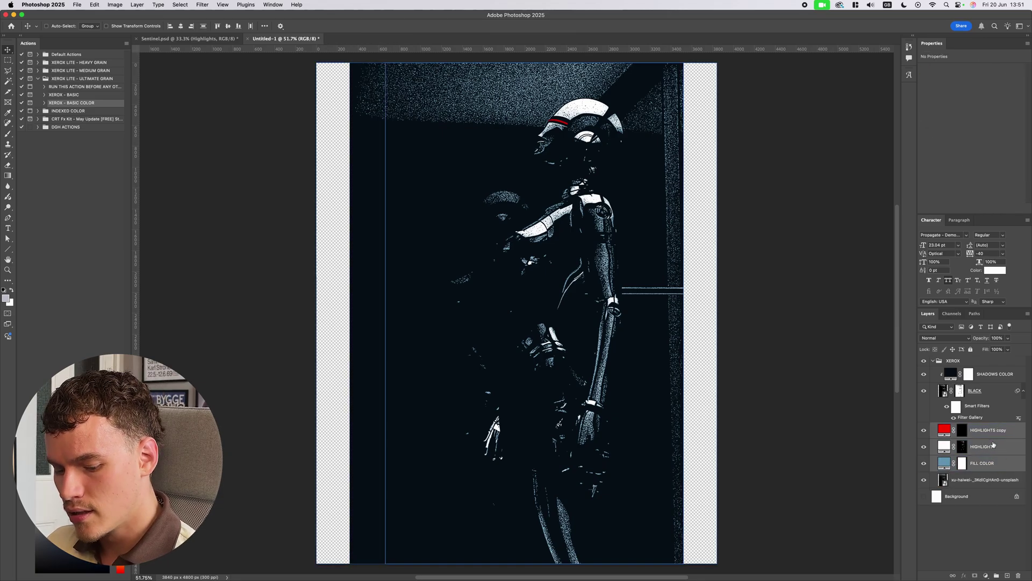
key("super")
key("super+alt+g")
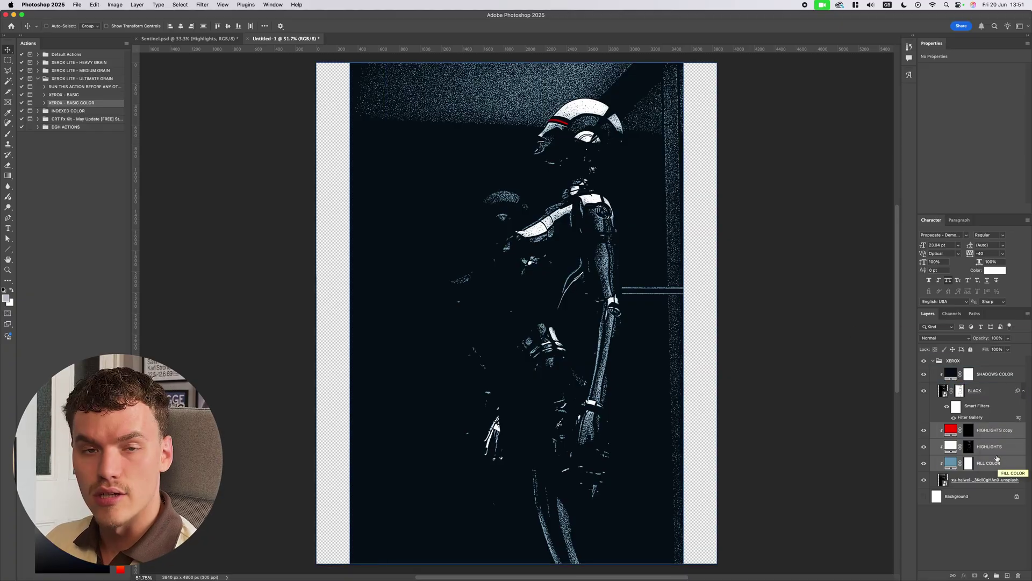
Try scaling the whole XEROX group down to about 67% around its centre.
left_click(980, 360)
key("super+t")
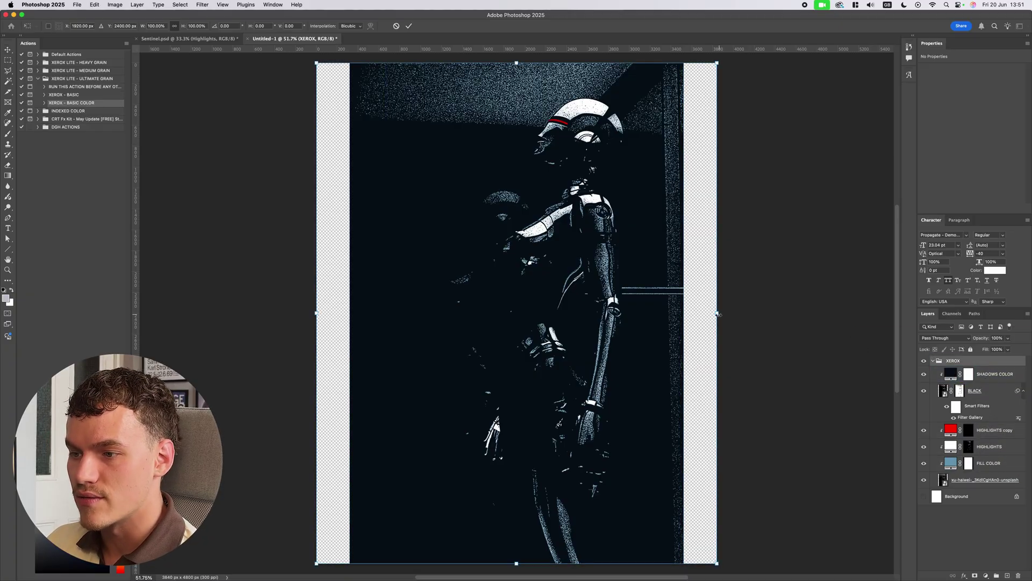
left_click_drag(718, 314, 654, 314)
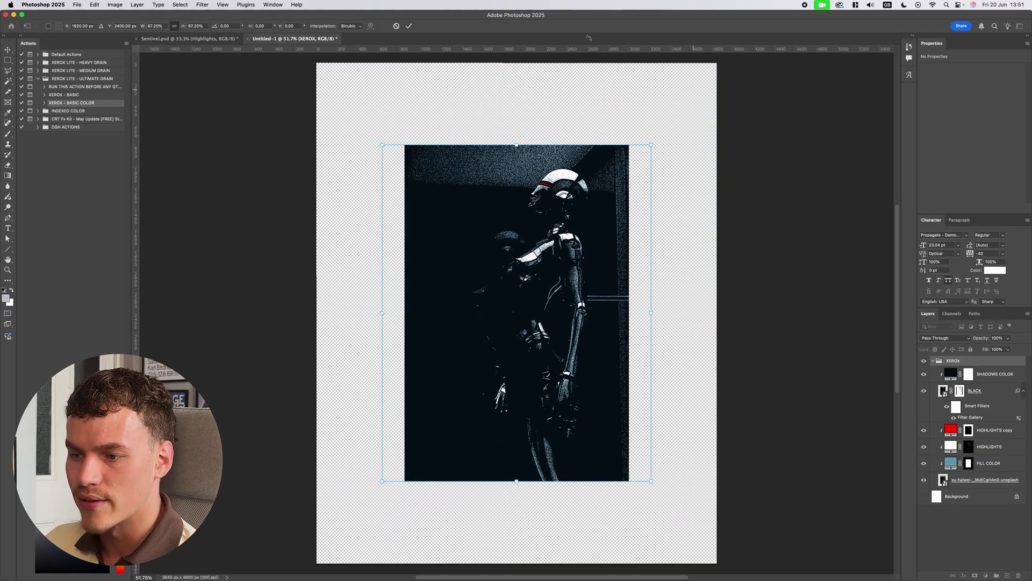
key("Escape")
Release the clipping mask on the FILL COLOR, HIGHLIGHTS and HIGHLIGHTS copy layers together.
left_click(989, 463)
left_click(999, 433, "shift")
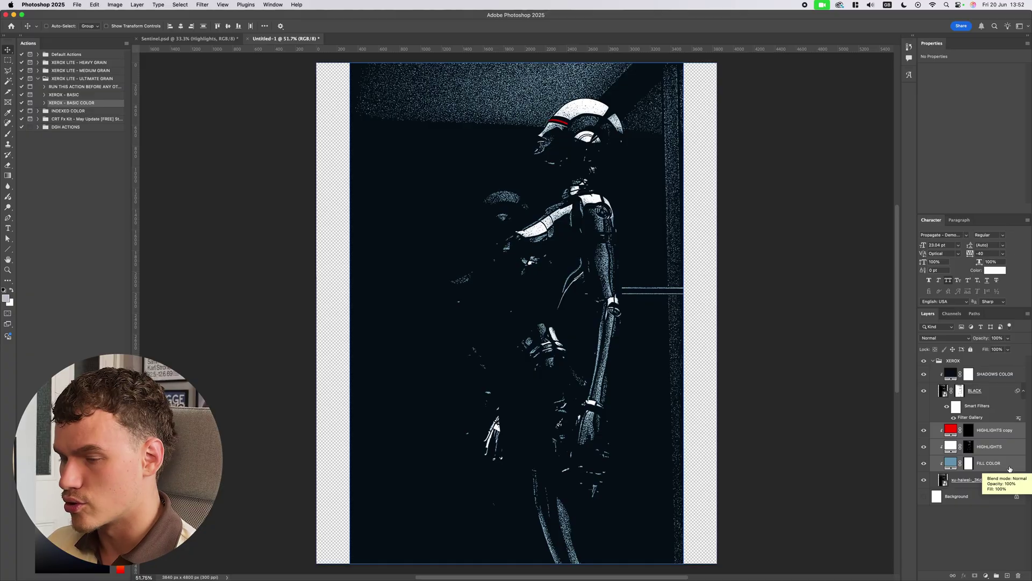
right_click(1010, 466)
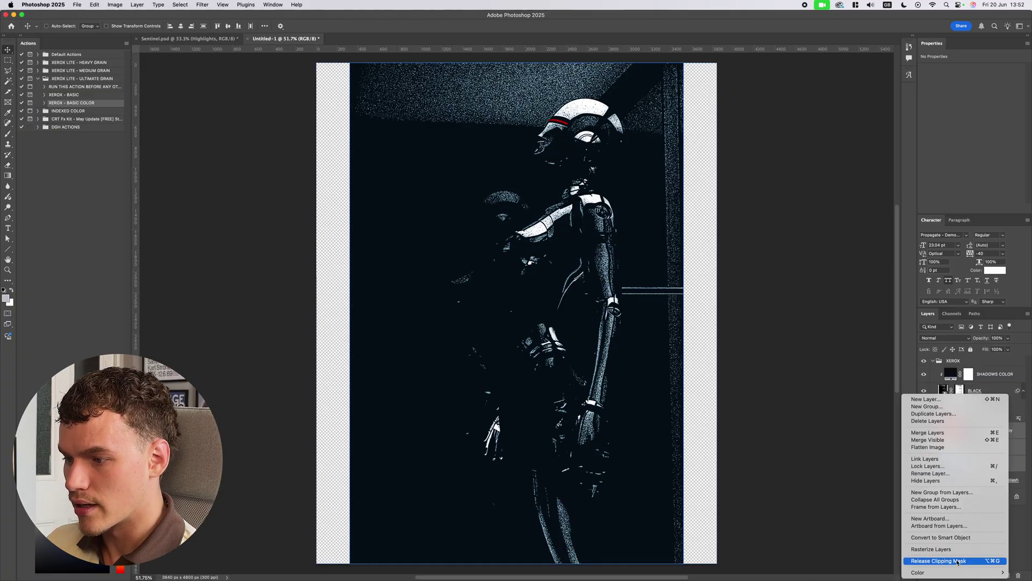
left_click(953, 561)
Collapse the XEROX group, rename it Image 1 and hide it.
left_click(933, 360)
double_click(958, 361)
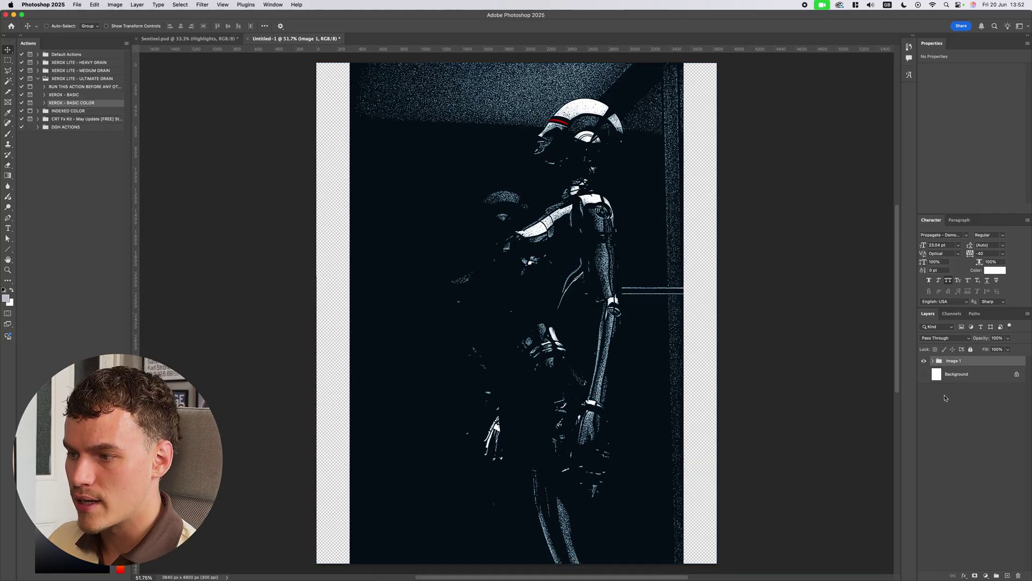
left_click(922, 362)
Place the photo of the chrome robot with the glowing red visor at full canvas height above the Image 1 group.
left_click_drag(921, 363, 607, 364)
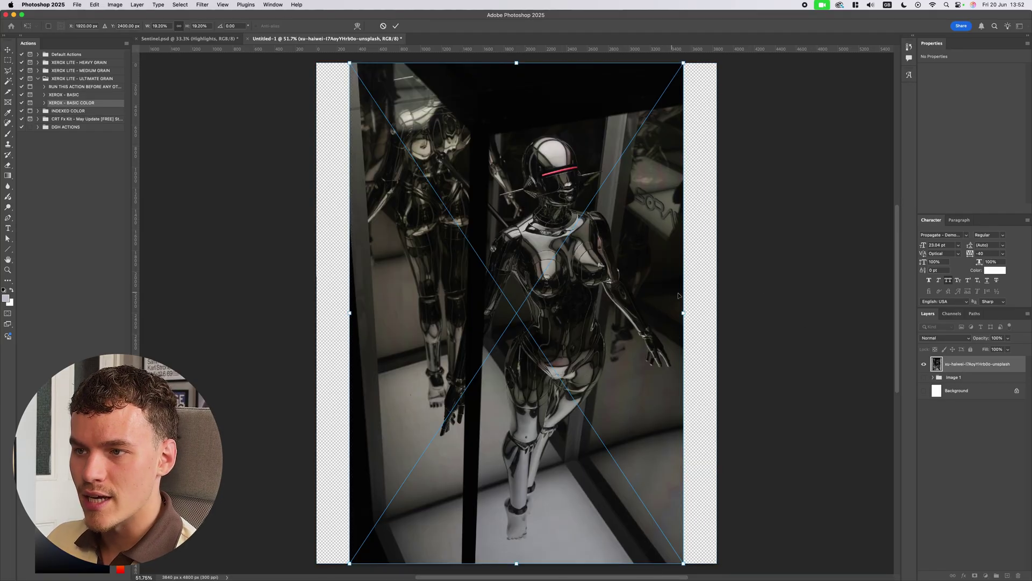
key("Return")
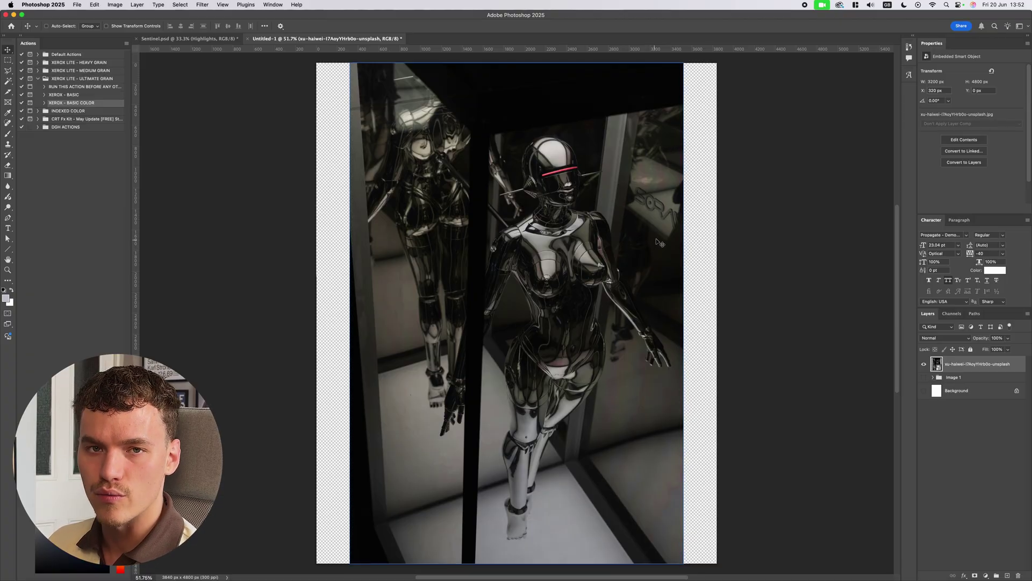
Run the XEROX - BASIC COLOR action on the chrome robot photo and continue into its Stamp filter settings.
left_click(45, 102)
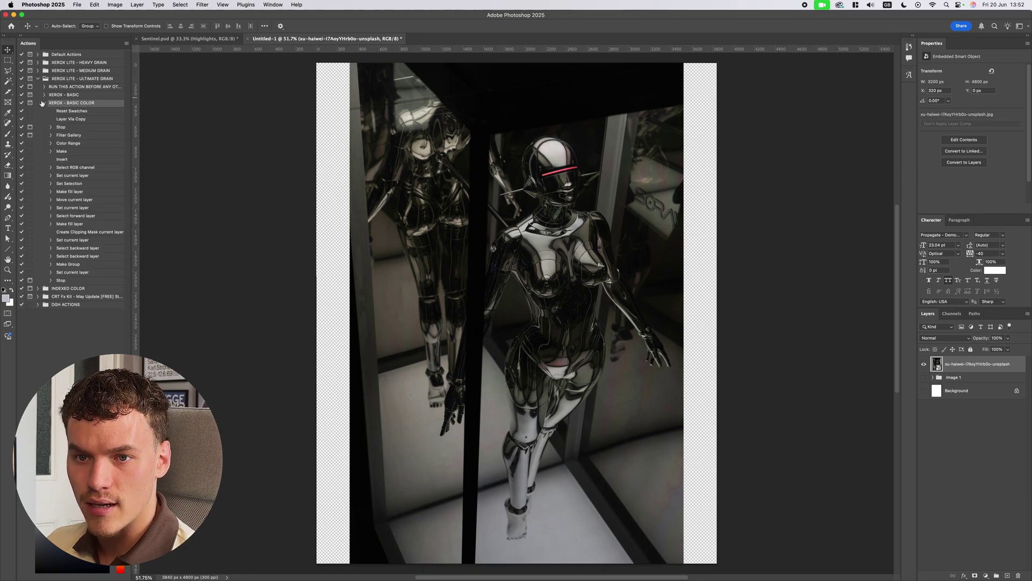
left_click(44, 103)
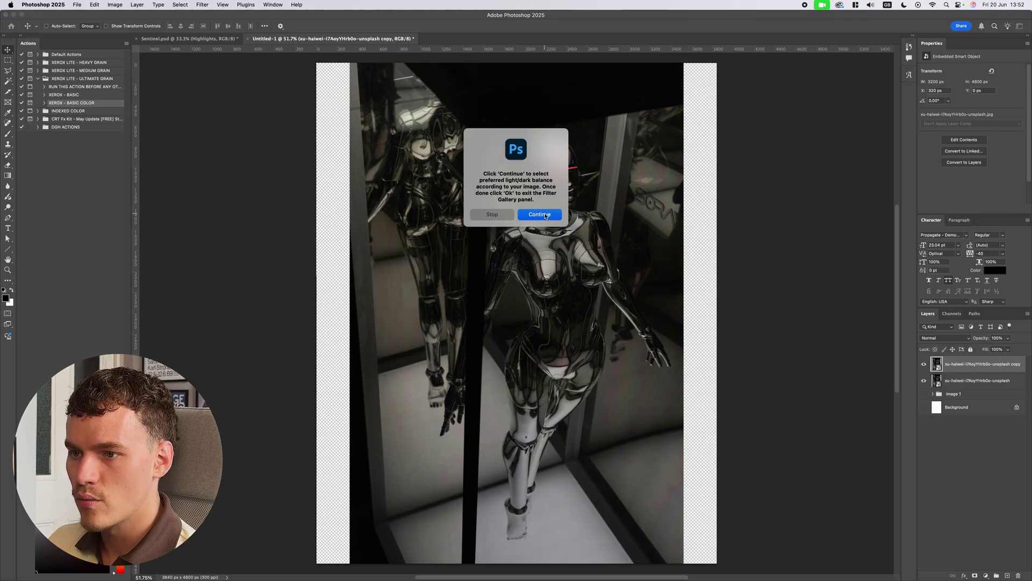
left_click(541, 215)
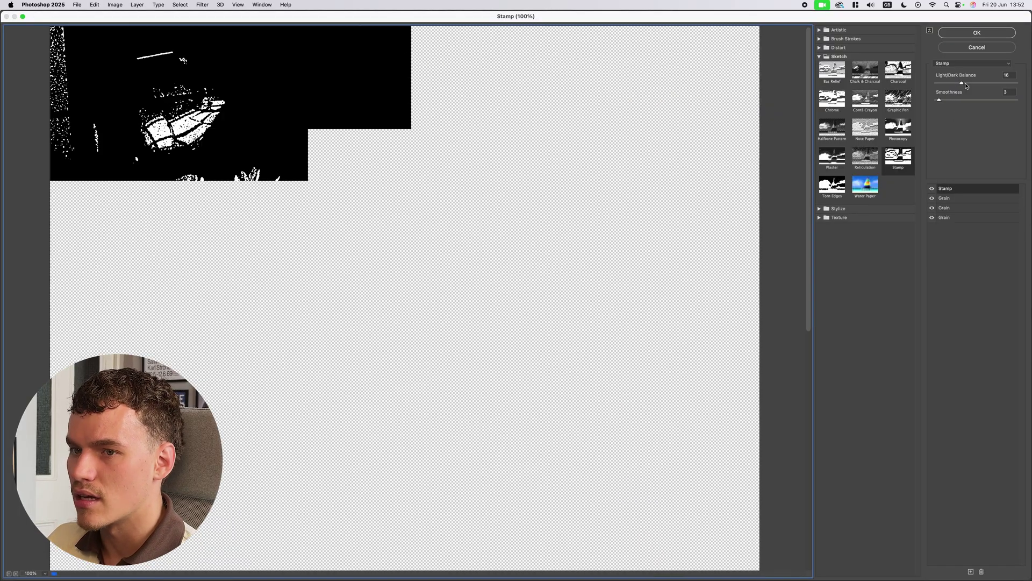
Lower the Stamp filter's Light/Dark Balance to slightly above 6, judging the whole image, and let the action finish.
left_click_drag(962, 83, 945, 85)
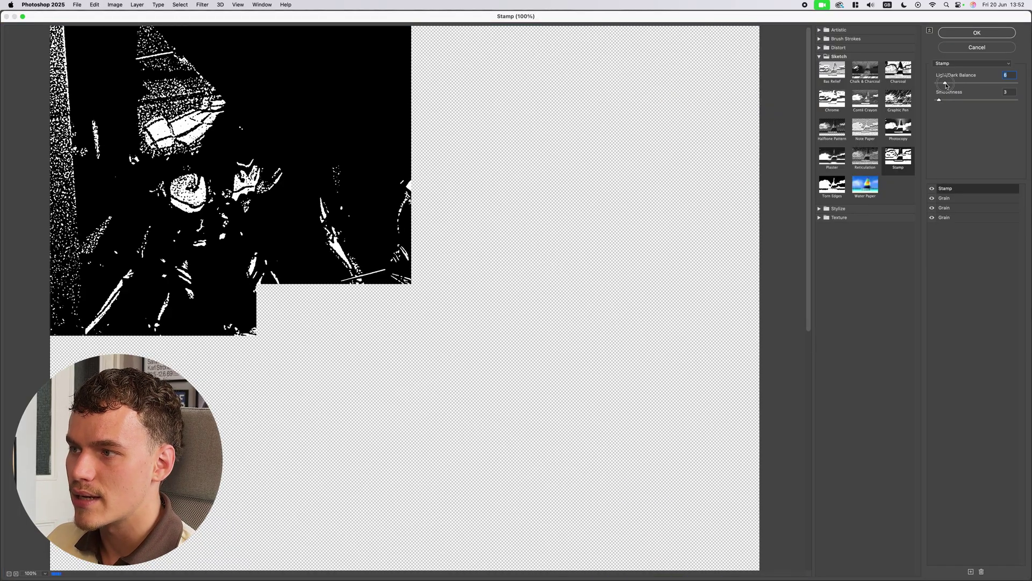
left_click(46, 574)
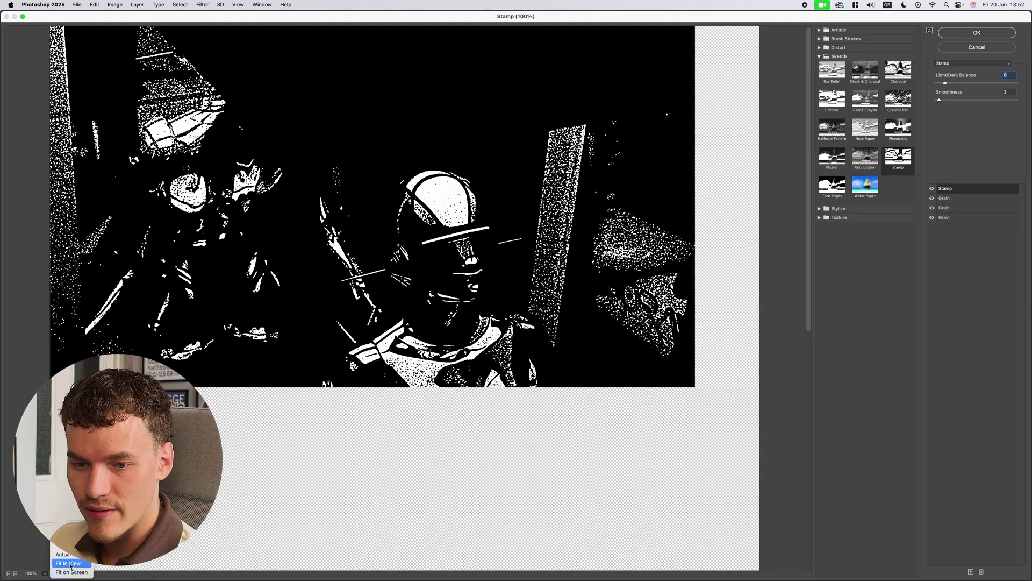
left_click(72, 562)
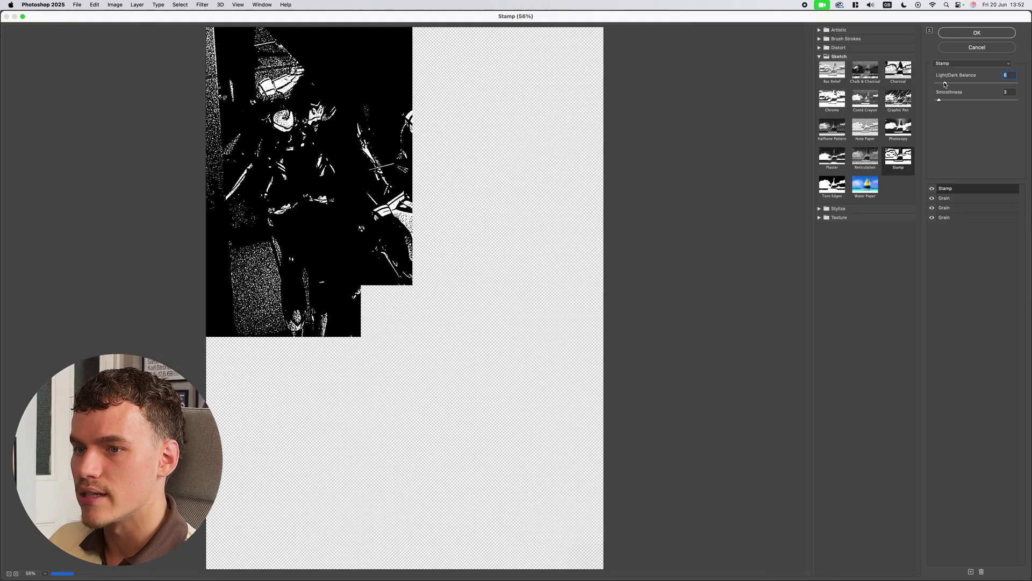
left_click_drag(943, 84, 950, 84)
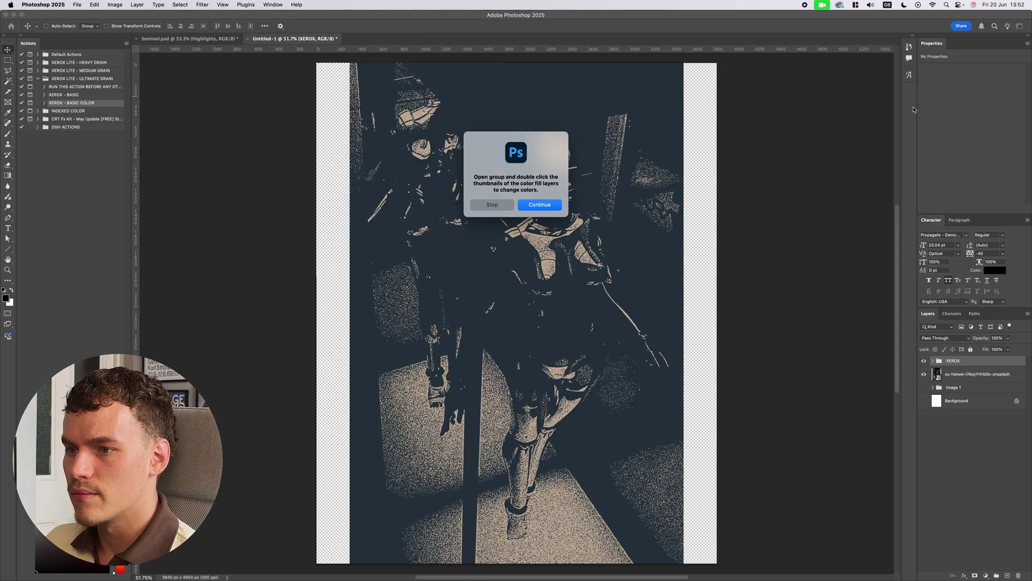
left_click(547, 206)
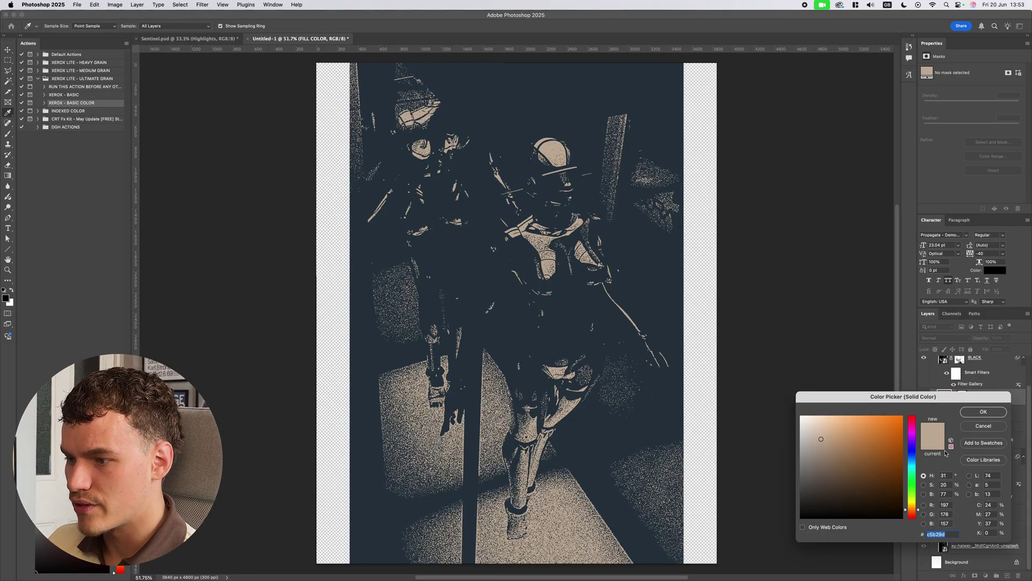
Recolour the new XEROX group's FILL COLOR layer with the blue copied from Image 1's FILL COLOR layer.
key("Return")
left_click(976, 413)
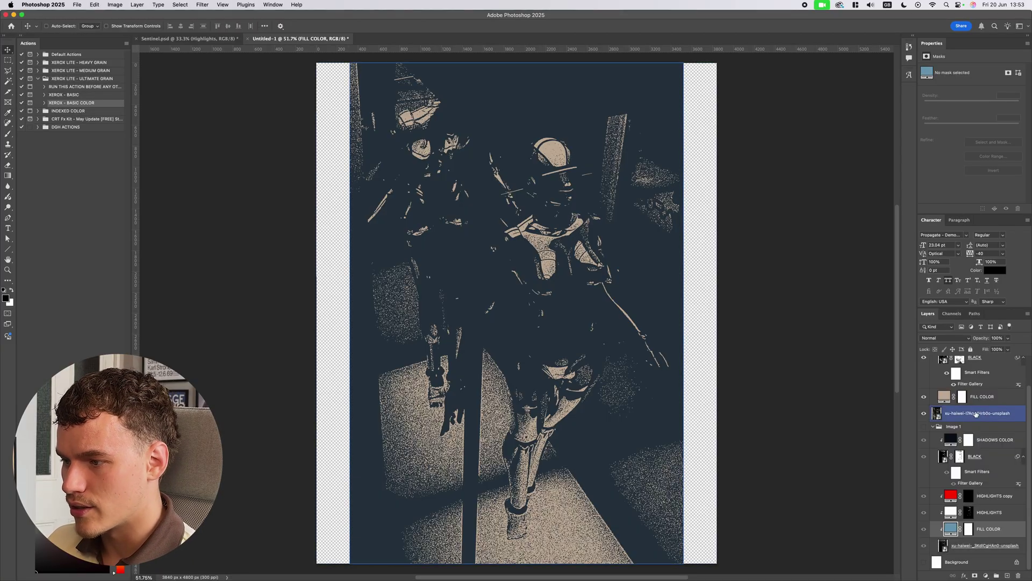
double_click(944, 397)
key("super+v")
left_click(984, 412)
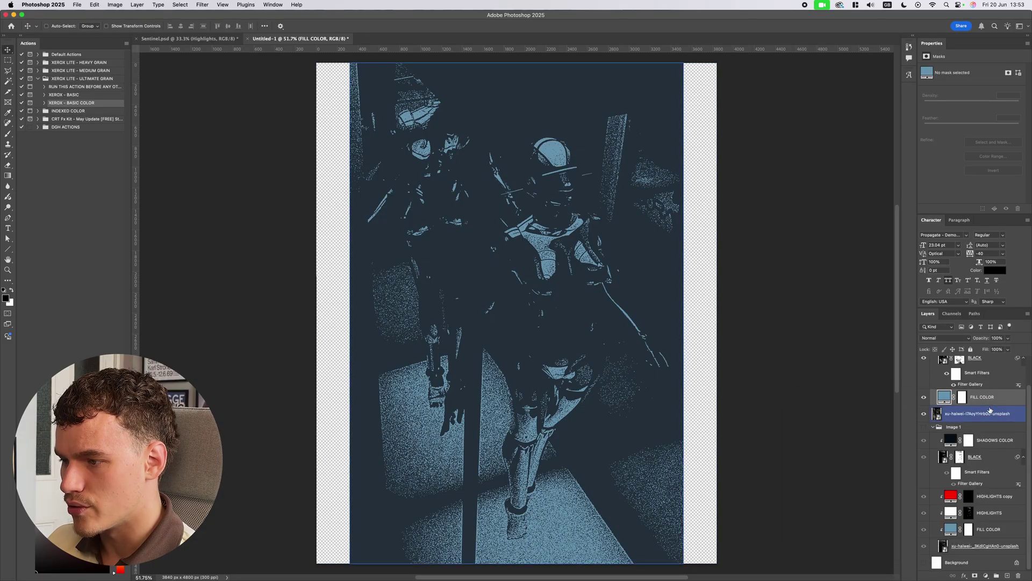
Match the XEROX group's SHADOWS COLOR to Image 1's near-black shadow colour and rename the group Image 2.
scroll(991, 406, "up", 3)
double_click(950, 473)
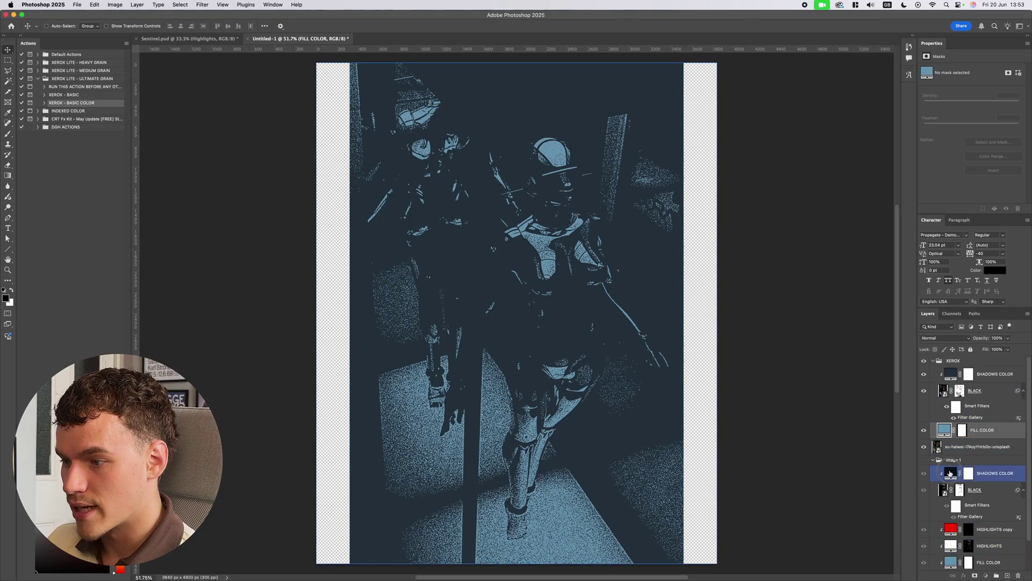
double_click(954, 361)
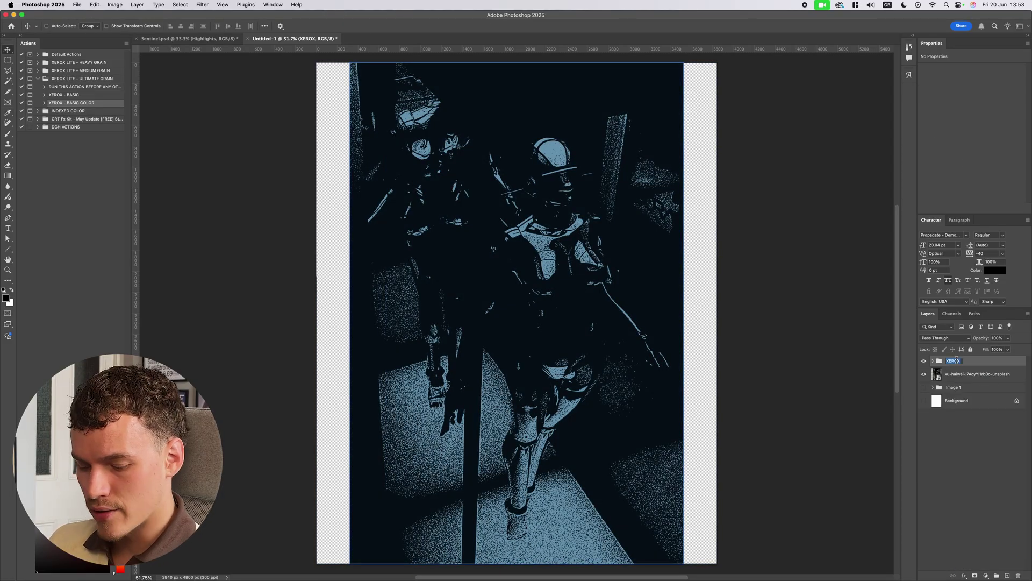
Duplicate the FILL COLOR layer in the Image 2 group, remove the copy's mask and rename it HIGHLIGHTS.
left_click(933, 360)
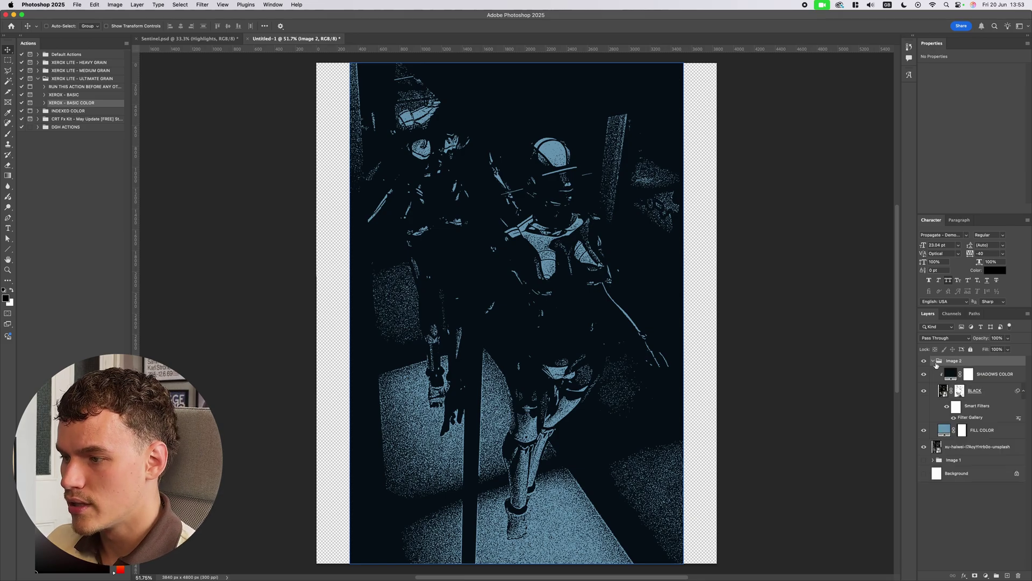
left_click(993, 430)
key("super+j")
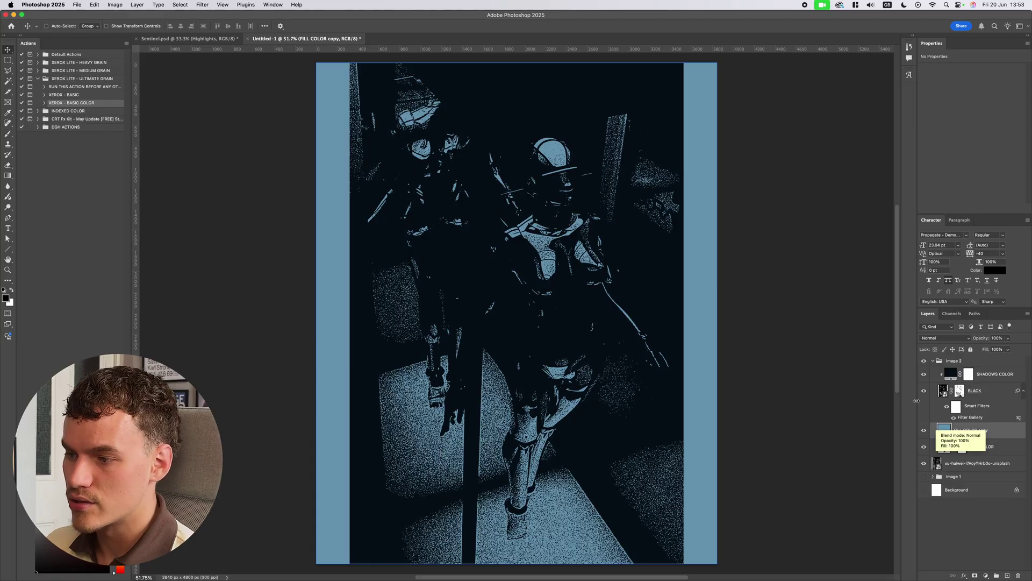
Recolour Image 2's HIGHLIGHTS layer with the white copied from Image 1's HIGHLIGHTS layer.
double_click(951, 556)
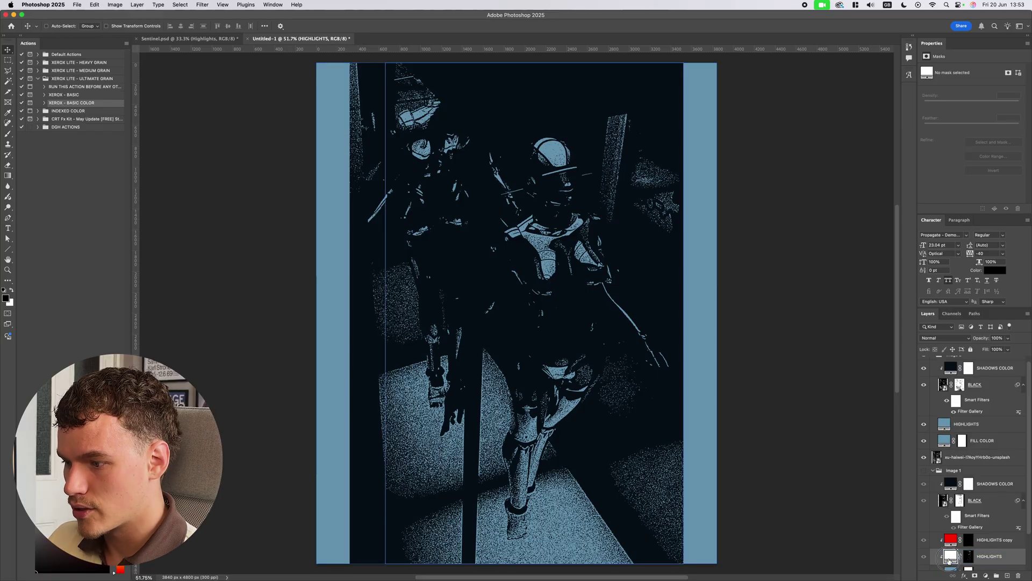
key("super+c")
left_click(983, 412)
double_click(944, 424)
key("super+v")
left_click(982, 411)
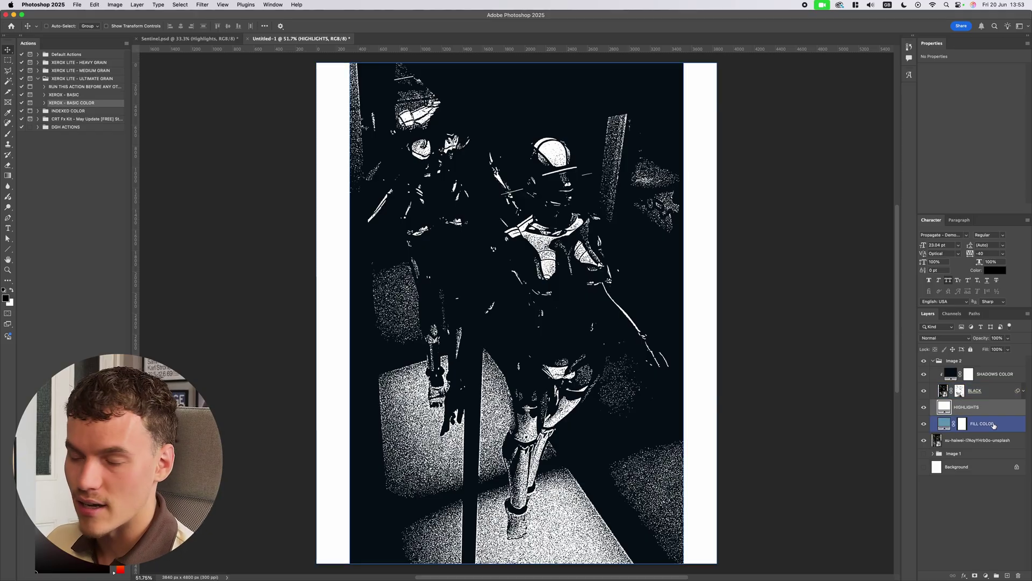
Hide the Image 2 group so that only the original chrome robot photo is displayed.
left_click(975, 439)
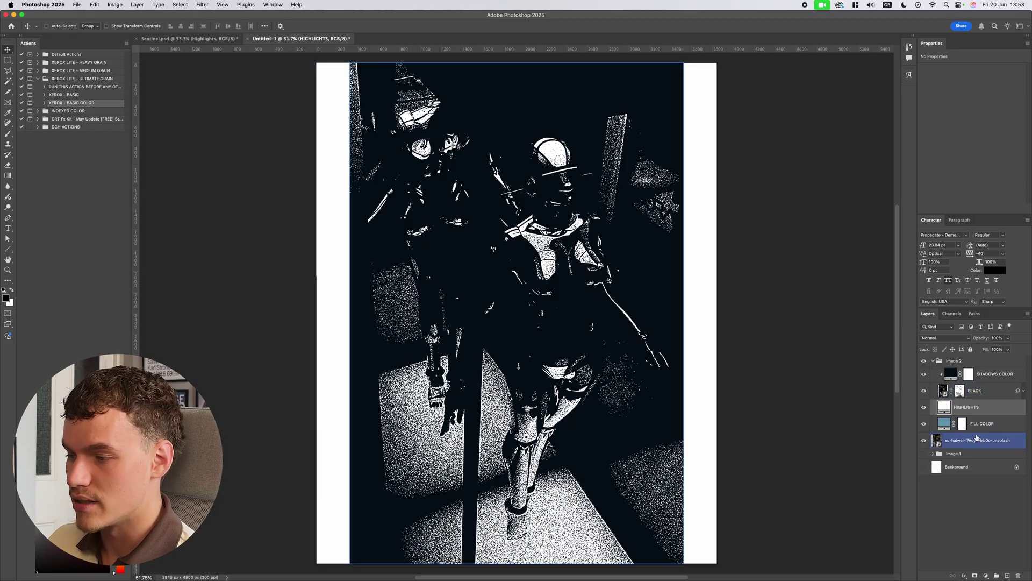
left_click(924, 391)
left_click(924, 391)
left_click(923, 361)
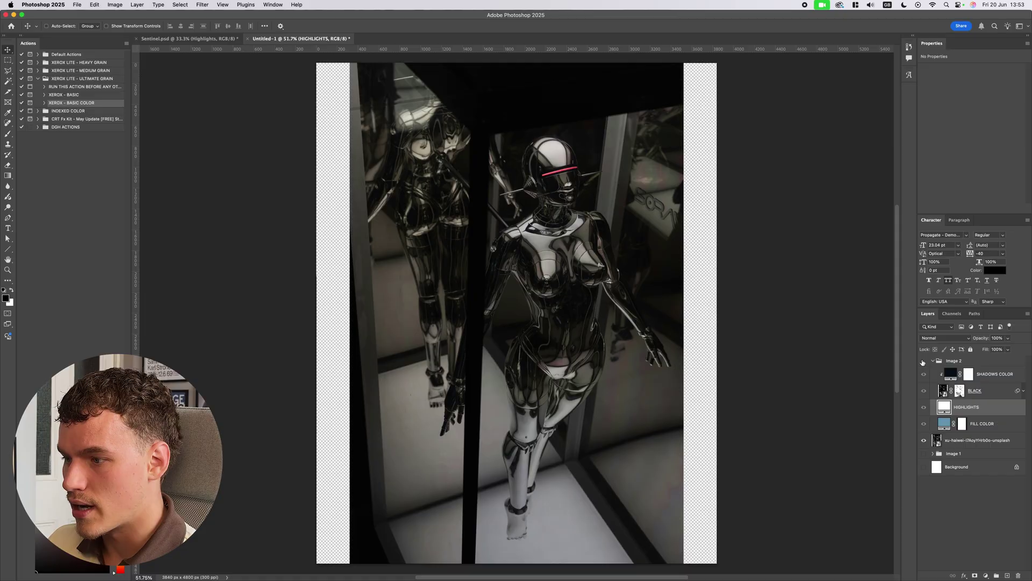
left_click(924, 440)
left_click(924, 441)
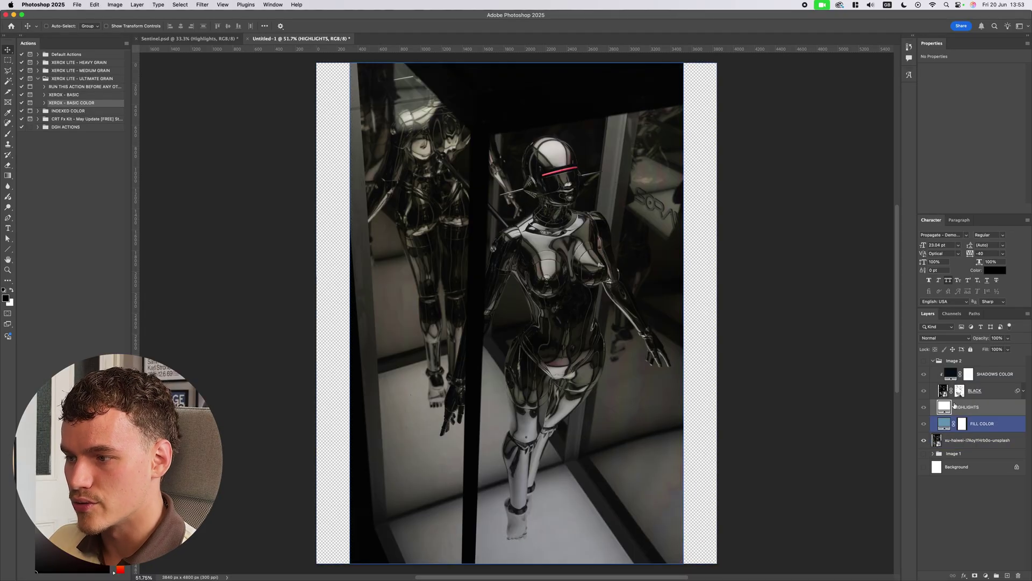
Mask the HIGHLIGHTS layer using Color Range sampled from the helmet's bright area at fuzziness 120, and show the Image 2 group.
left_click(183, 4)
left_click(194, 82)
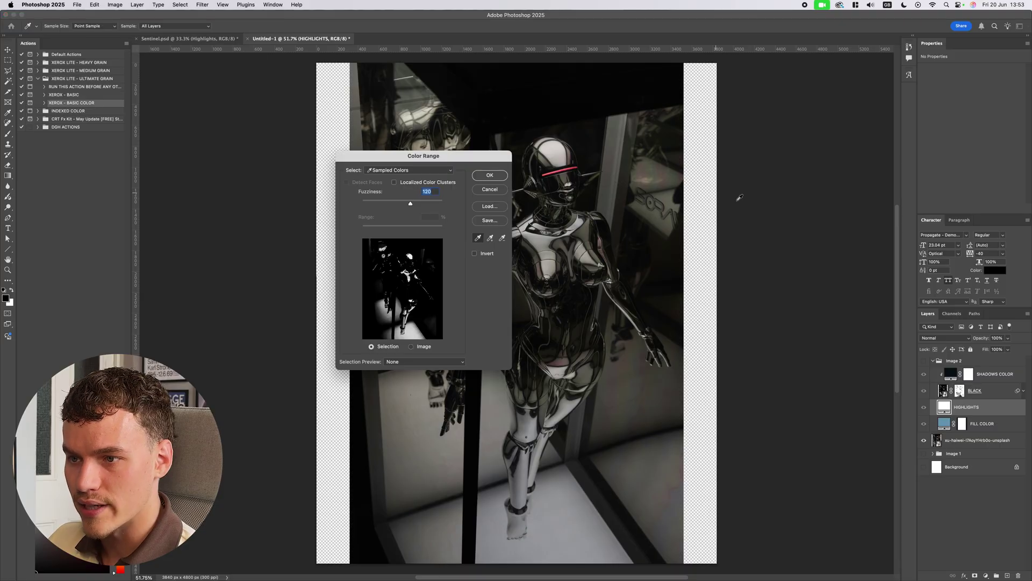
left_click(552, 141)
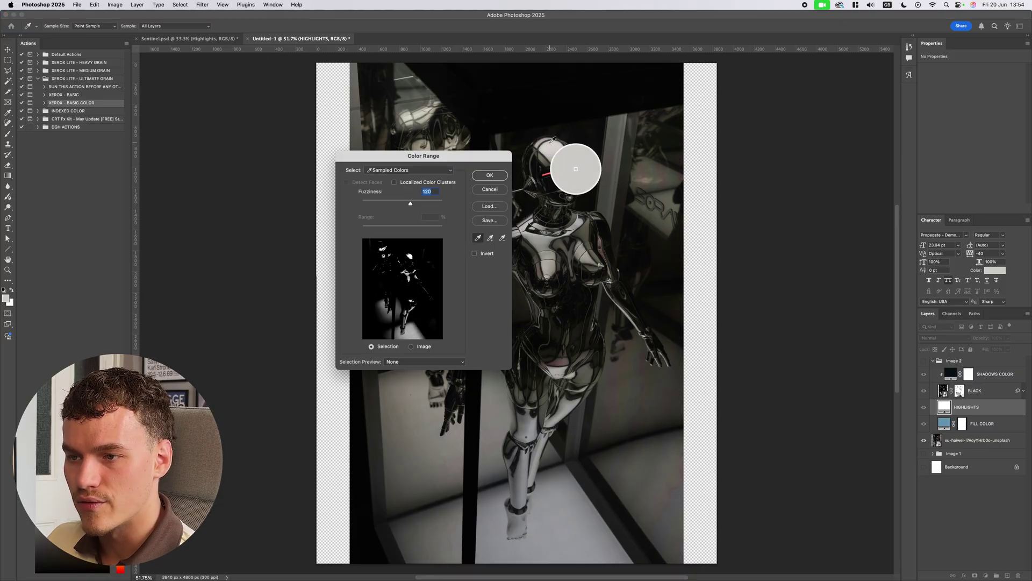
left_click(485, 174)
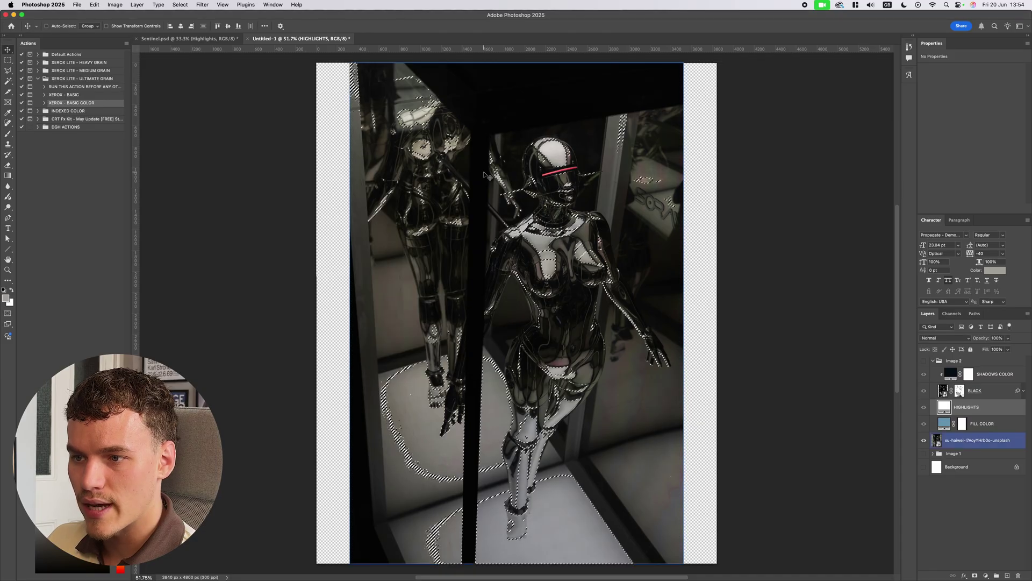
left_click(975, 576)
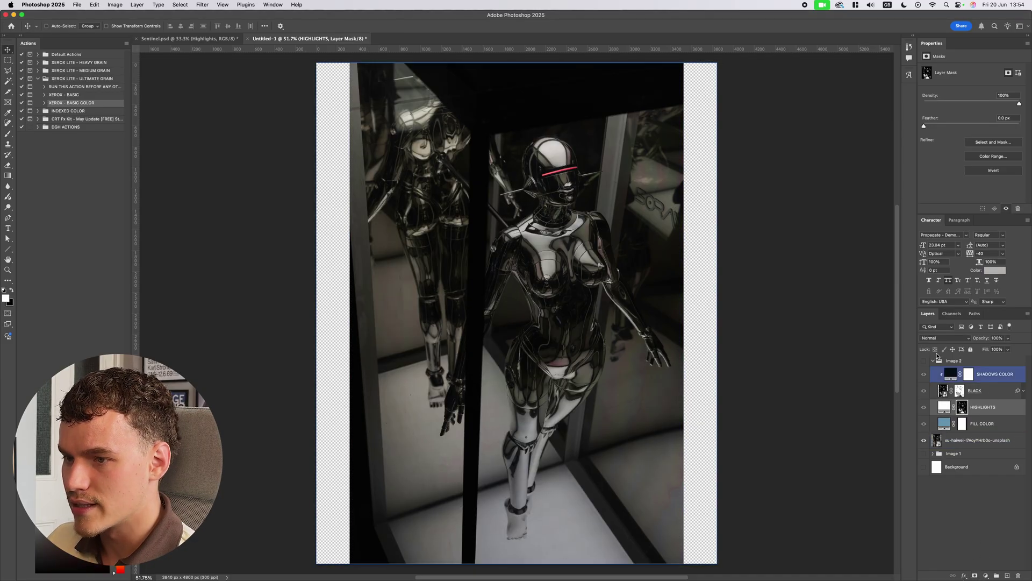
left_click(933, 361)
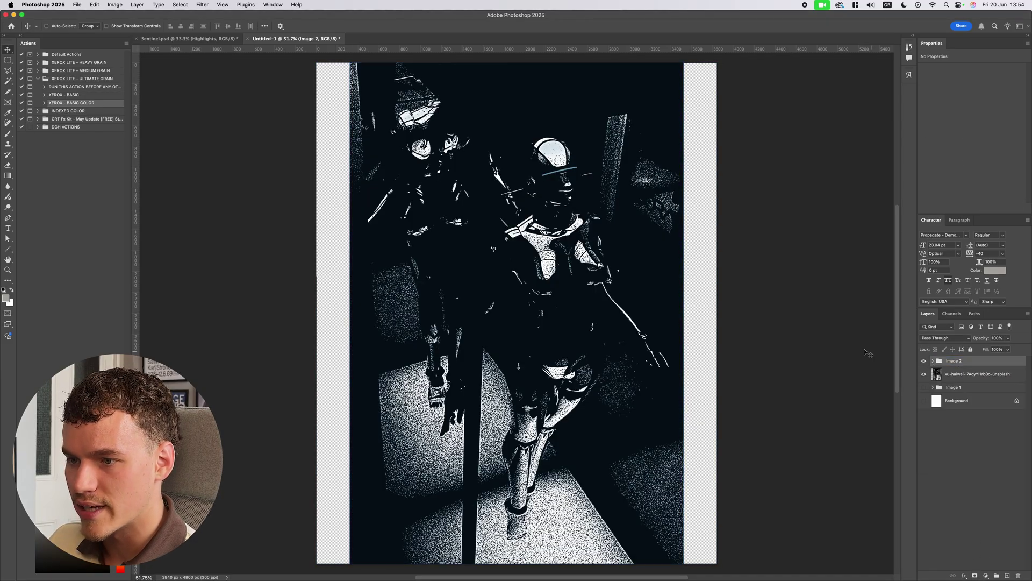
Duplicate the masked HIGHLIGHTS layer in the Image 2 group and delete the copy's layer mask.
scroll(622, 235, "up", 5)
scroll(623, 235, "down", 5)
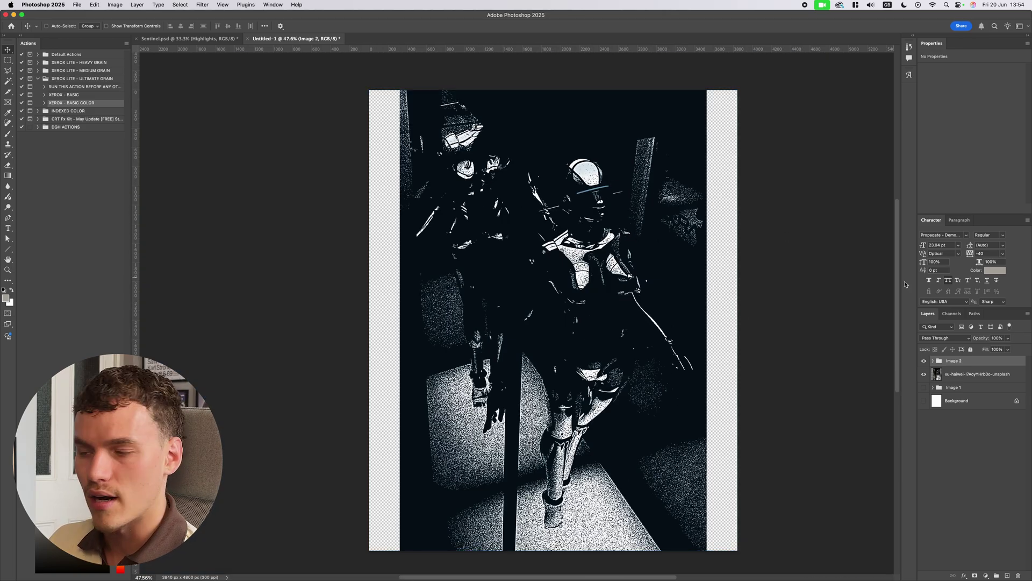
scroll(586, 190, "up", 5)
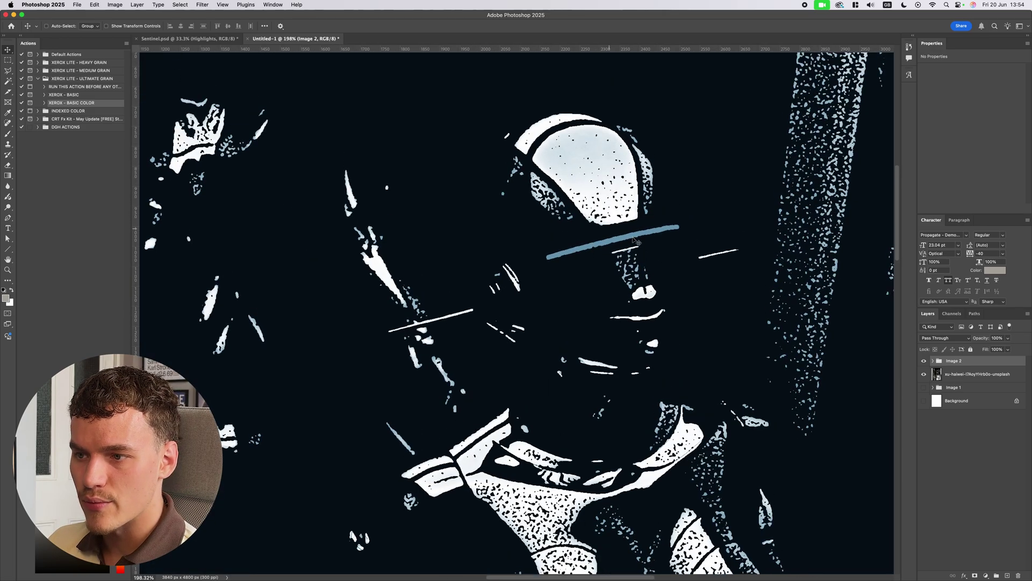
left_click(937, 374)
left_click(933, 360)
left_click(985, 393)
left_click(990, 411)
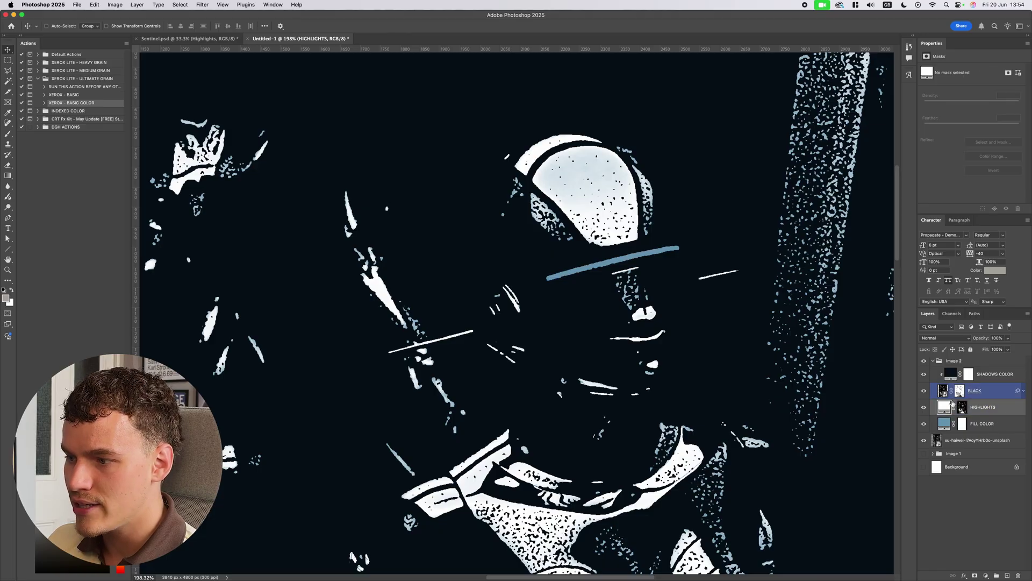
left_click(994, 408)
key("super+j")
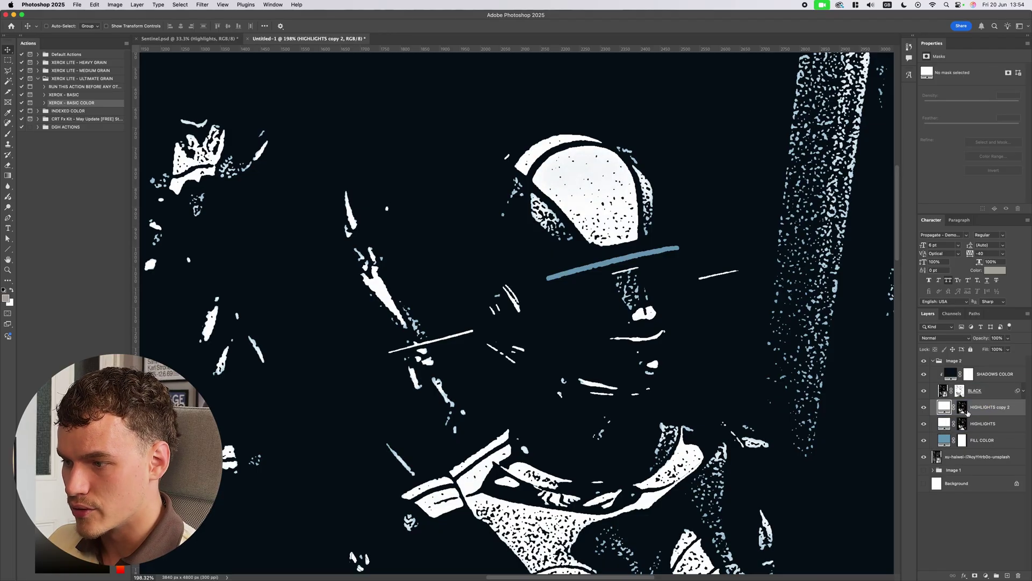
left_click(963, 410)
key("BackSpace")
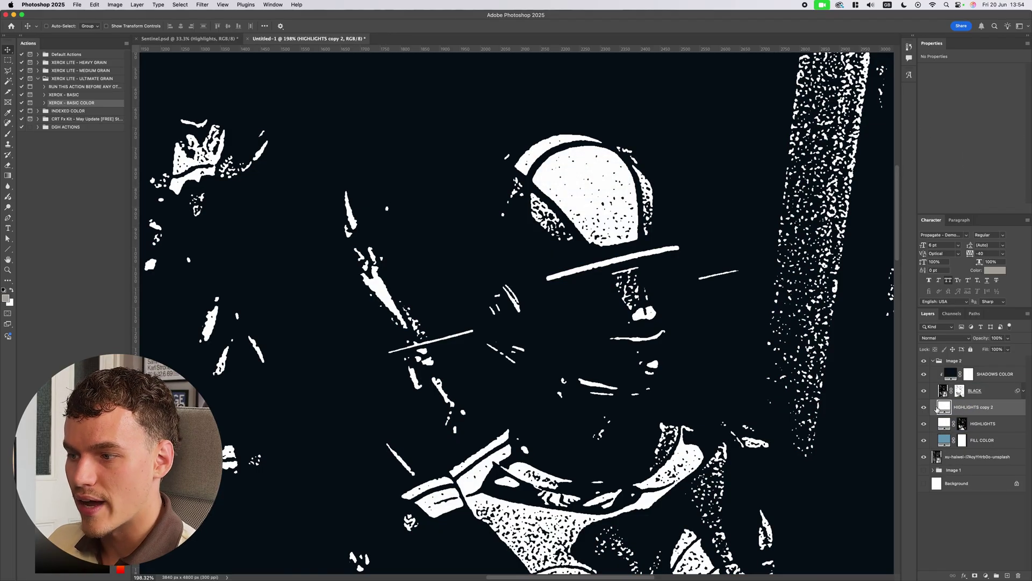
Change the fill colour of the duplicated highlights layer to bright red.
double_click(944, 407)
left_click(903, 421)
left_click(984, 411)
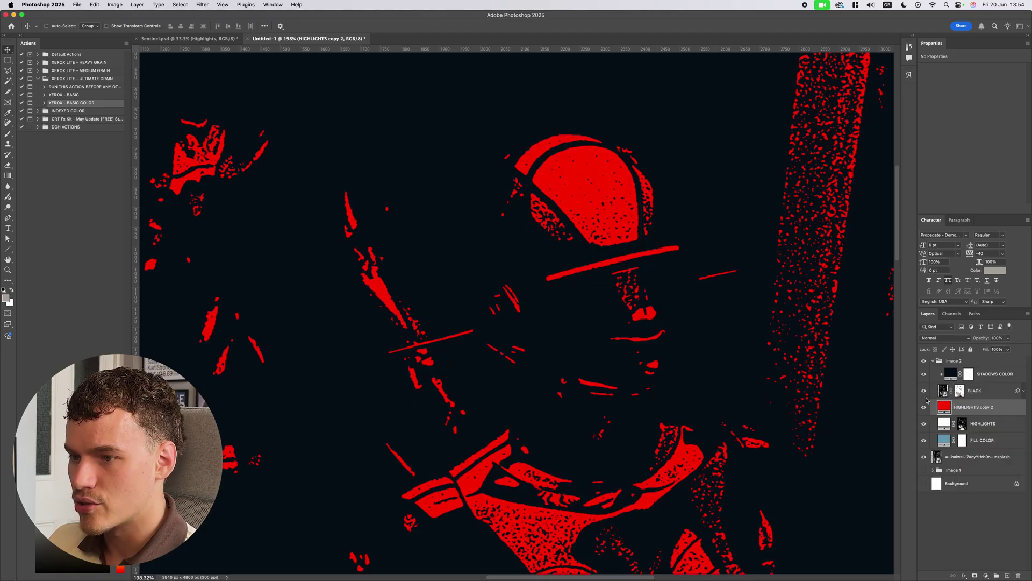
Add a layer mask to the red layer and invert it to black to hide the red.
scroll(954, 530, "up", 3)
left_click(975, 575)
key("x")
key("super+i")
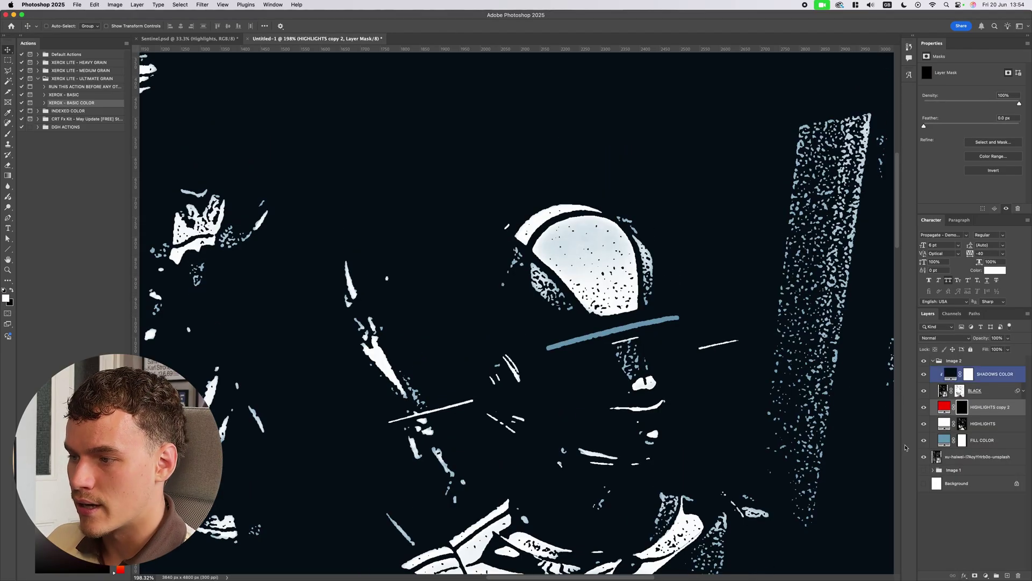
Brush on the red layer's mask along the robot's visor line to reveal the red, and compare Image 2 with the photo.
key("x")
key("b")
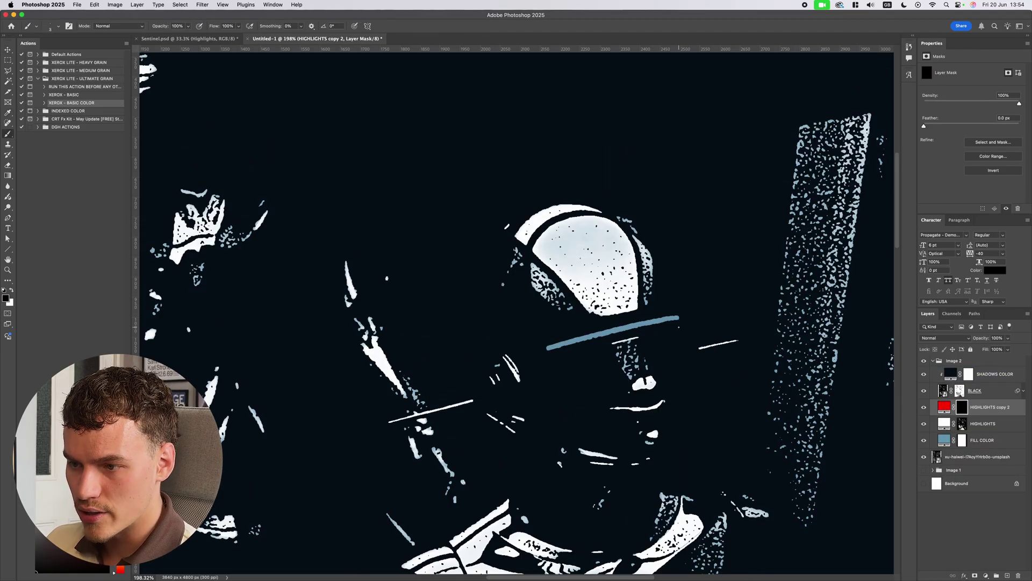
left_click_drag(677, 318, 569, 341)
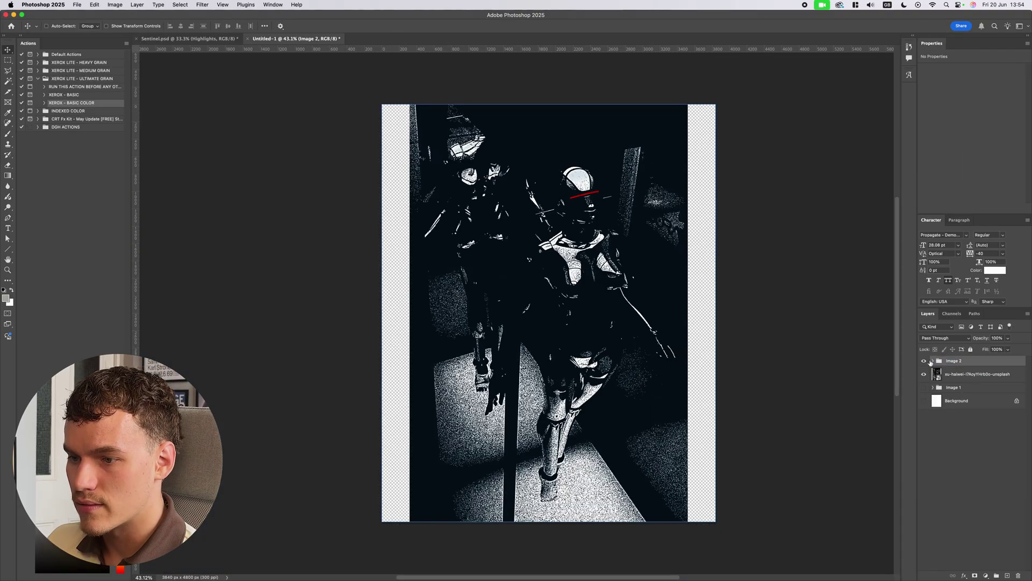
left_click(925, 361)
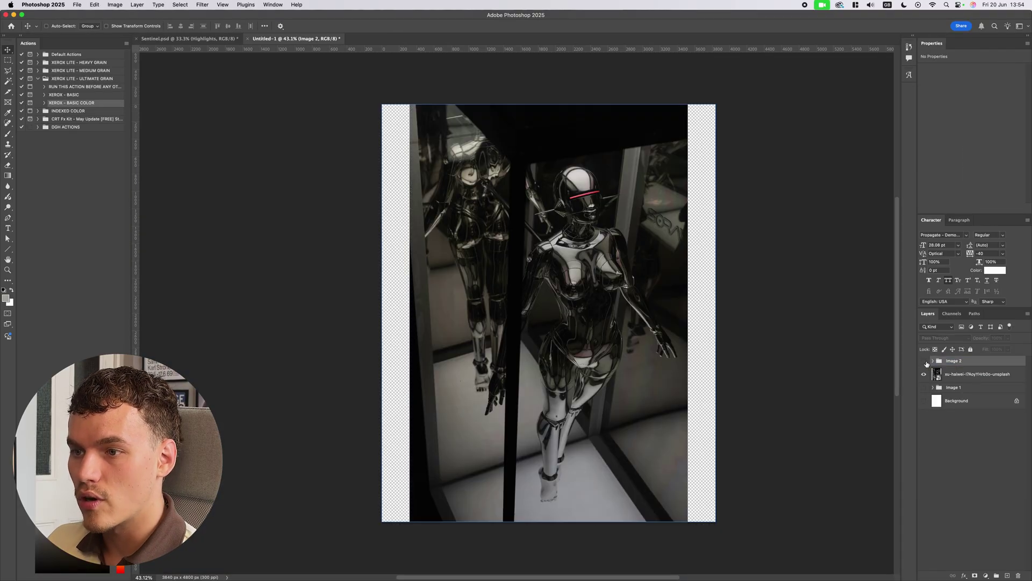
left_click(925, 361)
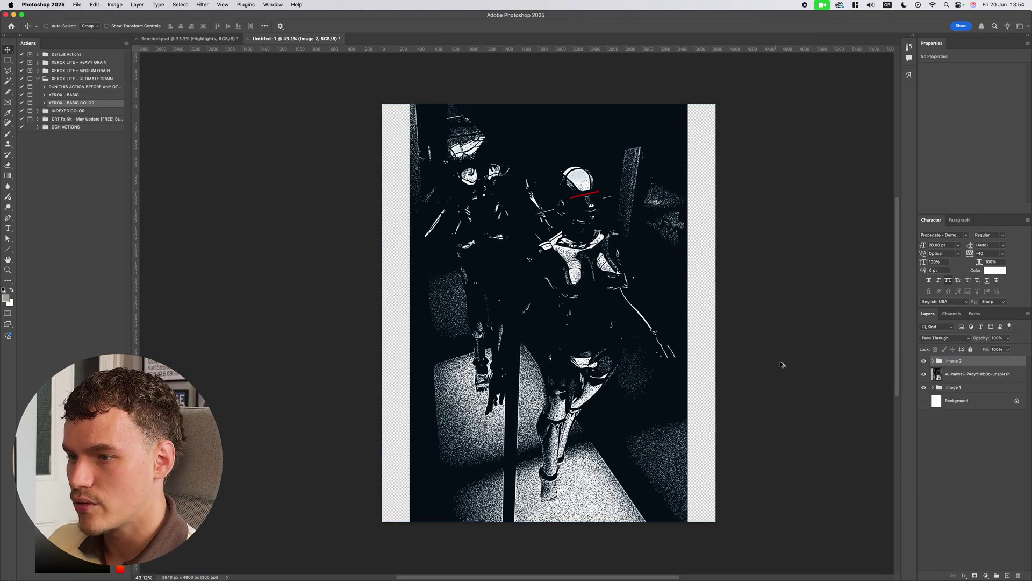
Delete the leftover Unsplash photo layer between the two groups and hide the Image 2 group.
left_click(924, 361)
left_click(925, 361)
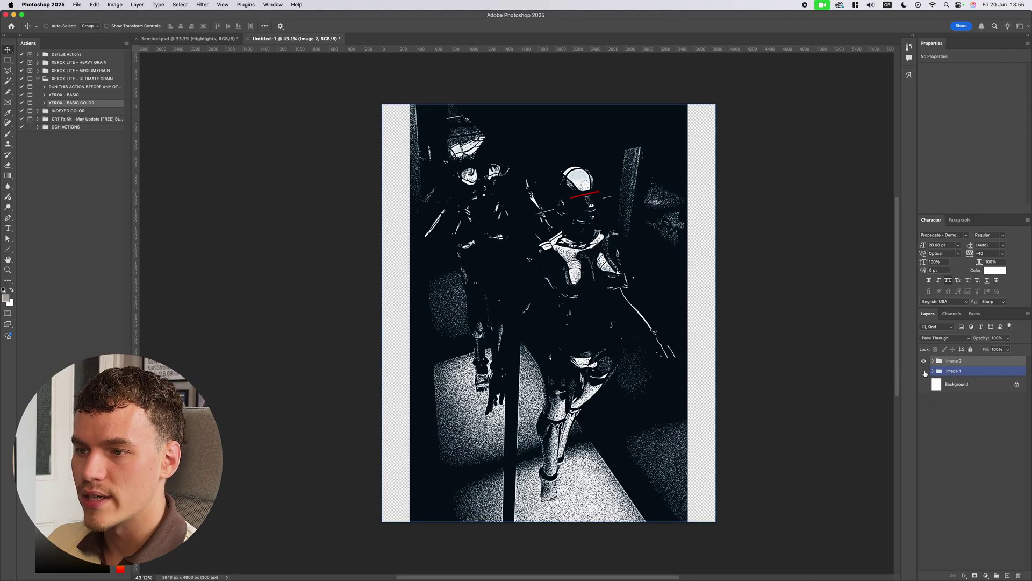
left_click(924, 360)
Scale the Image 1 group up to about 121% from its centre and move it down so the robot's whole head fits on the canvas.
key("ctrl+t")
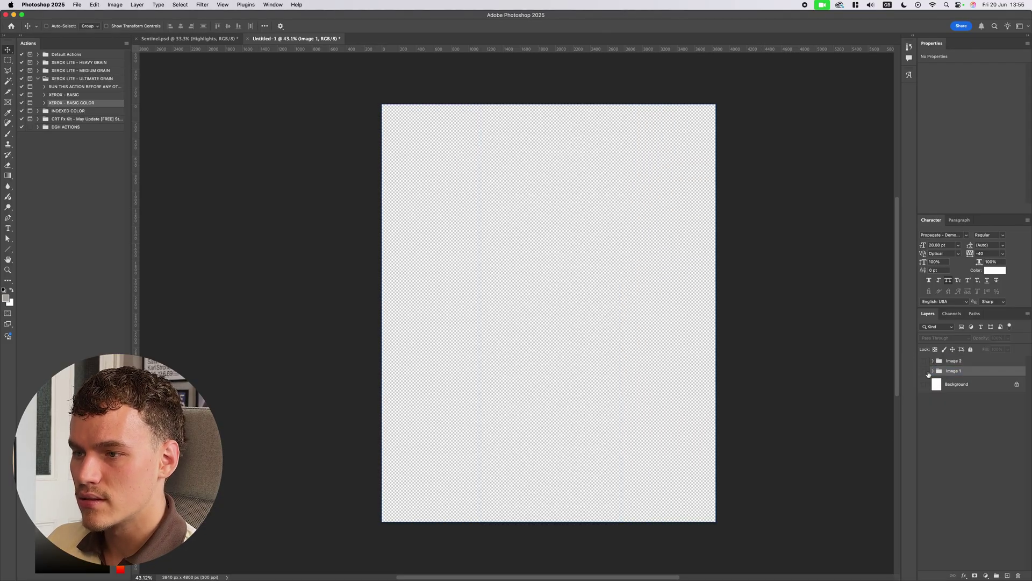
left_click_drag(717, 312, 751, 317)
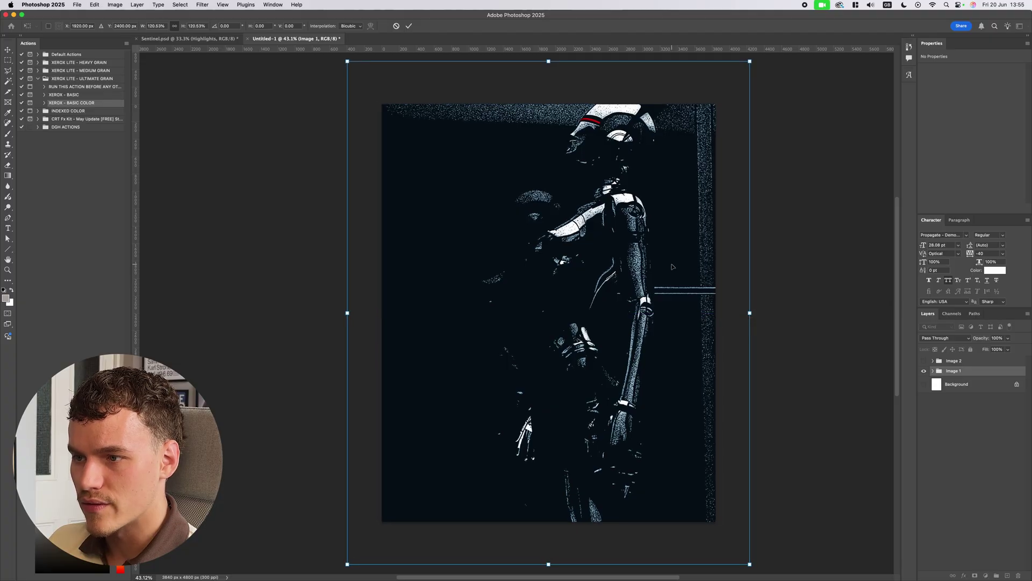
left_click_drag(676, 265, 676, 308)
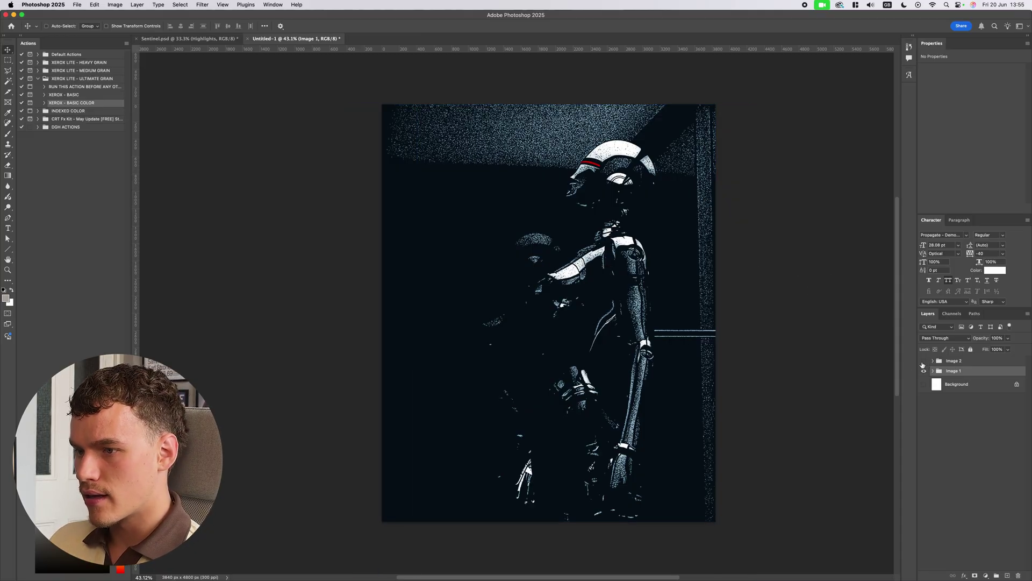
Show the Image 2 group again, scale it down to about 53% and place it in the canvas's lower-left corner.
left_click(923, 360)
left_click(955, 360)
key("ctrl+t")
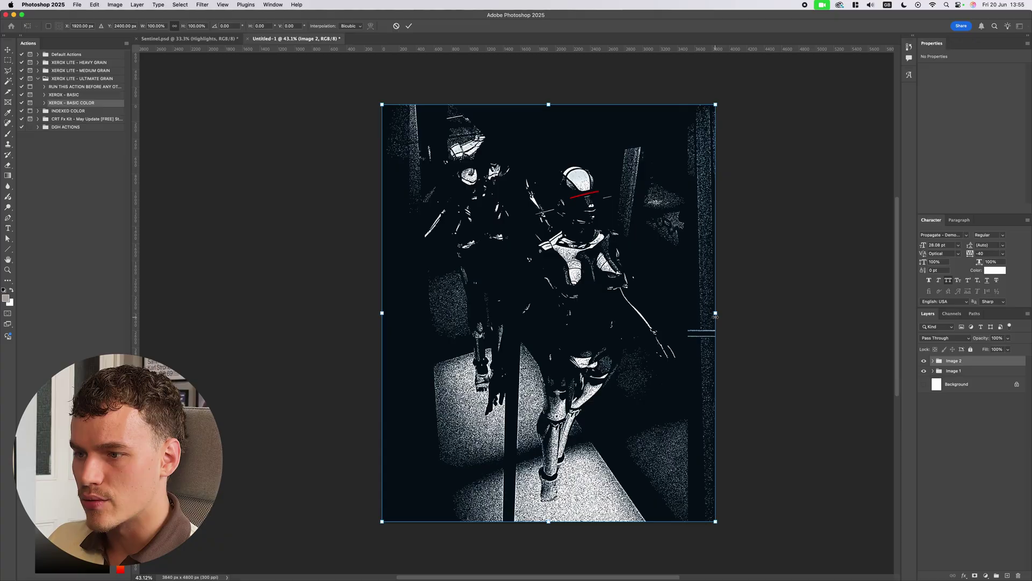
left_click_drag(715, 317, 645, 320)
left_click_drag(600, 370, 517, 462)
left_click_drag(522, 390, 835, 341)
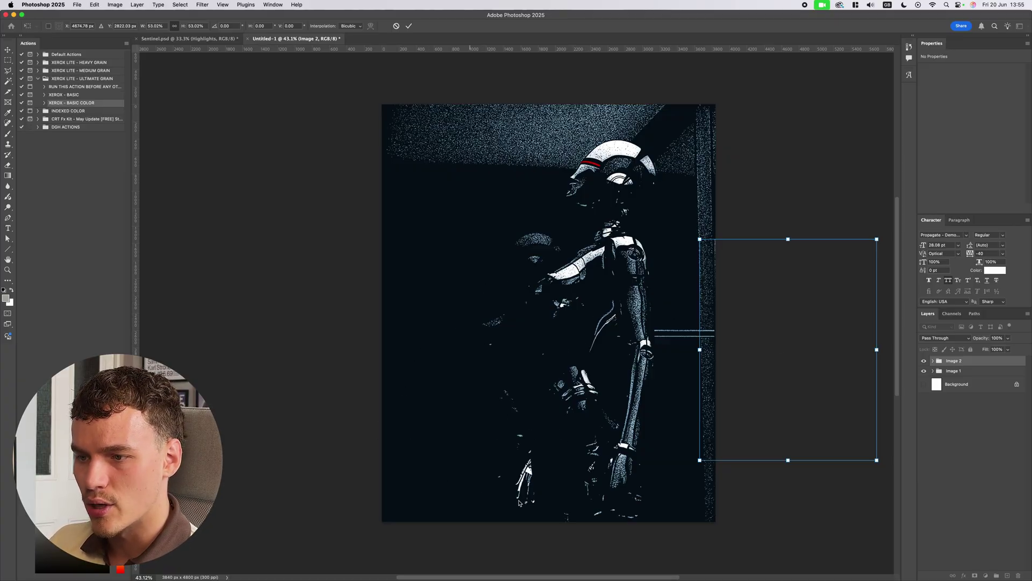
left_click_drag(774, 400, 709, 458)
left_click_drag(719, 385, 499, 349)
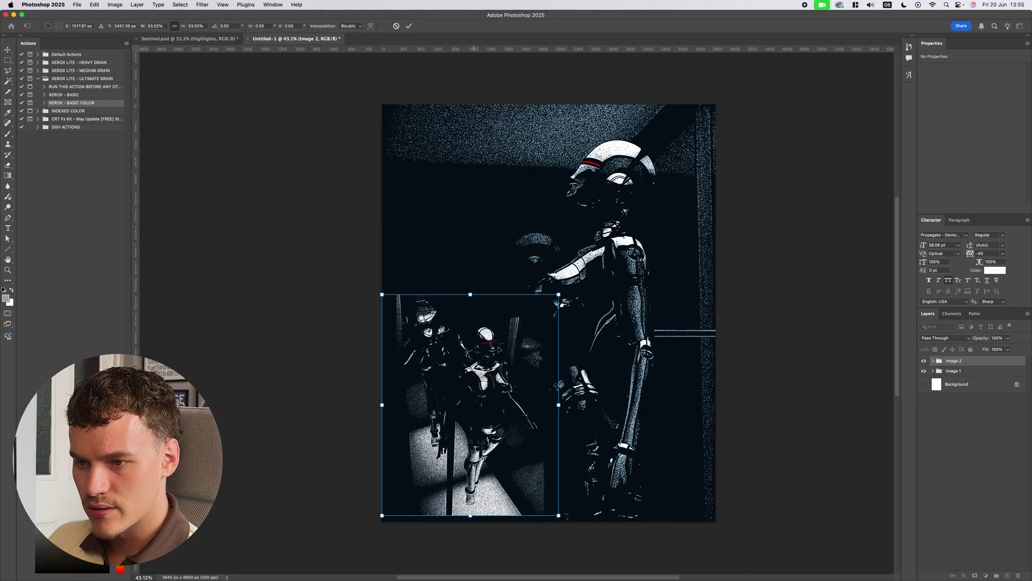
Shrink the Image 2 group further to about 49%, keeping it near the canvas's lower-left corner, and apply the transform.
left_click_drag(560, 294, 543, 314)
left_click_drag(507, 359, 511, 356)
scroll(454, 374, "up", 5)
scroll(458, 373, "down", 7)
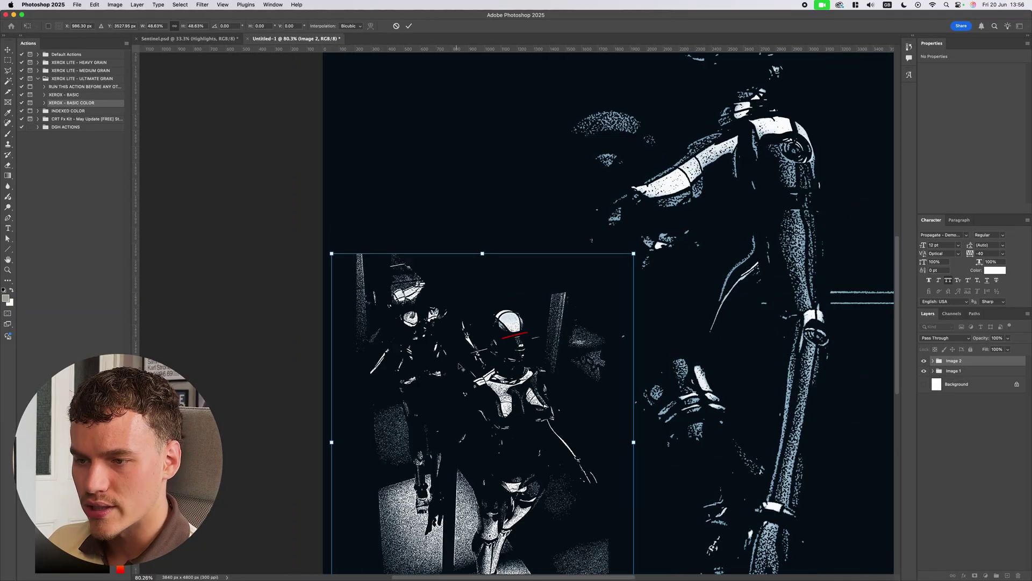
scroll(503, 365, "up", 3)
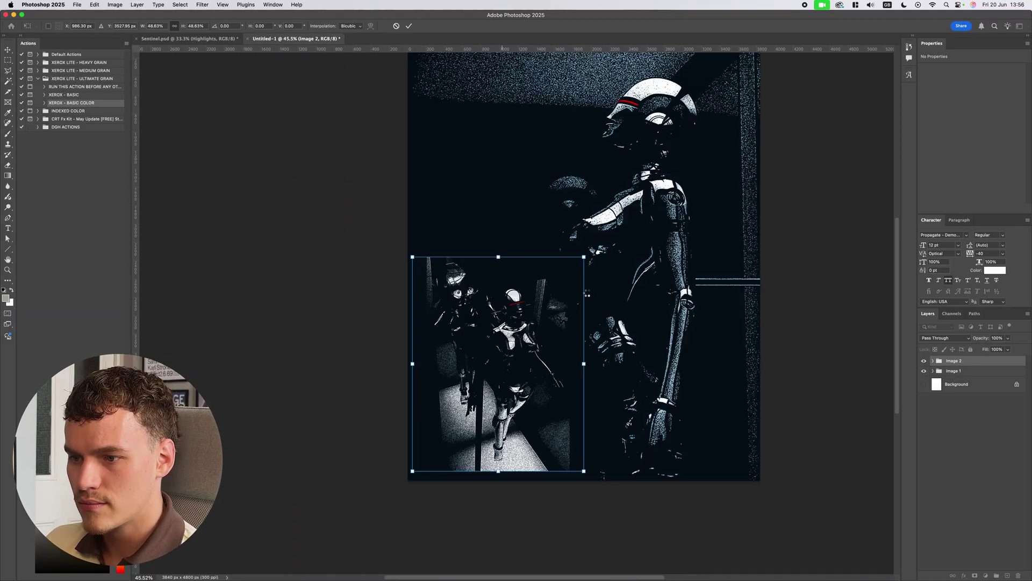
key("Return")
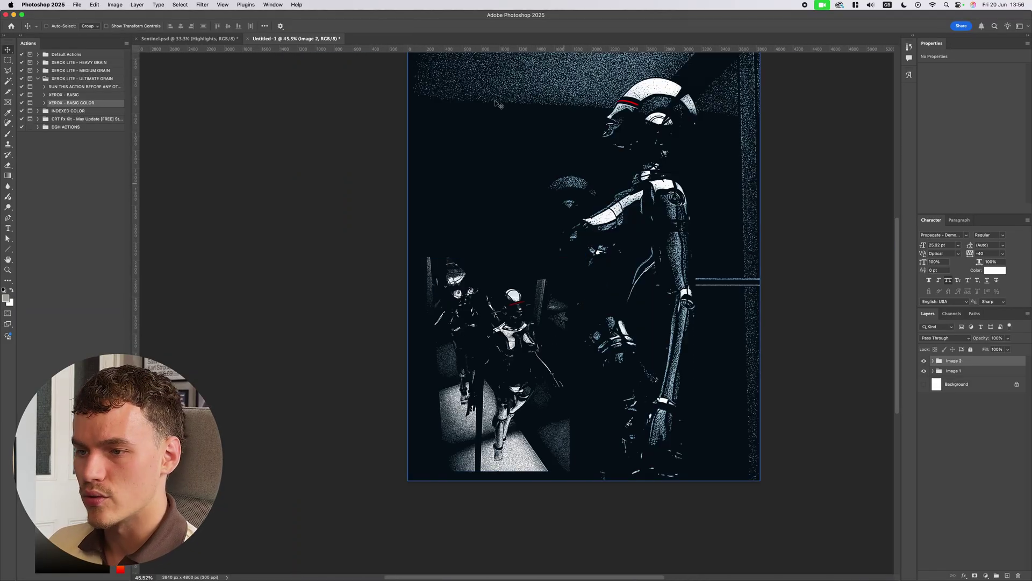
Create a cyan guide layout with 8 columns, 10 rows, 50 px gutters and 150 px margins on all sides.
left_click(226, 5)
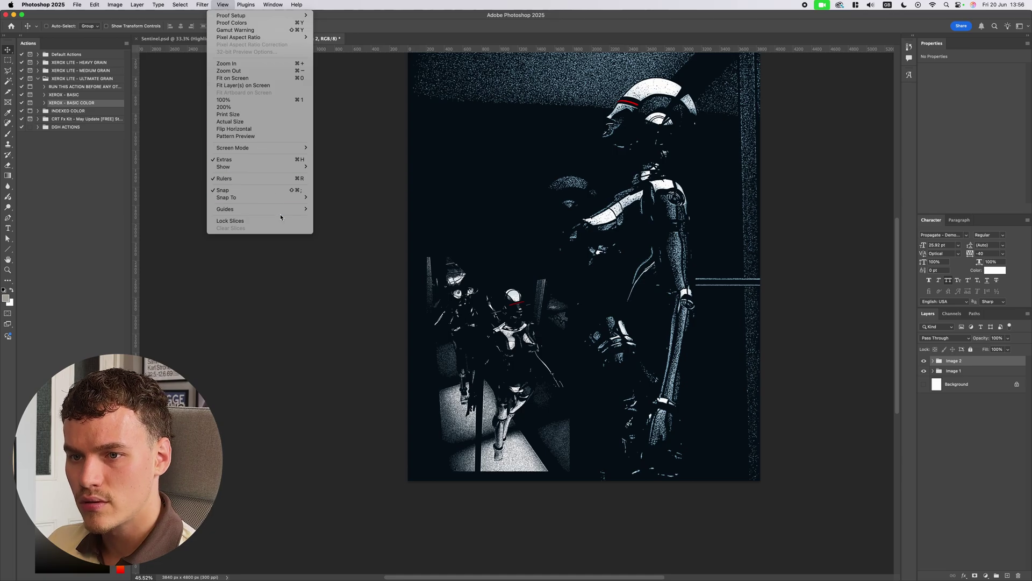
mouse_move(252, 209)
left_click(382, 261)
left_click_drag(657, 277, 738, 280)
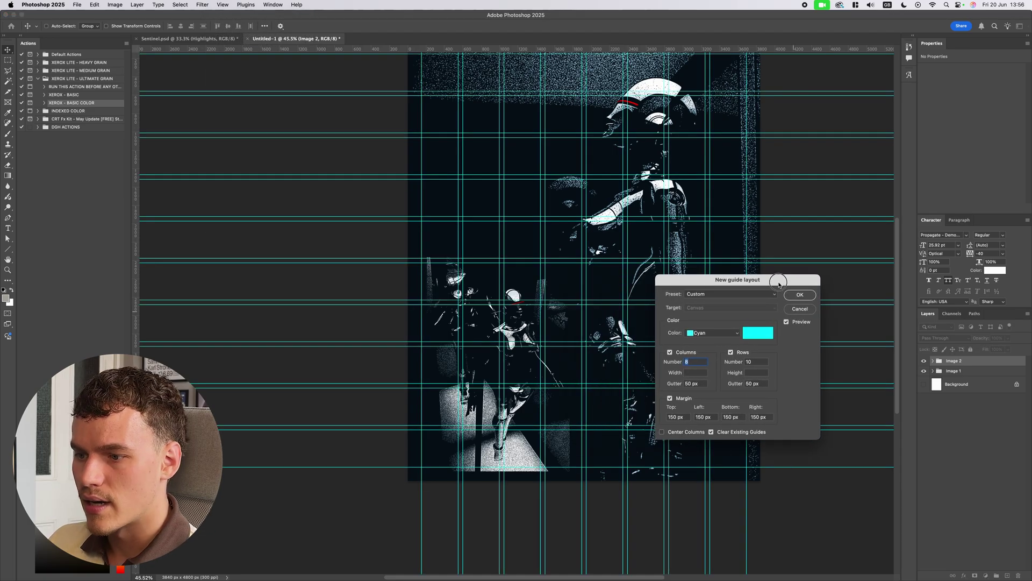
scroll(576, 316, "up", 1)
scroll(677, 414, "up", 1)
left_click(682, 416)
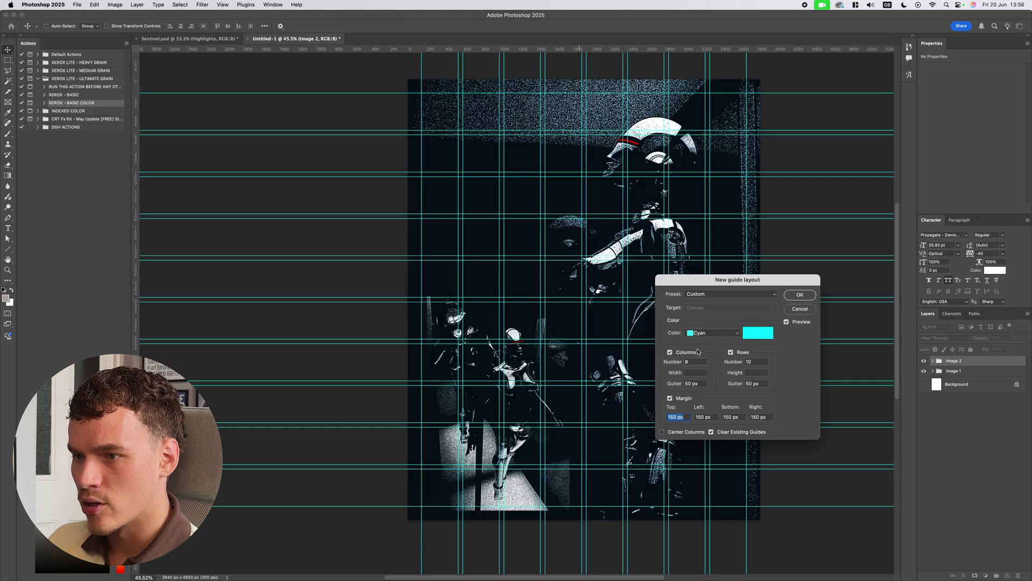
left_click(799, 295)
Nudge the Image 2 group left and up to align it with the lower-left margin guides, and hide the guides.
scroll(475, 442, "up", 5)
scroll(468, 473, "down", 4)
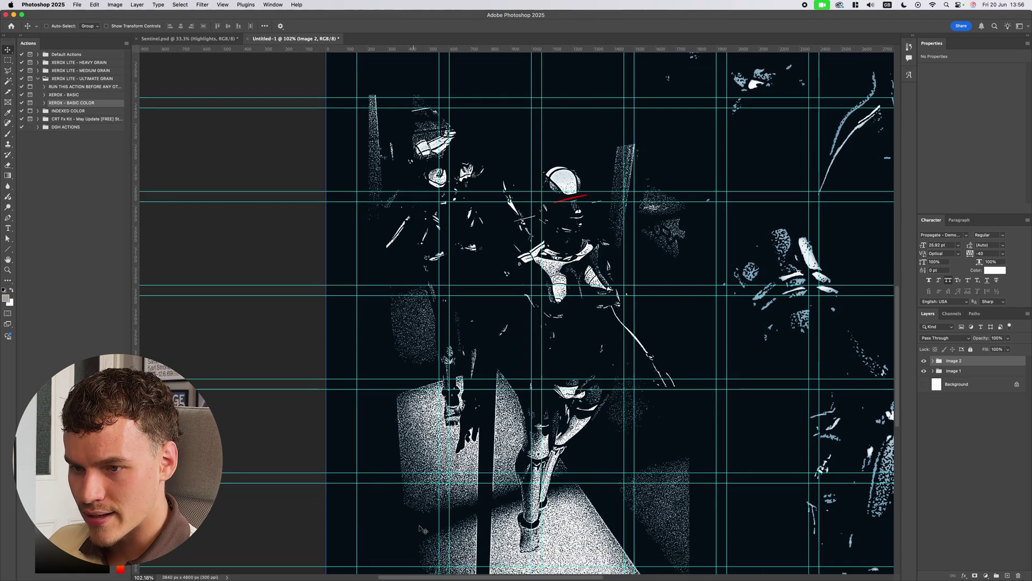
scroll(469, 479, "up", 3)
scroll(475, 480, "left", 2)
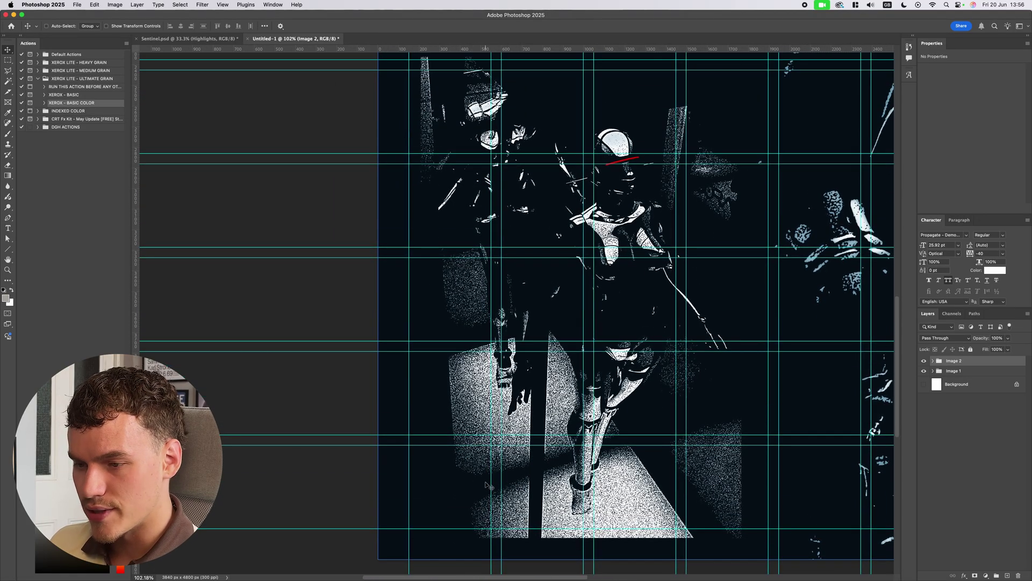
key("Up")
key("Up")
key("Up")
key("Up")
key("Up")
key("Left")
key("Left")
key("Left")
key("Left")
key("Left")
key("Left")
key("shift+Left")
key("shift+Left")
key("shift+Left")
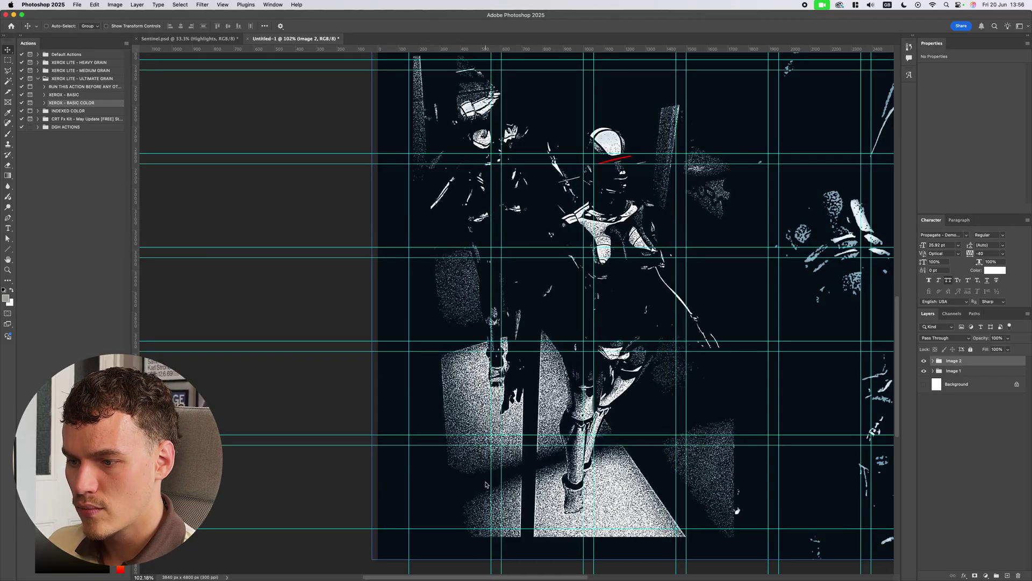
key("Left")
key("Left")
key("Left")
key("Left")
key("Left")
key("Left")
key("Left")
key("Left")
key("shift+Up")
key("shift+Up")
key("shift+Up")
key("shift+Up")
key("super+;")
Examine how the small walking robots sit against the large robot, and compare the poster with and without Image 2.
scroll(499, 419, "down", 5)
scroll(578, 446, "up", 4)
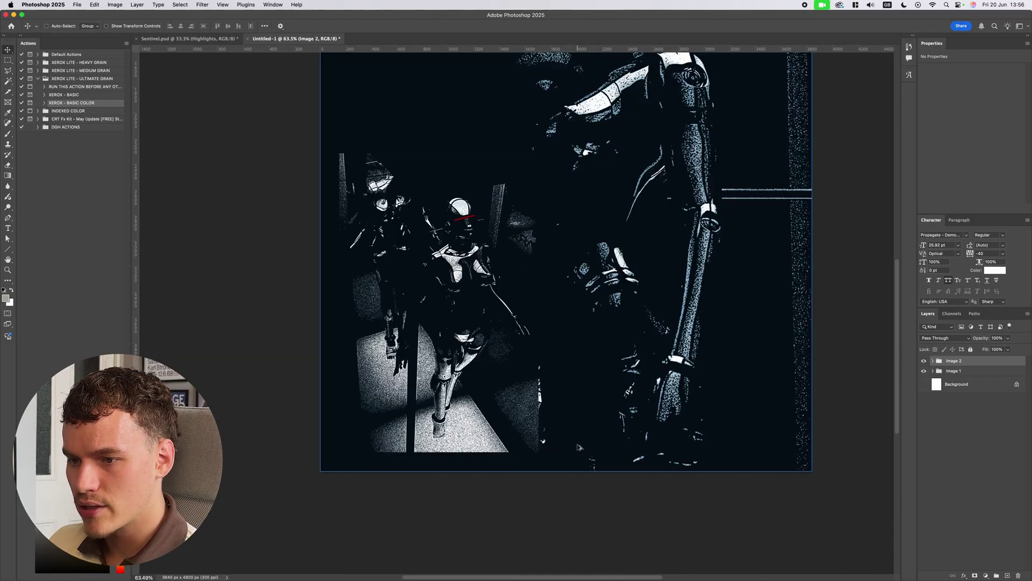
scroll(580, 448, "left", 3)
scroll(580, 447, "up", 3)
scroll(580, 447, "right", 4)
scroll(729, 485, "down", 2)
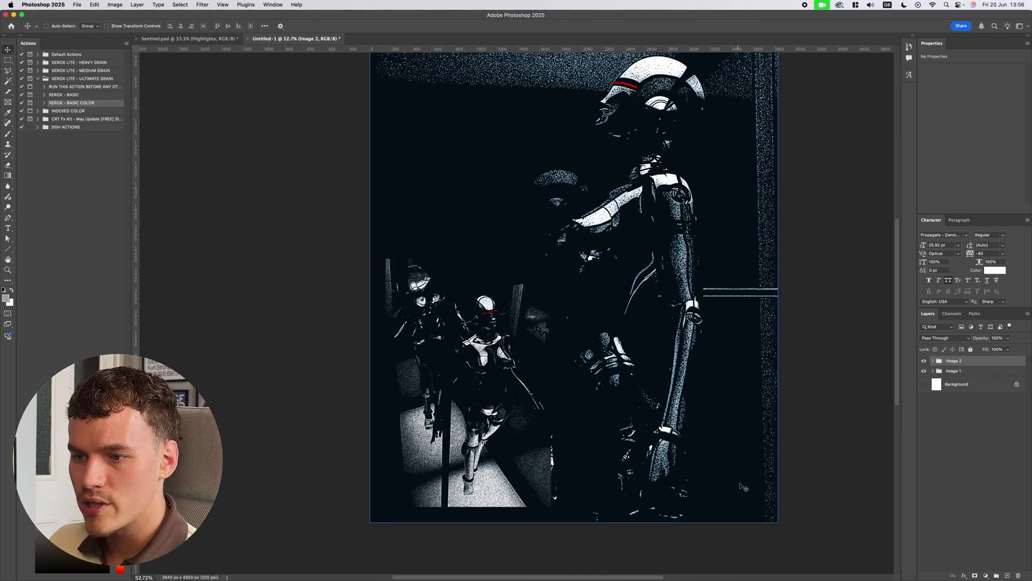
scroll(744, 490, "up", 2)
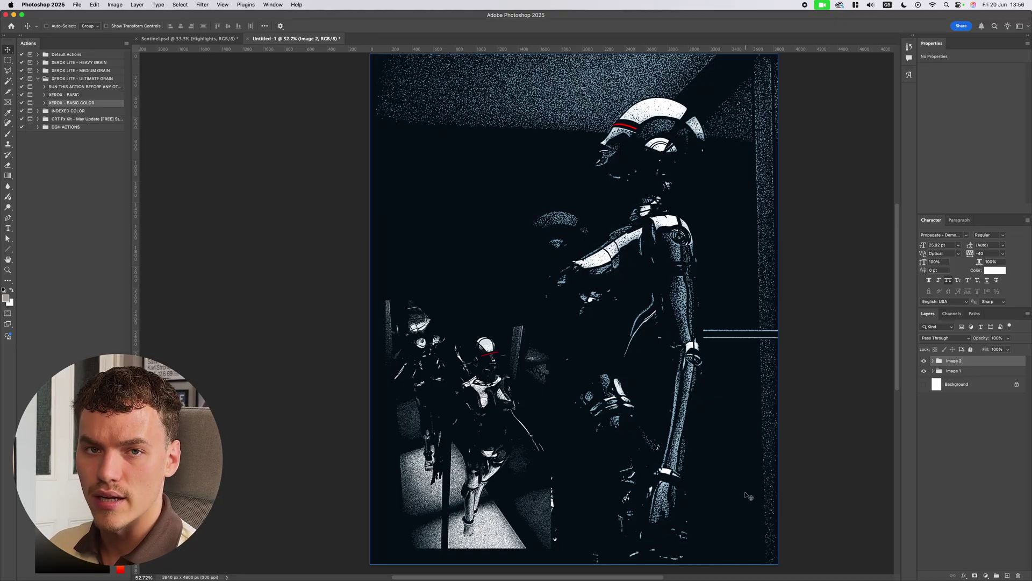
scroll(573, 352, "up", 3)
scroll(548, 375, "down", 3)
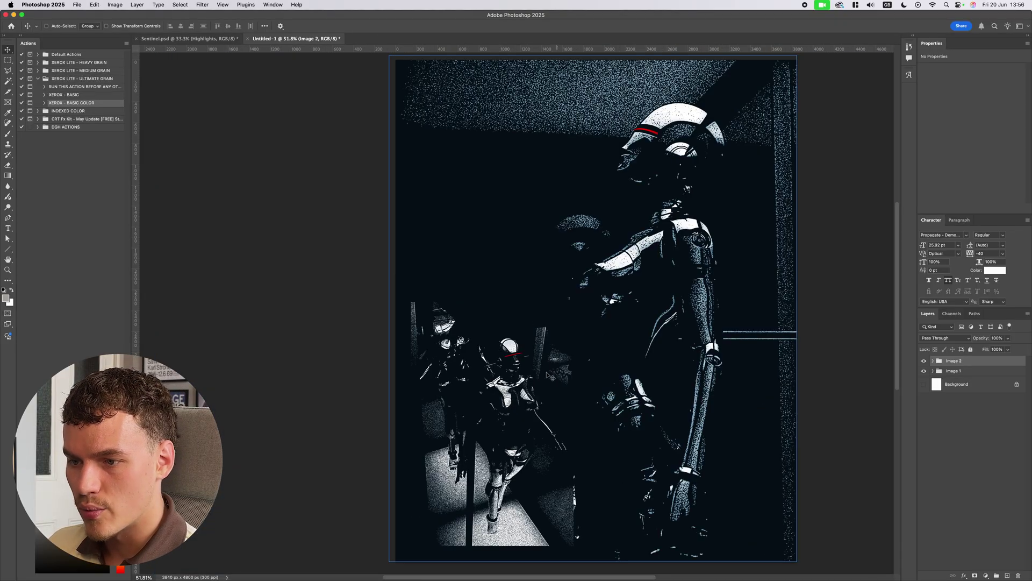
scroll(581, 376, "up", 3)
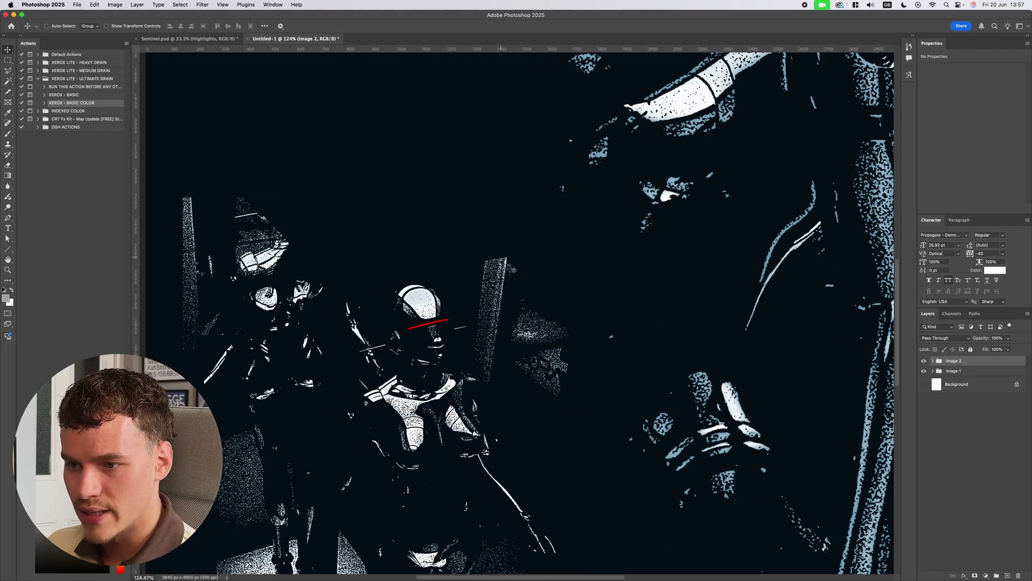
scroll(552, 343, "down", 3)
scroll(553, 344, "left", 2)
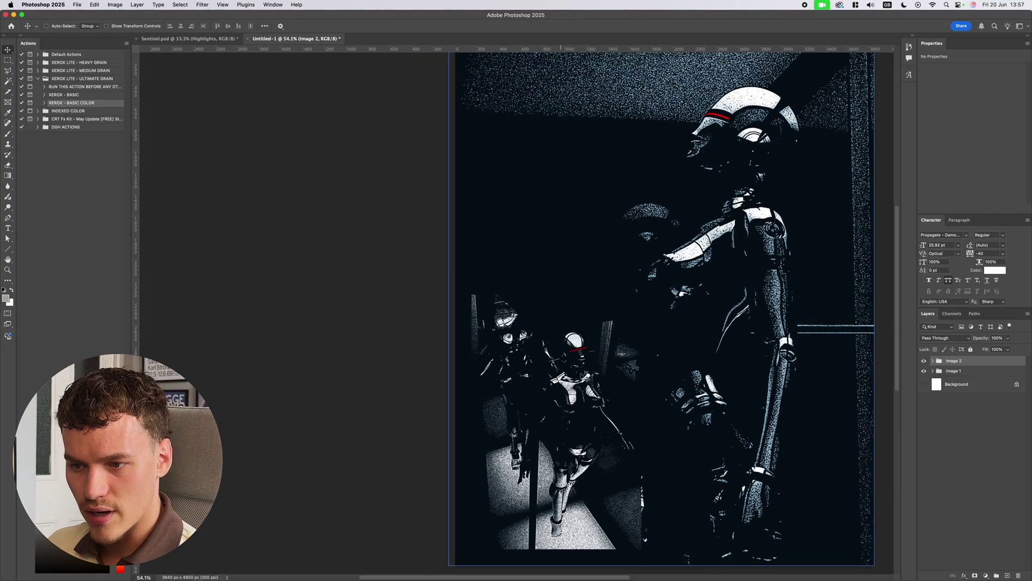
scroll(588, 456, "down", 2)
scroll(587, 456, "right", 2)
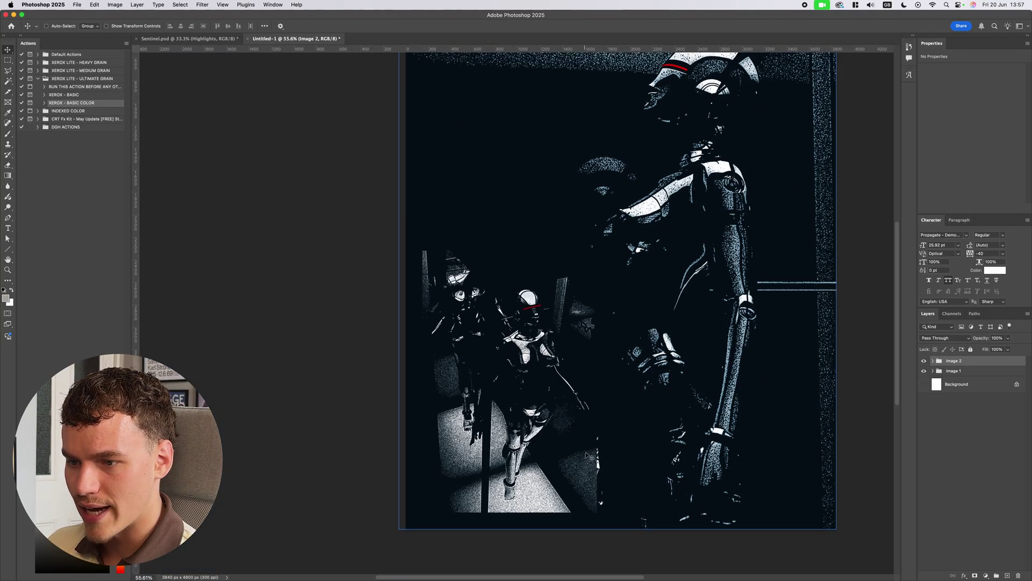
scroll(588, 456, "up", 2)
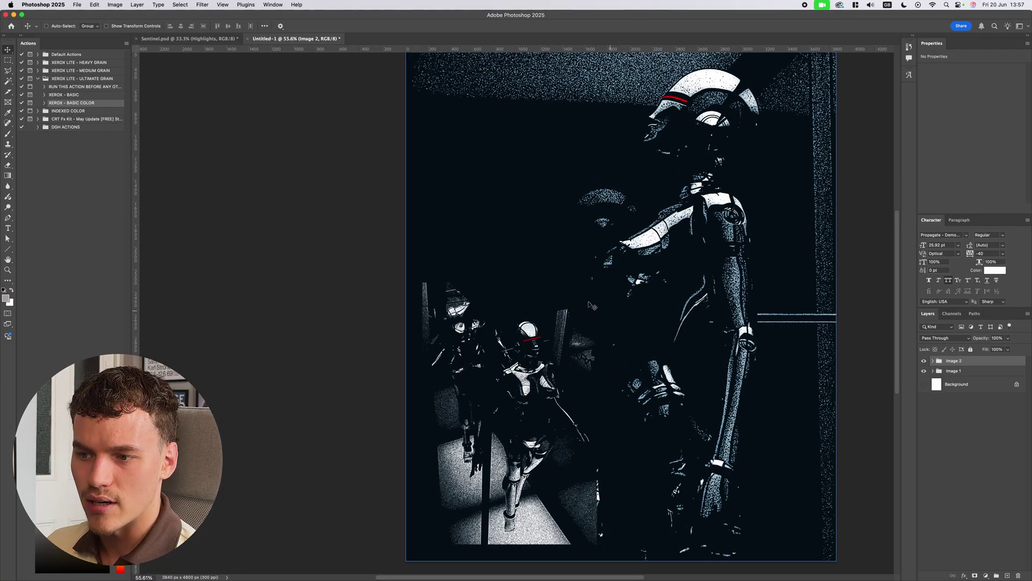
left_click(924, 361)
left_click(924, 361)
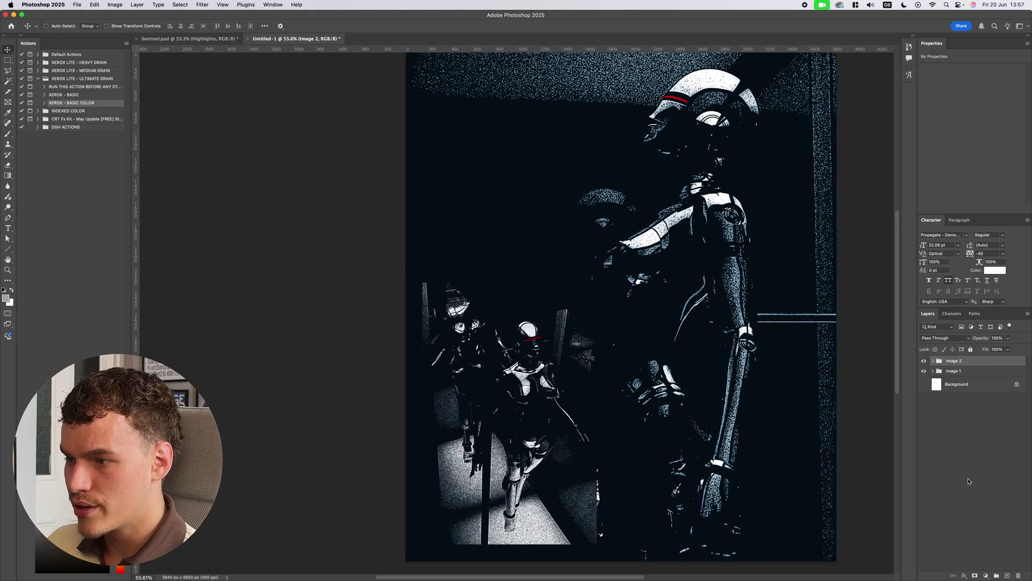
Add a layer mask to the Image 2 group and brush out the grainy pillar and patches beside the front robot's head.
left_click(975, 575)
key("b")
scroll(568, 377, "up", 5)
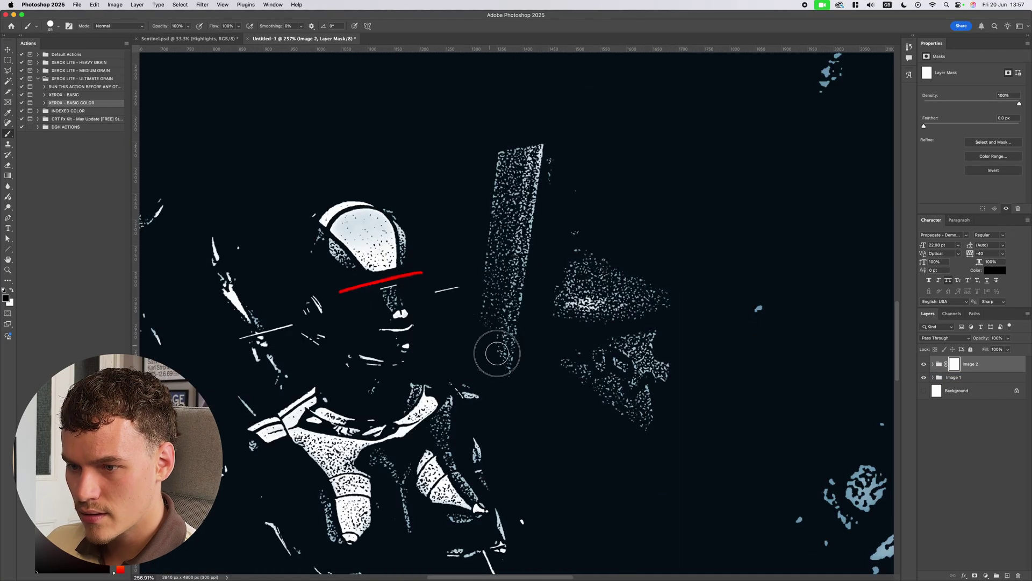
key("bracketright")
mouse_move(569, 380)
left_mouse_down()
mouse_move(500, 335)
mouse_move(488, 317)
mouse_move(517, 148)
left_mouse_up()
scroll(517, 148, "down", 4)
scroll(736, 422, "up", 3)
scroll(736, 420, "down", 6)
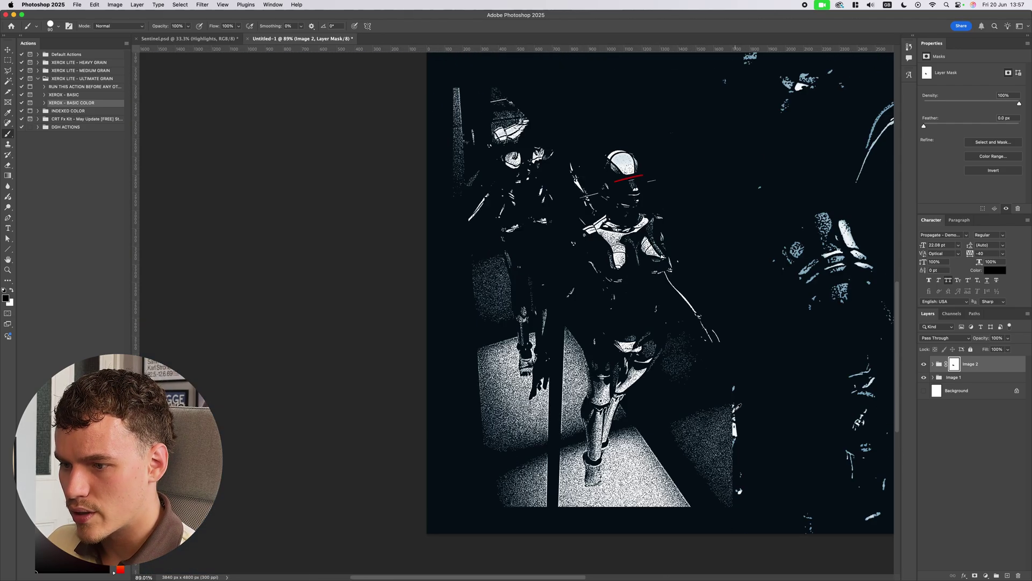
Brush out the grainy panel beside the front robot's legs on the Image 2 group's mask to soften the image's edge.
scroll(737, 416, "up", 3)
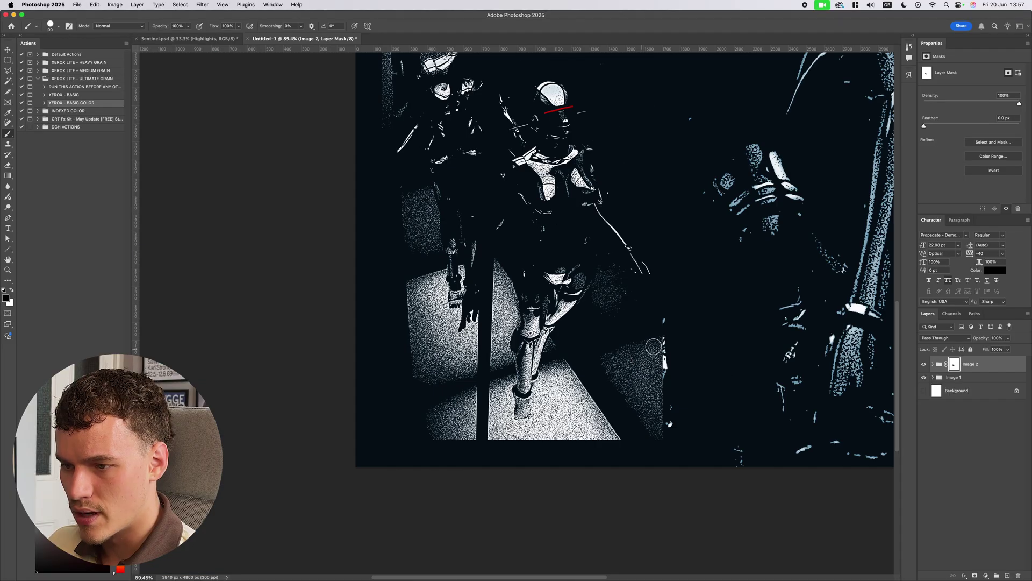
mouse_move(598, 355)
left_mouse_down()
mouse_move(655, 441)
mouse_move(660, 355)
mouse_move(659, 432)
mouse_move(607, 362)
mouse_move(642, 376)
mouse_move(627, 363)
mouse_move(651, 336)
mouse_move(672, 349)
left_mouse_up()
scroll(672, 349, "down", 2)
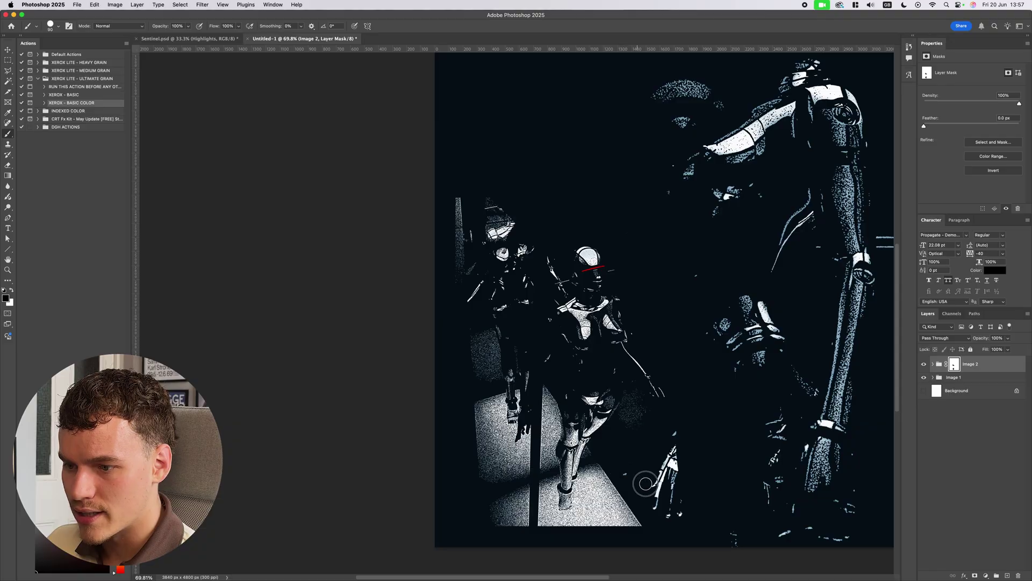
scroll(690, 461, "down", 1)
scroll(690, 445, "down", 4)
scroll(682, 429, "right", 2)
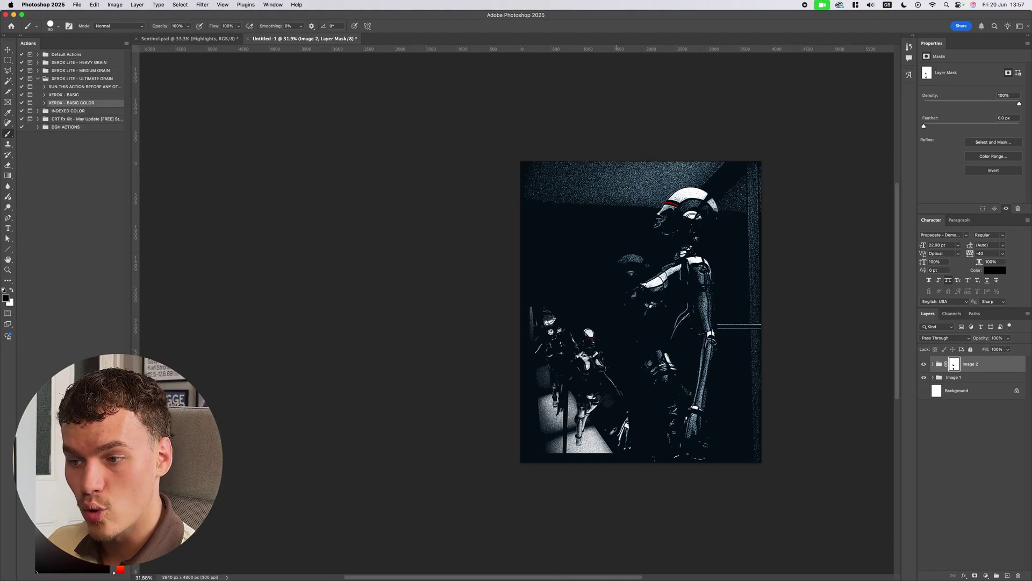
scroll(613, 431, "up", 6)
scroll(676, 429, "down", 7)
key("v")
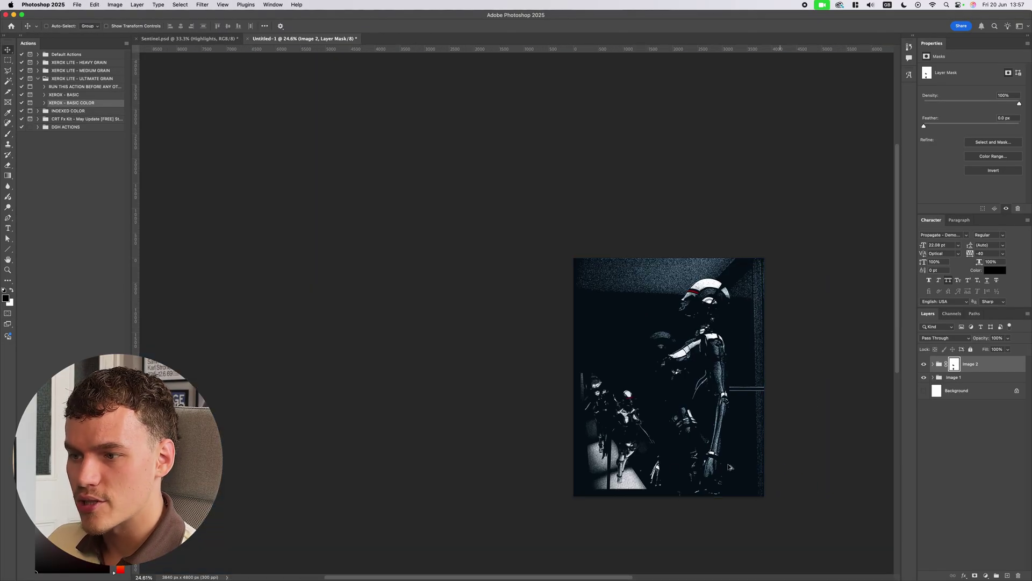
Add a layer mask to the Image 1 group and brush out the stray hand beside the walking robots with an enlarged brush.
scroll(763, 469, "up", 3)
left_click(940, 378)
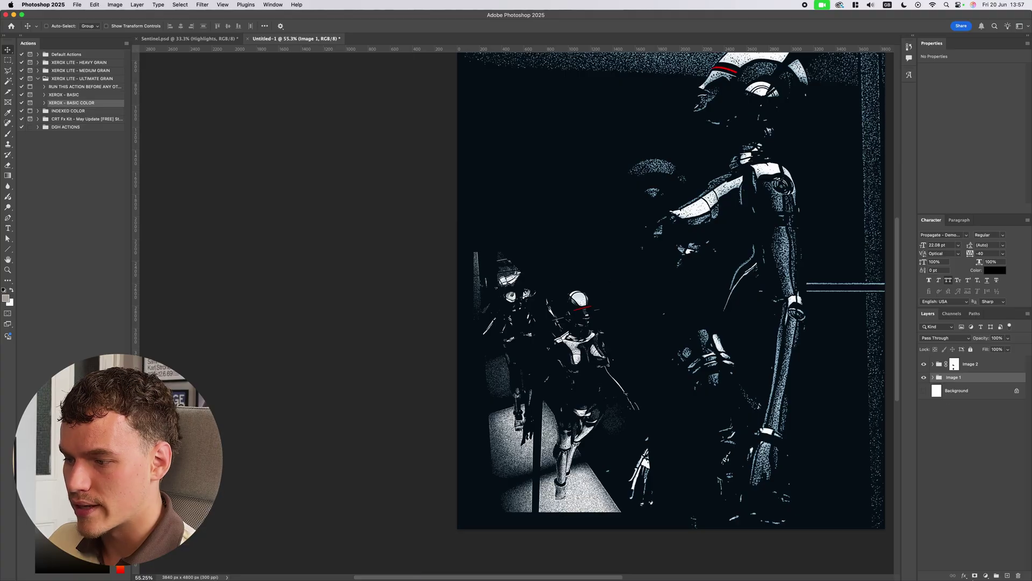
left_click(974, 575)
key("b")
scroll(657, 473, "up", 2)
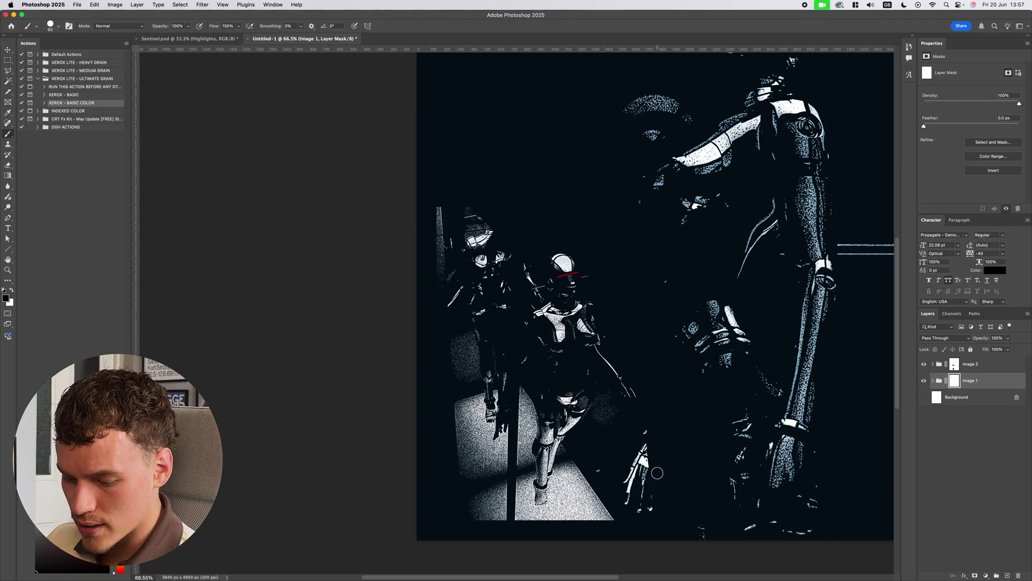
key("]")
key("]")
key("]")
key("]")
key("]")
left_click_drag(650, 486, 646, 499)
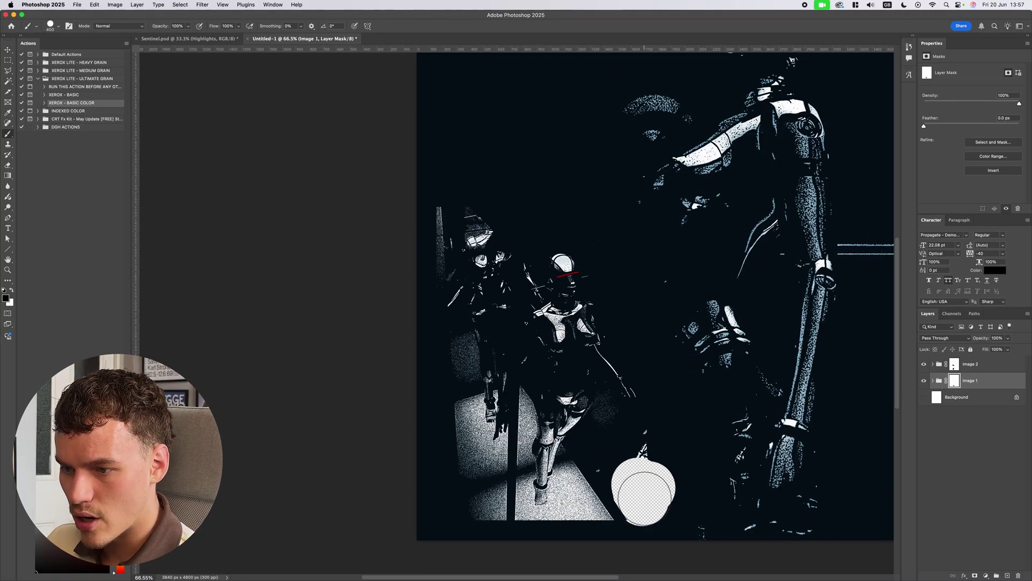
left_click(615, 462)
left_click_drag(635, 459, 642, 446)
scroll(688, 381, "up", 3)
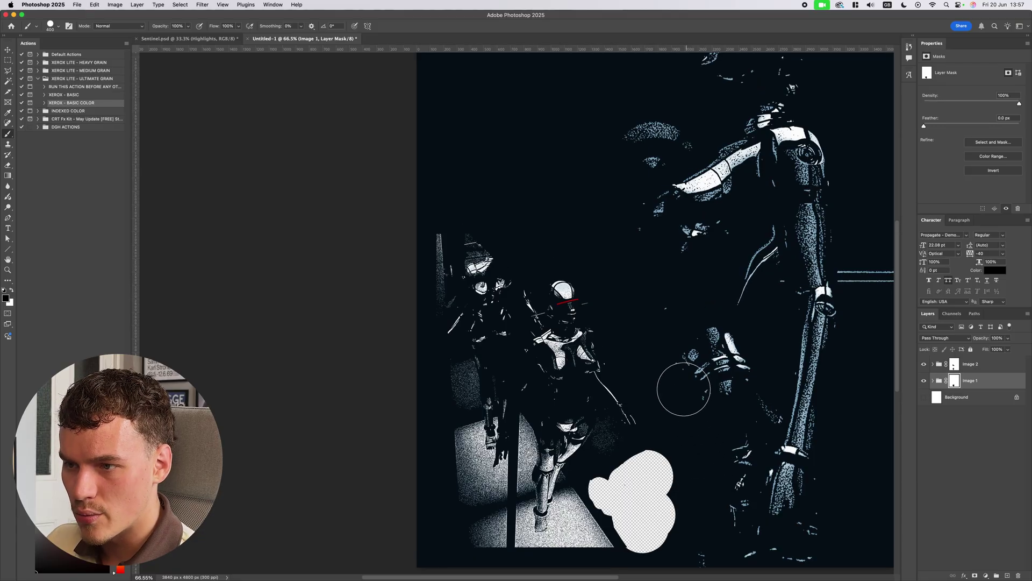
Unlock the white background layer and make it visible beneath the two image groups.
scroll(616, 312, "down", 3)
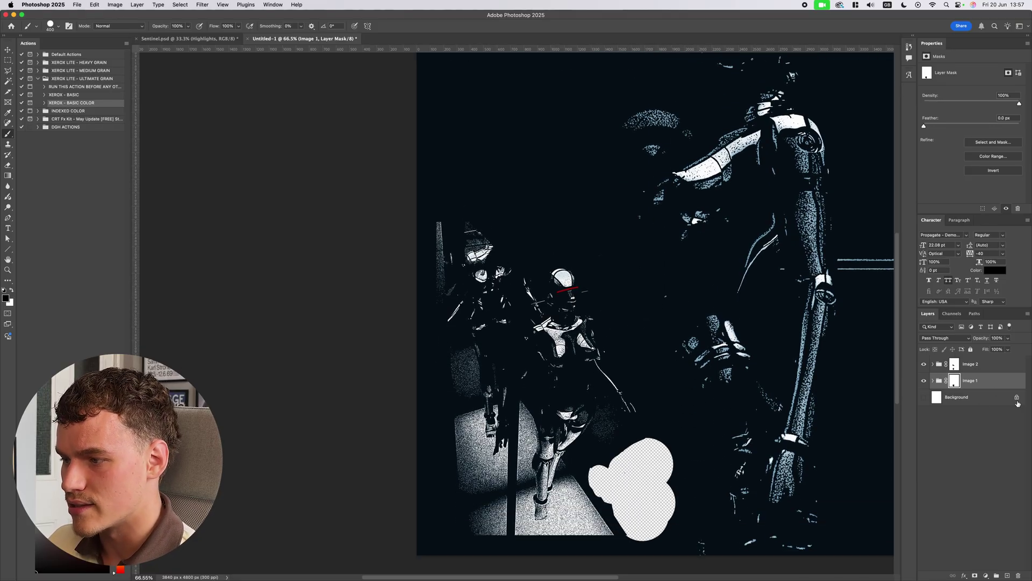
left_click(1016, 397)
left_click(924, 397)
left_click(937, 383)
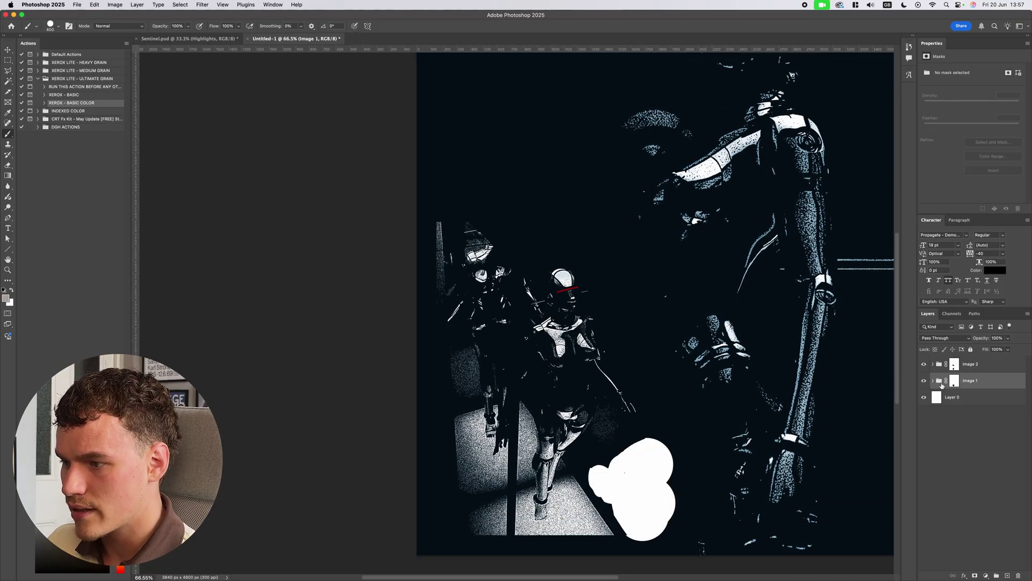
Fill the base layer with the dark navy taken from the Image 1 group's SHADOWS COLOR layer.
left_click(934, 380)
double_click(951, 400)
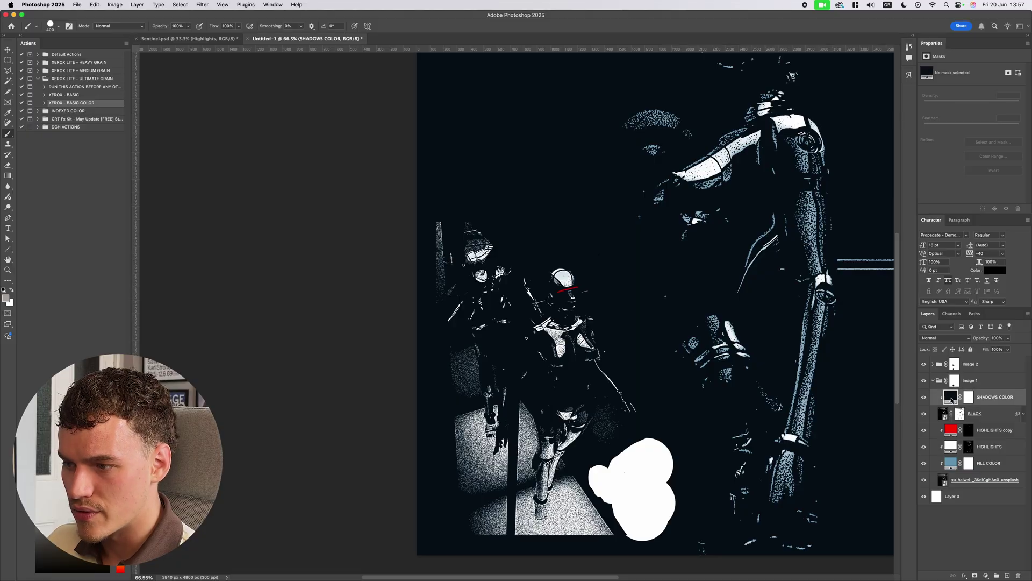
key("Escape")
left_click(933, 381)
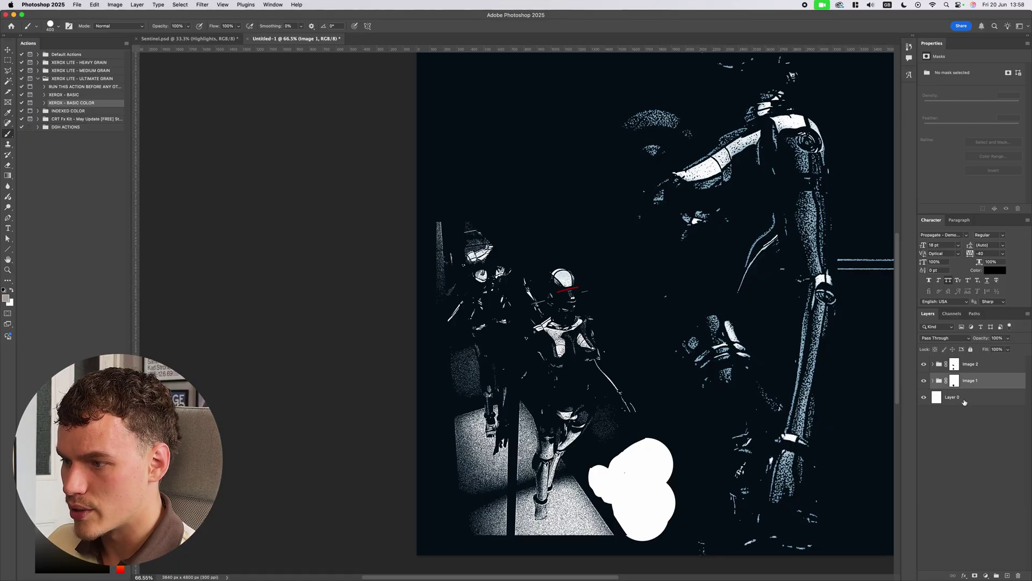
left_click(960, 398)
key("super+BackSpace")
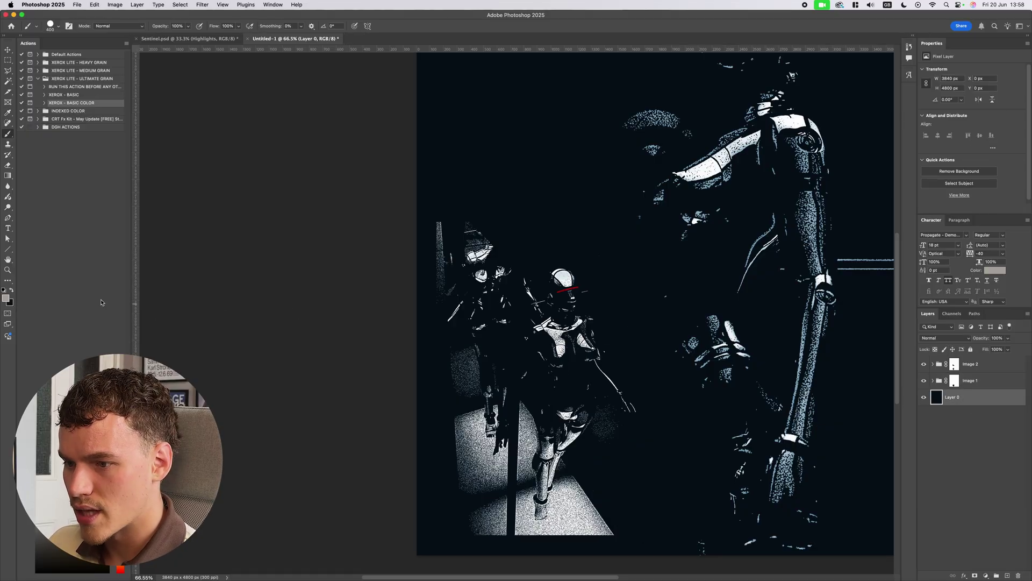
Examine the whole poster on its dark base, and inspect the front walking robot's head and surroundings for stray marks.
scroll(679, 453, "down", 3)
key("v")
scroll(764, 457, "right", 4)
scroll(830, 446, "down", 3)
scroll(830, 447, "left", 5)
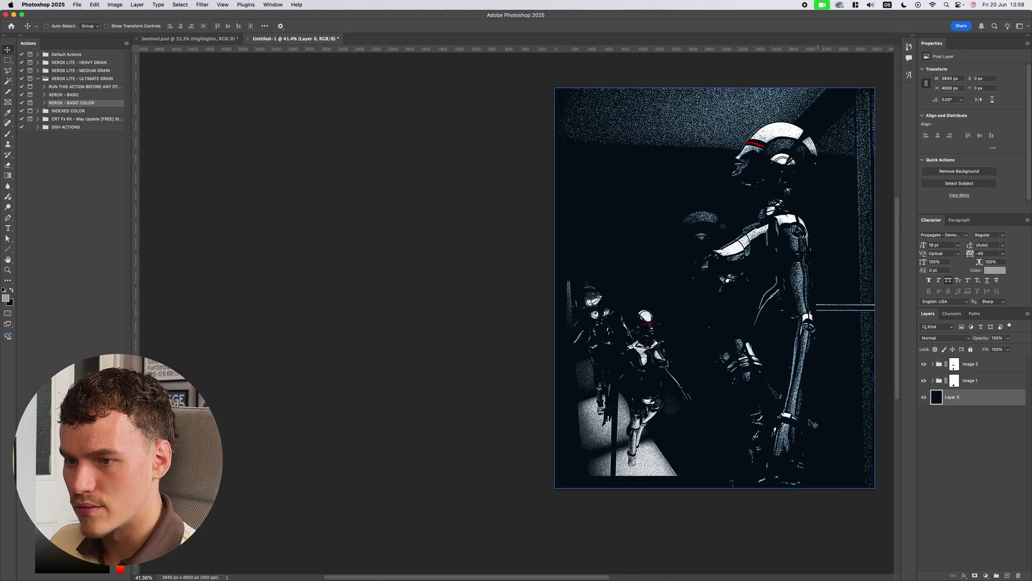
scroll(830, 447, "up", 3)
scroll(829, 447, "down", 2)
scroll(800, 428, "right", 6)
scroll(480, 357, "up", 10)
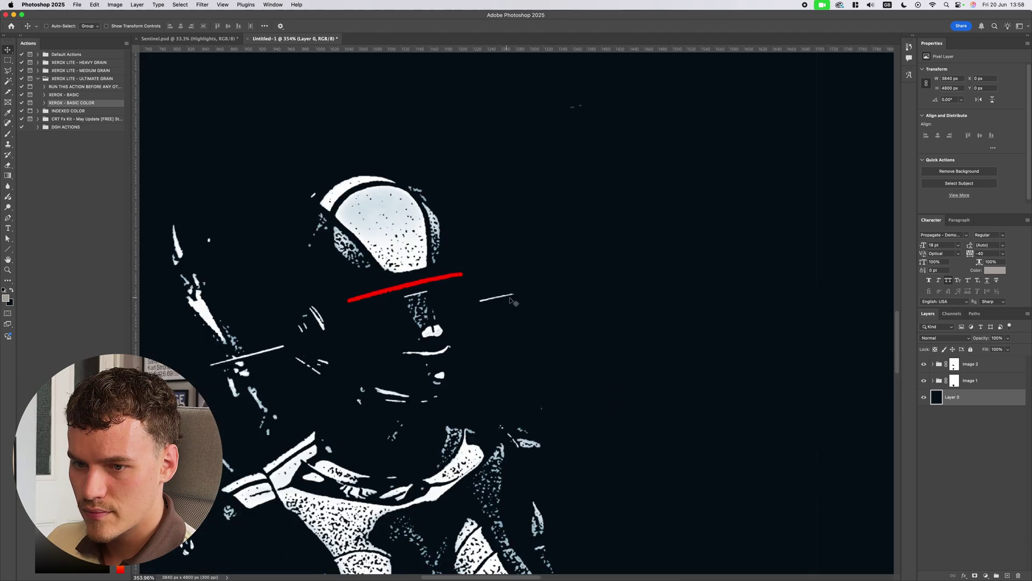
scroll(538, 323, "down", 4)
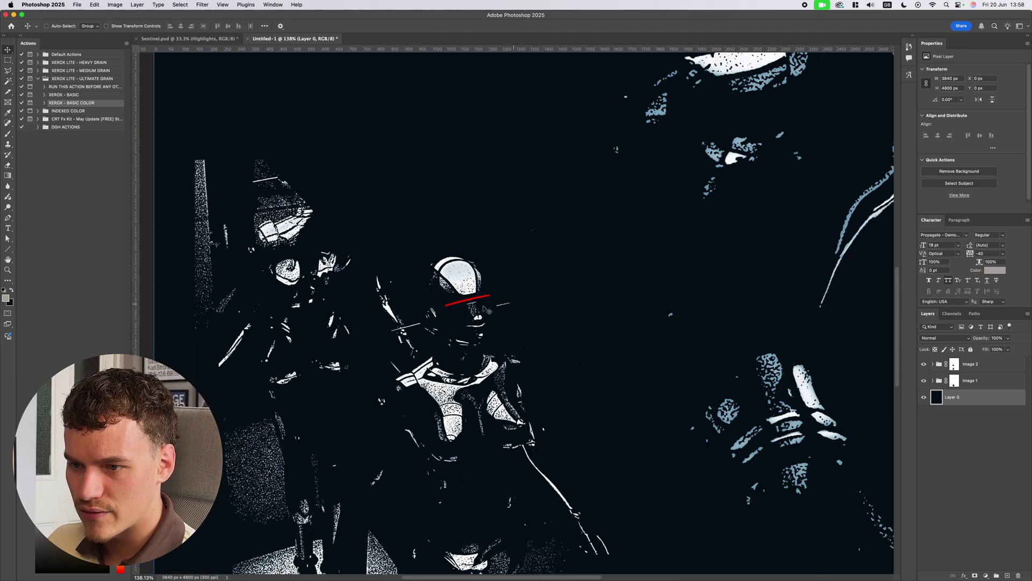
scroll(487, 310, "up", 3)
scroll(547, 322, "down", 4)
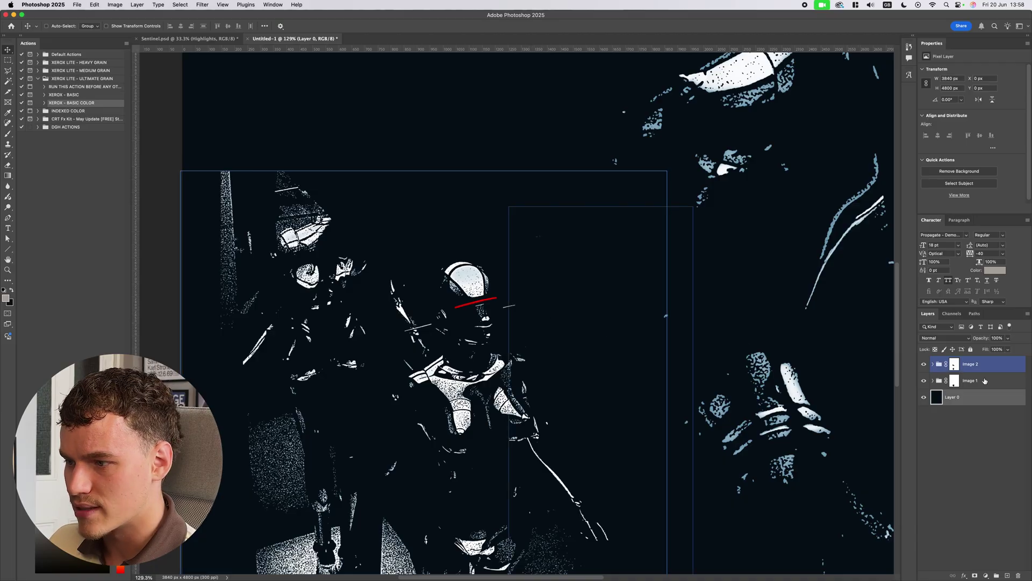
Brush out the stray specks between the walking robots and the large robot on the Image 1 group's mask.
left_click(954, 380)
key("b")
scroll(672, 317, "down", 4)
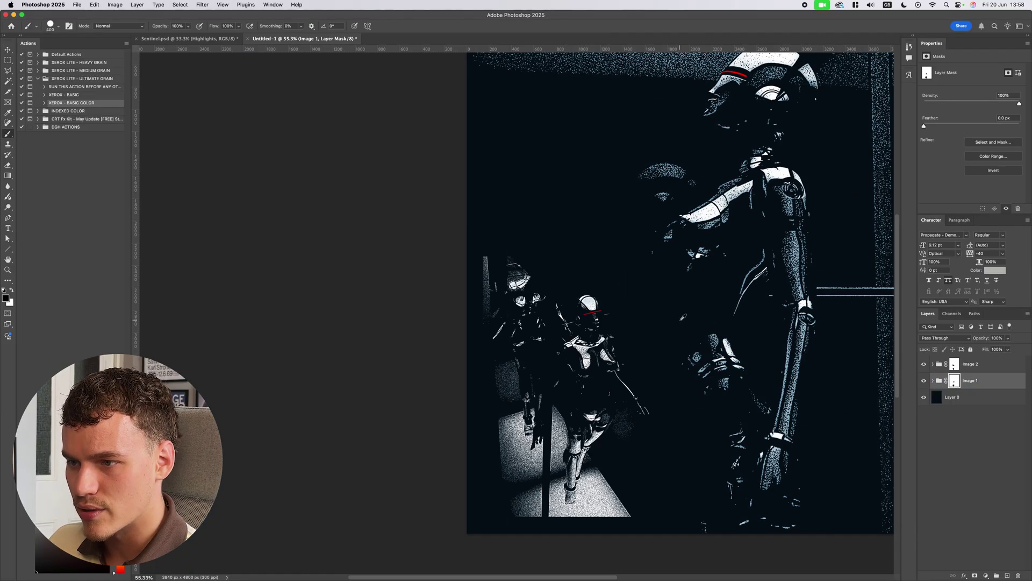
scroll(662, 302, "up", 2)
scroll(653, 301, "up", 4)
scroll(612, 302, "down", 1)
scroll(618, 317, "down", 1)
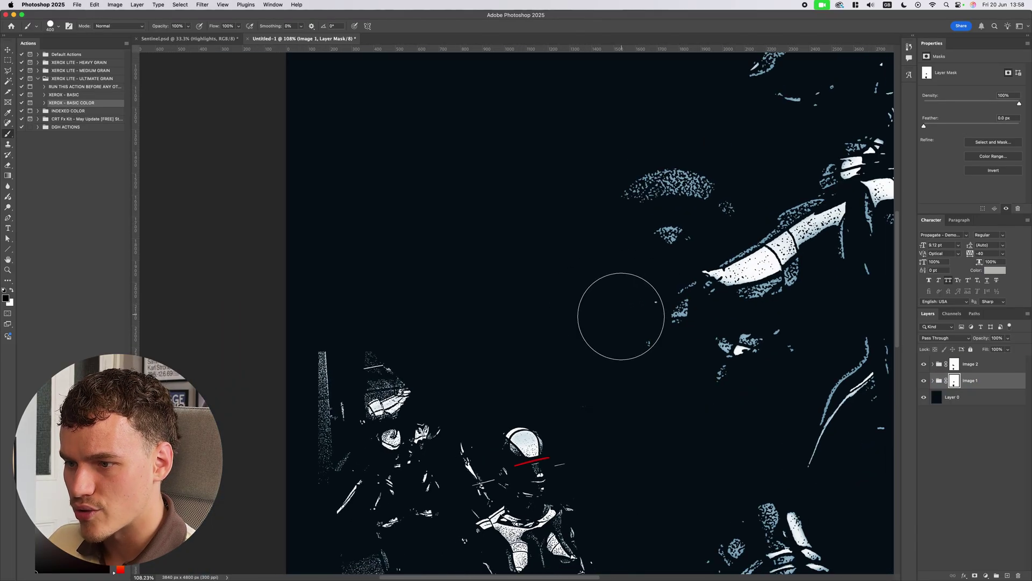
scroll(618, 318, "down", 4)
scroll(752, 413, "down", 3)
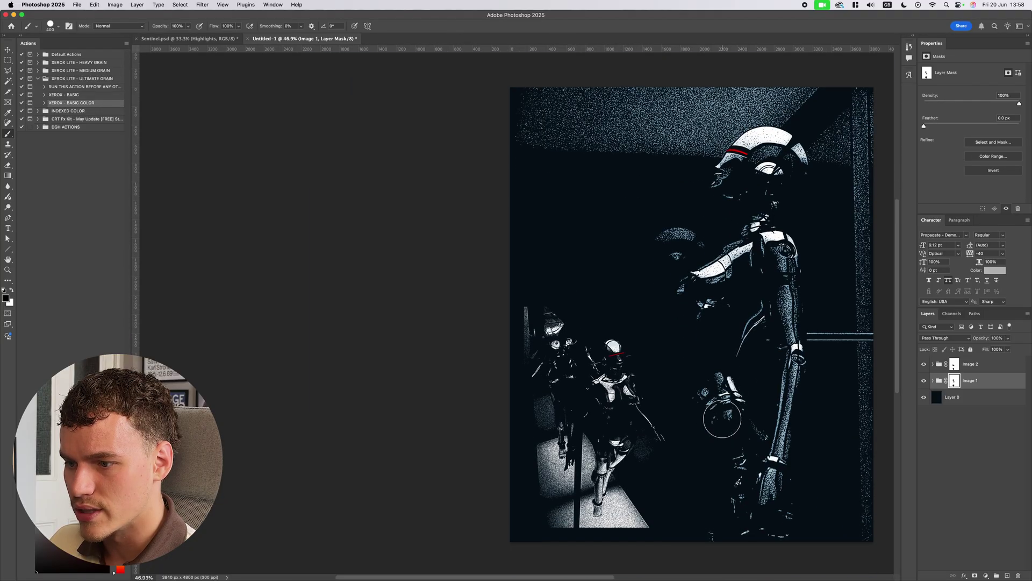
scroll(750, 312, "up", 5)
scroll(741, 291, "up", 2)
scroll(742, 291, "down", 5)
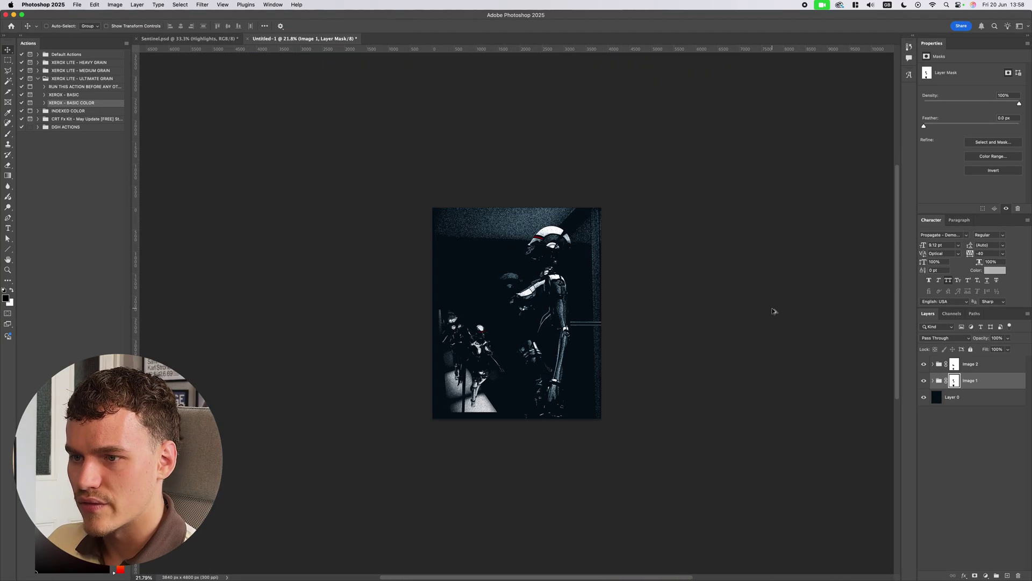
key("v")
scroll(629, 327, "up", 1)
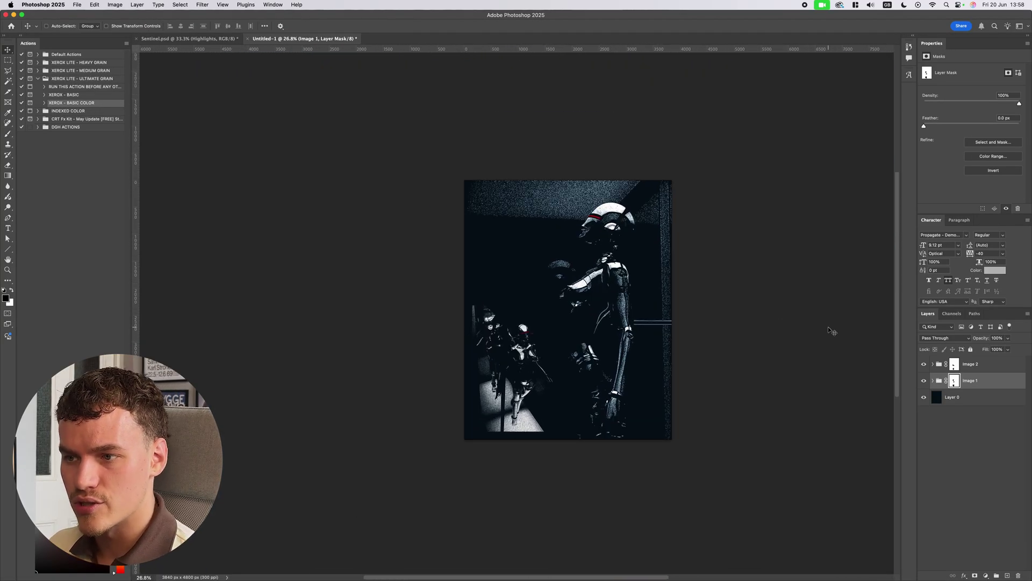
scroll(828, 327, "up", 3)
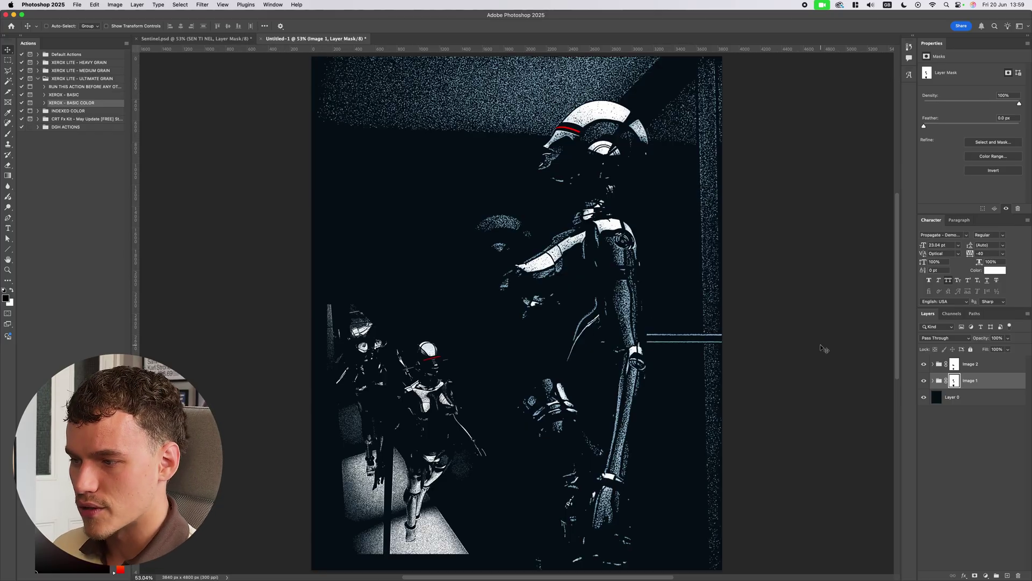
Show the guides and add the white title text "SENTINEL" in Propagate - Demo Font across the large robot's arm.
key("super+semicolon")
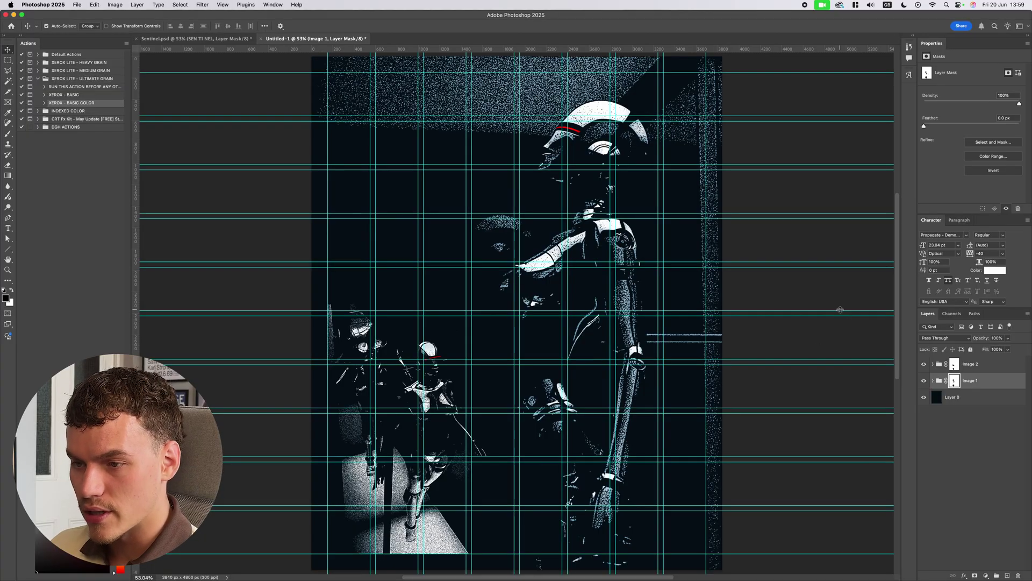
key("t")
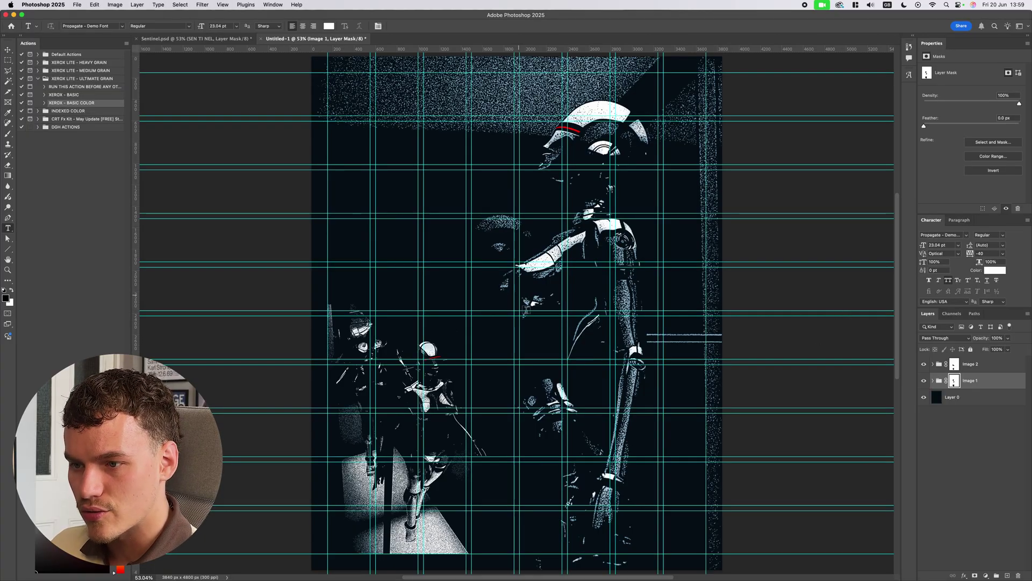
left_click(551, 326)
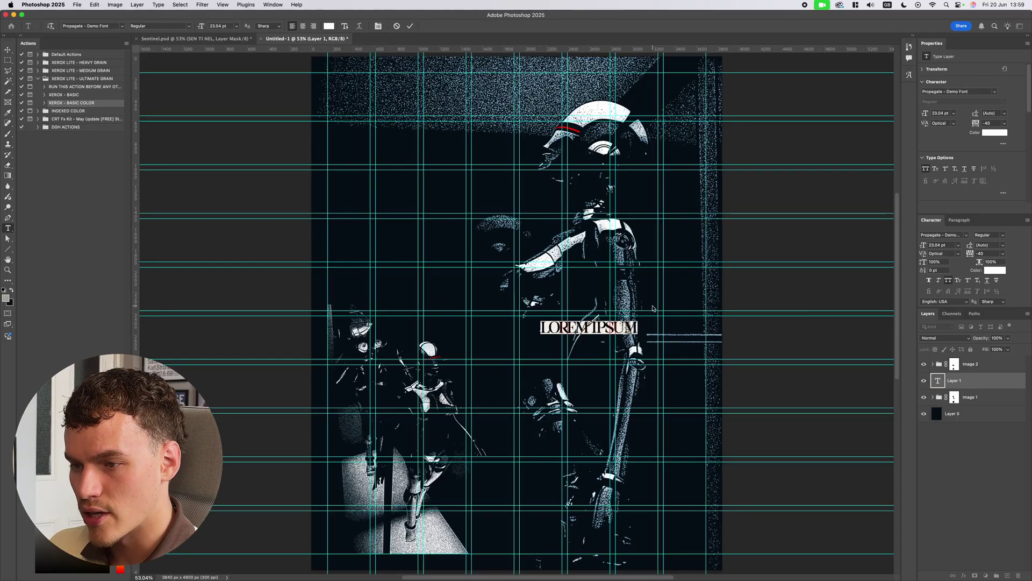
type("SENTINEI")
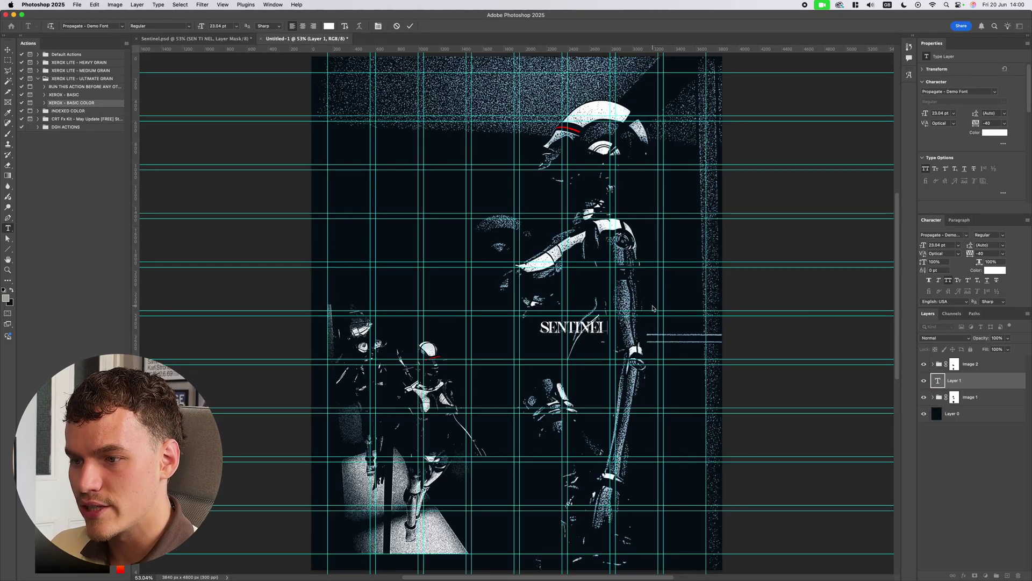
left_click(653, 308)
Enlarge the SENTINEL title to about 83 pt, hide the guides and bring its layer above the Image 2 group.
scroll(603, 329, "up", 1)
key("super+t")
left_click_drag(608, 328, 695, 328)
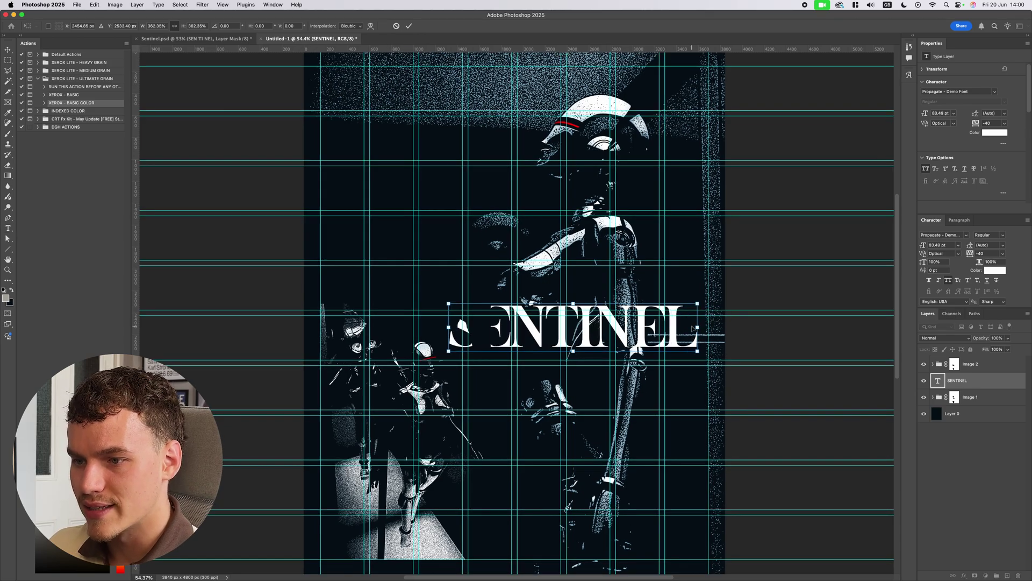
key("Return")
key("super+semicolon")
key("super+bracketright")
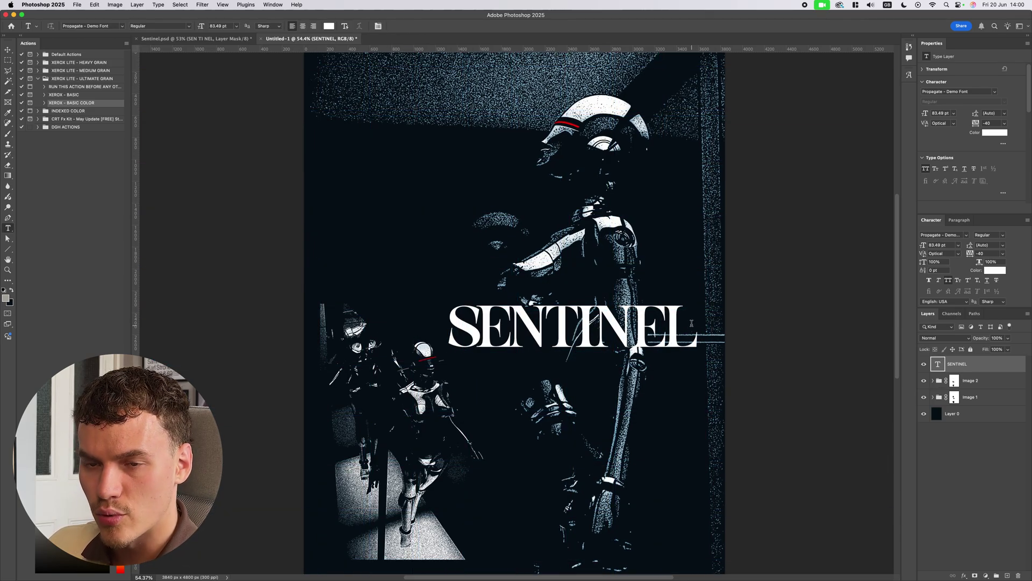
Try the SENTINEL title rotated to run vertically and enlarged to about 130 pt along the poster's right edge.
scroll(625, 268, "down", 5)
key("v")
left_click_drag(633, 297, 654, 305)
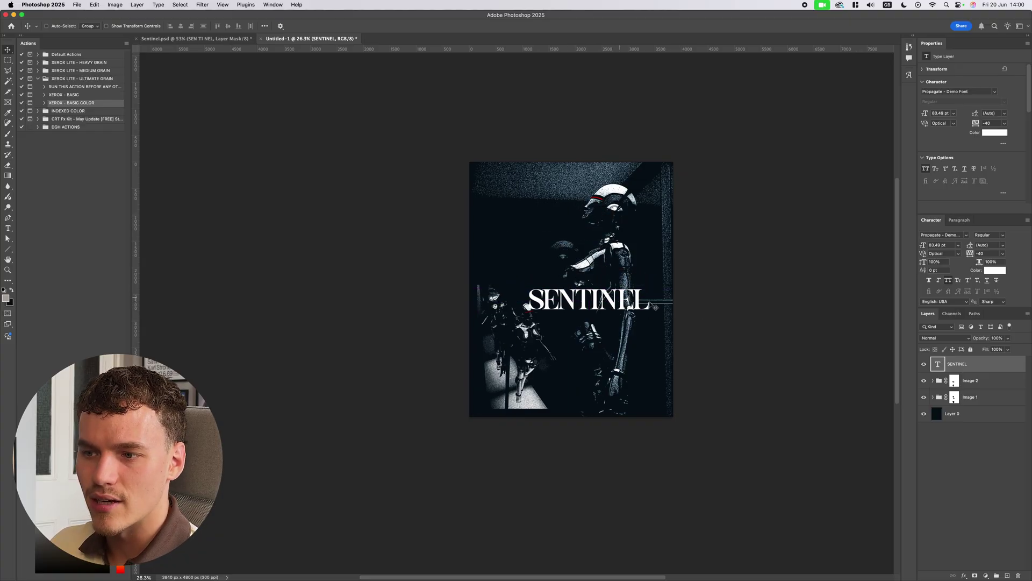
key("super+t")
mouse_move(667, 358)
left_mouse_down()
mouse_move(672, 259)
mouse_move(655, 226)
mouse_move(654, 276)
mouse_move(616, 281)
mouse_move(664, 342)
left_mouse_up()
mouse_move(650, 269)
left_mouse_down()
mouse_move(644, 255)
mouse_move(648, 269)
left_mouse_up()
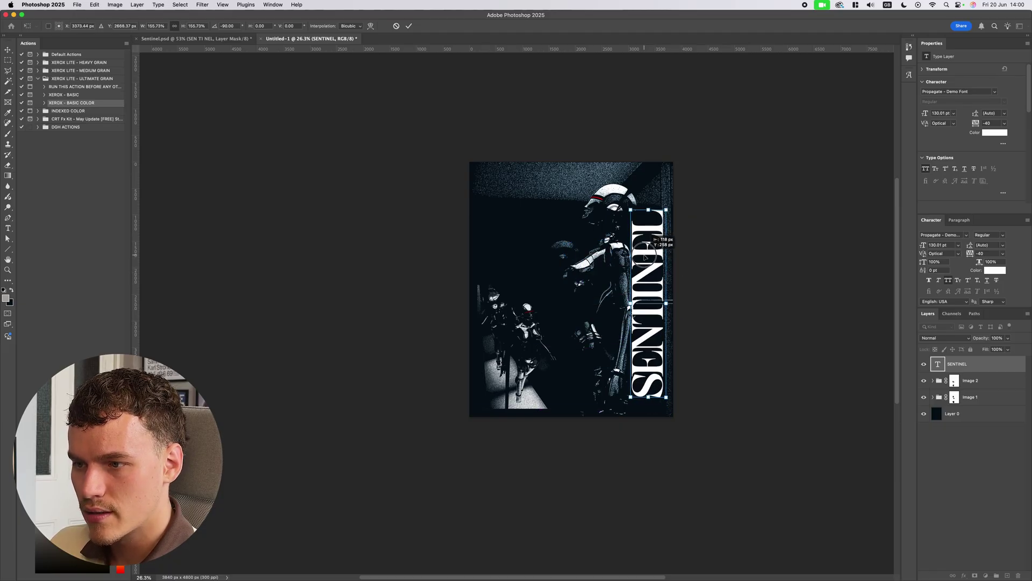
key("Return")
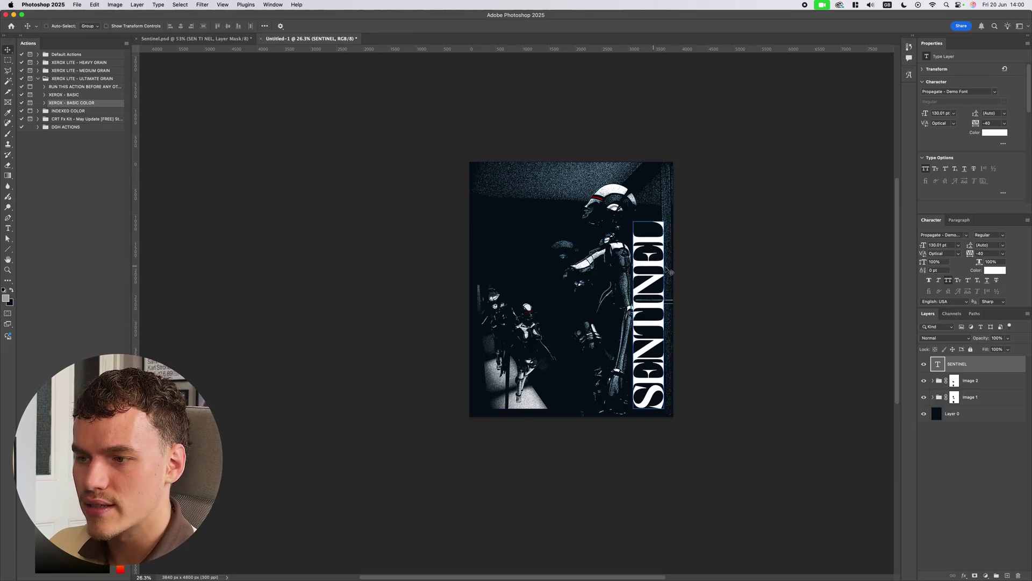
key("super+minus")
scroll(641, 270, "left", 3)
scroll(643, 273, "up", 2)
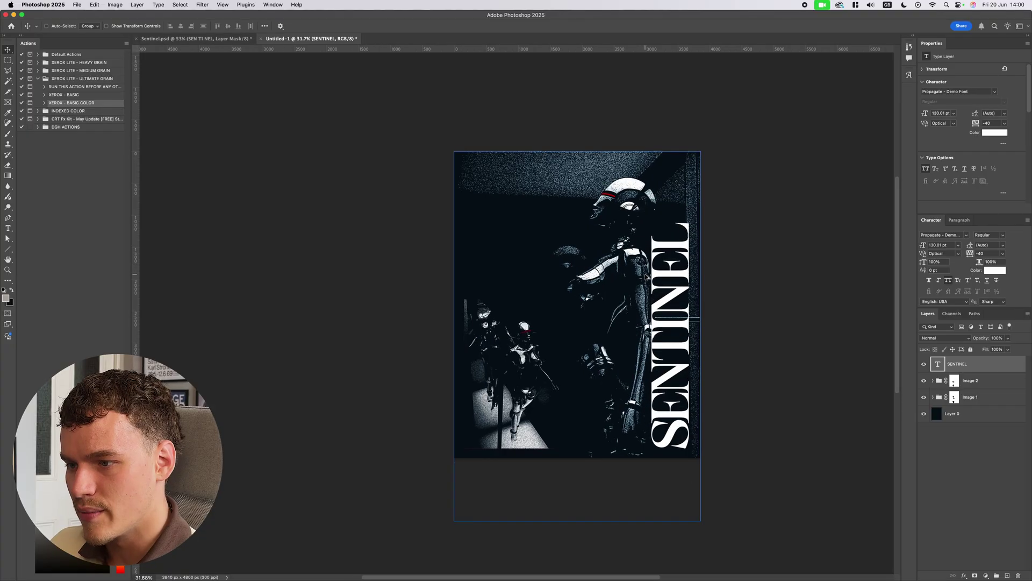
key("ctrl+z")
Break the SENTINEL title into three stacked lines reading SEN, TI and NEL.
key("t")
left_click(678, 323)
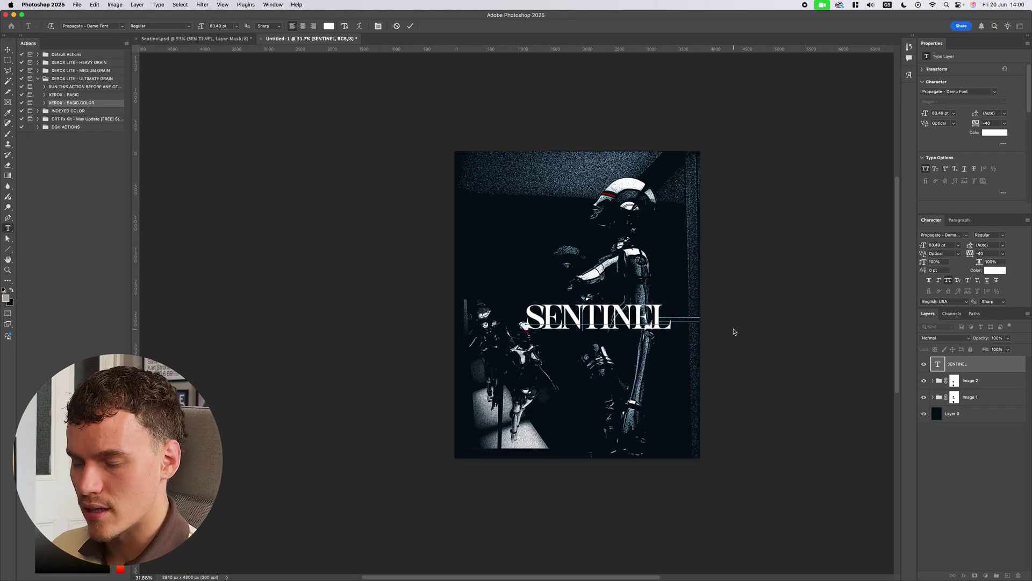
key("Return")
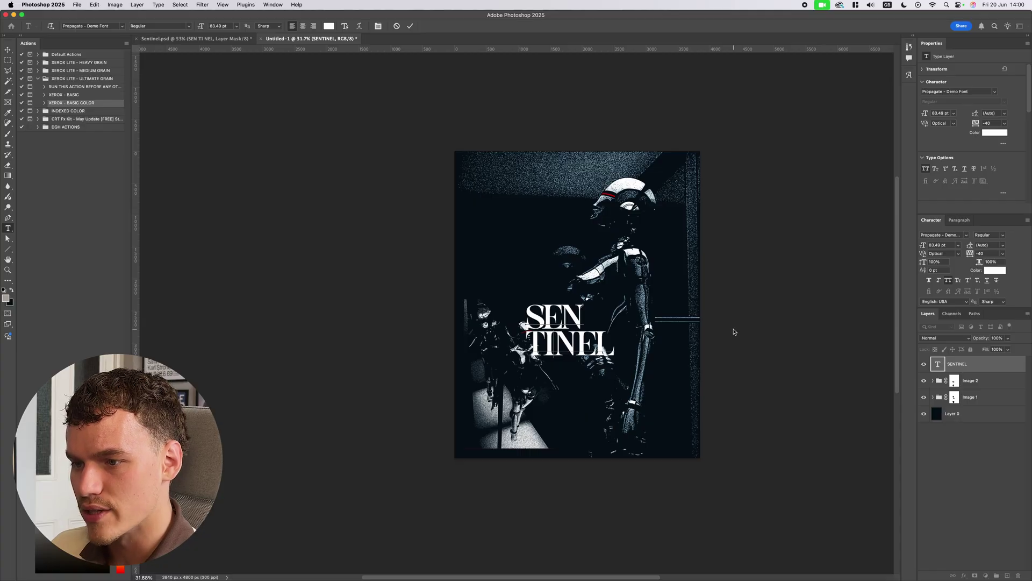
key("Return")
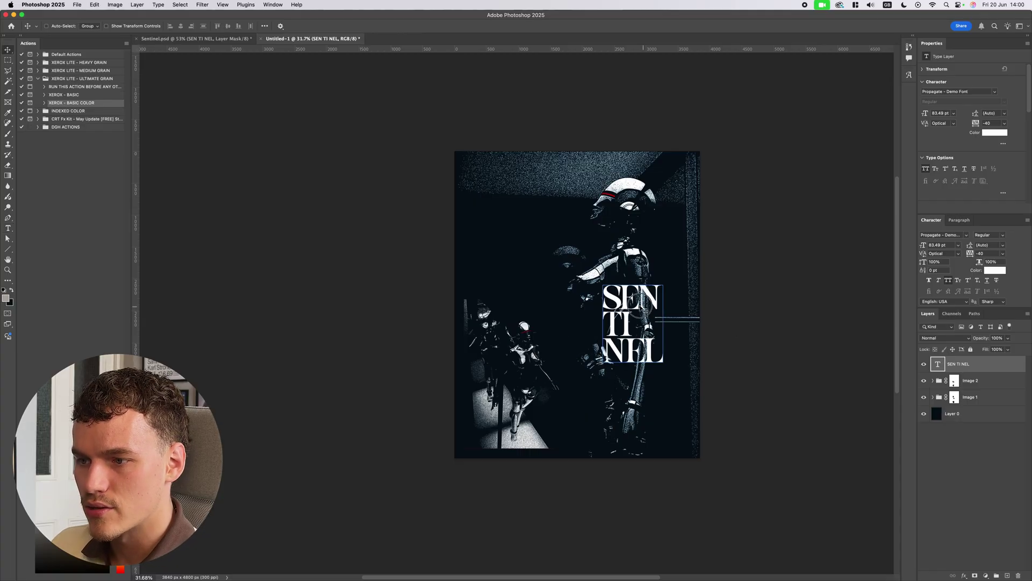
Scale the stacked title to about 84 pt and align its left edge with a vertical guide over the large robot.
left_click_drag(628, 295, 640, 343)
key("super+t")
key("Return")
key("super+;")
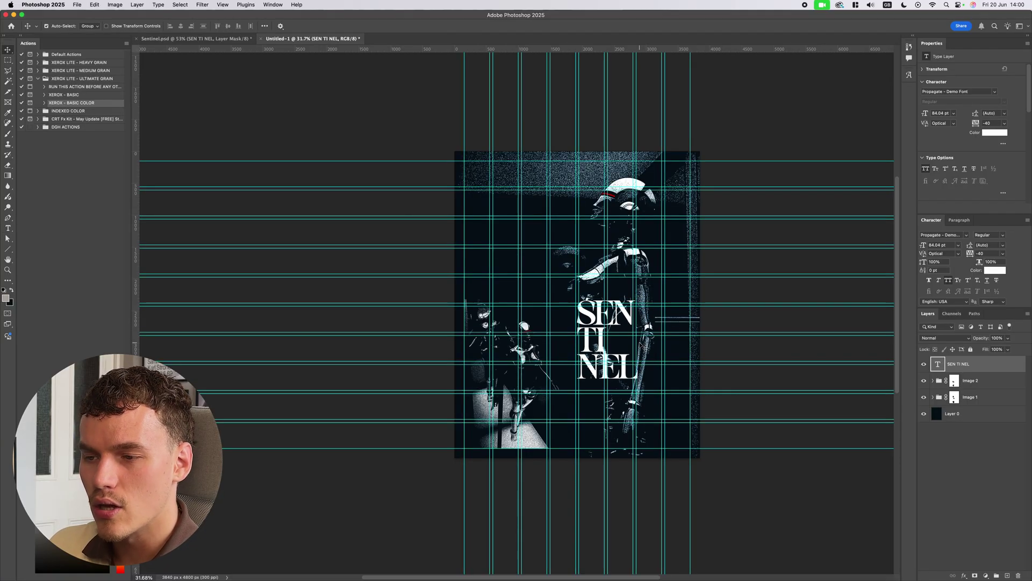
scroll(613, 328, "up", 5)
mouse_move(651, 303)
left_mouse_down()
mouse_move(652, 316)
mouse_move(640, 304)
left_mouse_up()
scroll(657, 320, "down", 2)
scroll(637, 317, "up", 5)
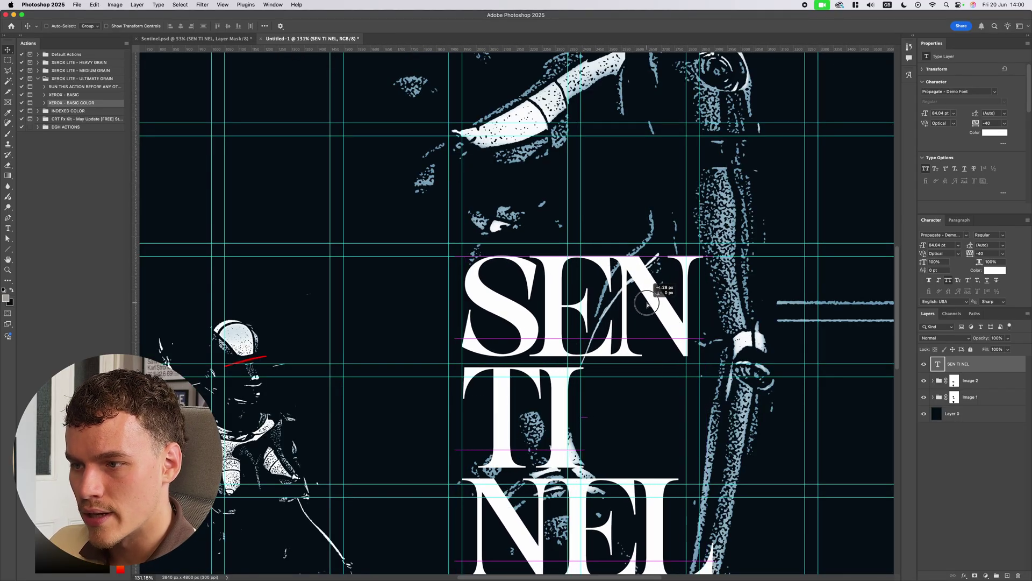
Set the stacked title's font size to 110 pt and hide the guides.
scroll(641, 305, "down", 5)
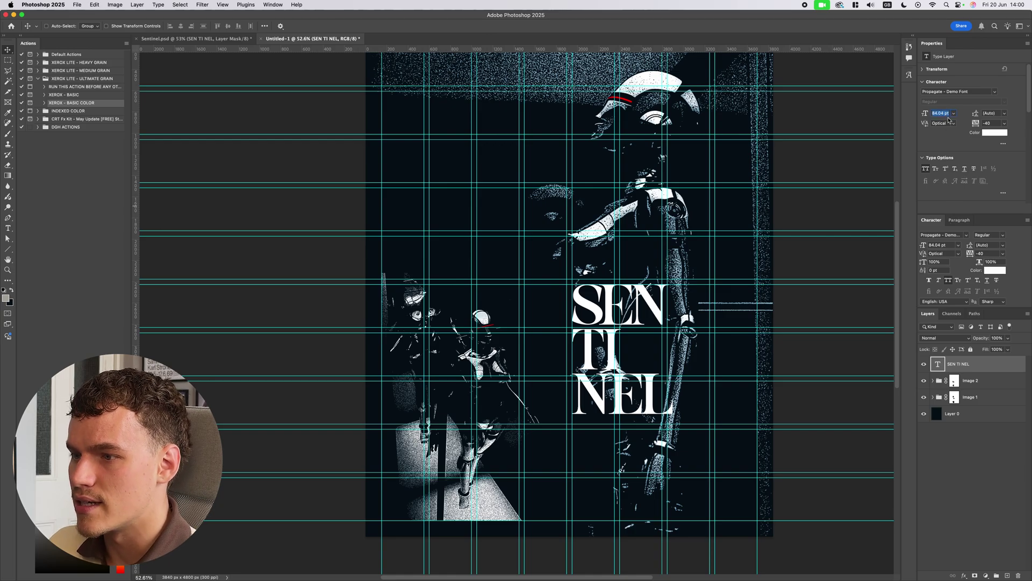
key("Return")
key("super+semicolon")
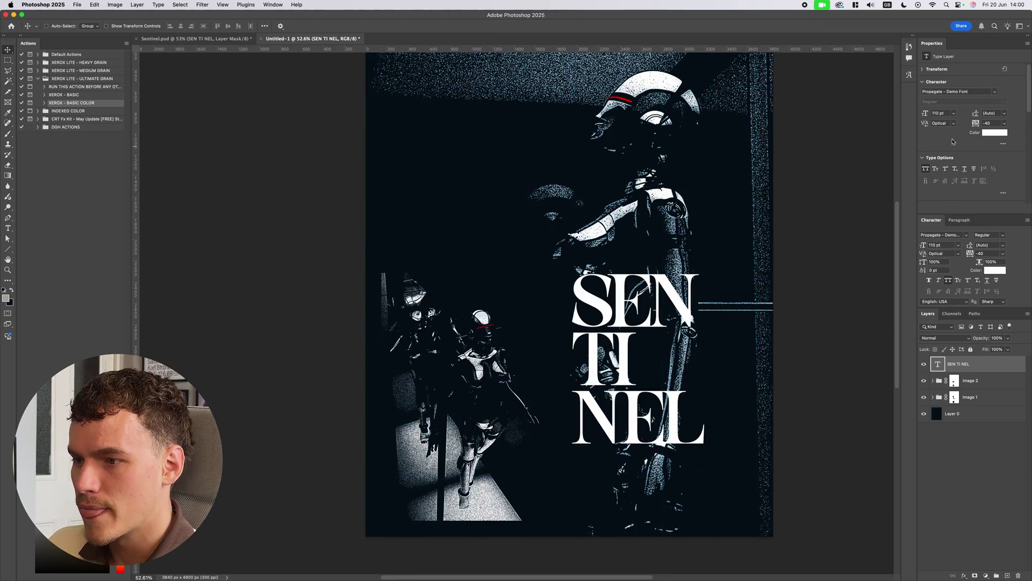
Set the stacked title's leading to 130 pt.
left_click(1004, 114)
left_click(993, 114)
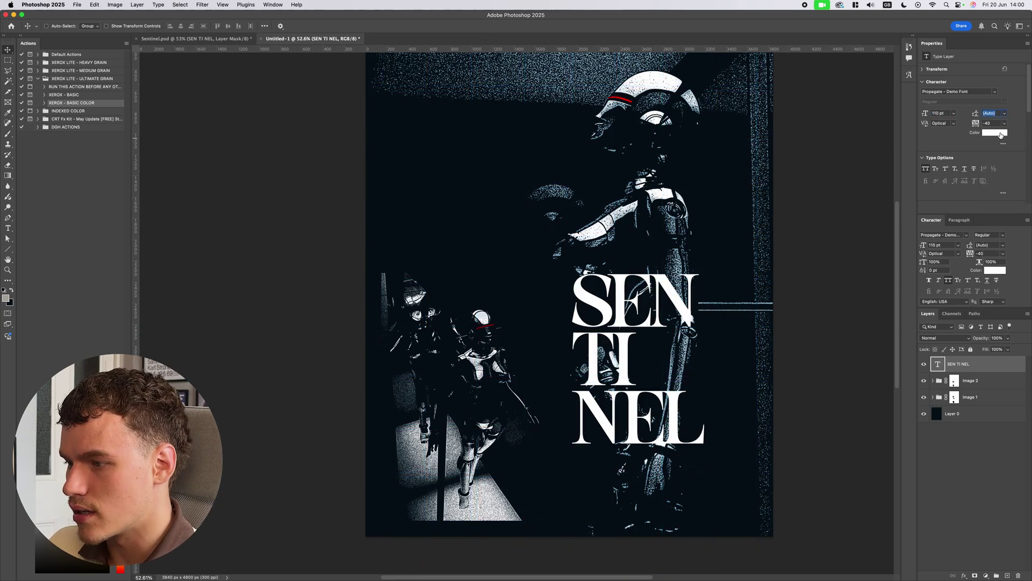
type("110")
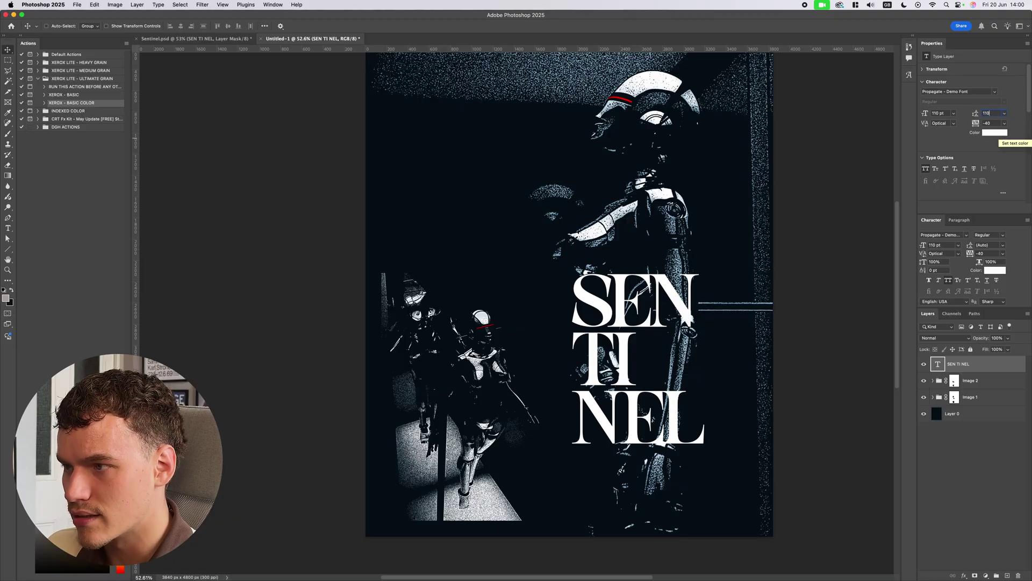
key("Return")
left_click(995, 132)
key("Escape")
left_click(995, 112)
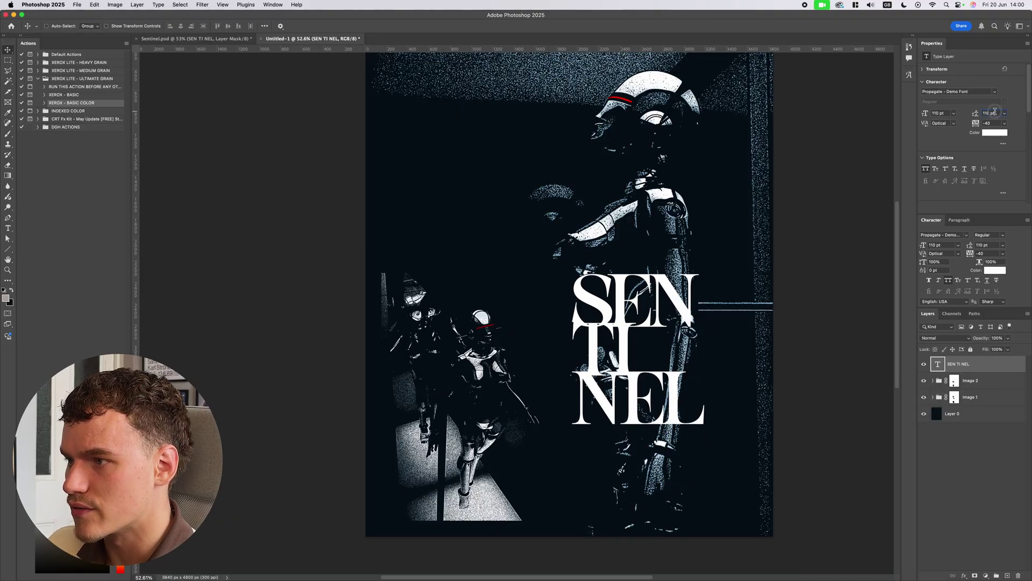
type("130")
key("Return")
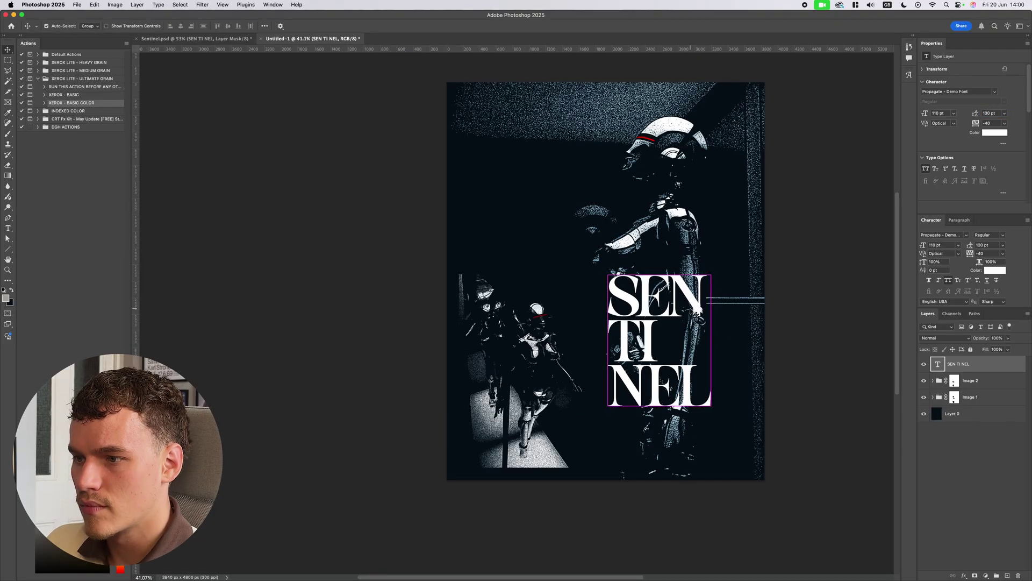
Try the stacked title slightly higher and farther left over the large robot, checking its position against the guides.
key("super+semicolon")
scroll(663, 296, "up", 5)
left_click_drag(662, 318, 662, 289)
key("super+semicolon")
scroll(666, 290, "down", 5)
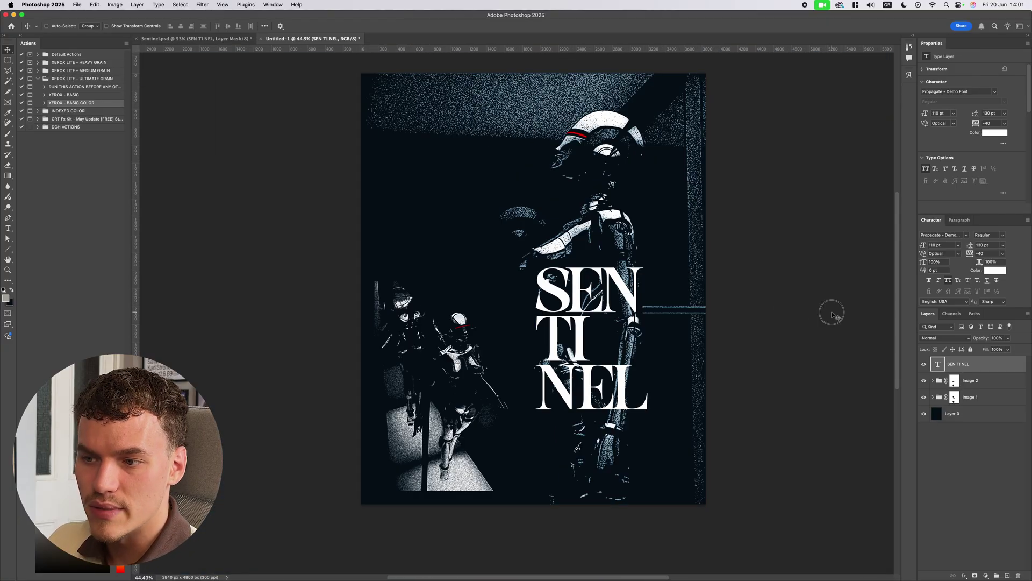
scroll(586, 300, "up", 1)
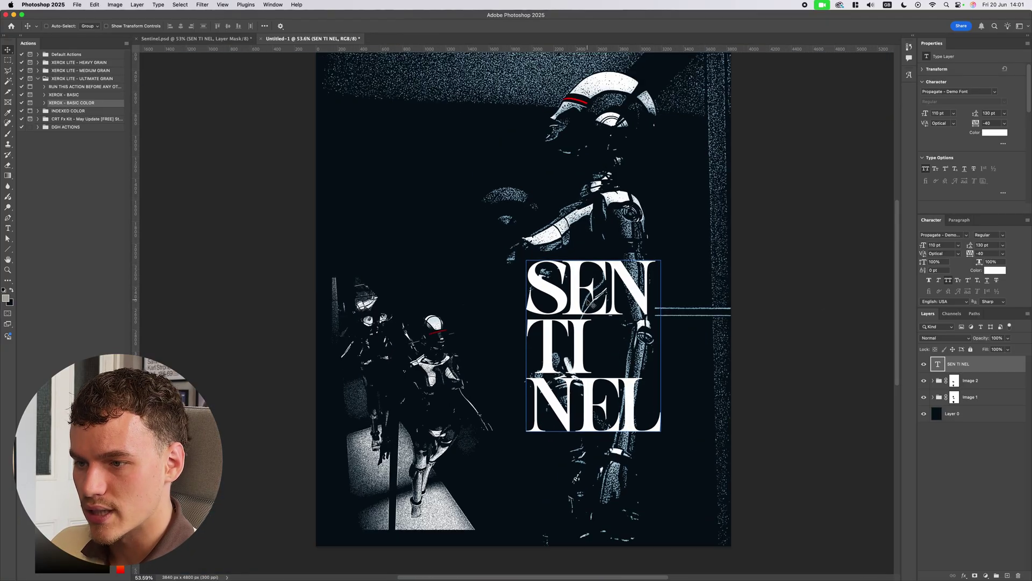
left_click_drag(647, 302, 613, 299)
scroll(801, 304, "down", 5)
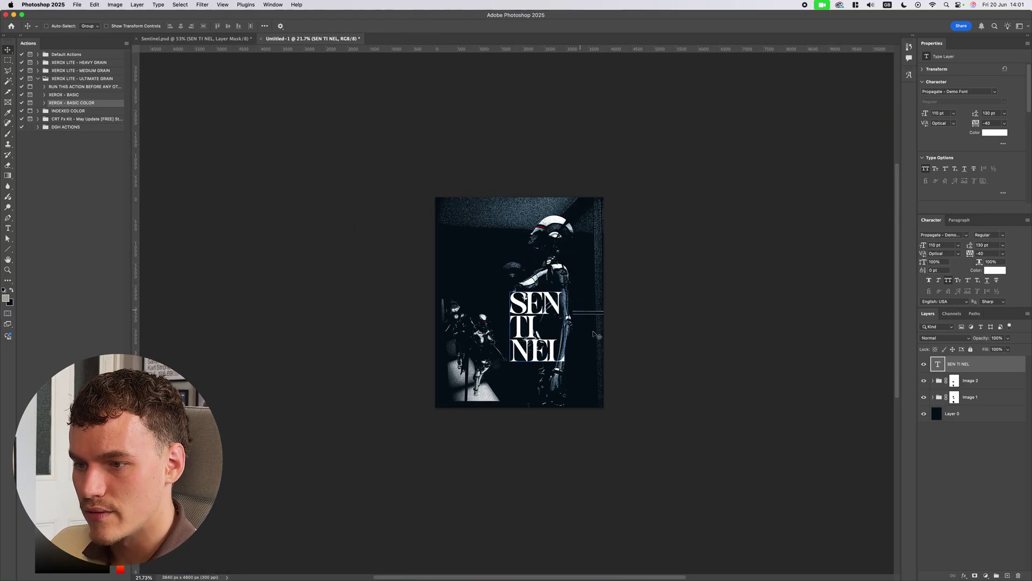
left_click_drag(703, 316, 720, 315)
scroll(541, 325, "up", 5)
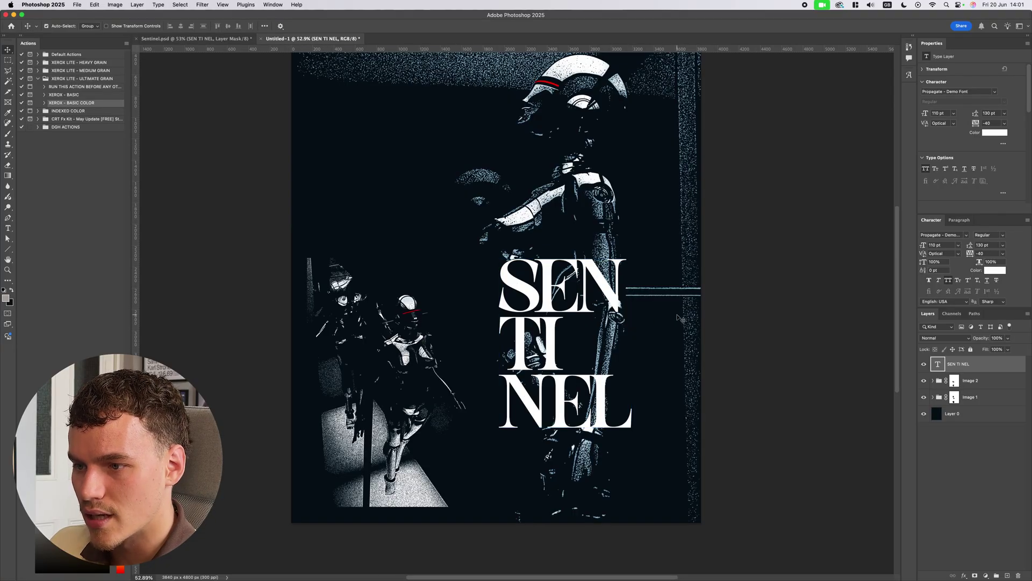
Try the stacked title well to the left of the large robot's arm with the guides as reference.
key("super+semicolon")
scroll(559, 317, "up", 2)
key("super+semicolon")
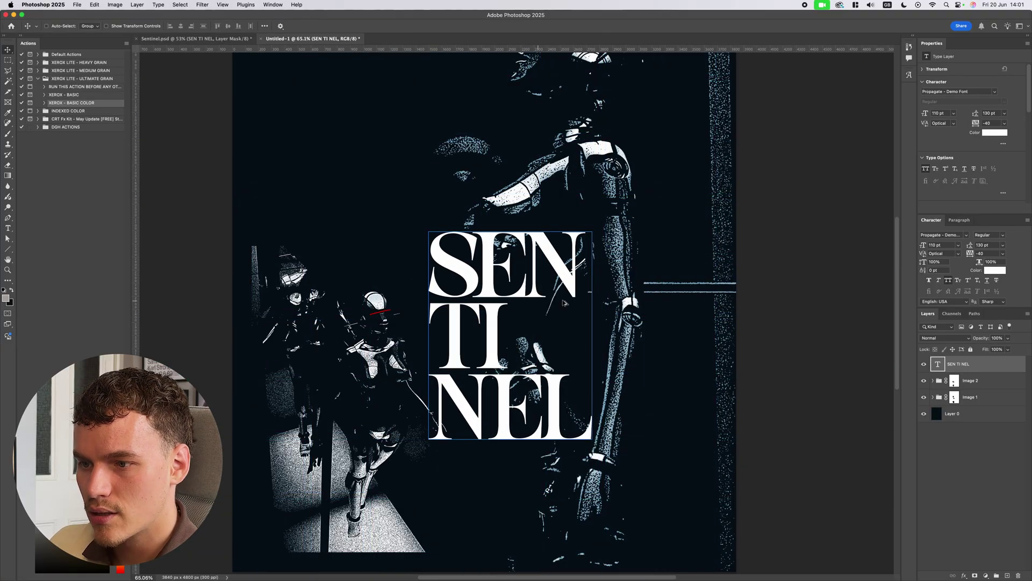
scroll(697, 318, "down", 5)
scroll(756, 318, "up", 3)
mouse_move(627, 339)
left_mouse_down()
mouse_move(590, 327)
mouse_move(626, 329)
left_mouse_up()
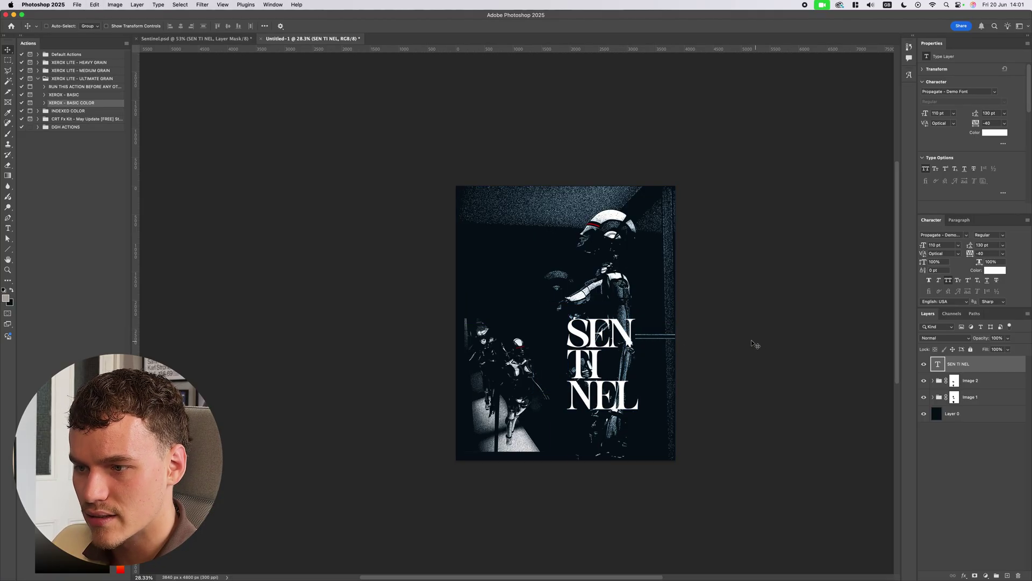
Shift the stacked title left so it sits between the small robots and the large robot's arm.
scroll(621, 344, "up", 5)
scroll(635, 338, "down", 5)
scroll(560, 356, "up", 5)
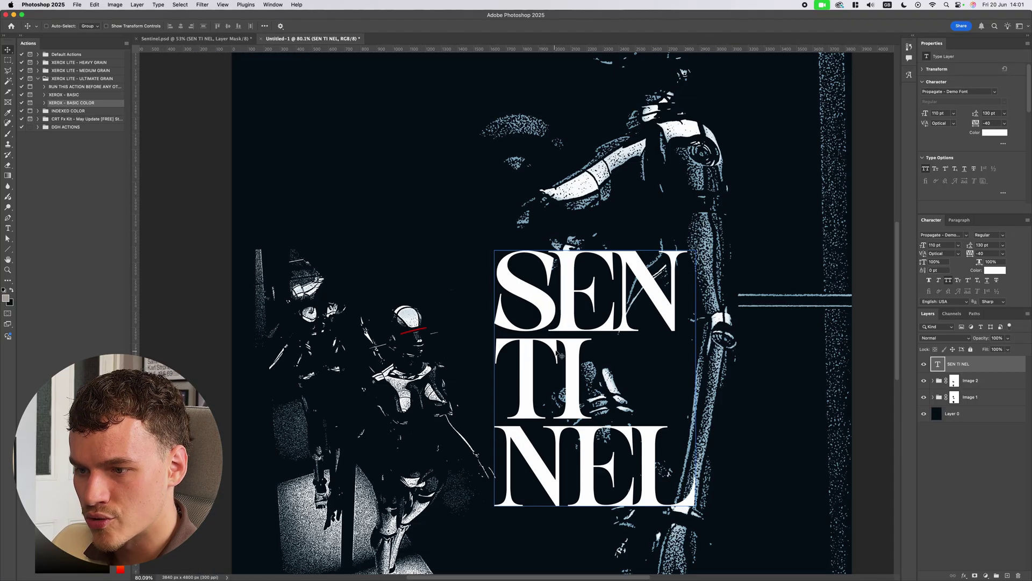
left_click_drag(646, 310, 620, 351)
scroll(683, 321, "down", 5)
scroll(683, 328, "up", 5)
scroll(670, 328, "down", 5)
scroll(598, 395, "up", 3)
scroll(612, 382, "down", 5)
scroll(685, 341, "down", 3)
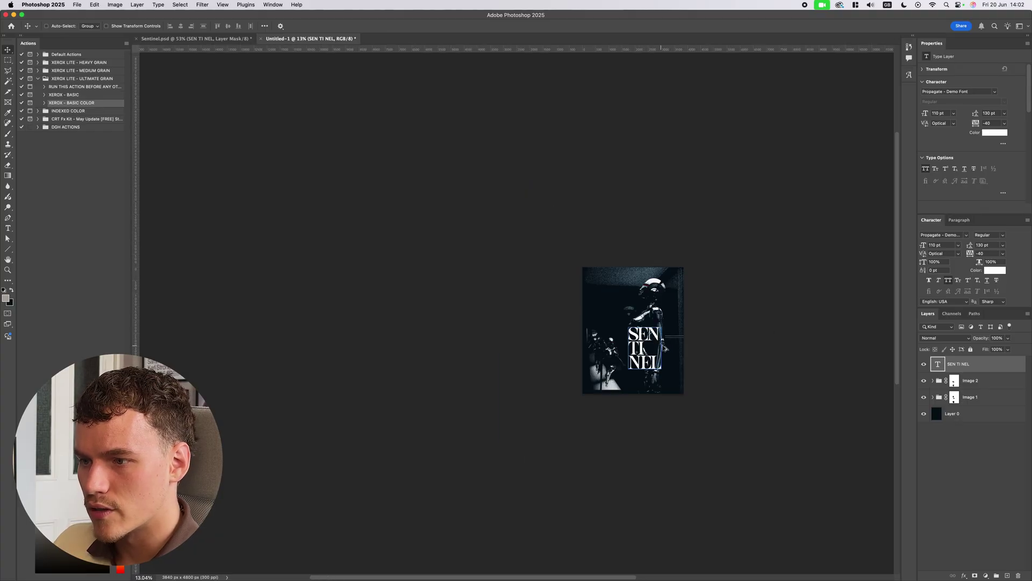
Examine the stacked title's placement against the small and large robots across the whole poster.
scroll(648, 338, "up", 7)
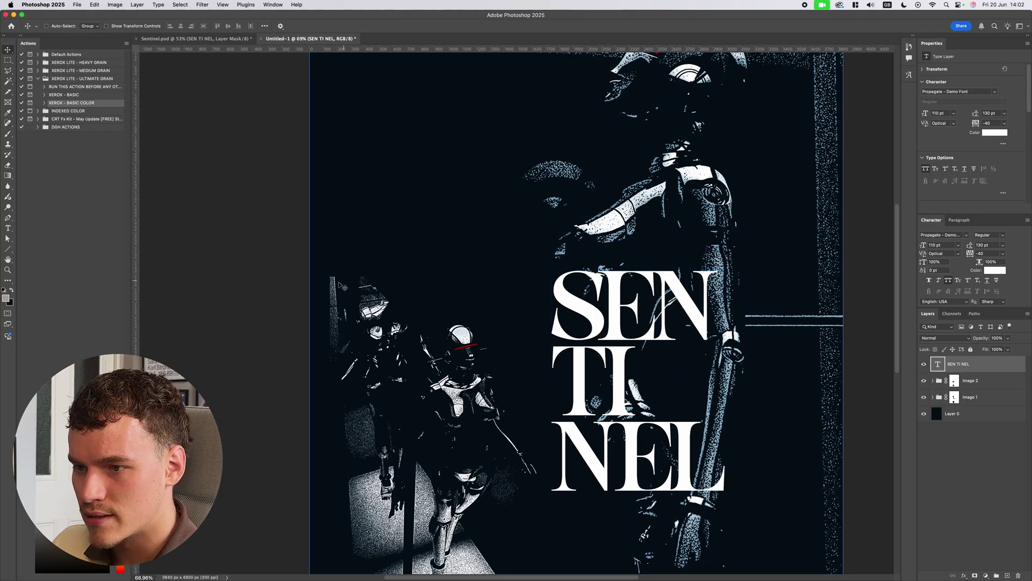
scroll(331, 285, "down", 4)
scroll(463, 296, "up", 1)
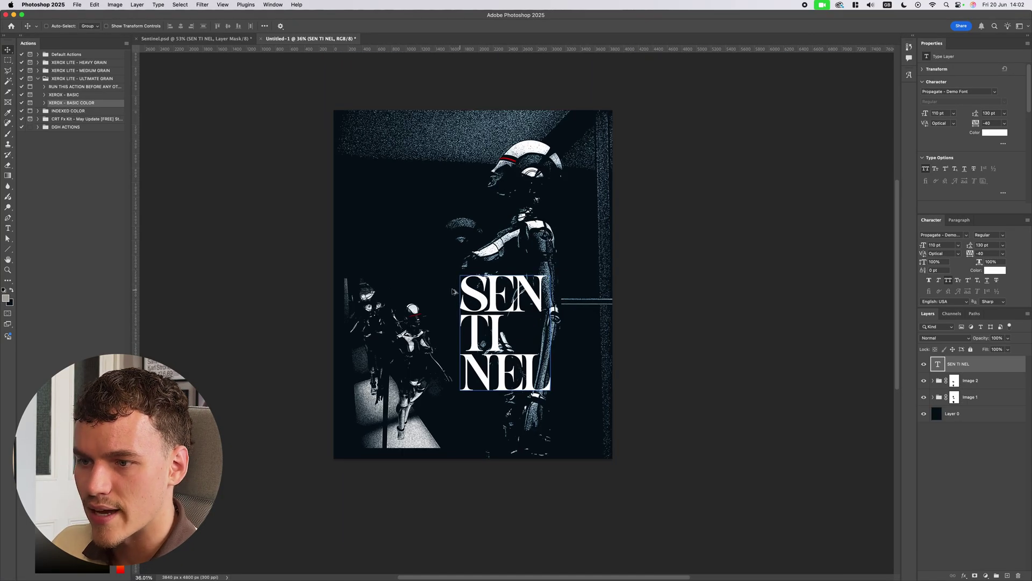
scroll(452, 292, "up", 5)
scroll(554, 299, "left", 2)
scroll(654, 305, "down", 1)
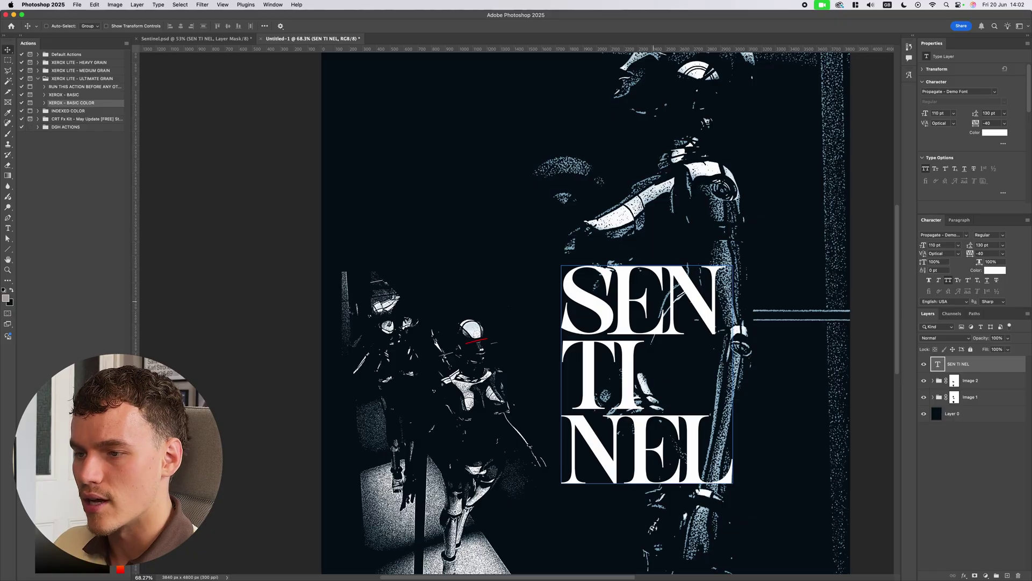
scroll(789, 312, "down", 1)
scroll(702, 303, "right", 2)
Duplicate the stacked title to its left and replace the copy's text with THE and CYBER on two lines.
key("super+j")
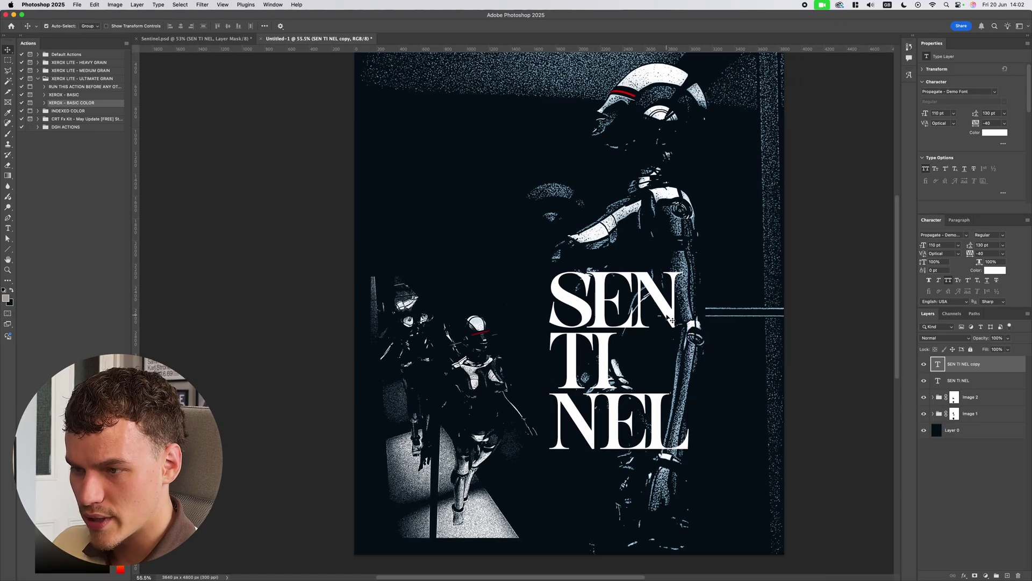
left_click_drag(672, 320, 517, 312)
double_click(516, 311)
type("THE")
key("Return")
type("CB")
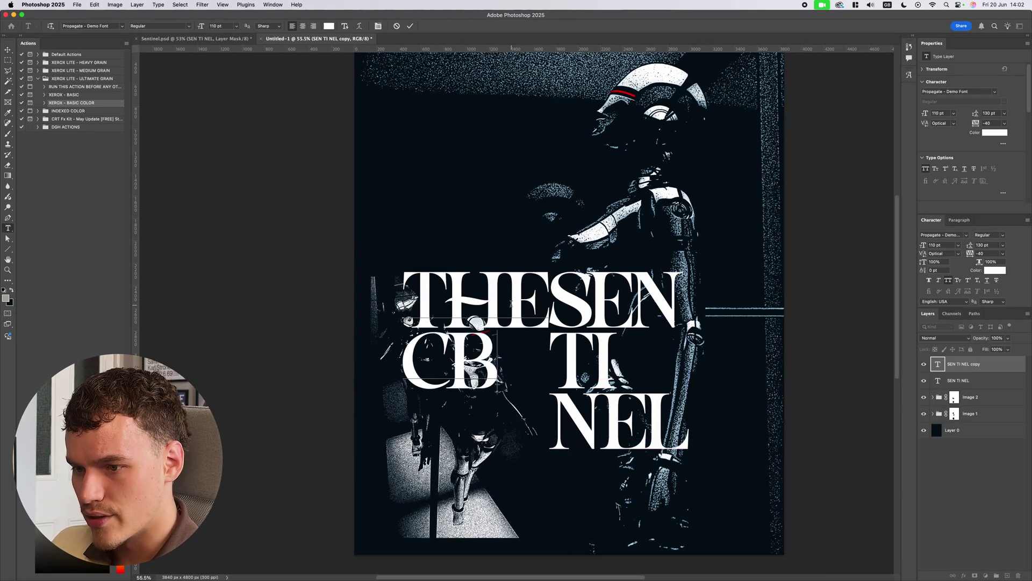
key("BackSpace")
type("YBER")
key("super+Return")
Scale the THE CYBER text down to about 23 pt and place it just left of SEN.
key("super+t")
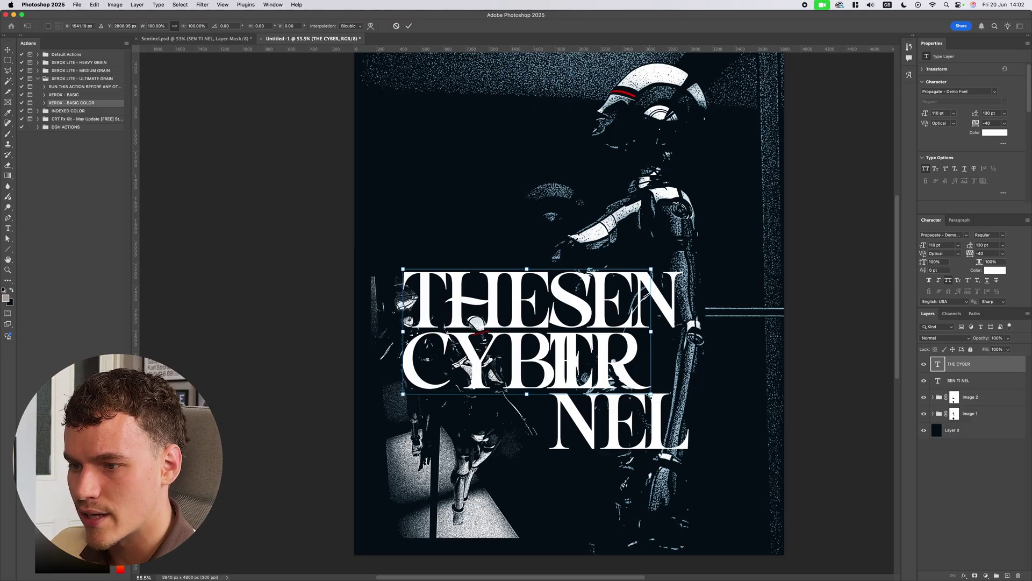
left_click_drag(651, 394, 527, 281)
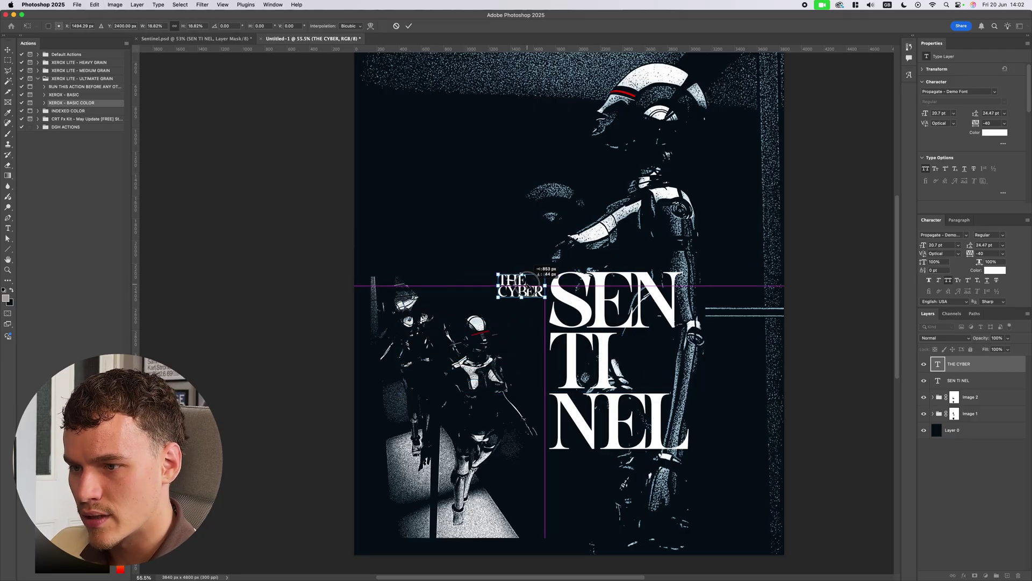
key("super+z")
key("super+z")
left_click_drag(649, 392, 527, 296)
key("Return")
Nudge the small THE CYBER text into line with the top of the SEN letters.
scroll(740, 292, "down", 5)
scroll(700, 288, "up", 10)
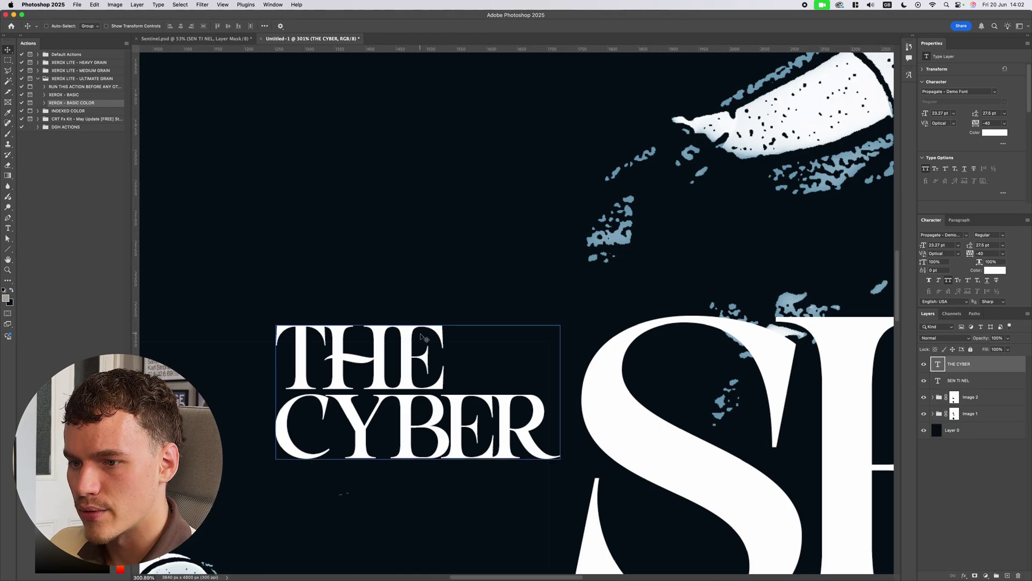
left_click_drag(420, 332, 421, 334)
scroll(554, 301, "down", 8)
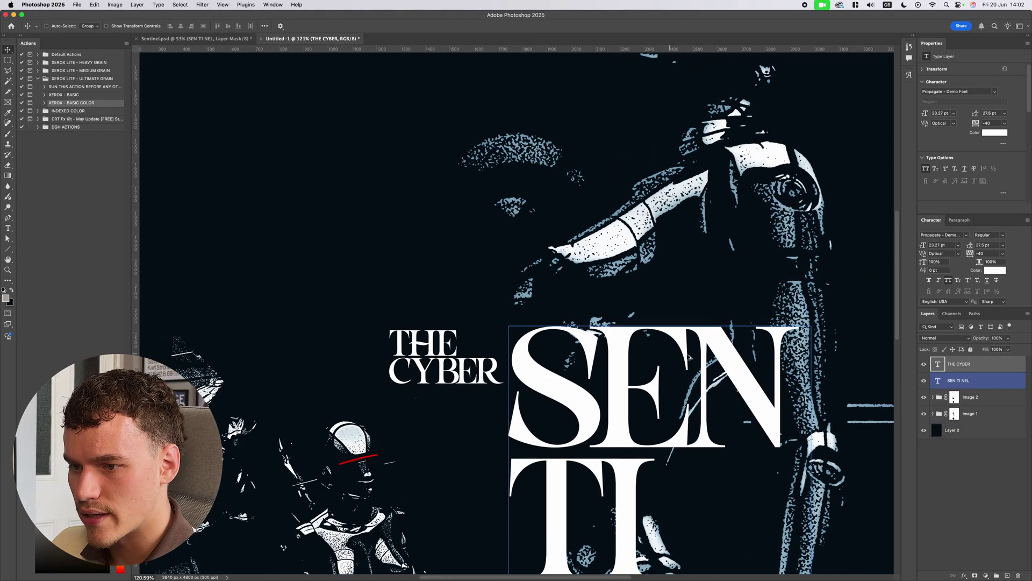
scroll(822, 353, "up", 1)
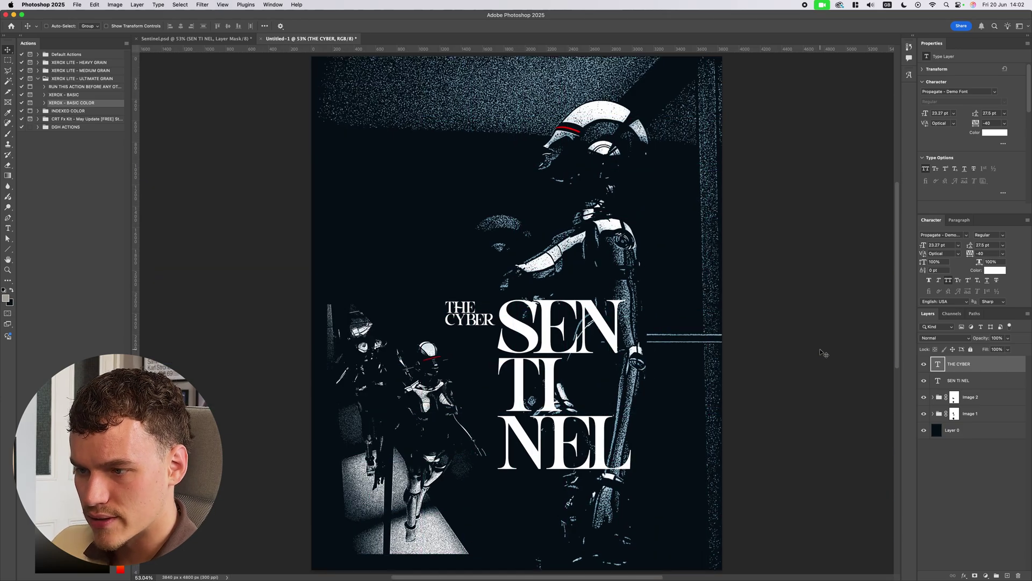
Paste the two body-text paragraph layers into the poster and make both visible.
key("t")
key("cmd+v")
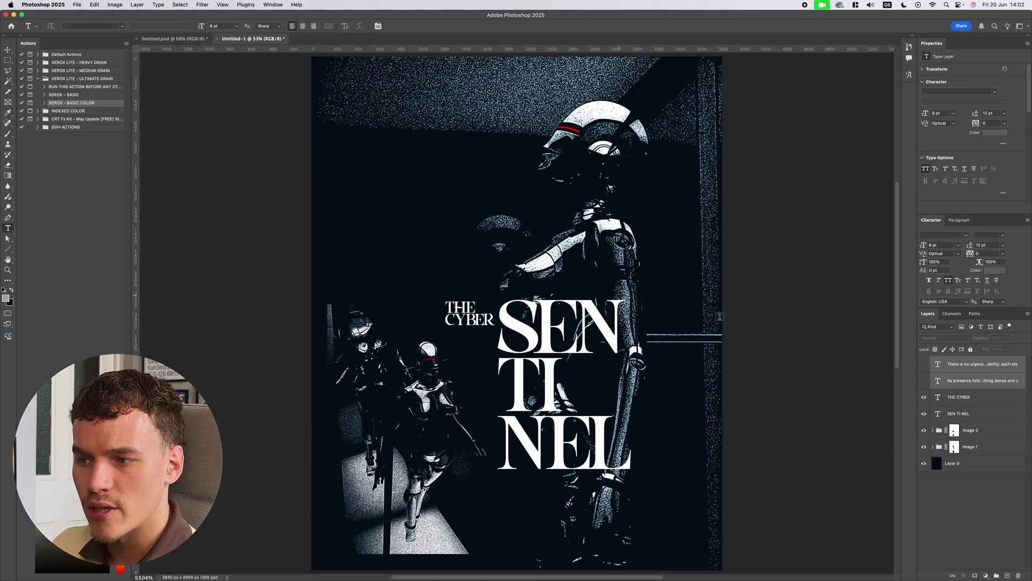
left_click(924, 380)
left_click(924, 364)
scroll(610, 322, "left", 3)
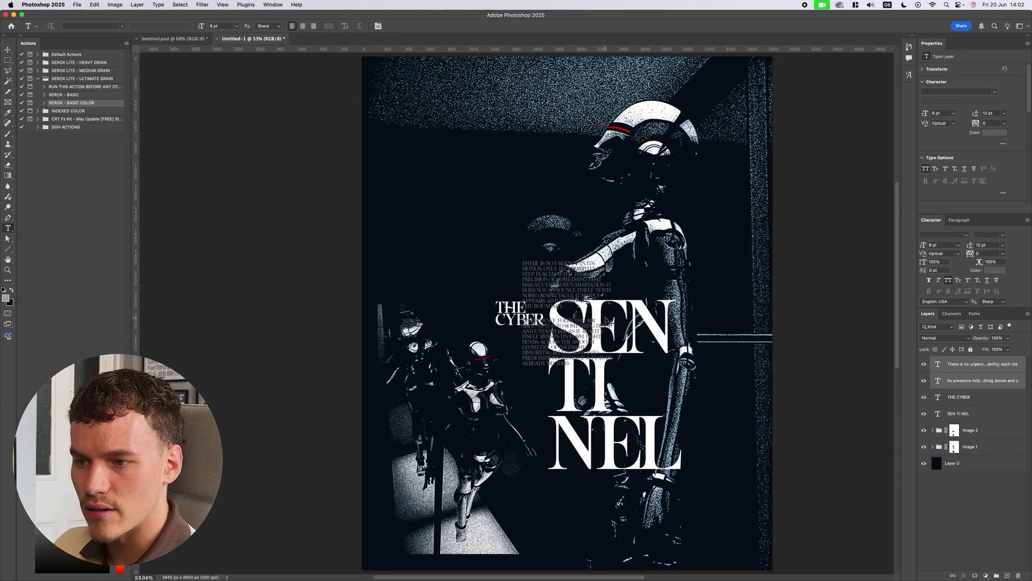
Move both paragraphs together into the empty dark area above the small robots, near the poster's left margin.
key("cmd+t")
left_click_drag(578, 292, 433, 185)
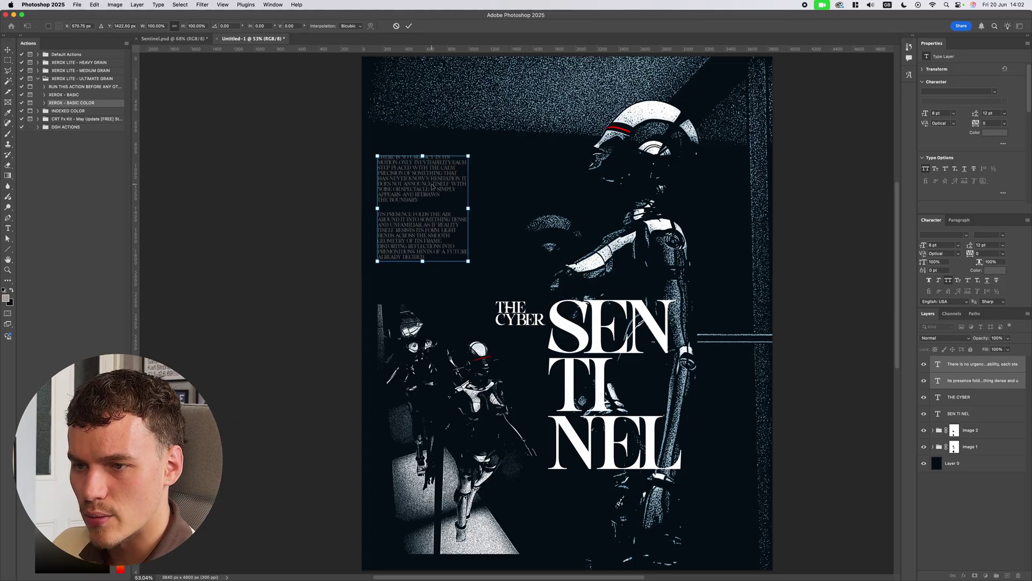
scroll(407, 178, "up", 5)
key("Return")
Examine the two body paragraphs' legibility and placement up close and within the whole poster.
key("t")
scroll(411, 215, "down", 2)
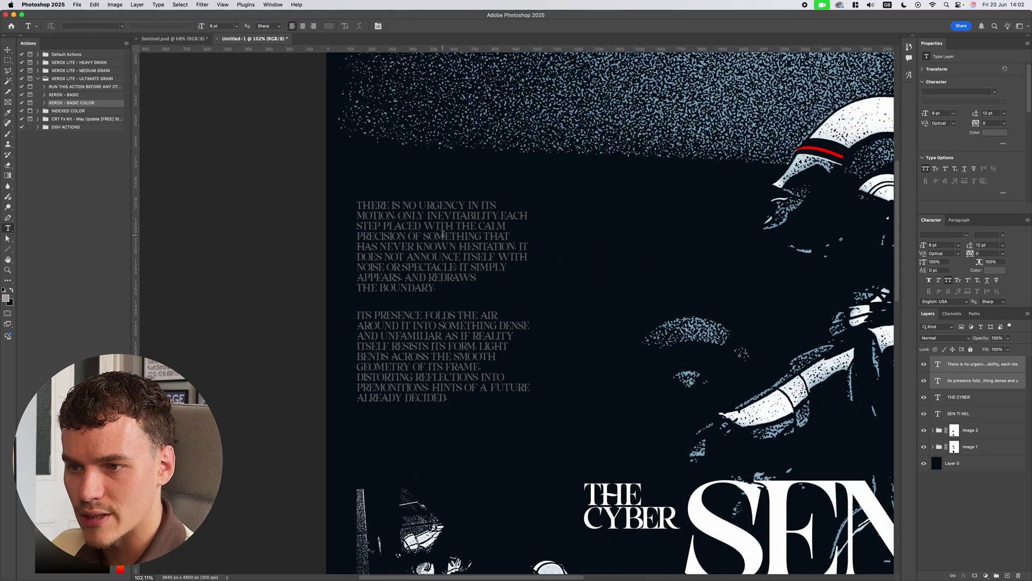
left_click(483, 281)
key("cmd+a")
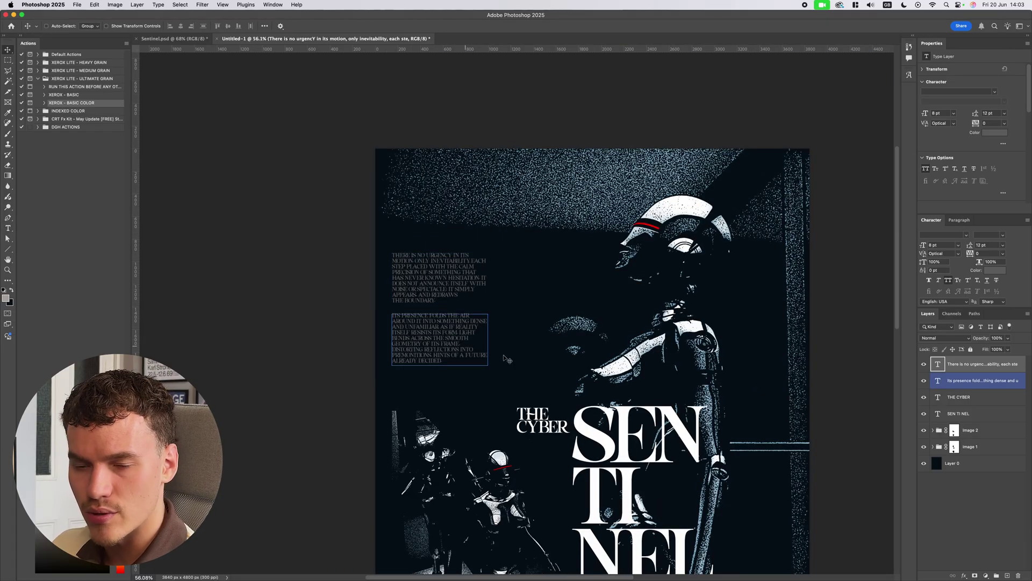
left_click(506, 358, "super")
scroll(546, 318, "up", 6)
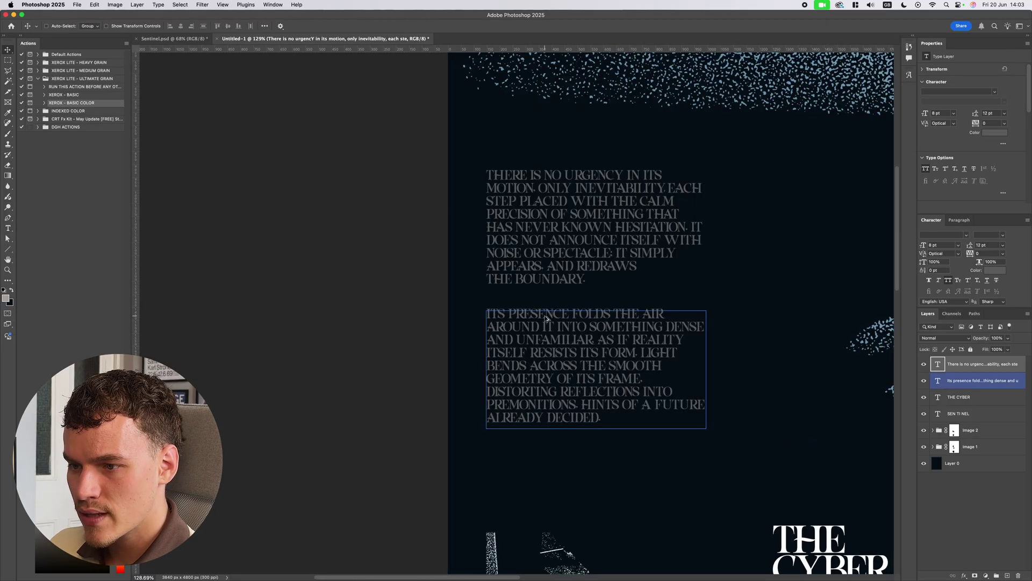
scroll(581, 331, "down", 8)
key("super+0")
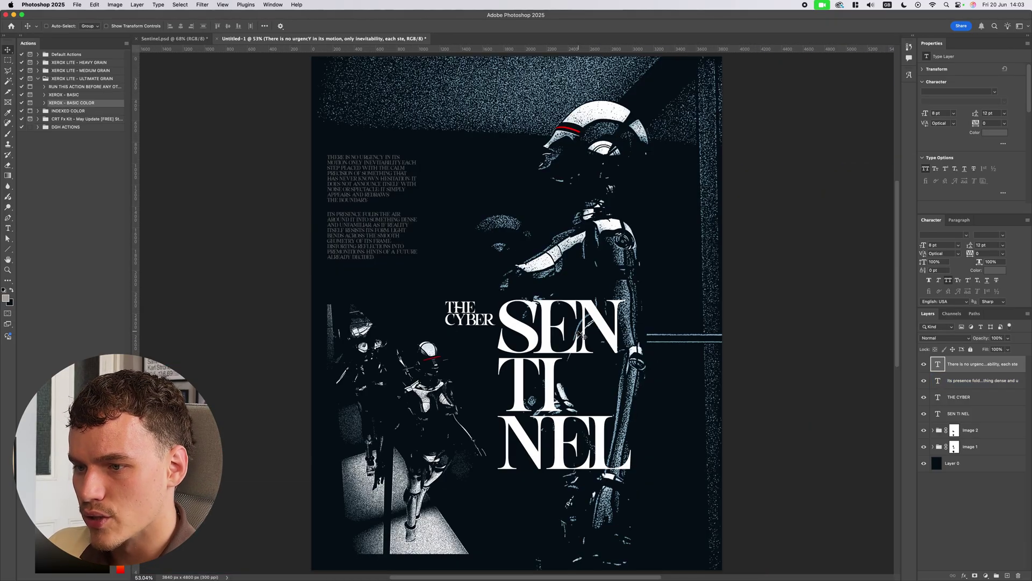
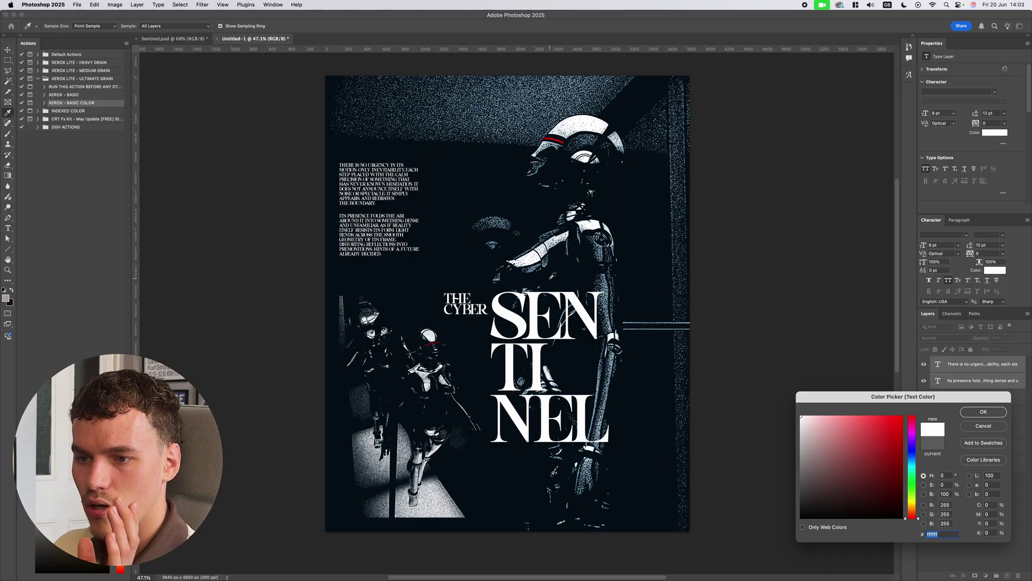
Set the text color of both paragraphs to mid grey #808080.
mouse_move(818, 447)
left_mouse_down()
mouse_move(778, 445)
mouse_move(842, 477)
mouse_move(775, 478)
mouse_move(826, 475)
mouse_move(800, 462)
left_mouse_up()
scroll(756, 371, "left", 3)
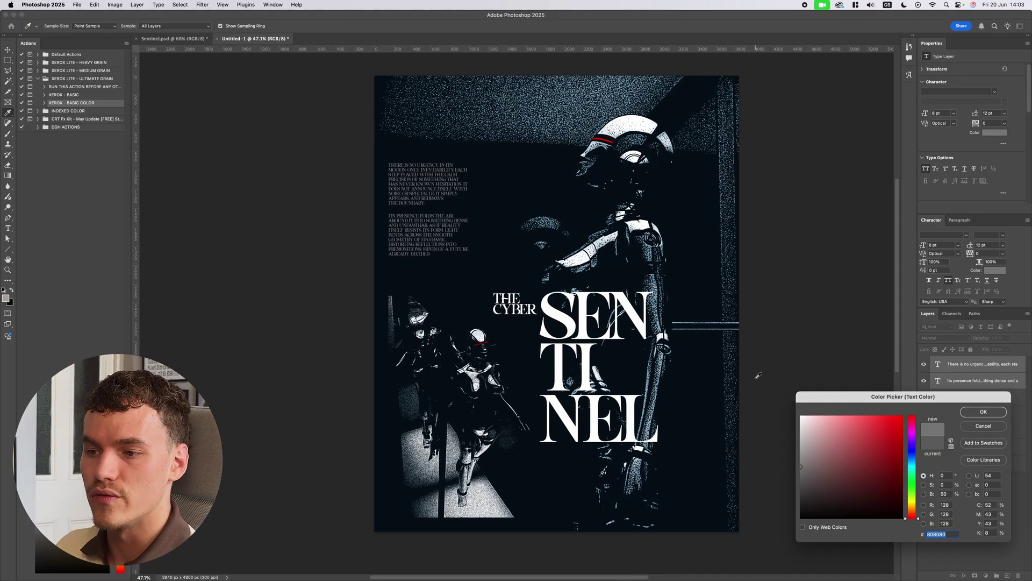
left_click(986, 412)
Move both paragraphs down so their top edge meets a horizontal guide, and group the two text layers.
scroll(830, 370, "left", 5)
key("super+;")
scroll(528, 276, "up", 6)
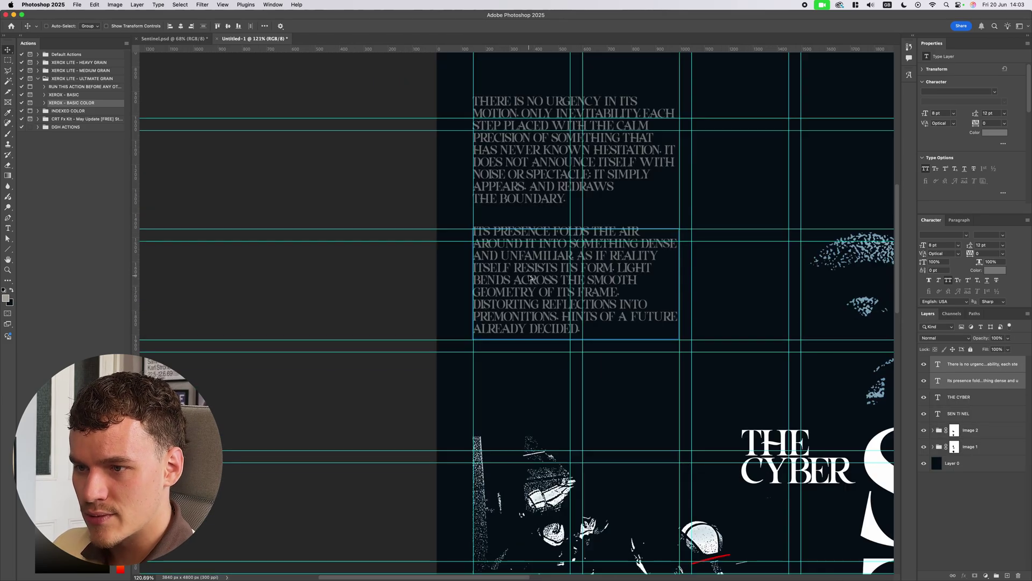
key("super+t")
left_click_drag(542, 150, 534, 185)
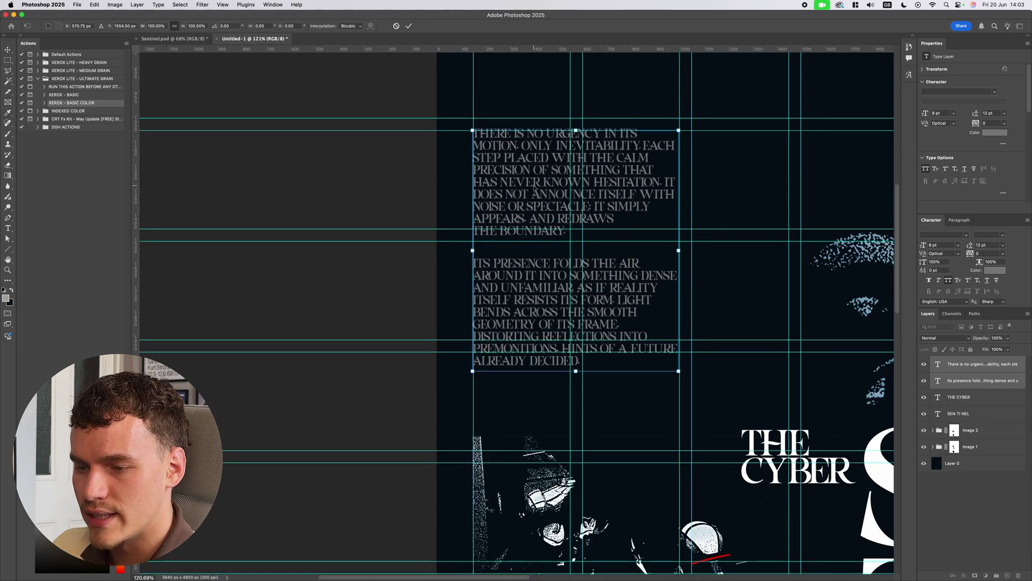
scroll(517, 314, "up", 5)
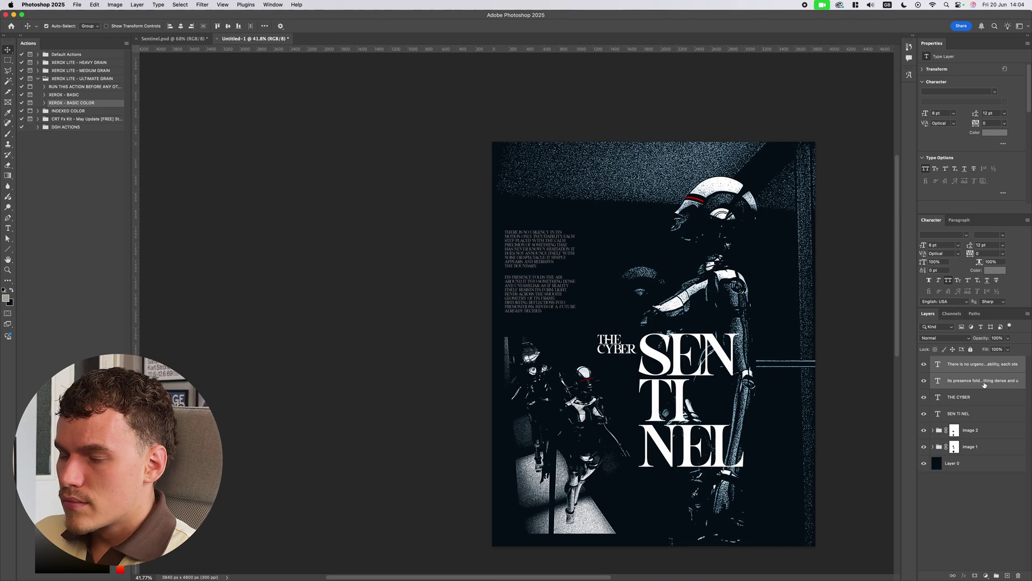
key("super+g")
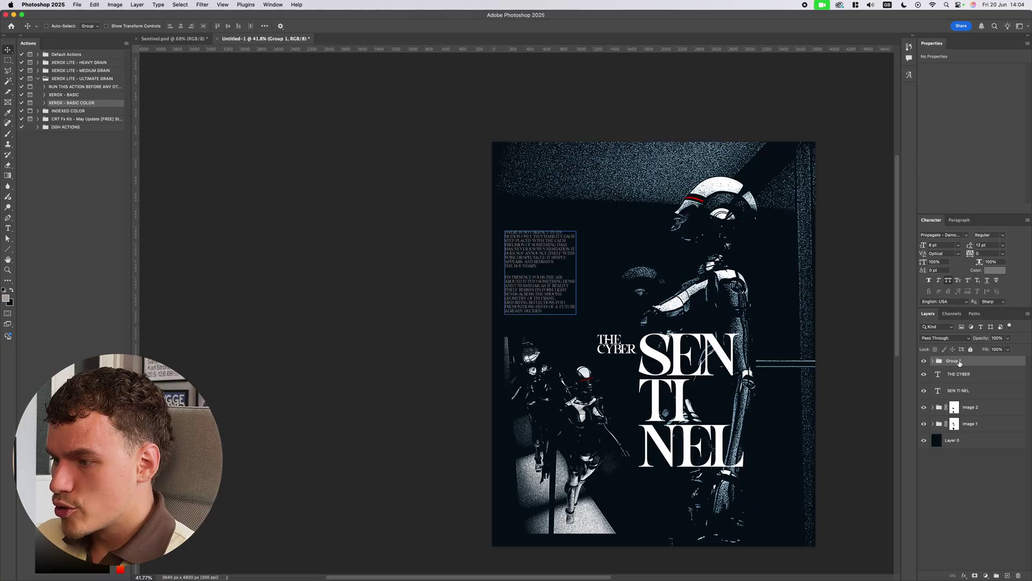
Name the paragraph group Subtext, then group the THE CYBER and SEN TI NEL text layers as Title.
type("Subtext")
left_click(1002, 376)
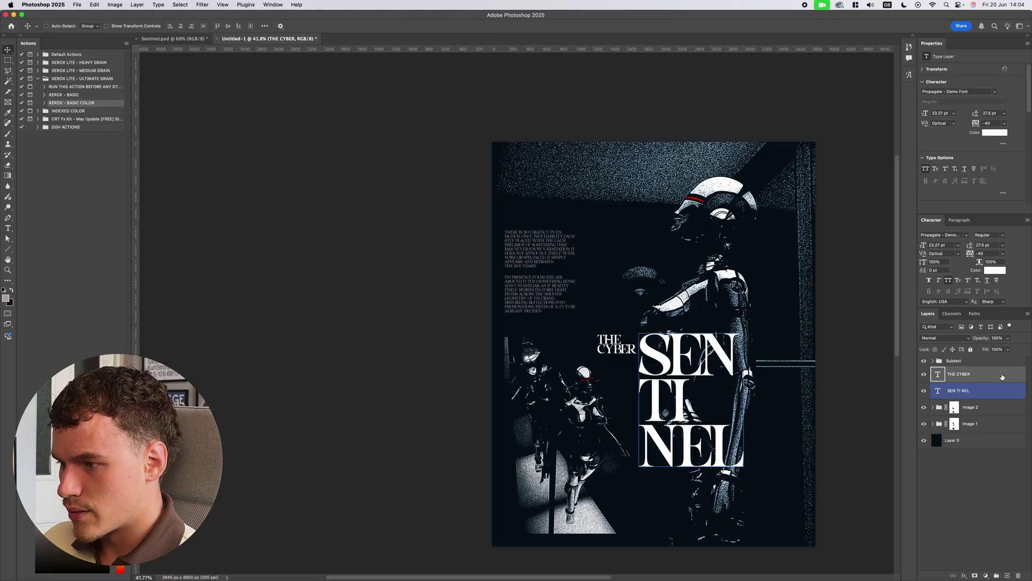
left_click(986, 389, "shift")
left_click_drag(977, 382, 996, 575)
left_click(958, 375)
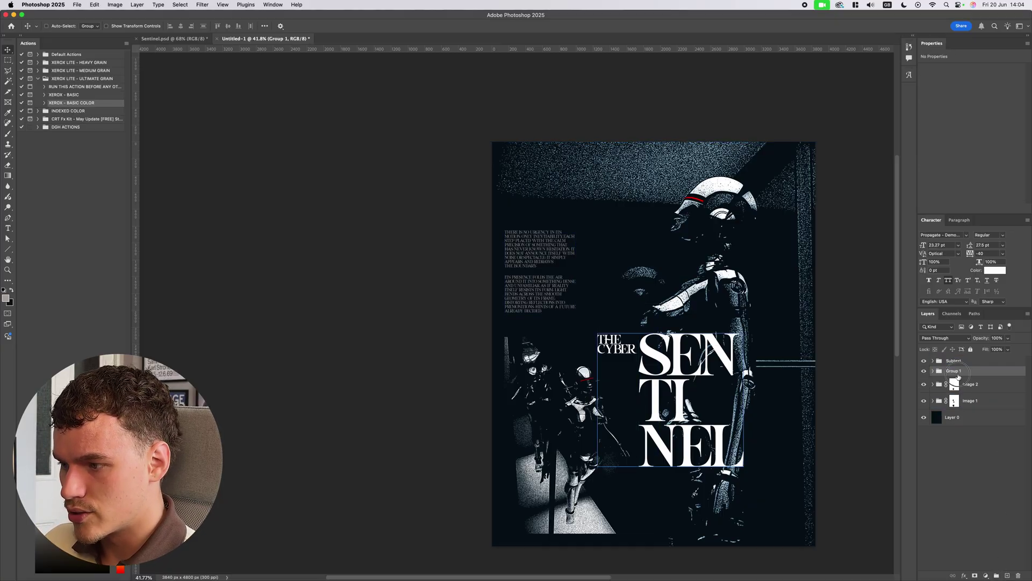
key("Return")
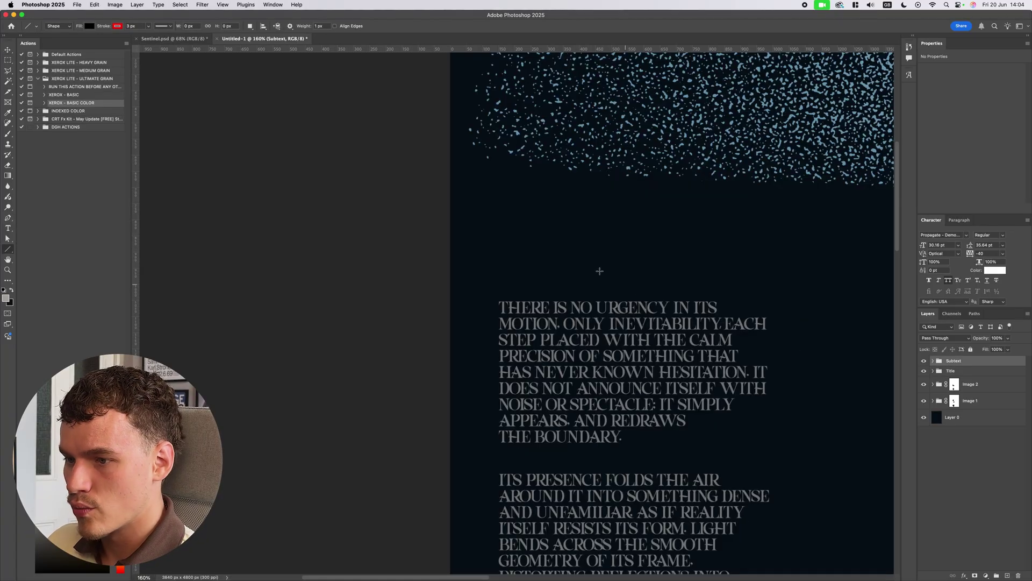
Draw a red horizontal line about 365 px long above the first paragraph and a vertical line about 98 px long across its middle.
left_click_drag(500, 253, 618, 256)
key("v")
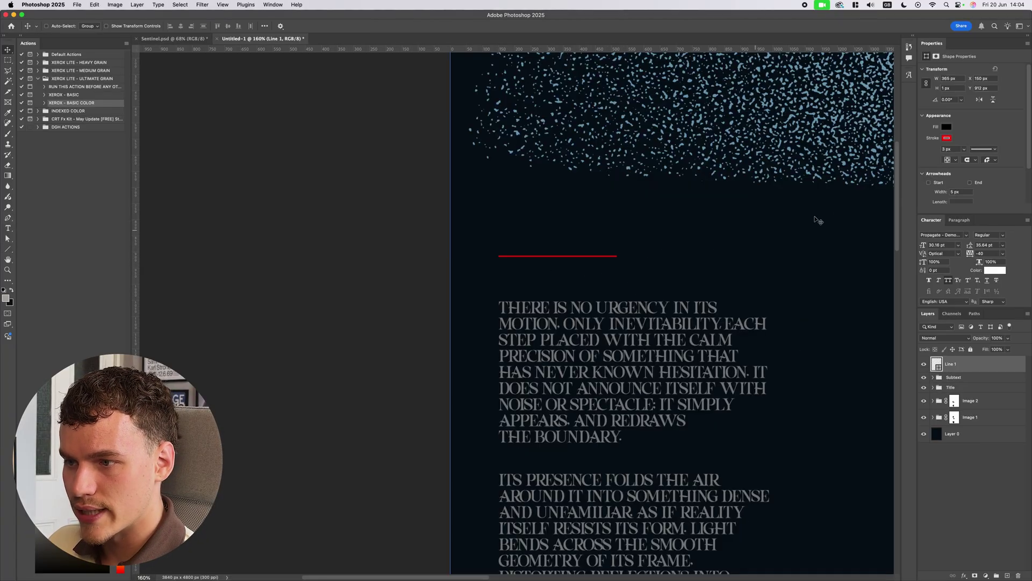
left_click(8, 251)
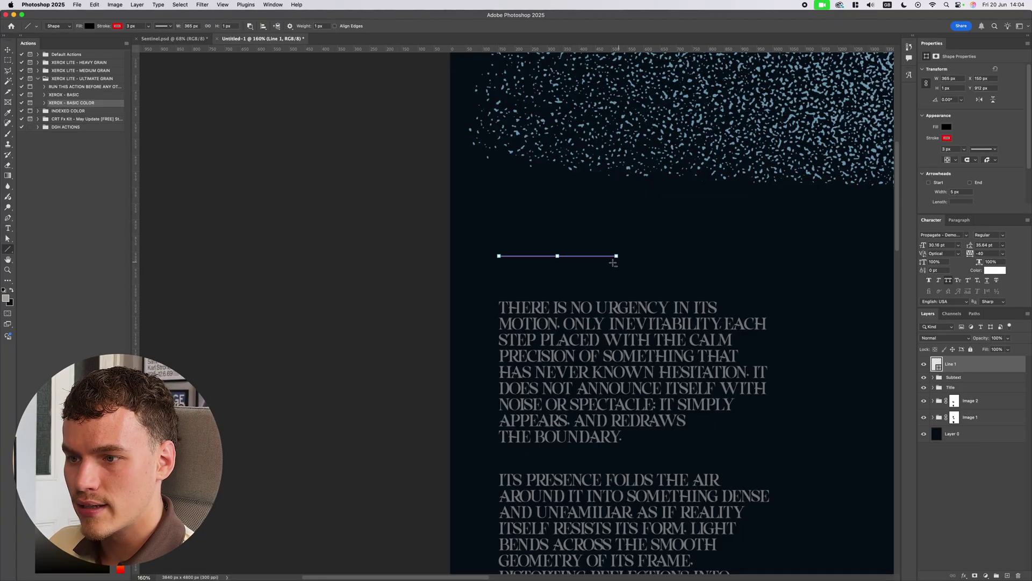
scroll(559, 254, "up", 3)
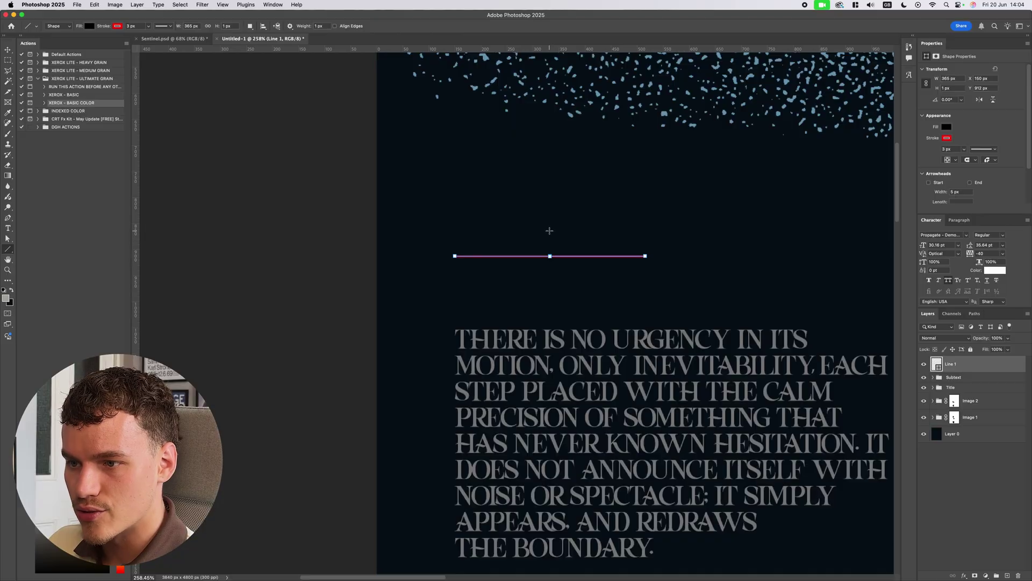
left_click_drag(549, 230, 549, 281)
key("v")
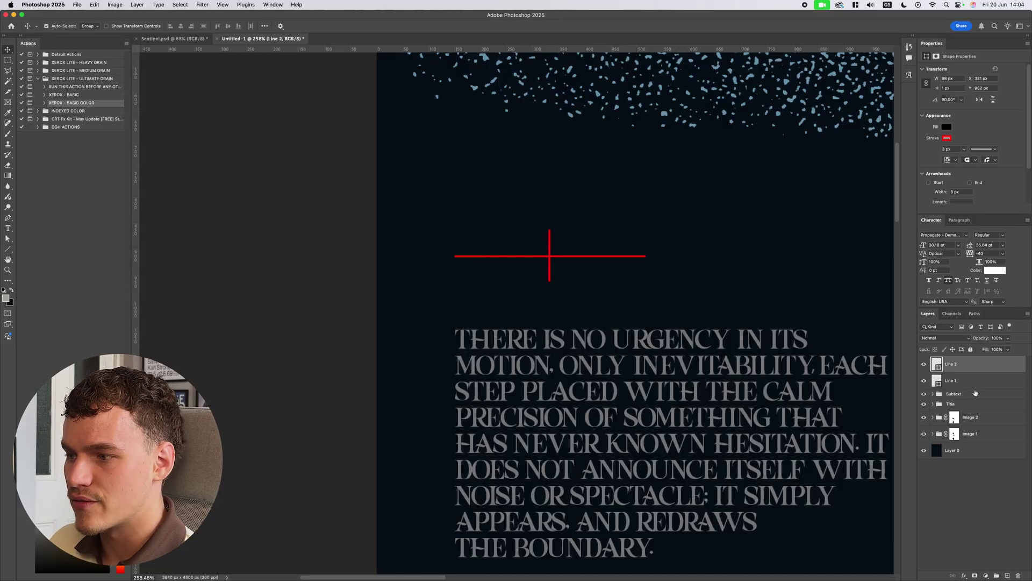
Align the two red lines to each other's vertical and horizontal centers to form a cross.
left_click(975, 381, "shift")
left_click(229, 27)
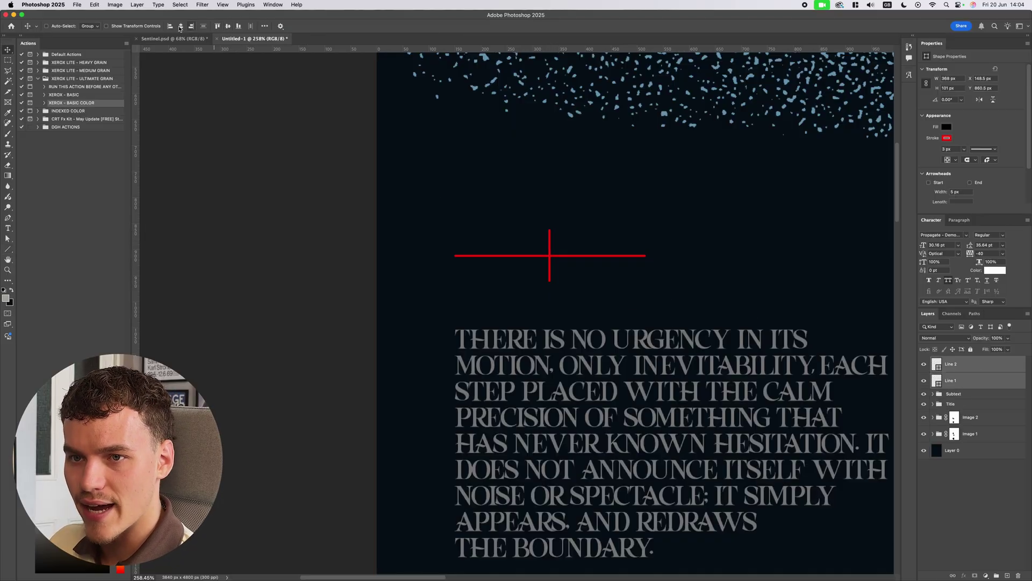
left_click(181, 26)
scroll(601, 212, "down", 10)
scroll(733, 268, "down", 5)
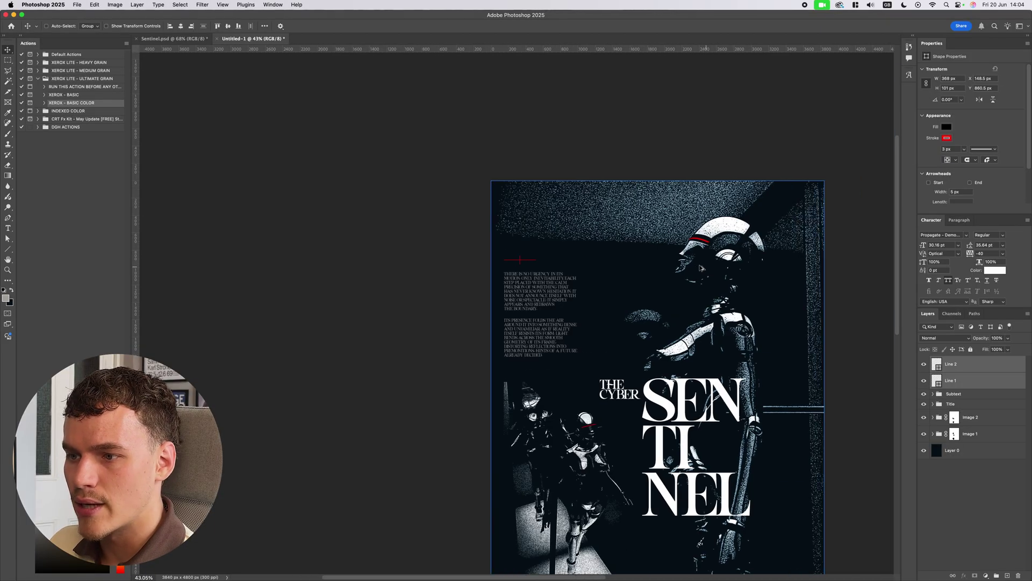
scroll(756, 309, "up", 5)
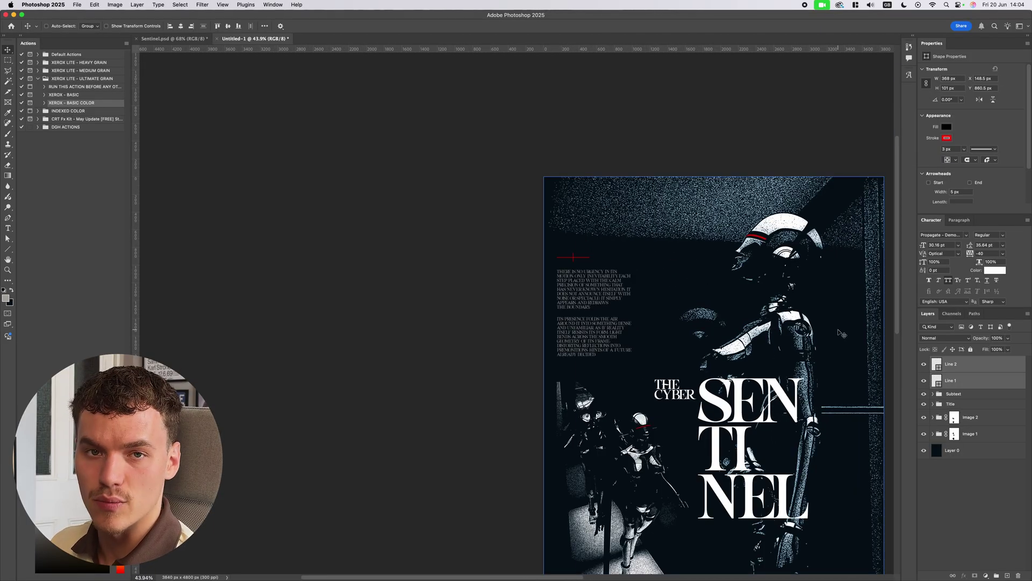
Scale the red cross down to about 253 px wide and 70 px high, with a 4 px stroke.
scroll(571, 255, "up", 8)
key("super+t")
left_click_drag(699, 238, 638, 255)
key("Return")
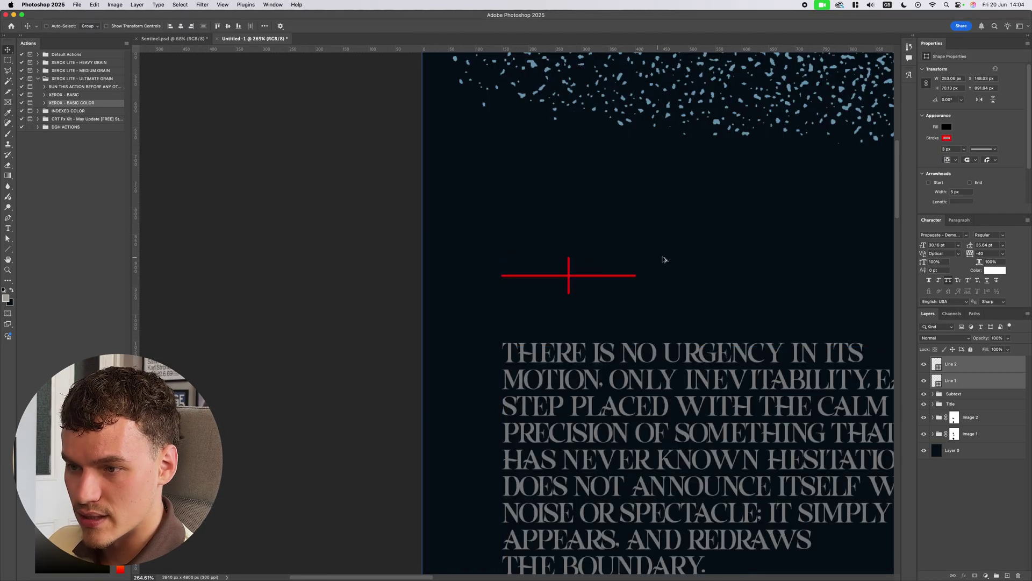
scroll(669, 262, "down", 8)
scroll(726, 295, "right", 3)
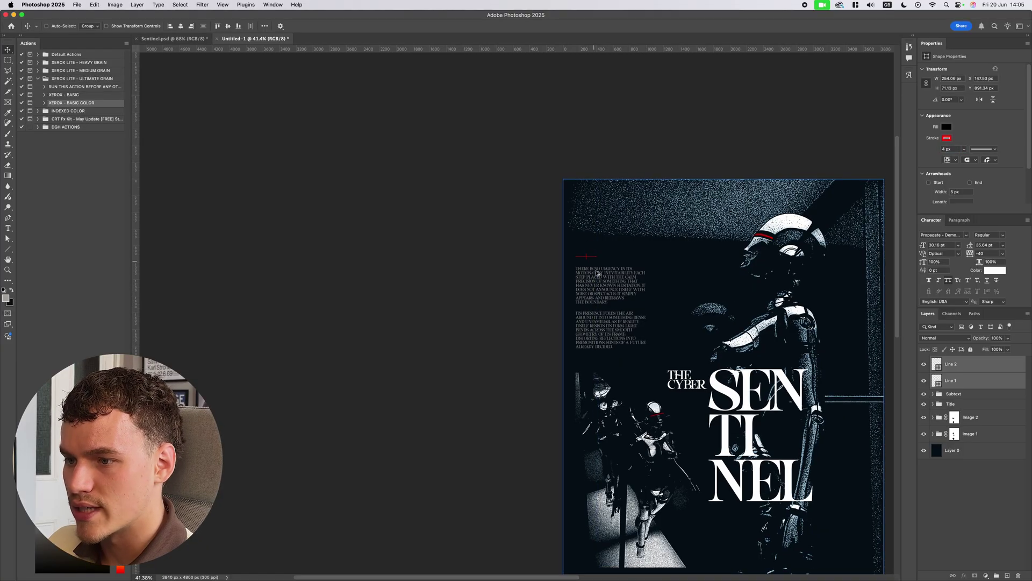
Narrow the red cross to about 192 px wide, keeping its start aligned with the paragraphs' margin.
scroll(580, 252, "up", 3)
scroll(603, 264, "down", 4)
scroll(672, 274, "right", 2)
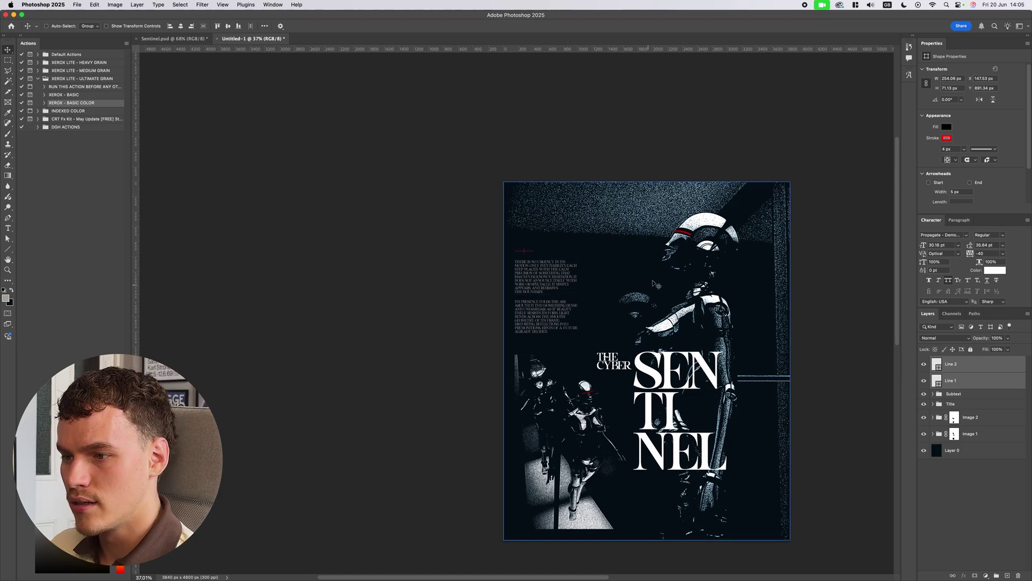
scroll(504, 247, "up", 6)
scroll(516, 259, "down", 2)
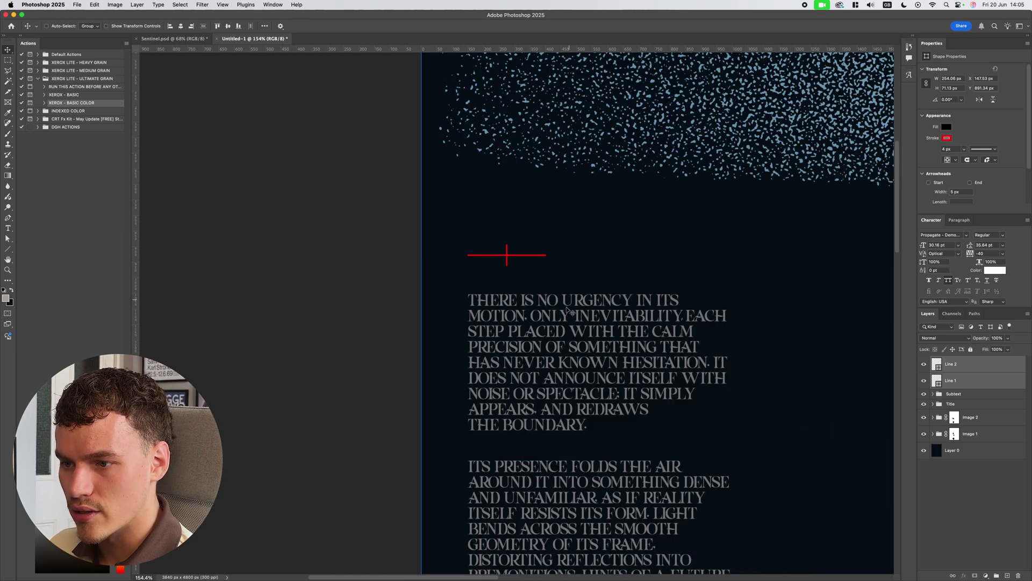
scroll(575, 461, "down", 4)
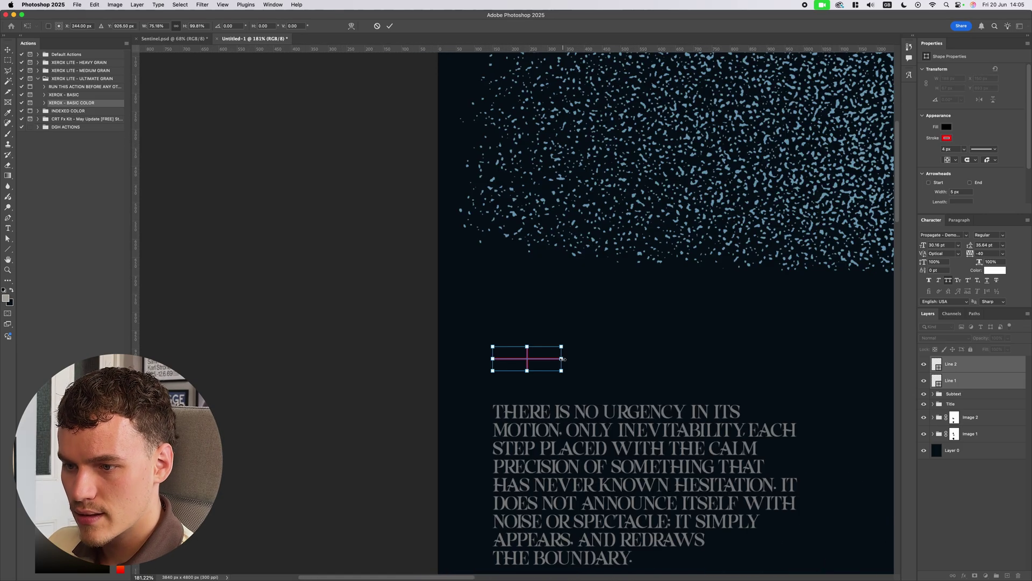
key("Return")
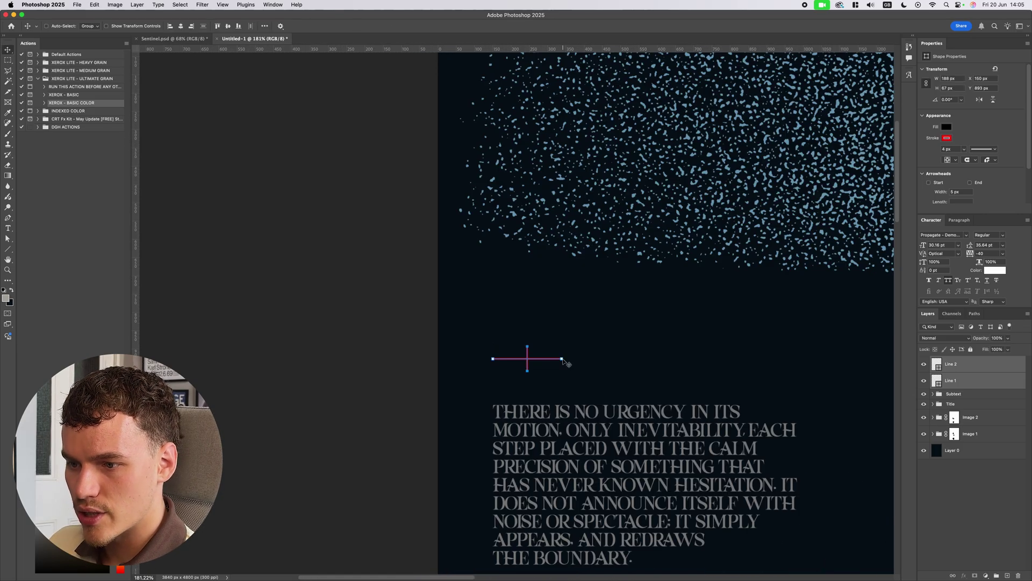
key("super+t")
key("Return")
scroll(558, 307, "down", 4)
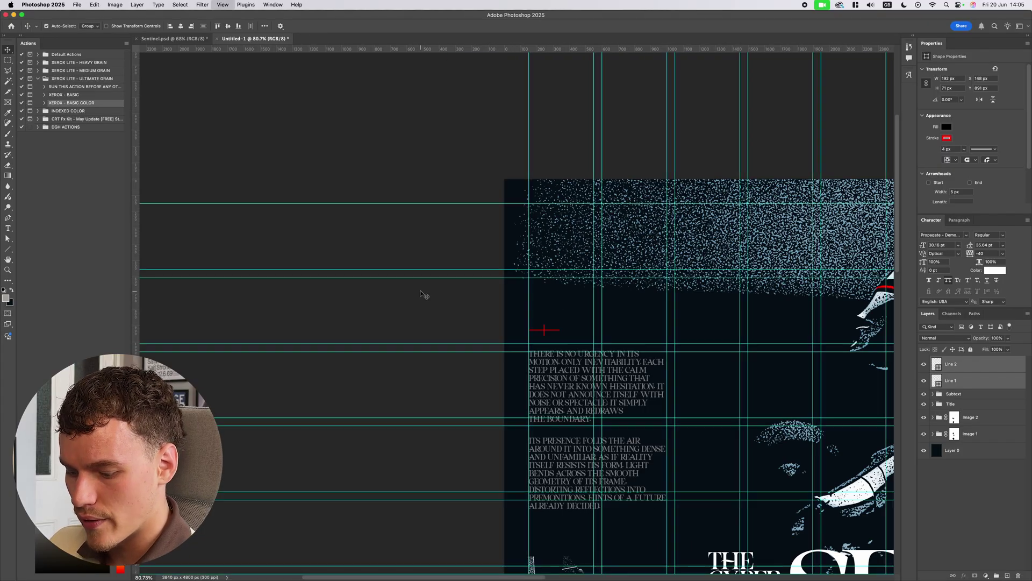
scroll(421, 296, "down", 2)
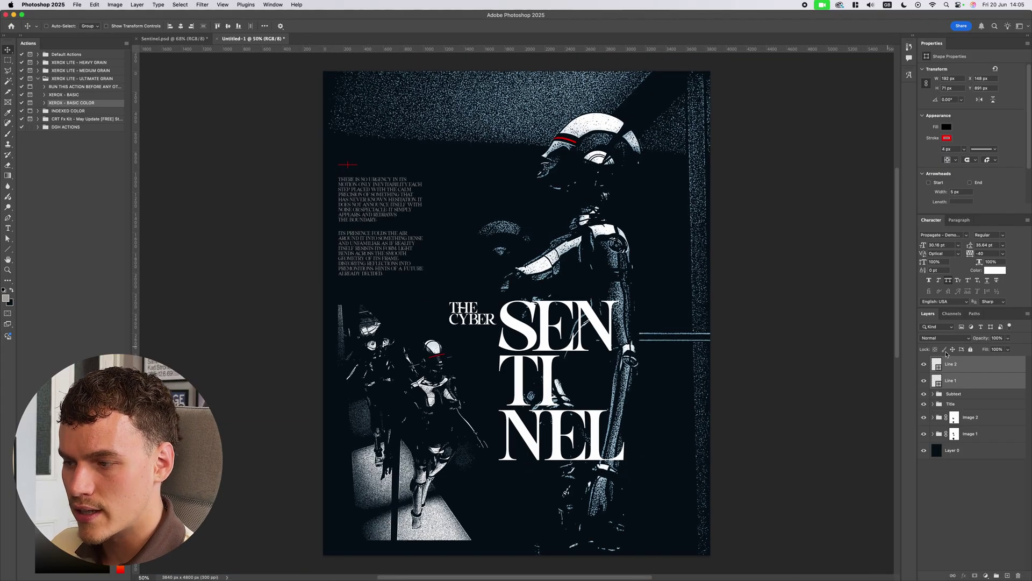
Move the red cross and the Subtext group up together by about 70 px.
key("super")
left_click(973, 396)
key("super+t")
left_click_drag(379, 207, 379, 201)
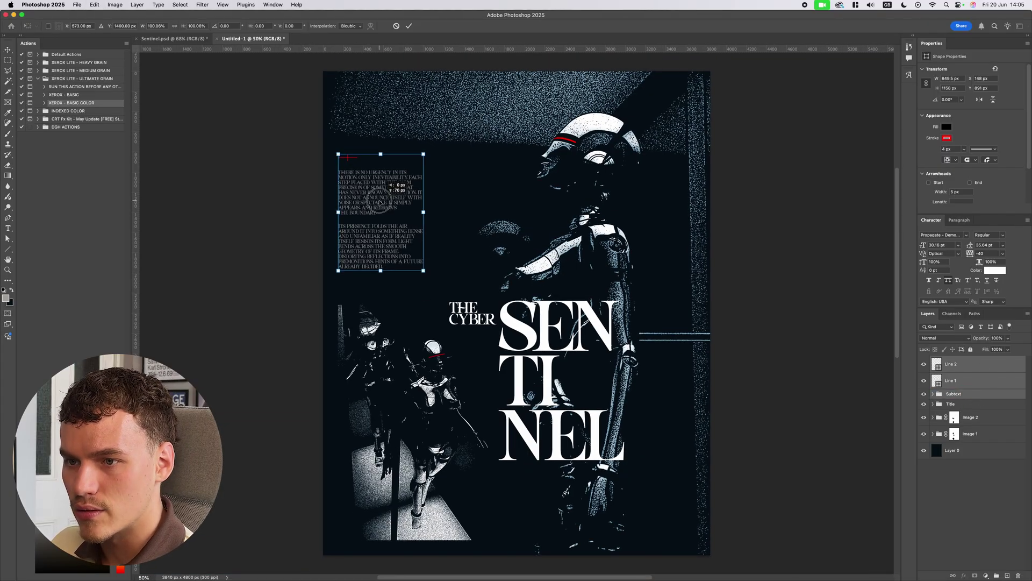
key("Return")
scroll(738, 312, "down", 1)
Group the two red line layers and name the group Cross.
key("super+g")
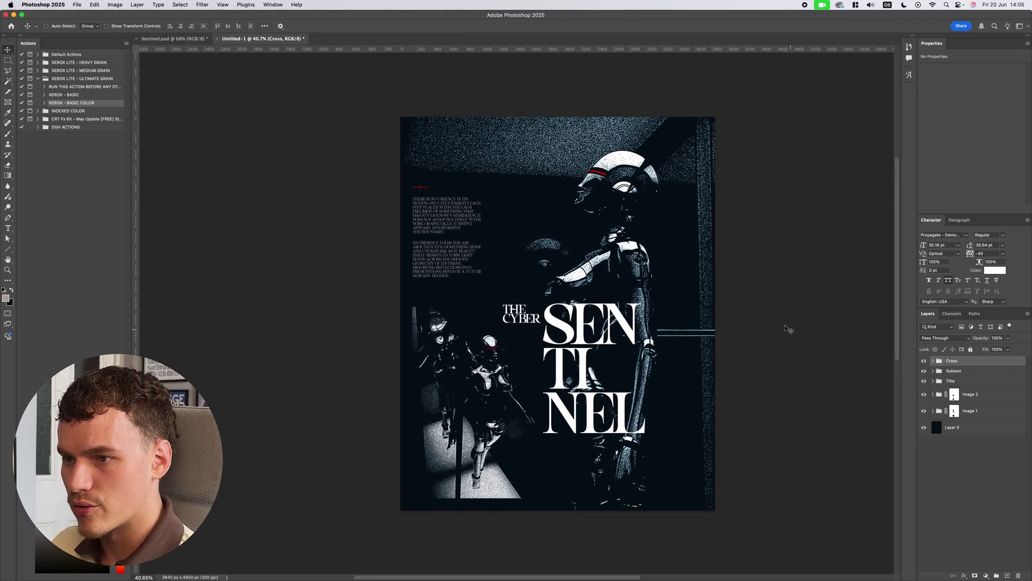
scroll(614, 248, "up", 6)
scroll(587, 260, "down", 3)
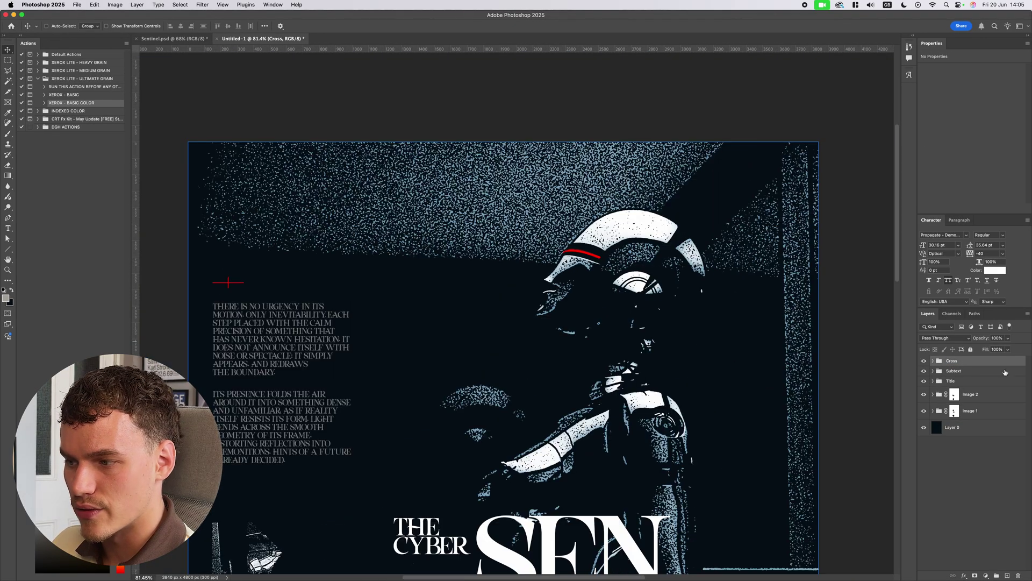
Add a new empty layer directly above the Image 1 group and sample the red of the large robot's visor stripe.
left_click(976, 409)
left_click(925, 413)
left_click(924, 413)
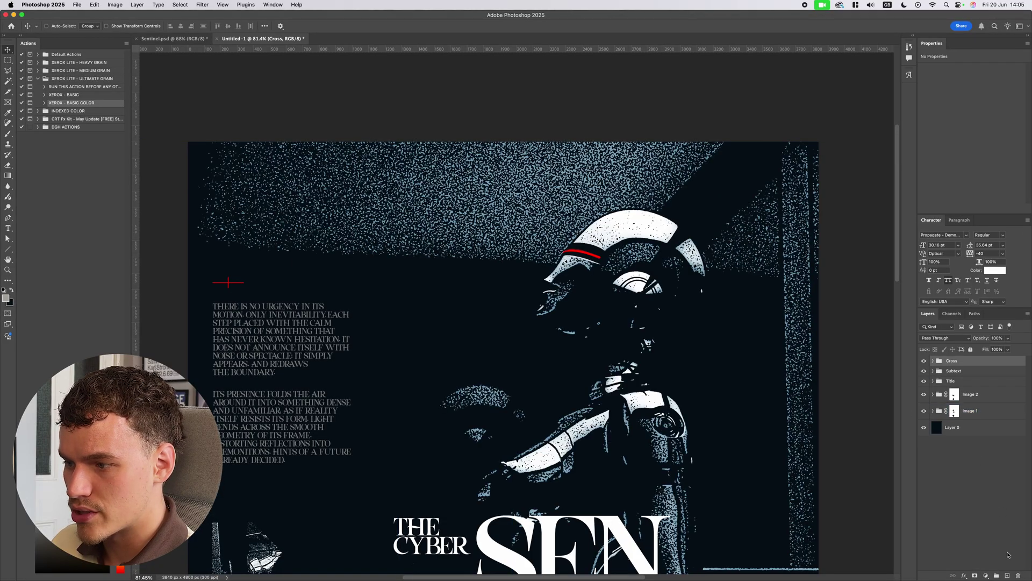
left_click(955, 410)
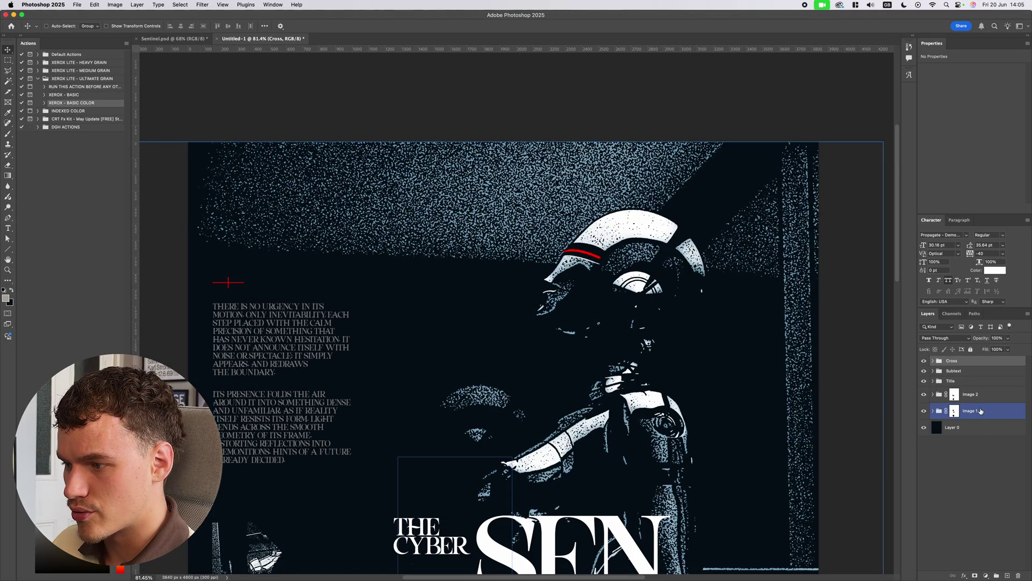
left_click(1008, 575)
scroll(589, 236, "up", 3)
key("i")
left_click(582, 280)
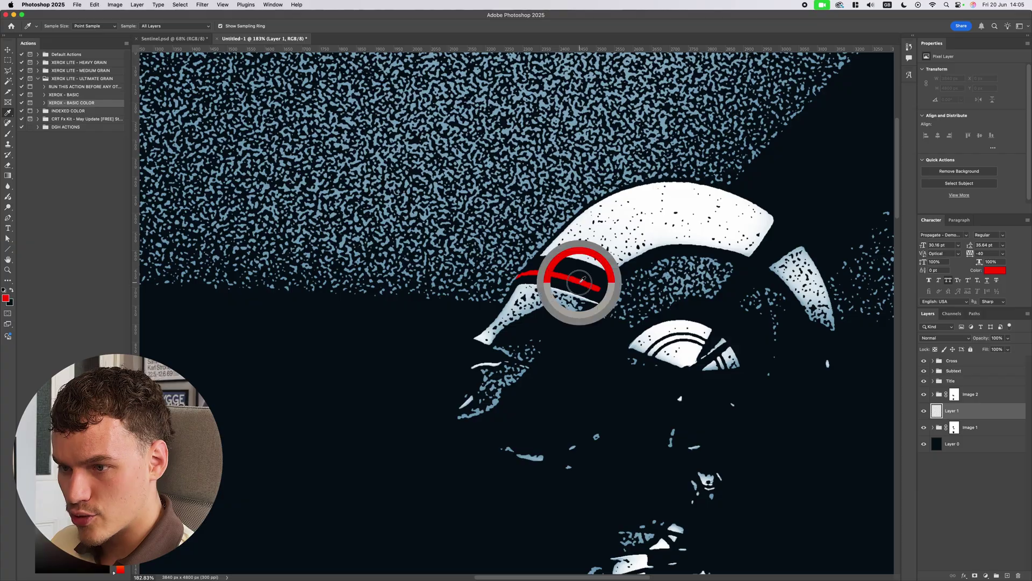
Paint a red glow over the large robot's visor stripe with the Soft Round brush.
key("b")
left_click_drag(583, 285, 506, 269)
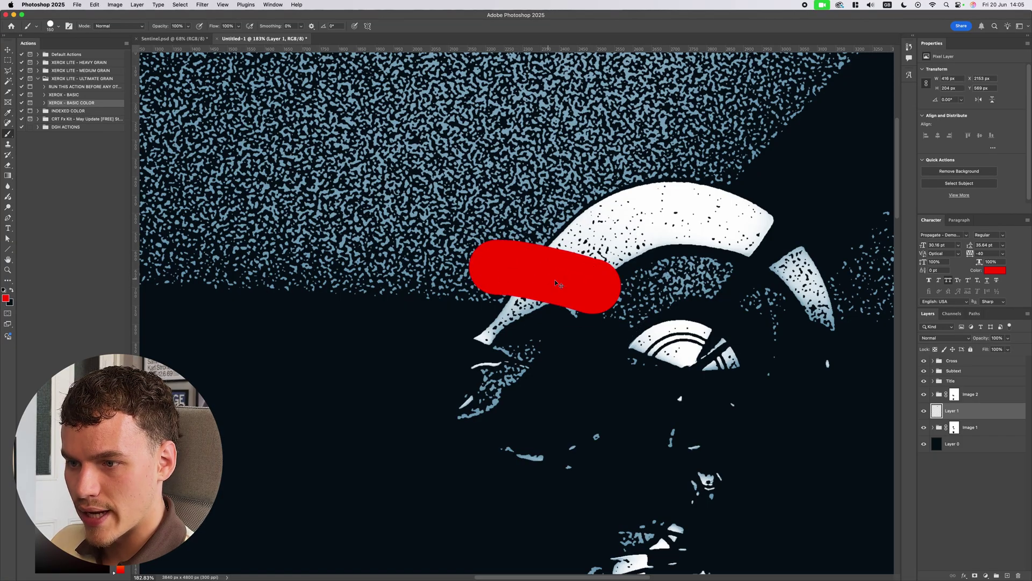
key("super+z")
left_click(59, 26)
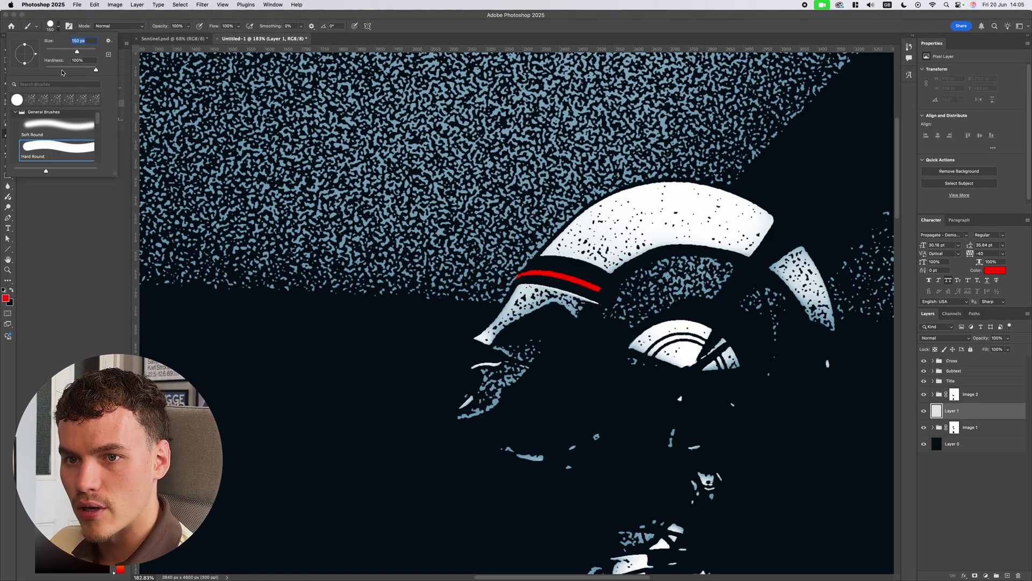
left_click(70, 130)
left_click_drag(597, 277, 525, 274)
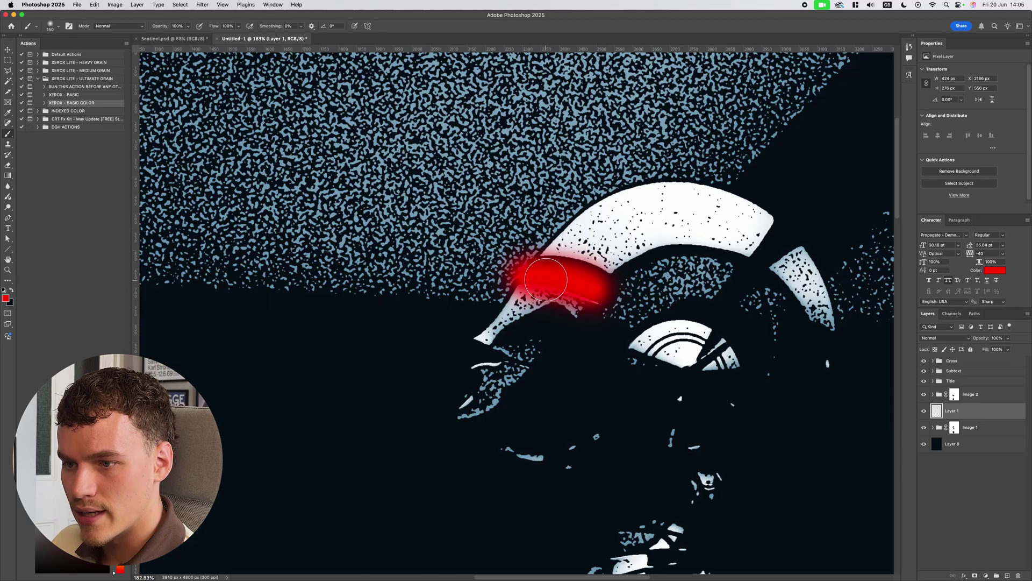
scroll(546, 279, "down", 5)
scroll(572, 286, "up", 5)
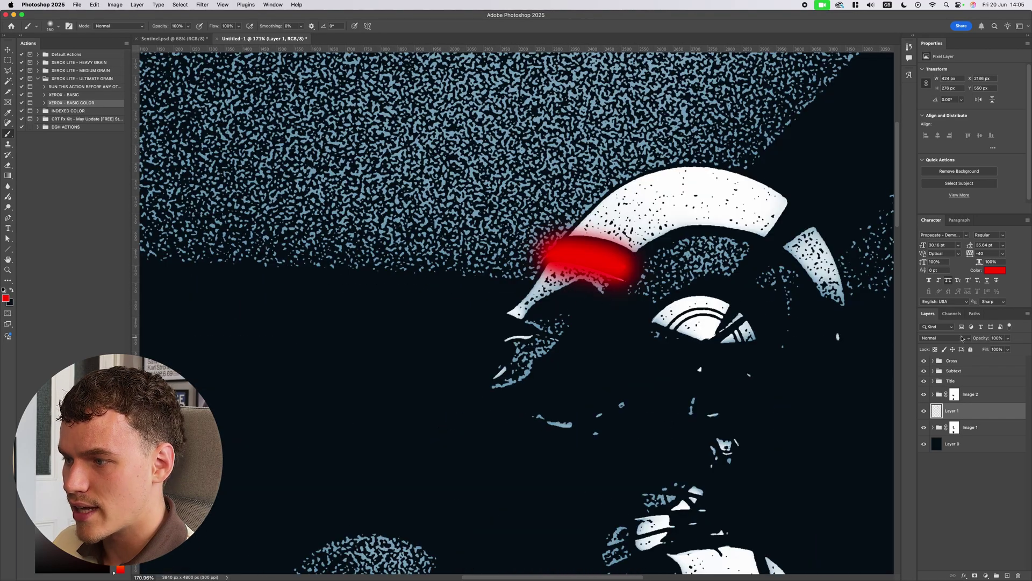
Set the visor glow layer's blend mode to Linear Dodge (Add) and its opacity to 68%.
left_click(945, 338)
left_click(948, 435)
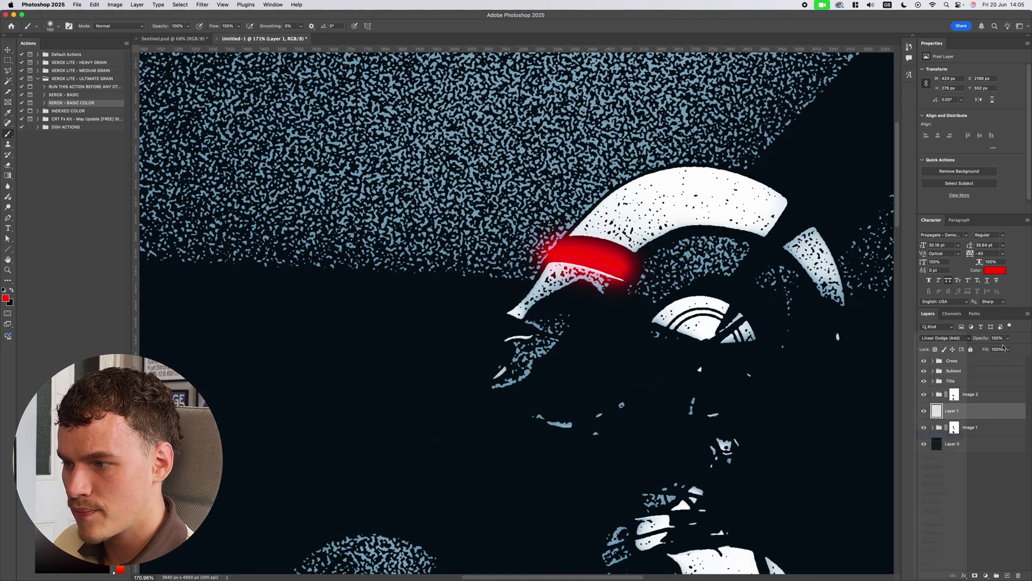
left_click(1009, 338)
mouse_move(1008, 348)
left_mouse_down()
mouse_move(983, 348)
mouse_move(998, 350)
left_mouse_up()
scroll(813, 339, "down", 8)
key("v")
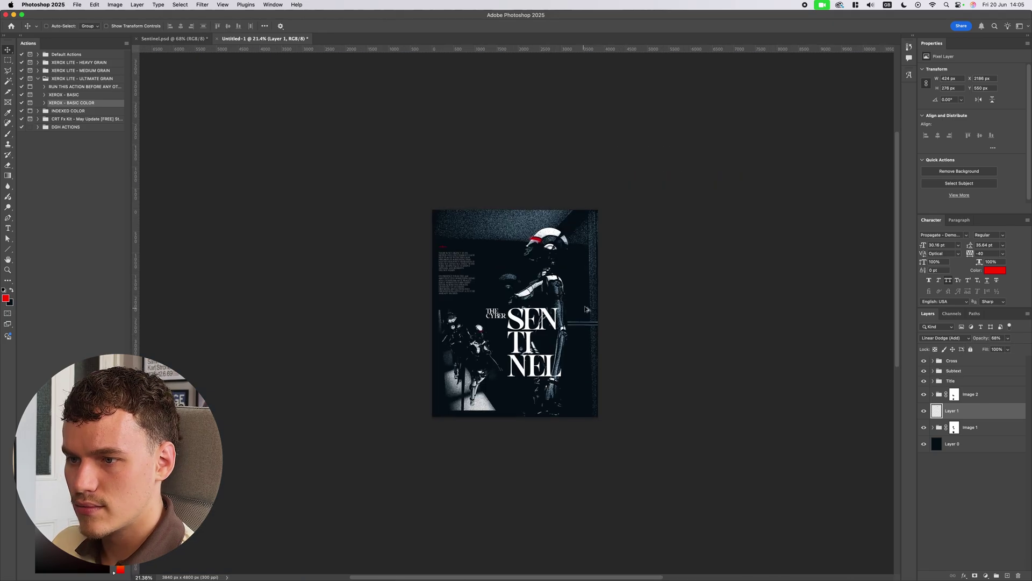
scroll(586, 309, "up", 10)
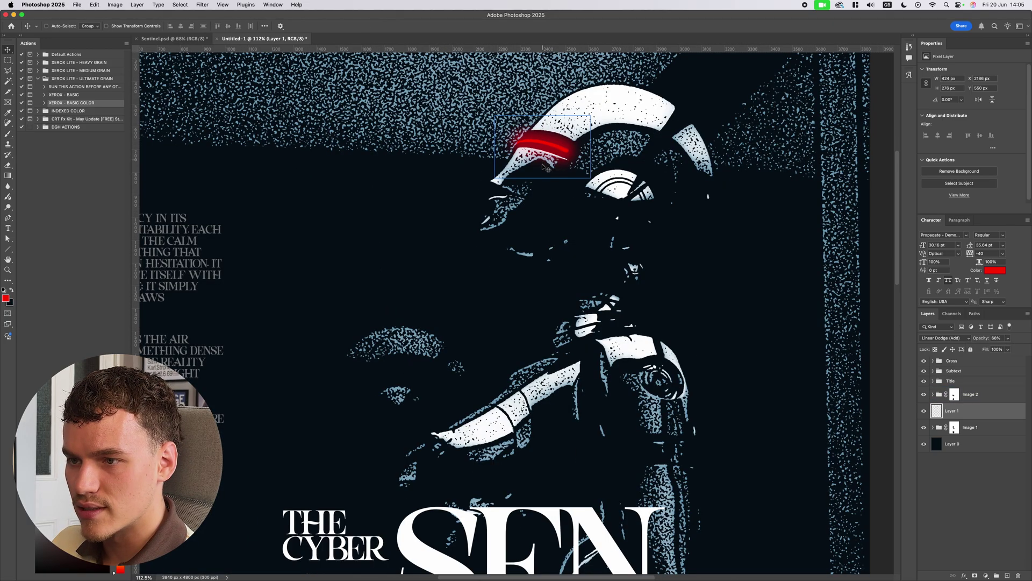
scroll(546, 168, "down", 4)
left_click(1008, 338)
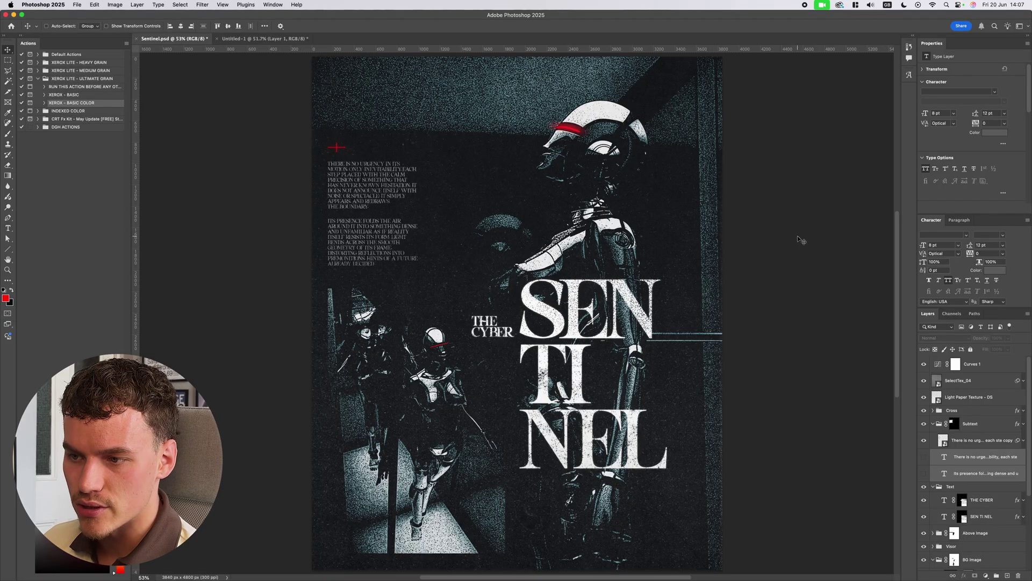
Switch to Sentinel.psd and examine the reference poster's paper texture and distressed text treatment.
scroll(591, 337, "up", 2)
scroll(591, 337, "down", 2)
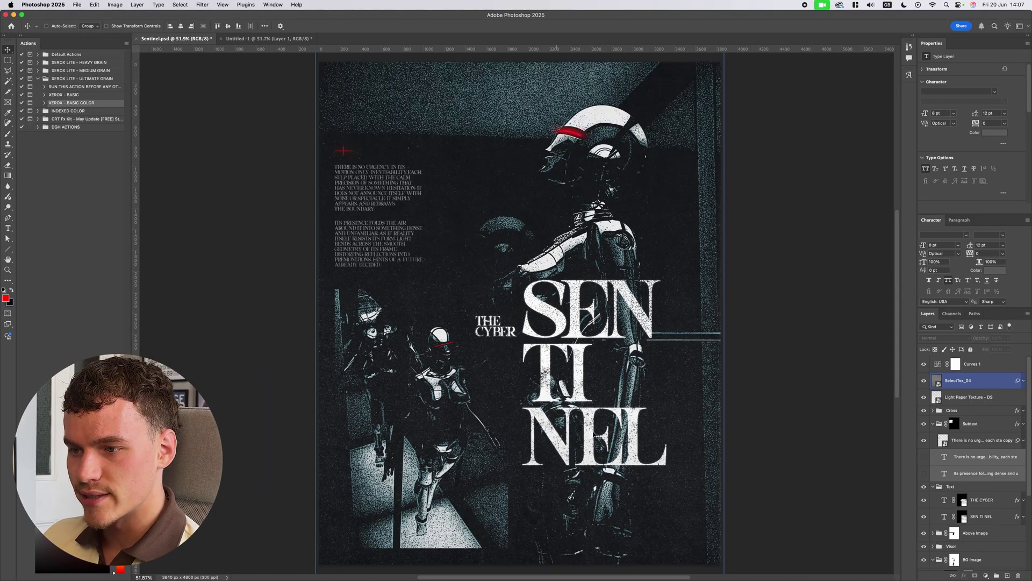
scroll(486, 236, "down", 1)
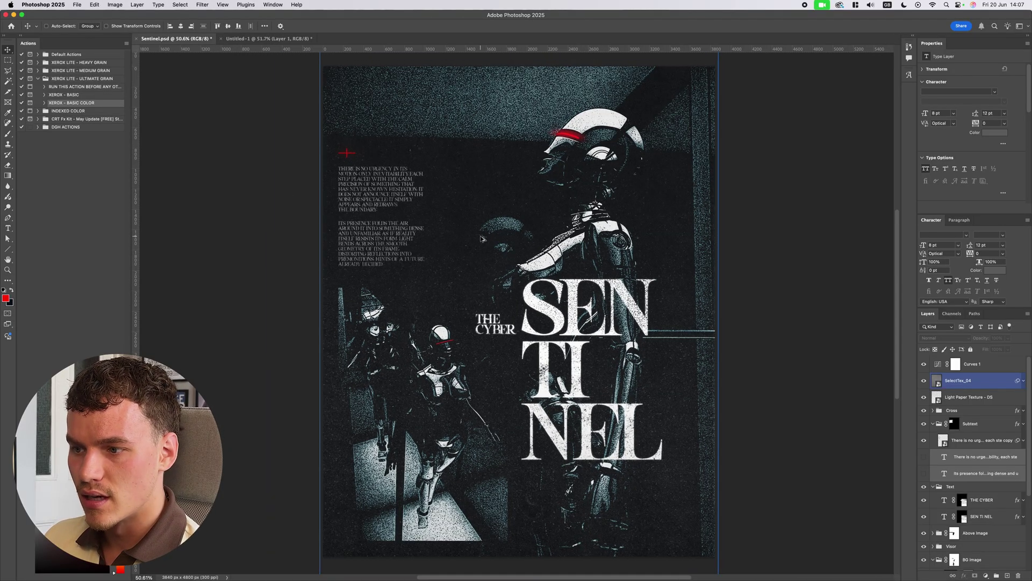
left_click(872, 265)
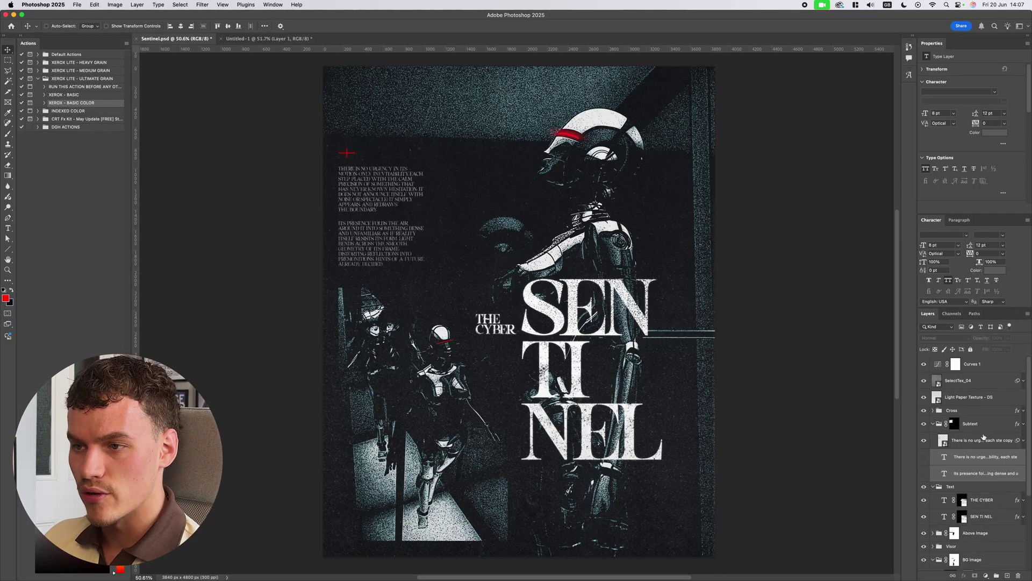
Copy the hex value of the FILL COLOR layer's teal in Sentinel.psd.
scroll(967, 457, "down", 3)
left_click(953, 530)
double_click(952, 529)
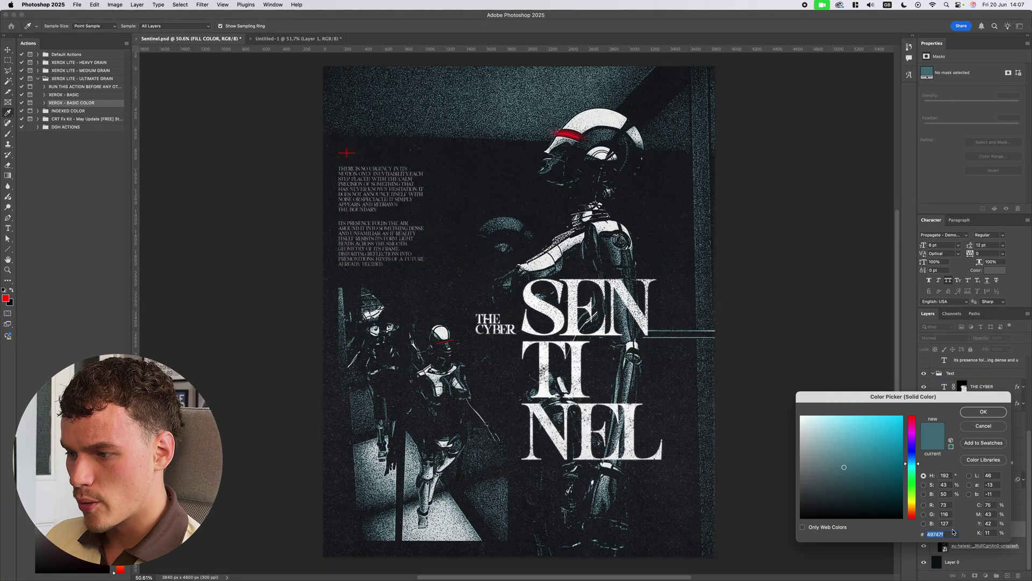
left_click(977, 412)
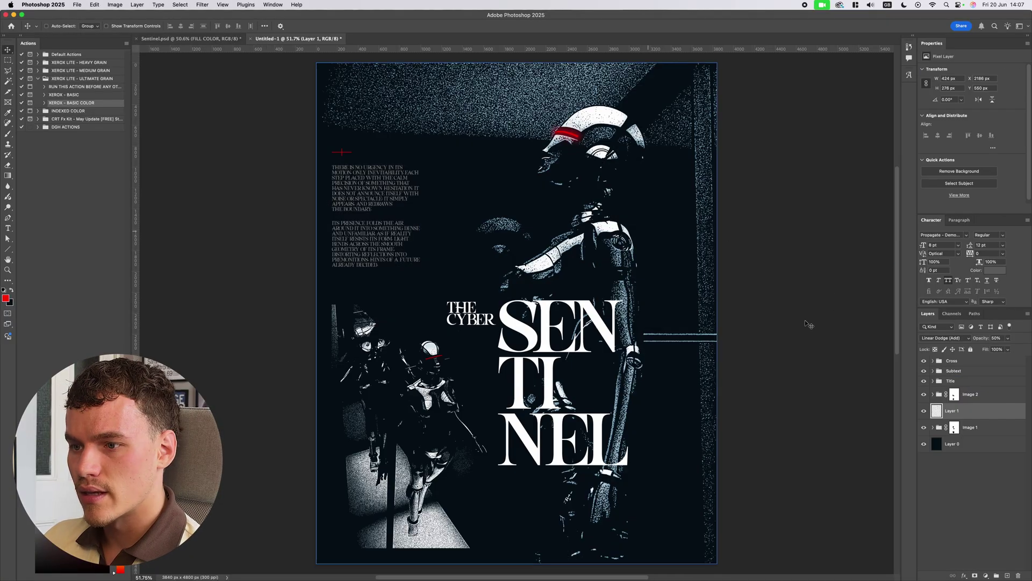
Switch to Untitled-1 and set the Image 2 group's FILL COLOR layer to #49747f, collapsing the group.
left_click(947, 434)
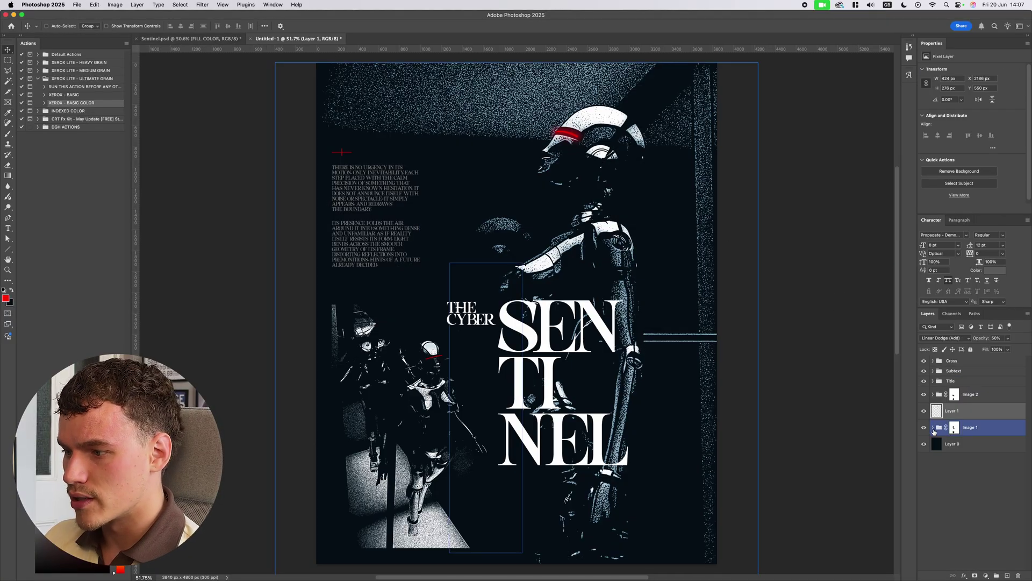
left_click(934, 428)
double_click(951, 509)
type("49747f")
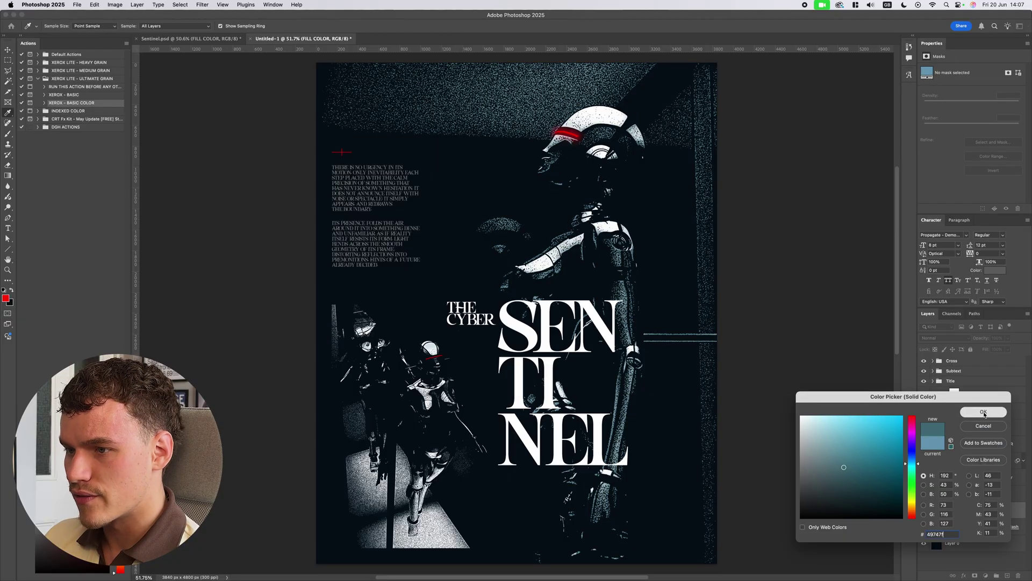
left_click(984, 413)
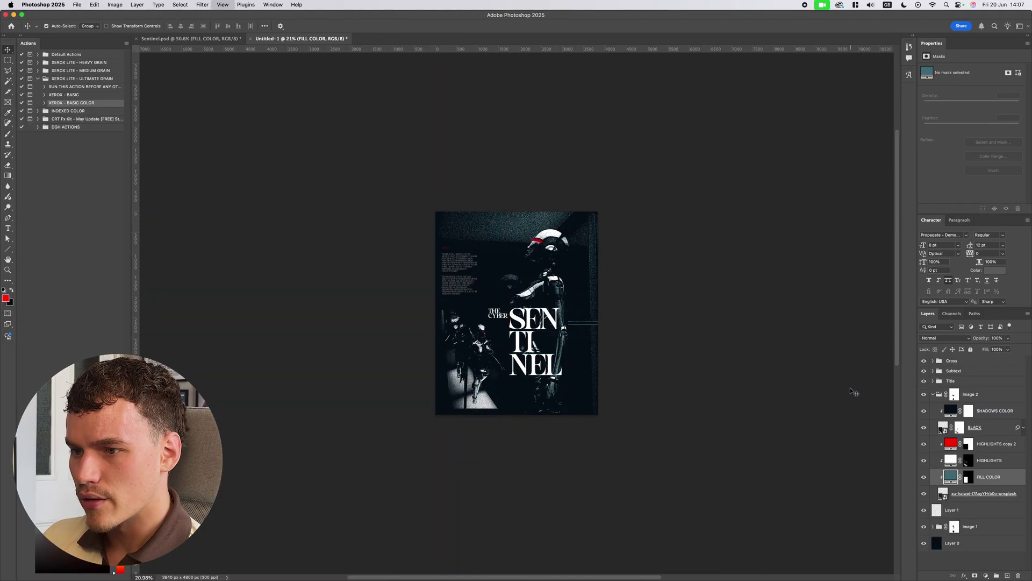
key("super+0")
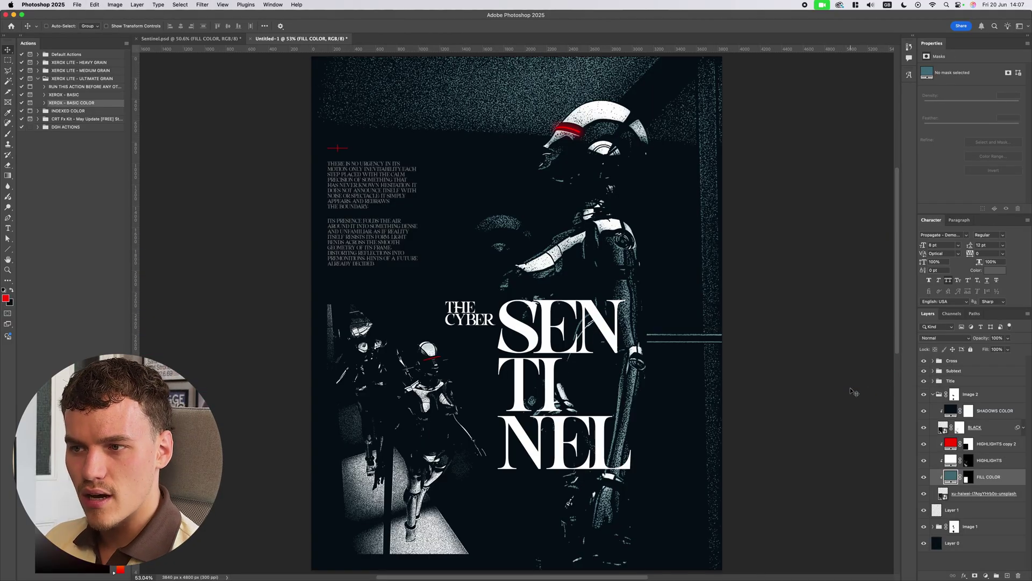
left_click(948, 395)
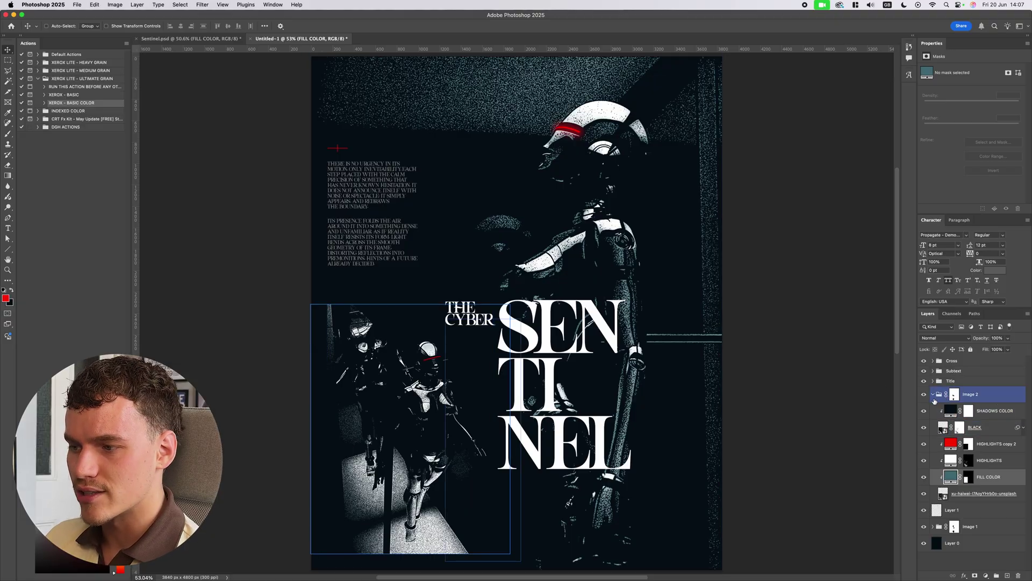
left_click(933, 395)
scroll(569, 348, "down", 1)
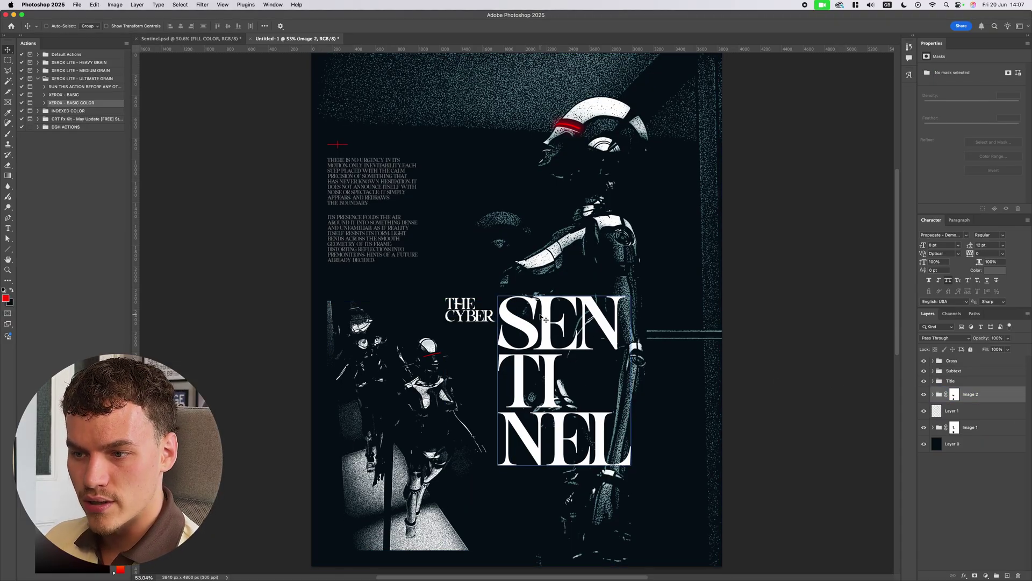
Expand the Title group and add a Drop Shadow effect to the THE CYBER text layer.
left_click(923, 381)
left_click(924, 381)
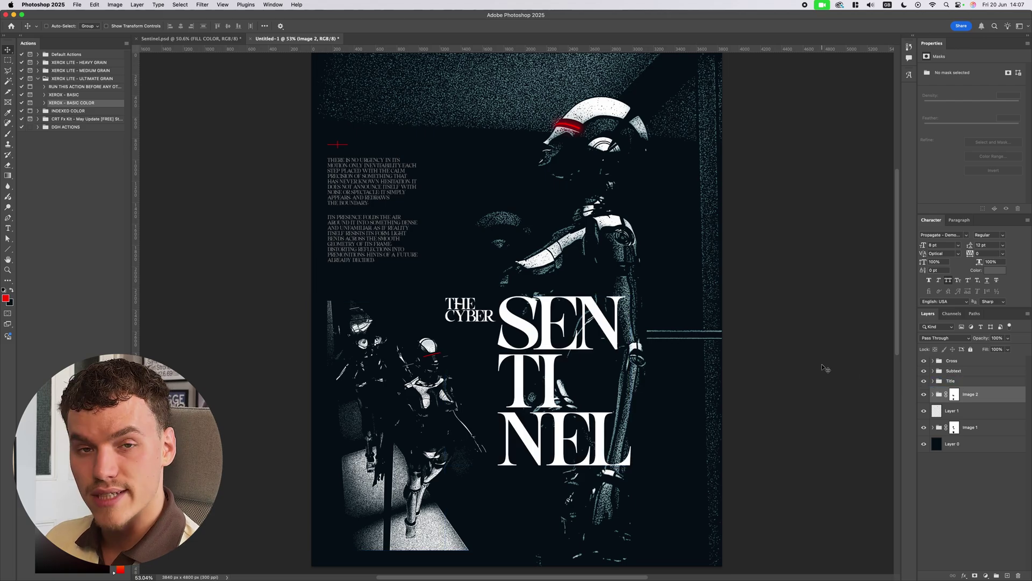
left_click(952, 381)
left_click(923, 380)
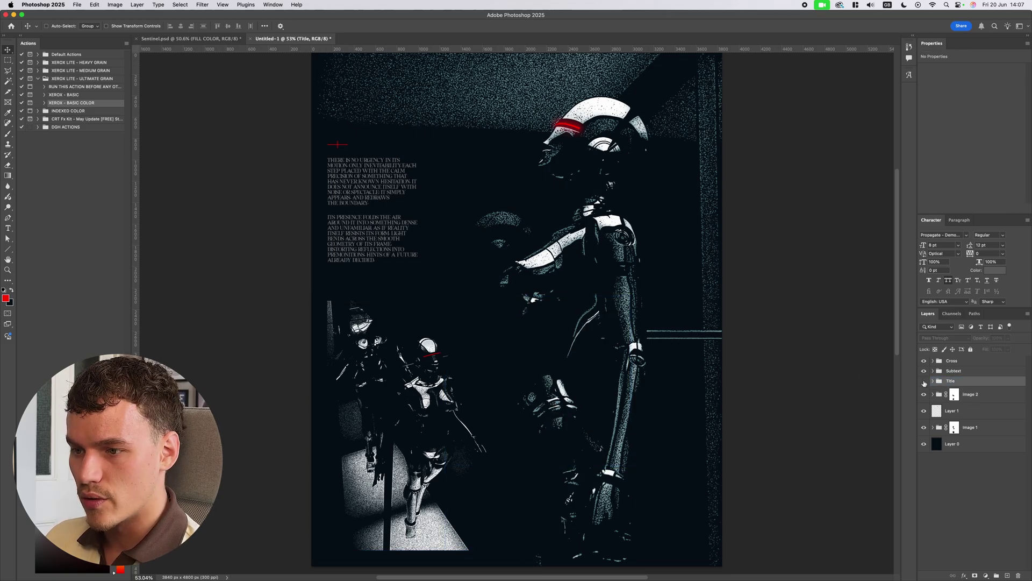
left_click(924, 382)
left_click(933, 381)
left_click(988, 397)
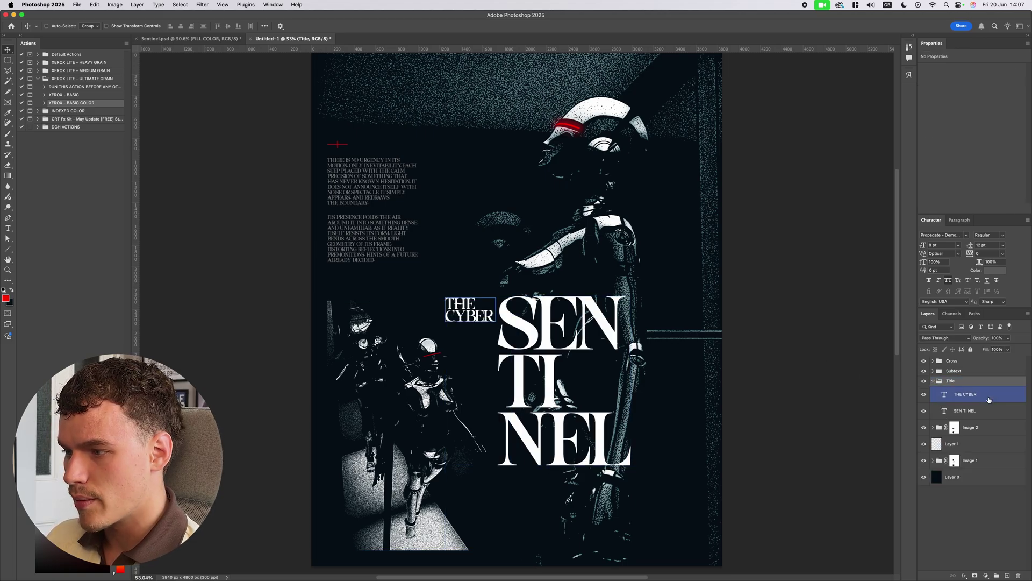
left_click(963, 576)
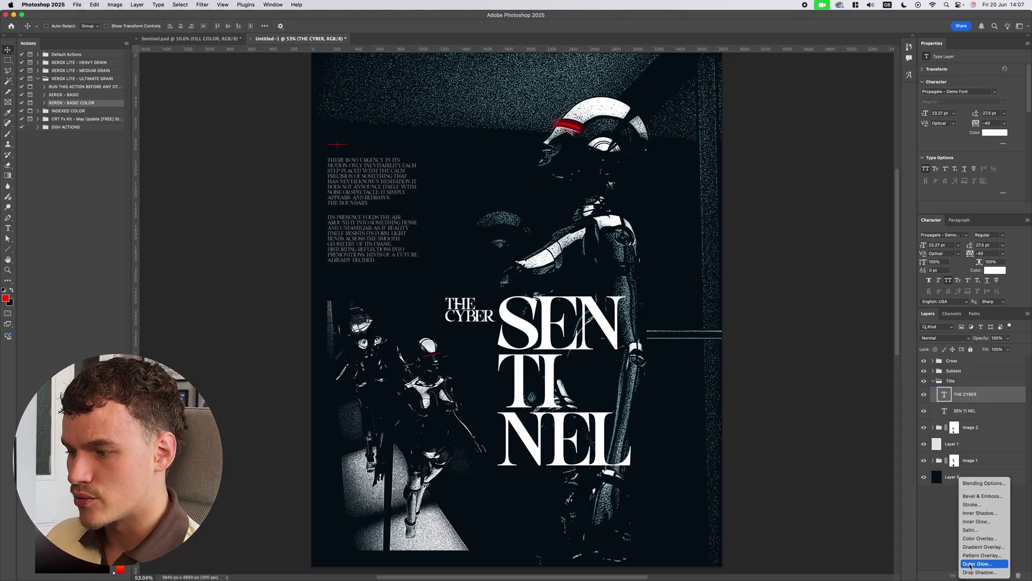
left_click(975, 569)
left_click_drag(764, 200, 823, 210)
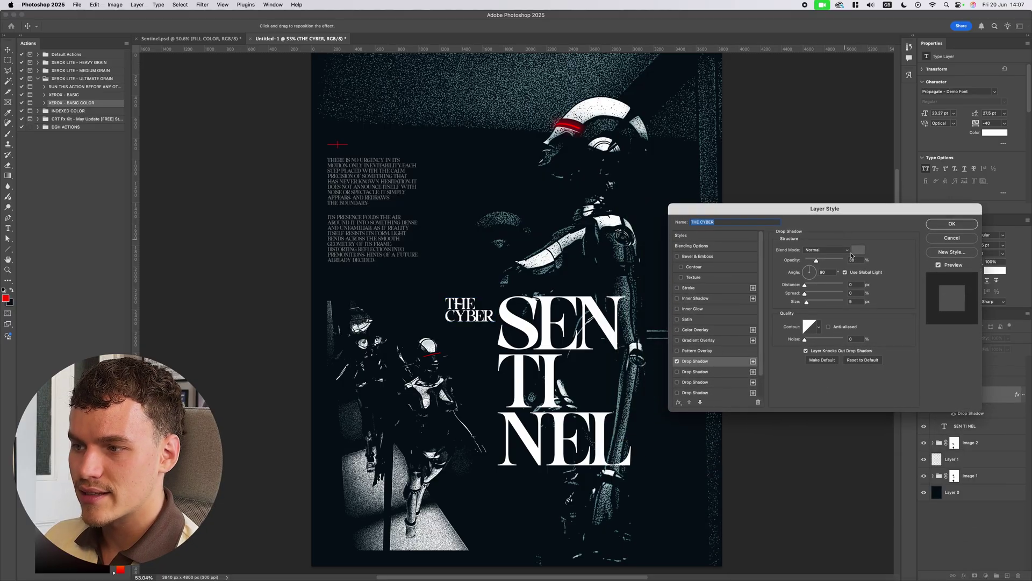
Set the THE CYBER drop shadow's colour to white (ffffff).
left_click(860, 252)
type("ffffff")
key("Return")
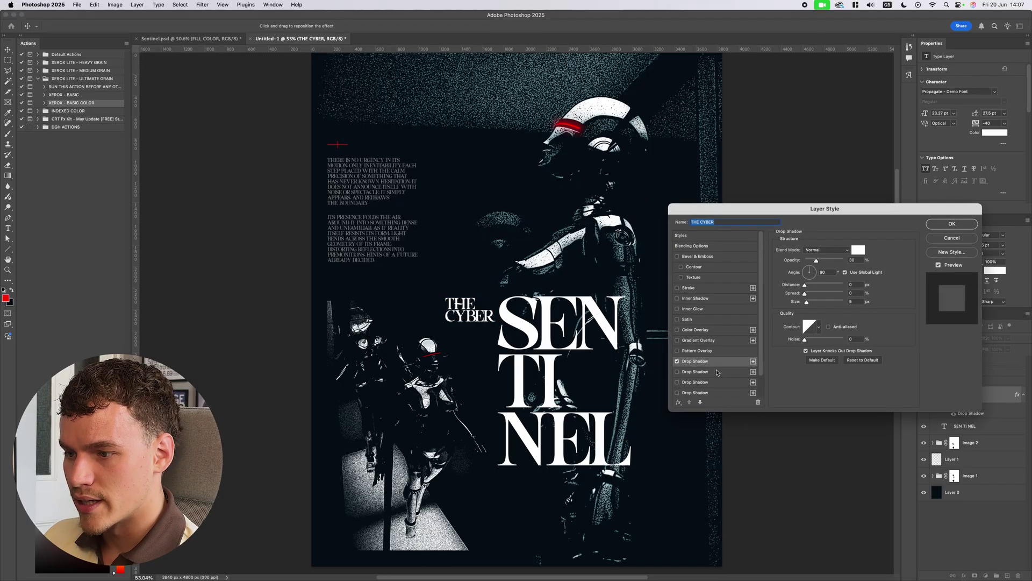
Delete the unused extra Drop Shadow entries from the layer style, keeping only the active one.
scroll(721, 375, "down", 2)
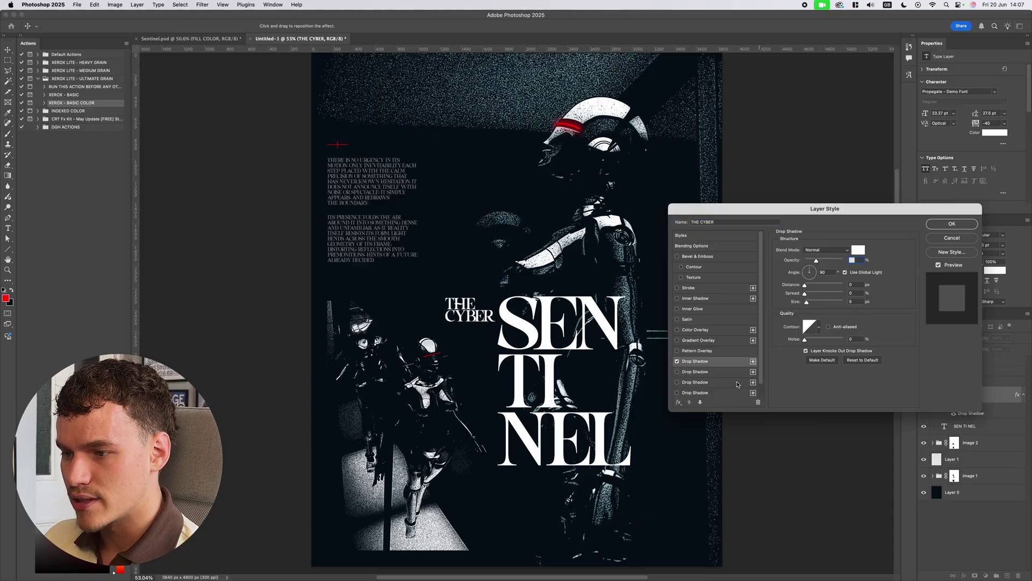
left_click(734, 391)
left_click(758, 402)
left_click(758, 403)
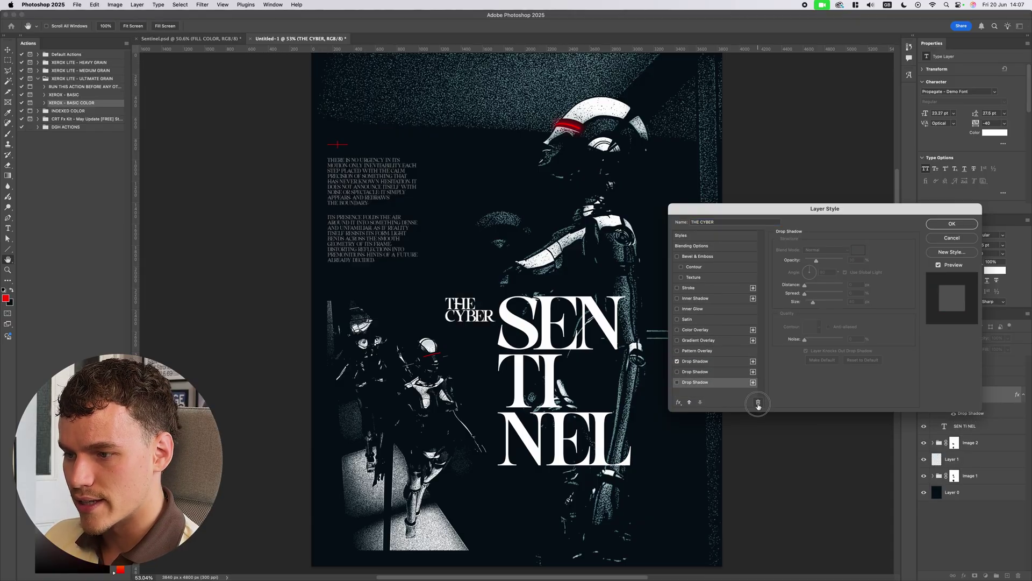
left_click(758, 403)
left_click(758, 402)
Set the drop shadow's opacity to 100% and its size to 2 px.
left_click_drag(828, 262, 851, 259)
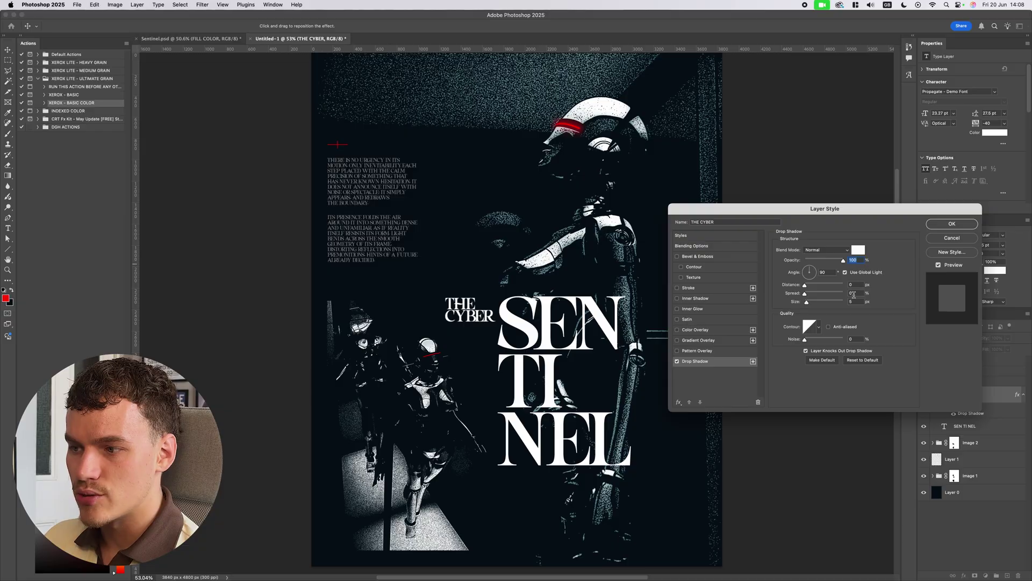
left_click_drag(858, 303, 792, 300)
type("2")
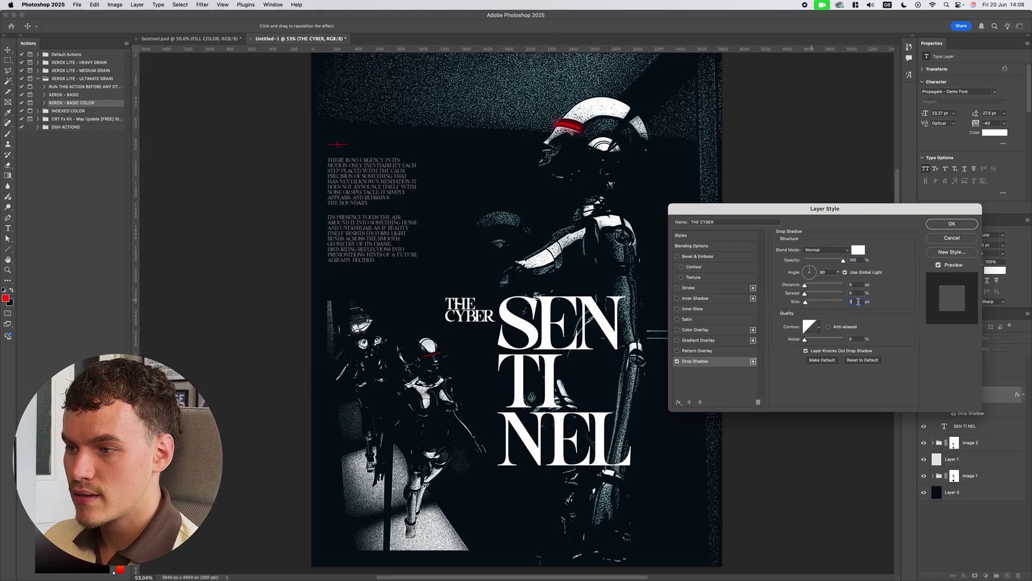
Add three more copies of the white drop shadow with larger sizes to build a glow, and apply the layer style.
left_click(754, 361)
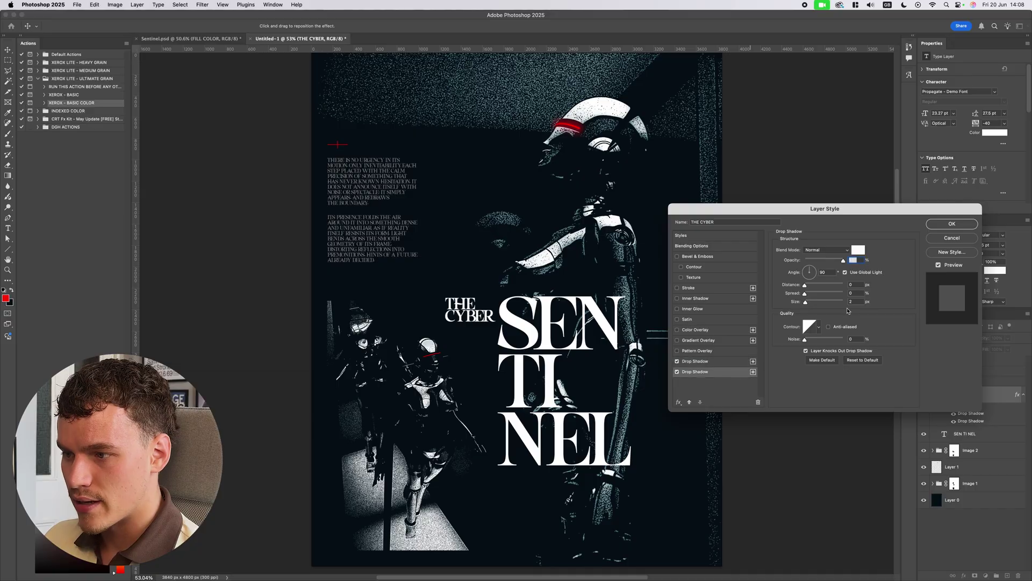
left_click_drag(805, 302, 810, 302)
left_click(753, 372)
left_click(753, 383)
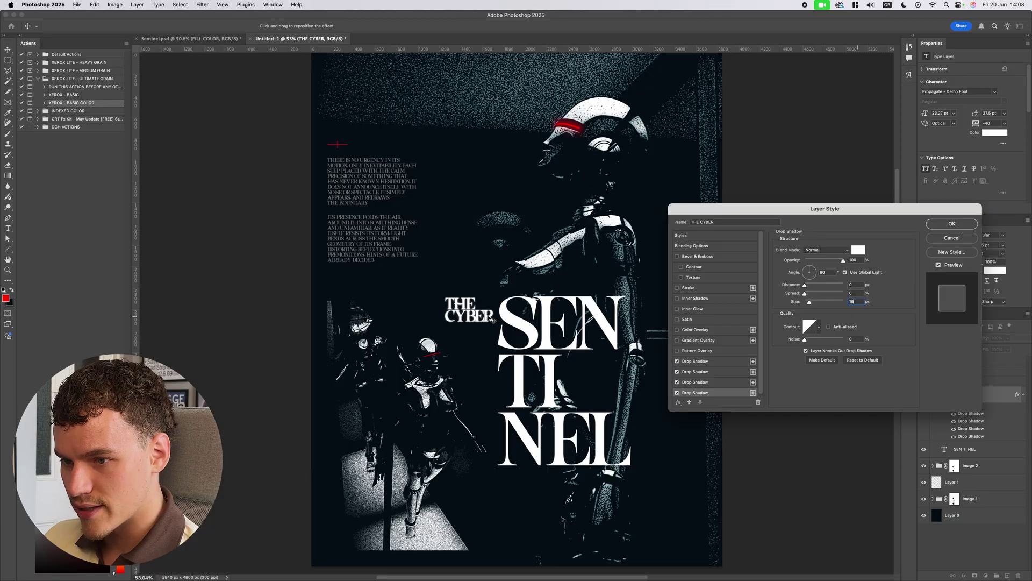
left_click(952, 223)
Copy the THE CYBER layer style, paste it onto the SEN TI NEL text layer, and inspect the glow up close.
right_click(988, 394)
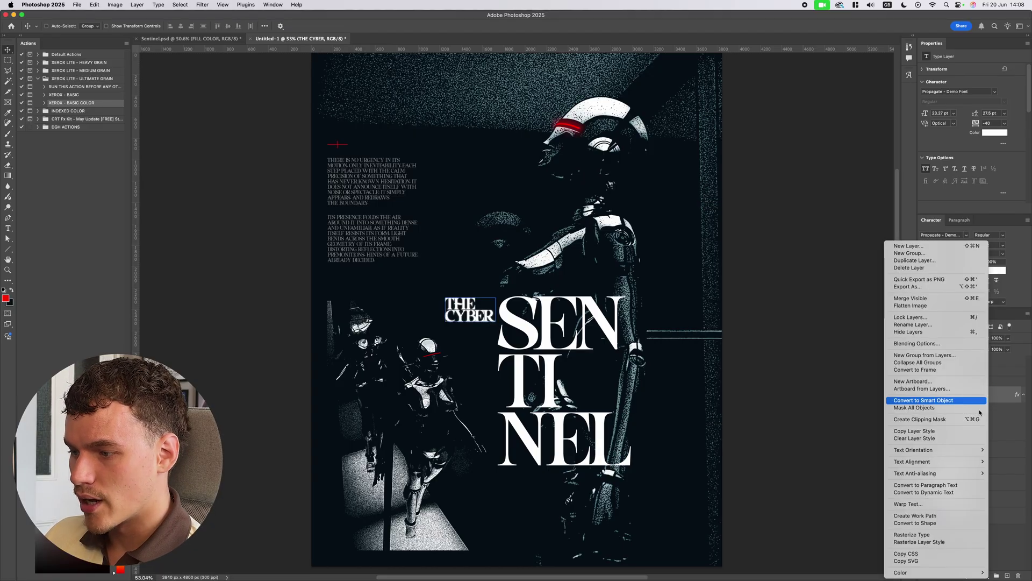
key("Escape")
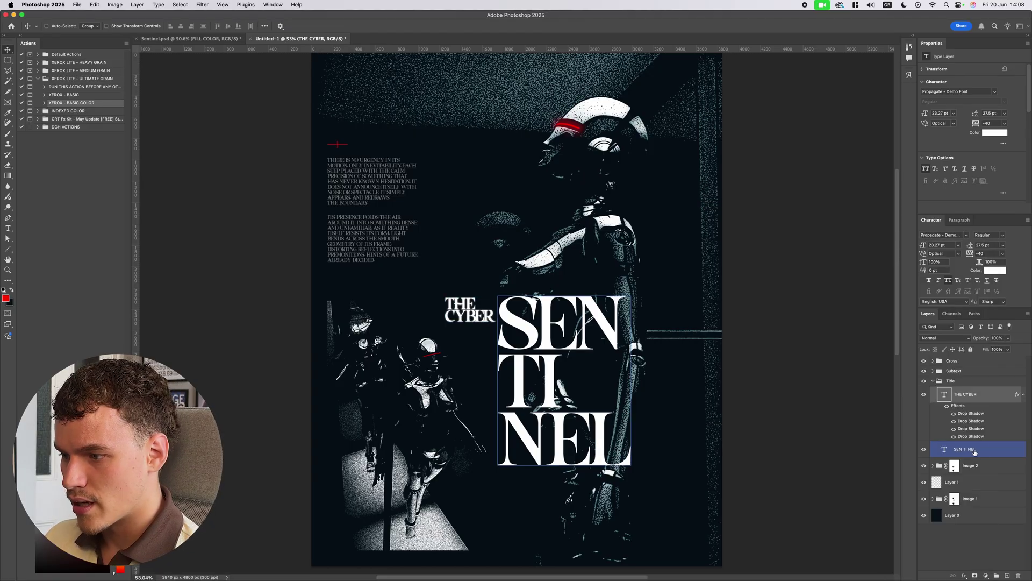
right_click(975, 449)
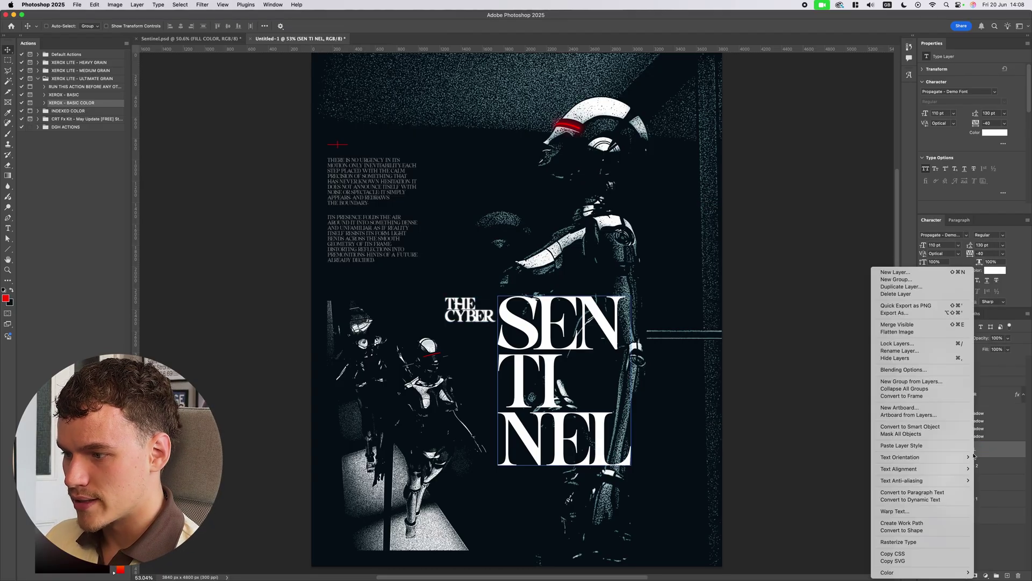
left_click(929, 445)
scroll(806, 437, "down", 5)
scroll(806, 436, "up", 5)
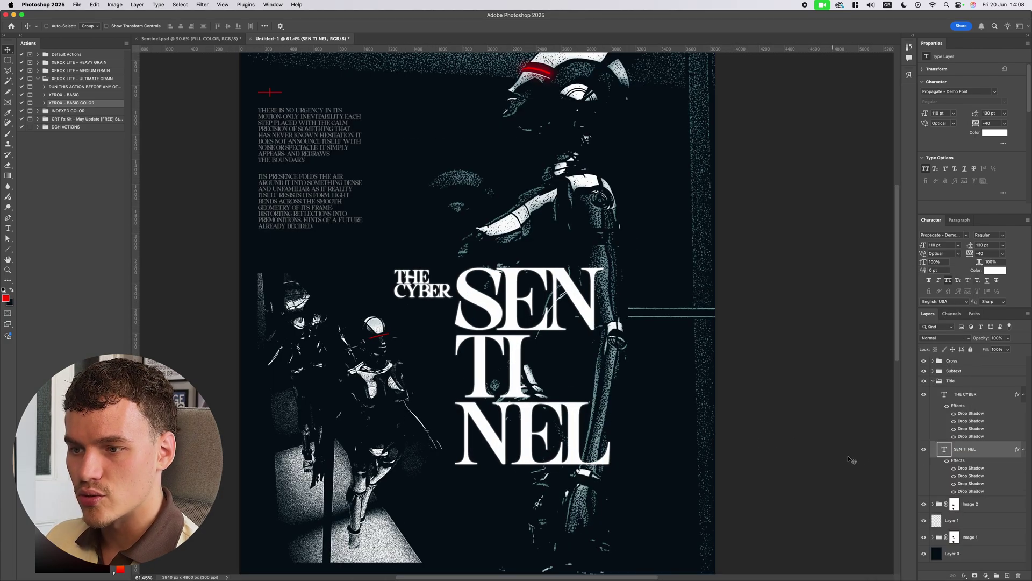
scroll(811, 421, "down", 2)
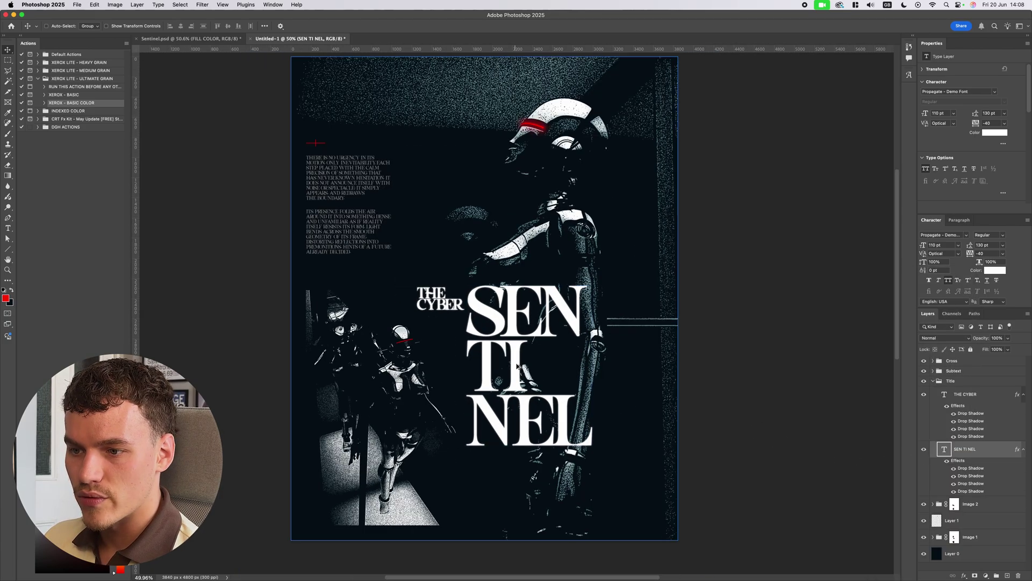
scroll(491, 423, "up", 10)
scroll(491, 423, "down", 10)
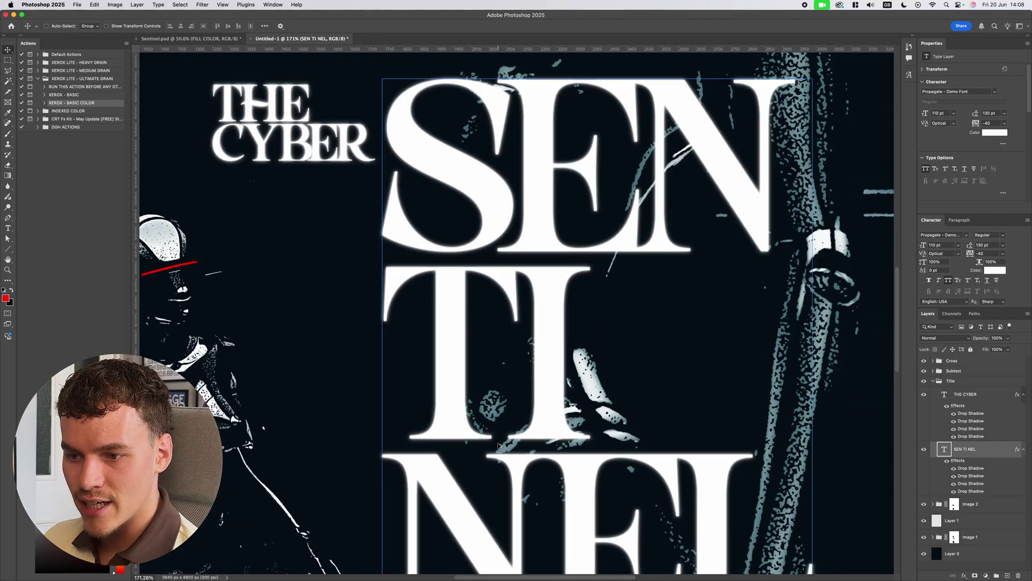
scroll(774, 427, "left", 1)
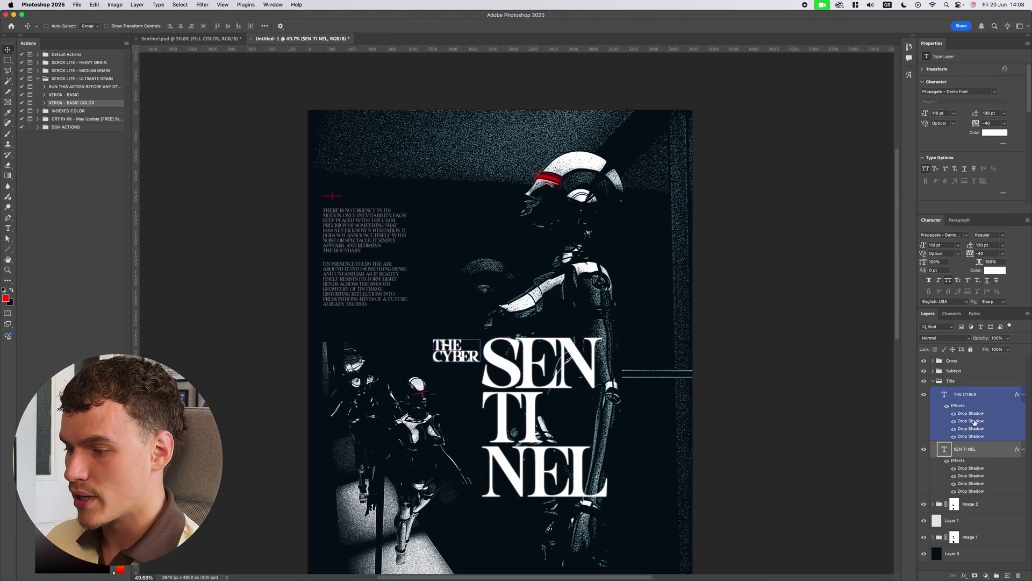
Collapse the Title group, add a layer mask to it and invert the mask to black.
left_click(1024, 449, "alt")
left_click(944, 382)
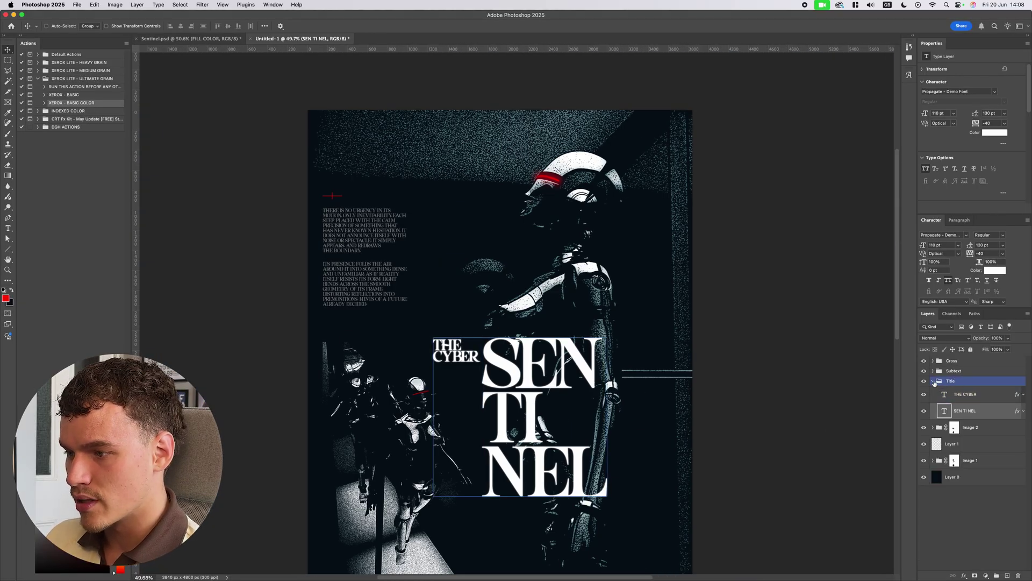
left_click(933, 381)
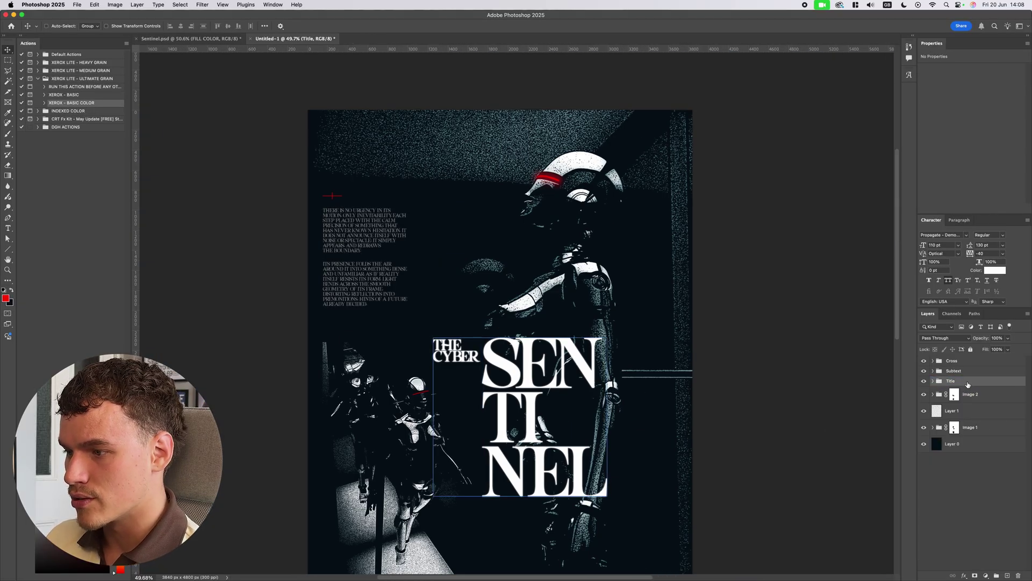
left_click(974, 576)
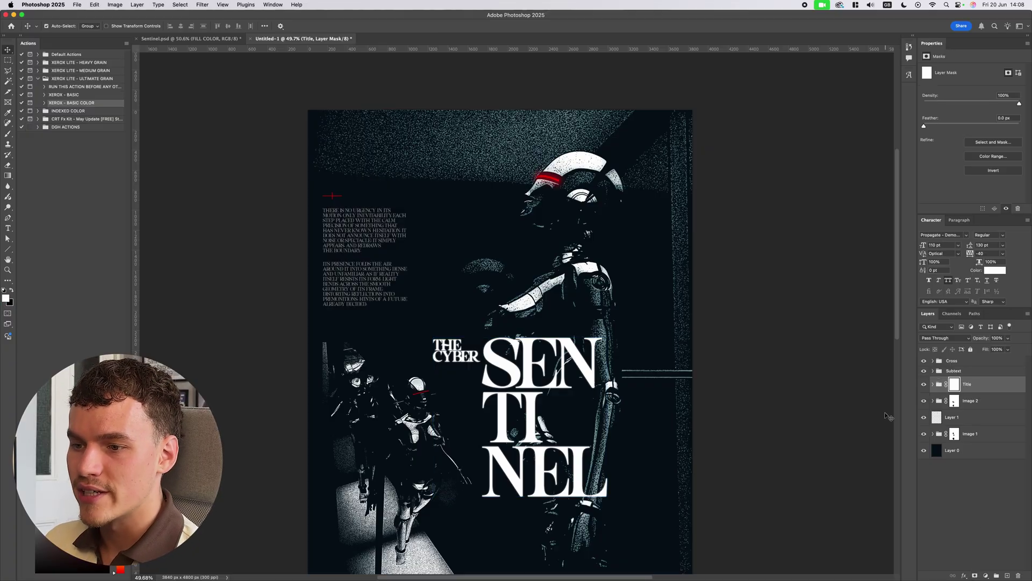
key("super+i")
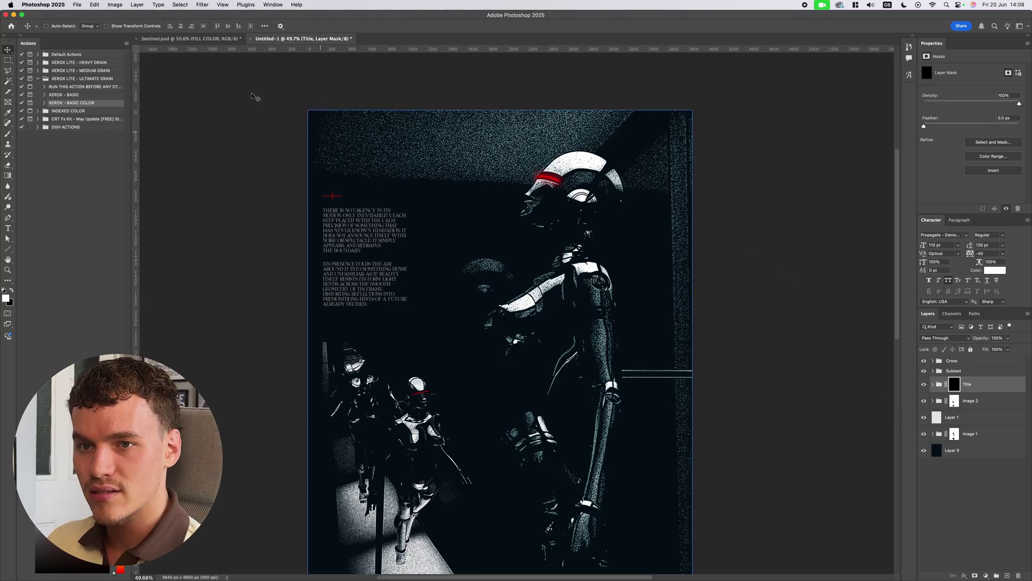
Switch to the Brush tool, look through the Special Effects Brushes and choose a recently used spatter brush.
key("b")
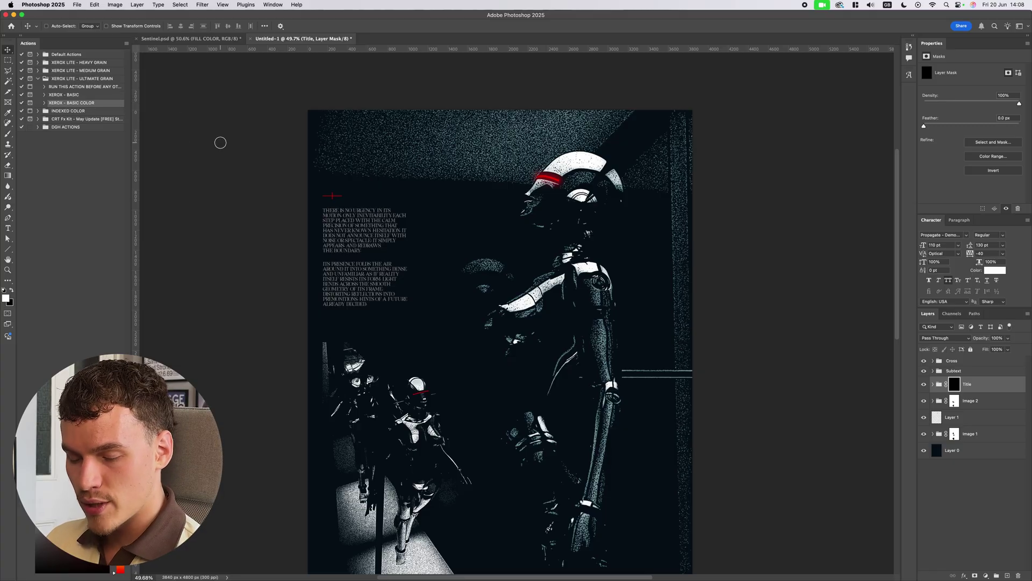
left_click(58, 25)
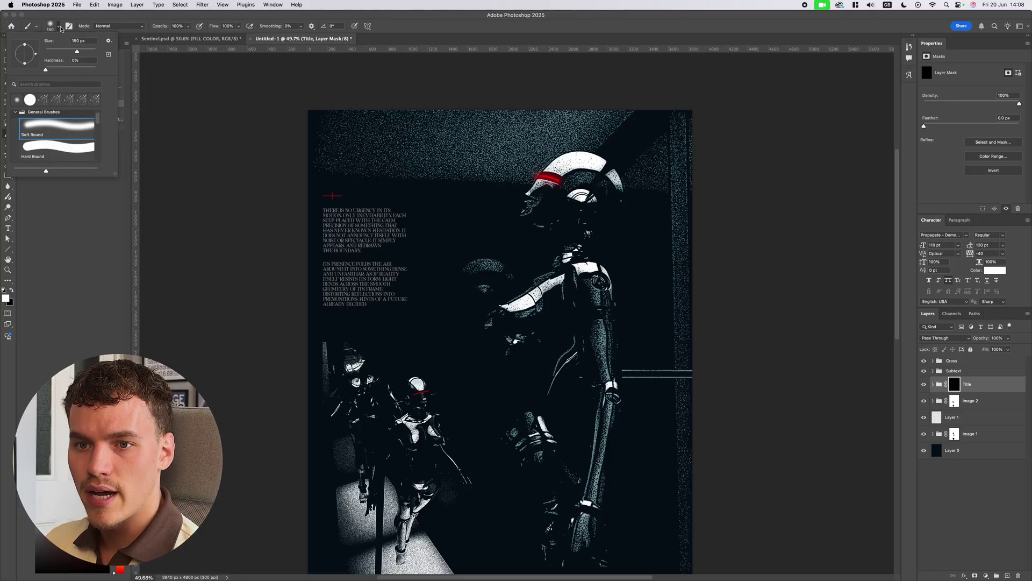
left_click(43, 100)
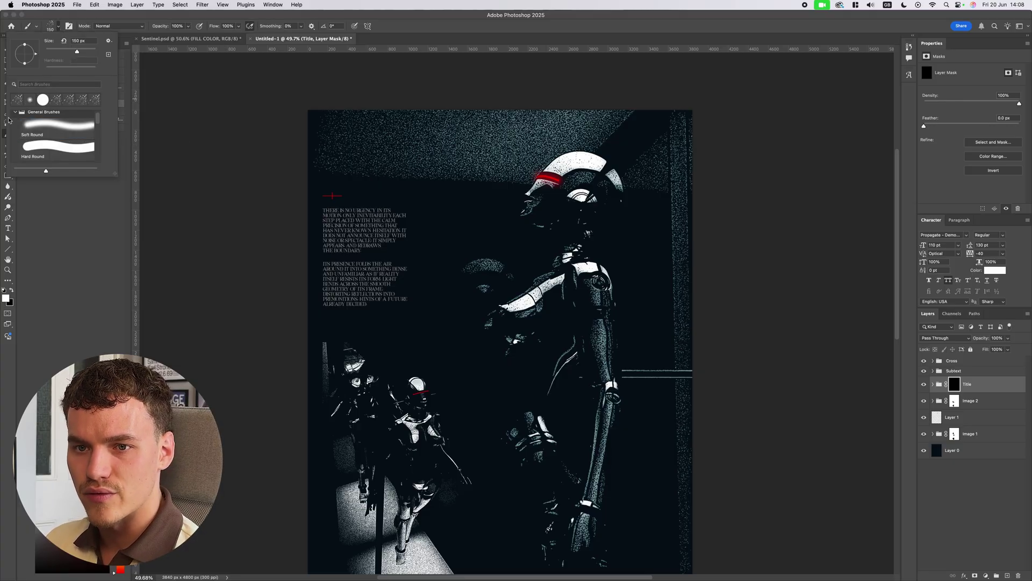
scroll(64, 145, "down", 3)
scroll(64, 144, "up", 4)
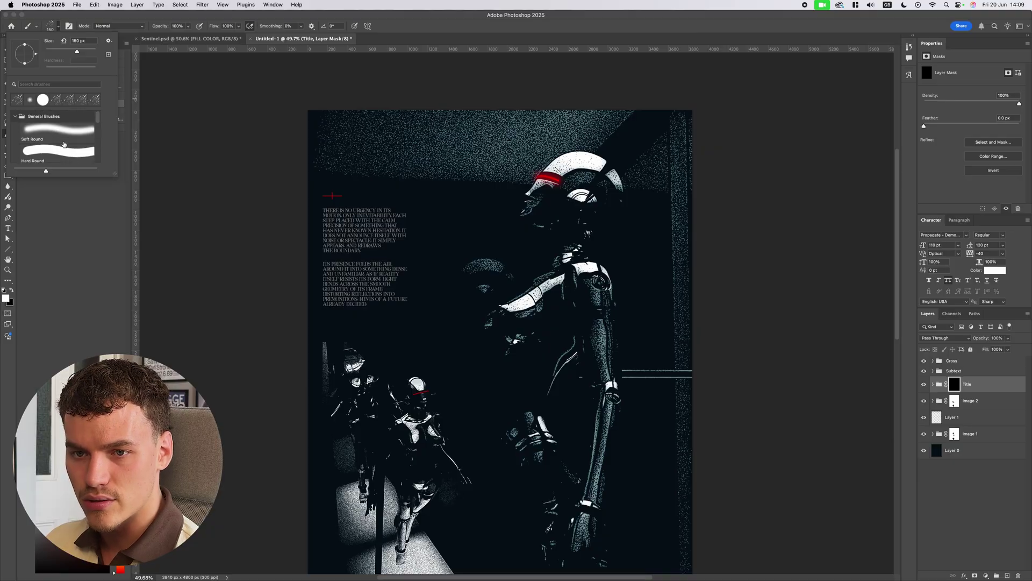
left_click(14, 117)
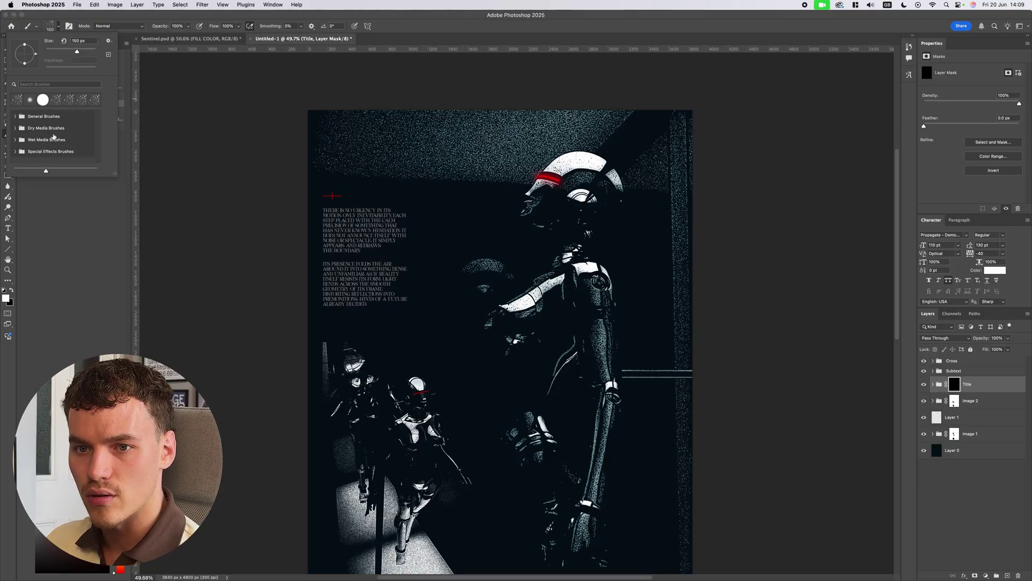
left_click(15, 151)
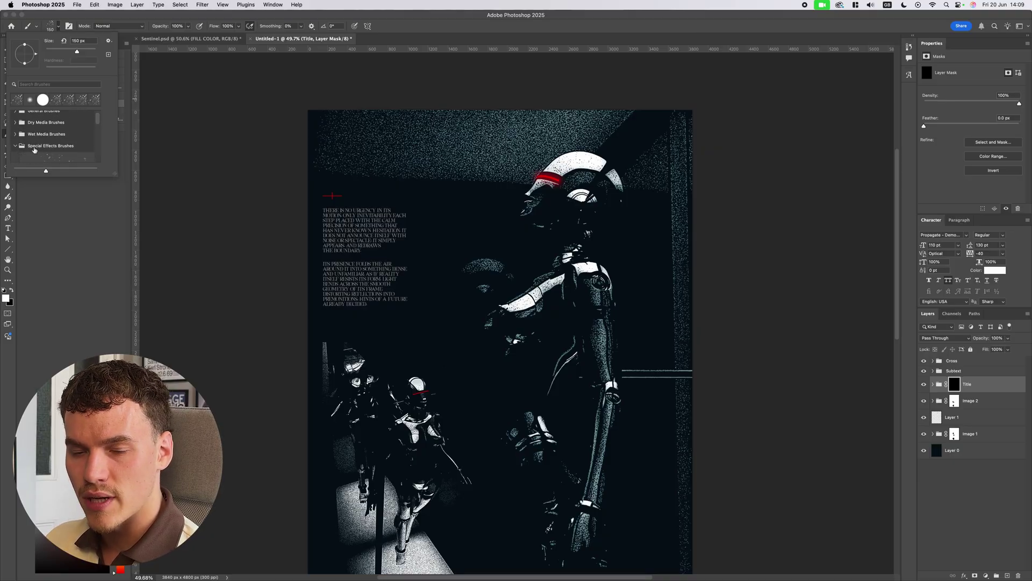
scroll(56, 148, "down", 1)
scroll(33, 155, "down", 1)
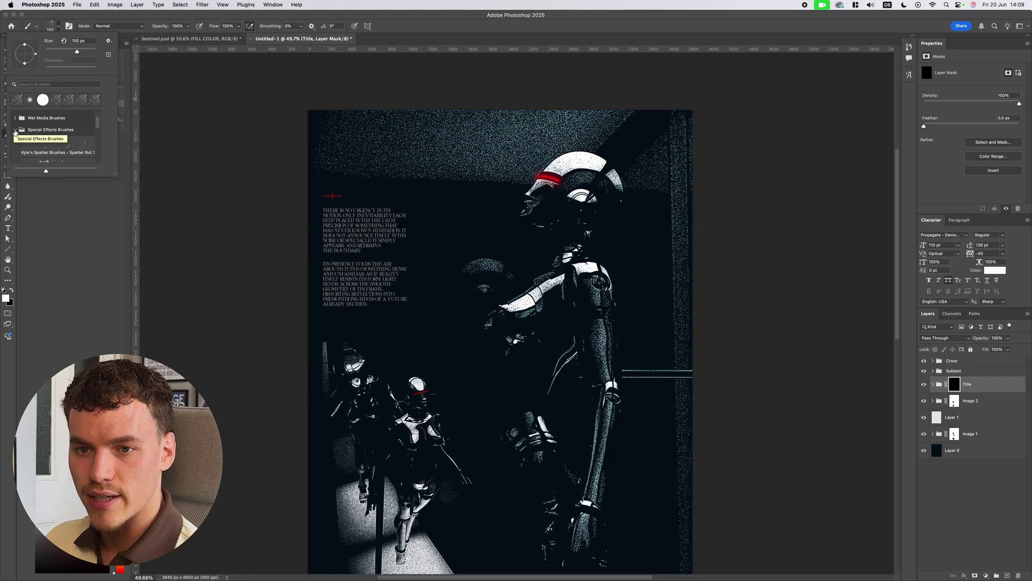
left_click(17, 99)
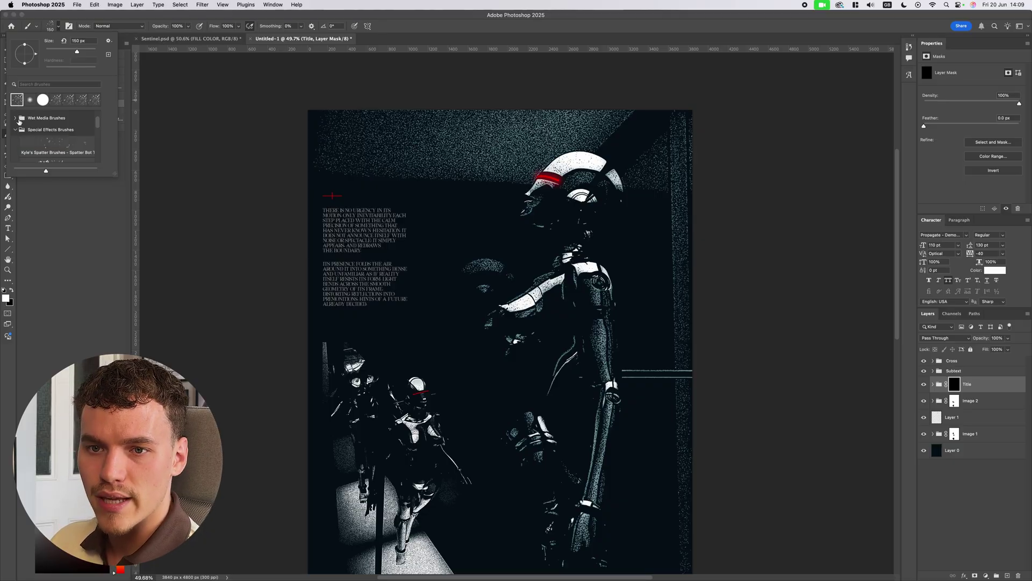
left_click(16, 129)
left_click(423, 212)
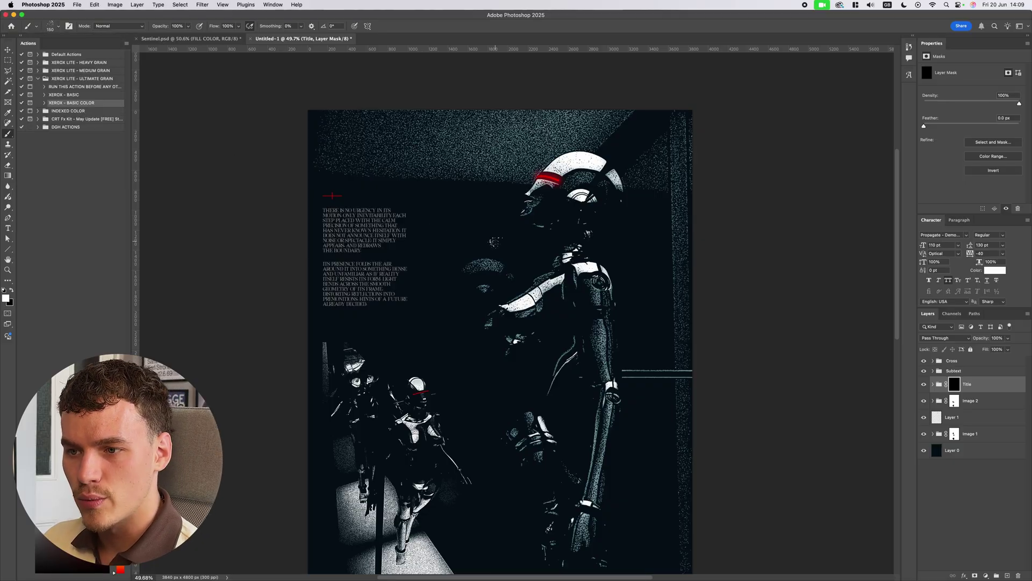
Dab test marks in red with the spatter brush on a new layer above the Title group, and delete that layer.
scroll(494, 243, "up", 5)
scroll(495, 243, "down", 4)
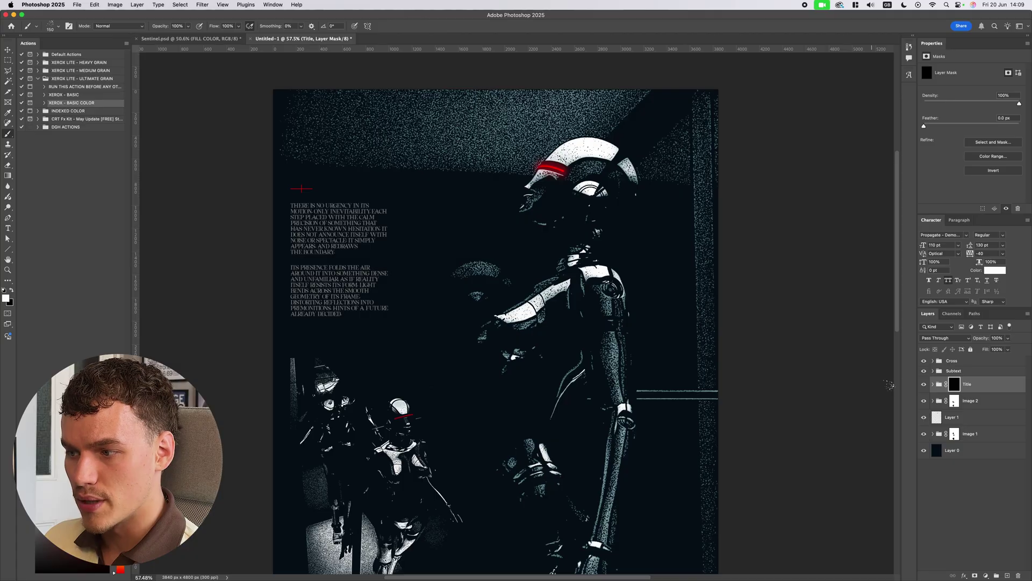
scroll(379, 243, "down", 2)
left_click(1006, 575)
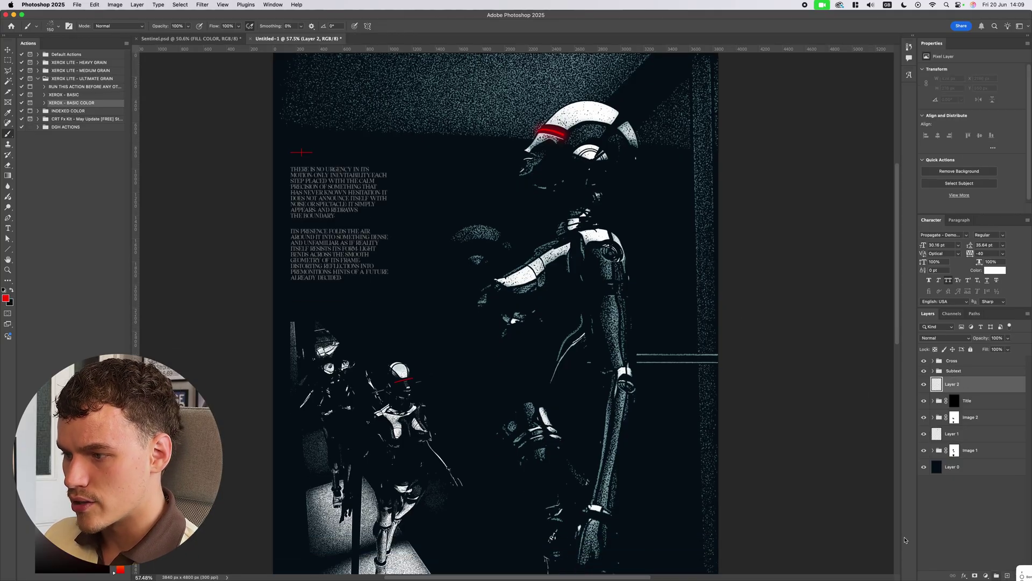
left_click(459, 366)
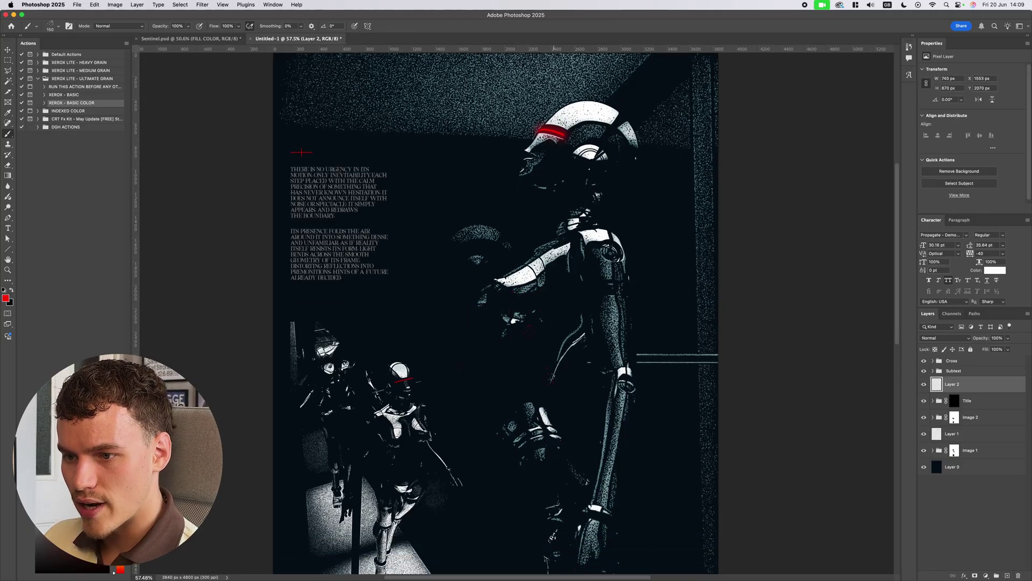
left_click(489, 398)
left_click(484, 397)
left_click(501, 412)
left_click(557, 396)
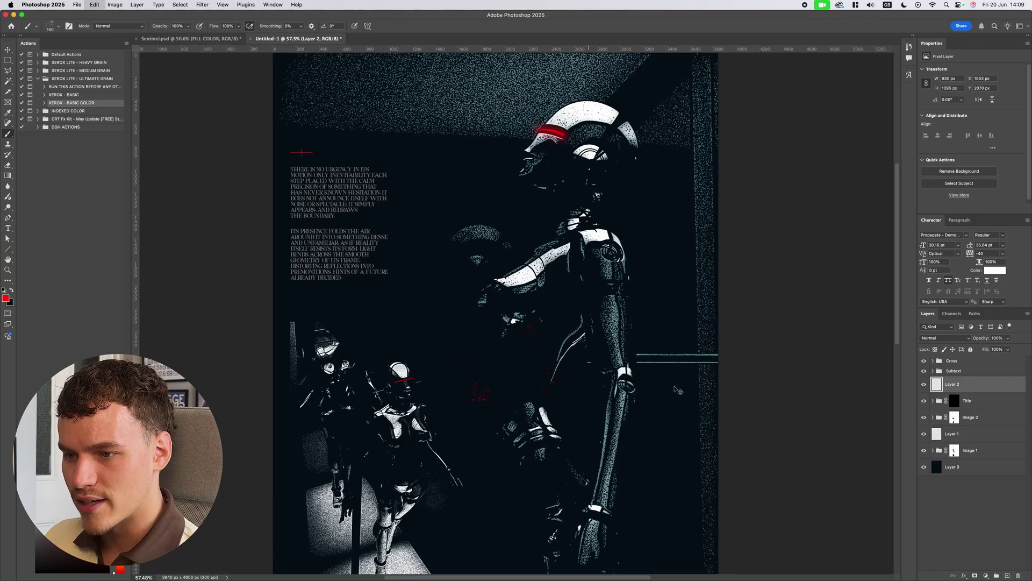
key("BackSpace")
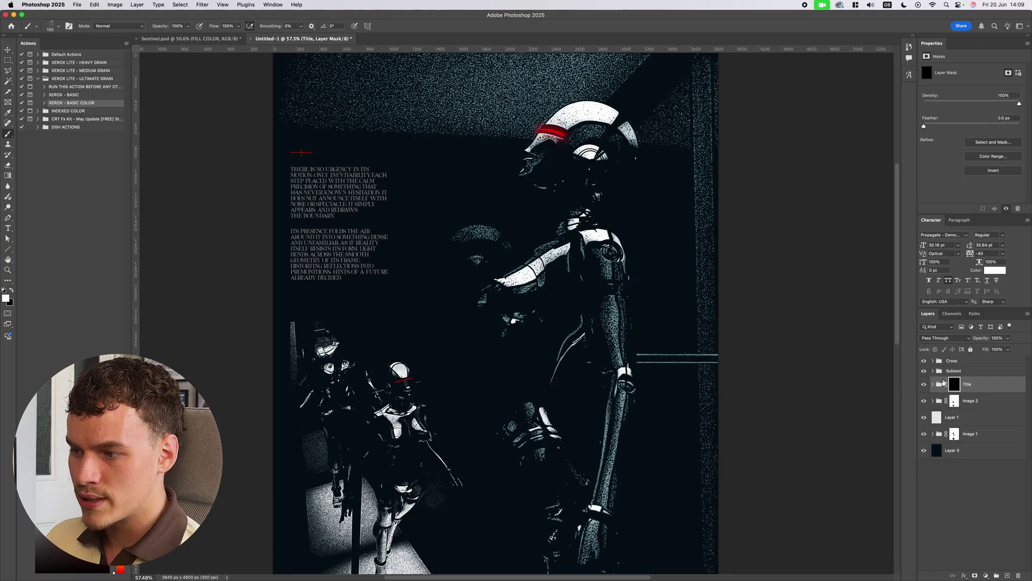
Enlarge the spatter brush to 400 px and paint white on the Title group's mask to reveal THE CYBER SENTINEL with distressed letters.
key("bracketright")
key("bracketright")
key("bracketright")
key("bracketright")
key("bracketright")
key("bracketright")
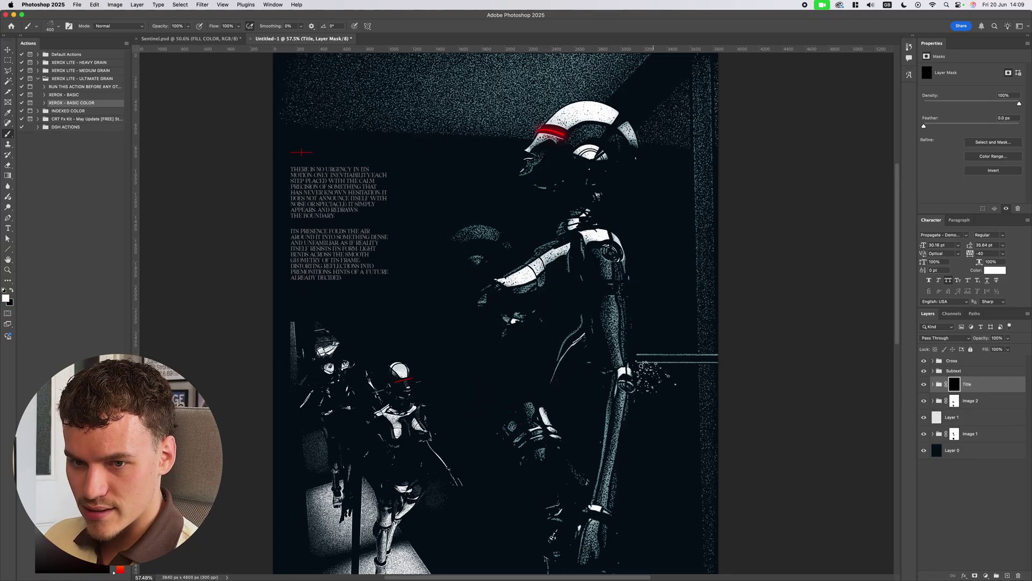
scroll(653, 377, "down", 3)
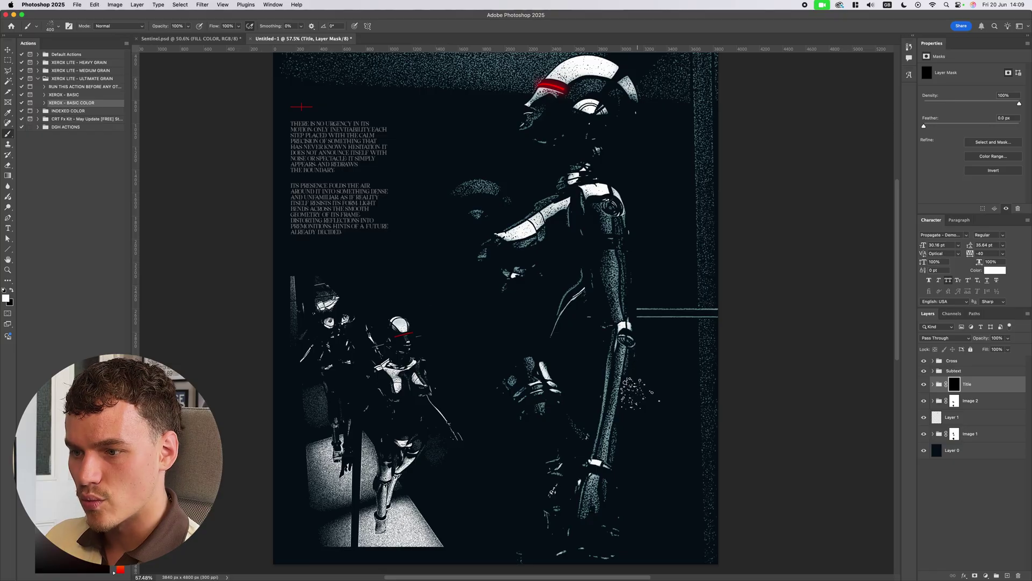
mouse_move(652, 275)
left_mouse_down()
mouse_move(431, 283)
mouse_move(700, 278)
mouse_move(418, 294)
mouse_move(361, 348)
mouse_move(502, 374)
mouse_move(646, 367)
mouse_move(689, 377)
mouse_move(658, 404)
mouse_move(682, 455)
mouse_move(711, 384)
left_mouse_up()
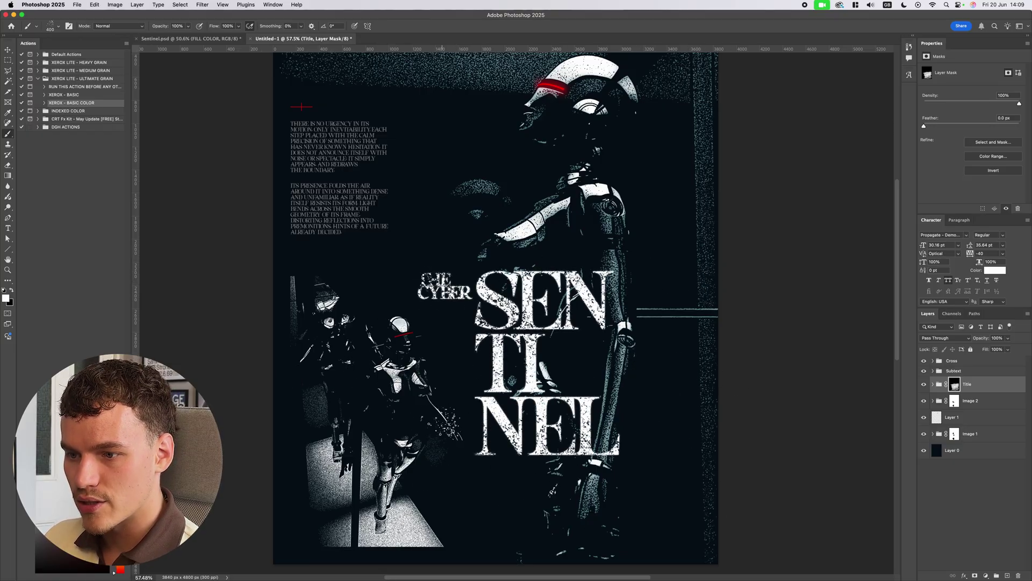
left_click(435, 293)
scroll(443, 283, "up", 10)
scroll(543, 285, "down", 3)
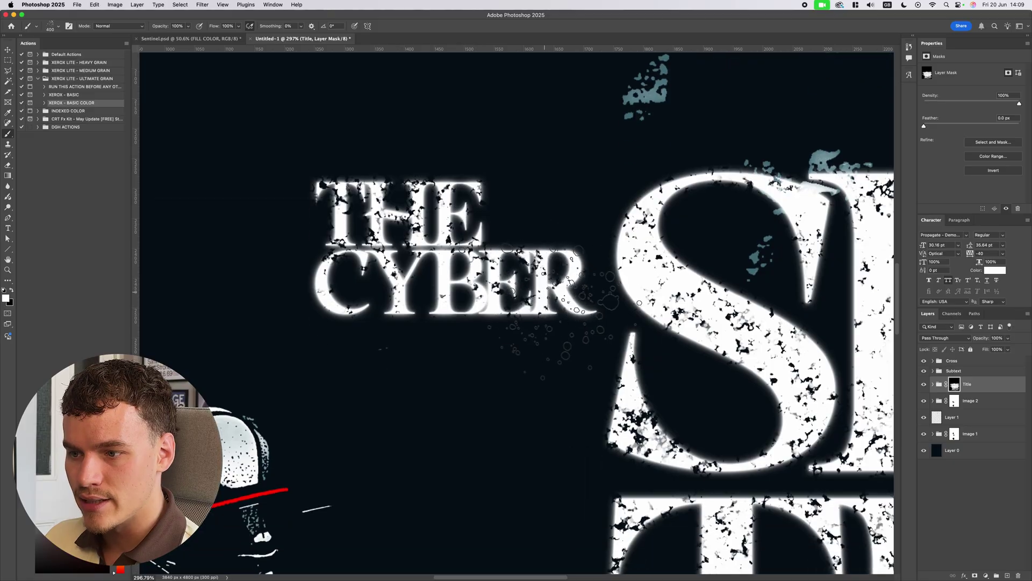
scroll(602, 323, "right", 6)
key("v")
scroll(660, 327, "down", 10)
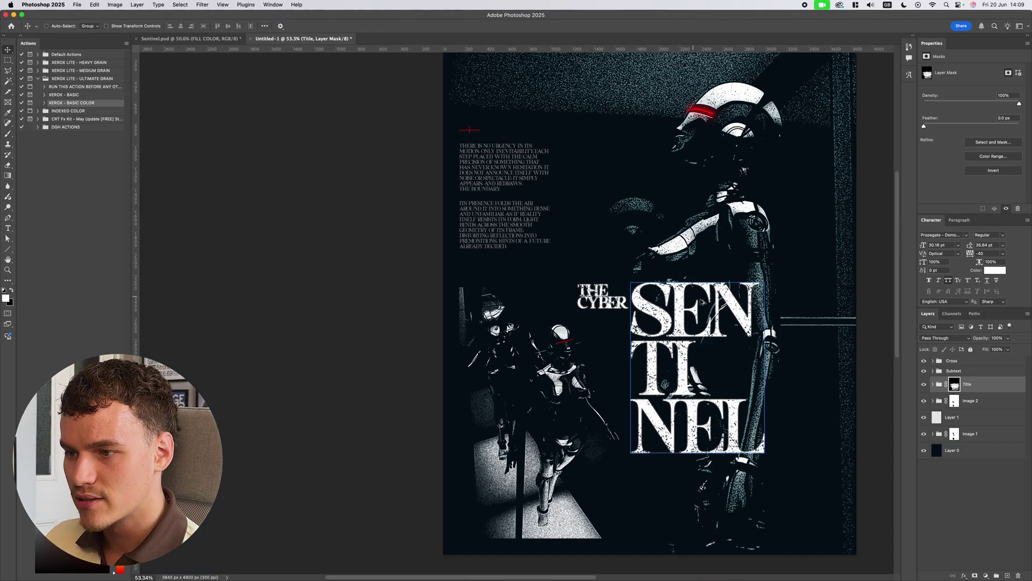
scroll(660, 327, "up", 3)
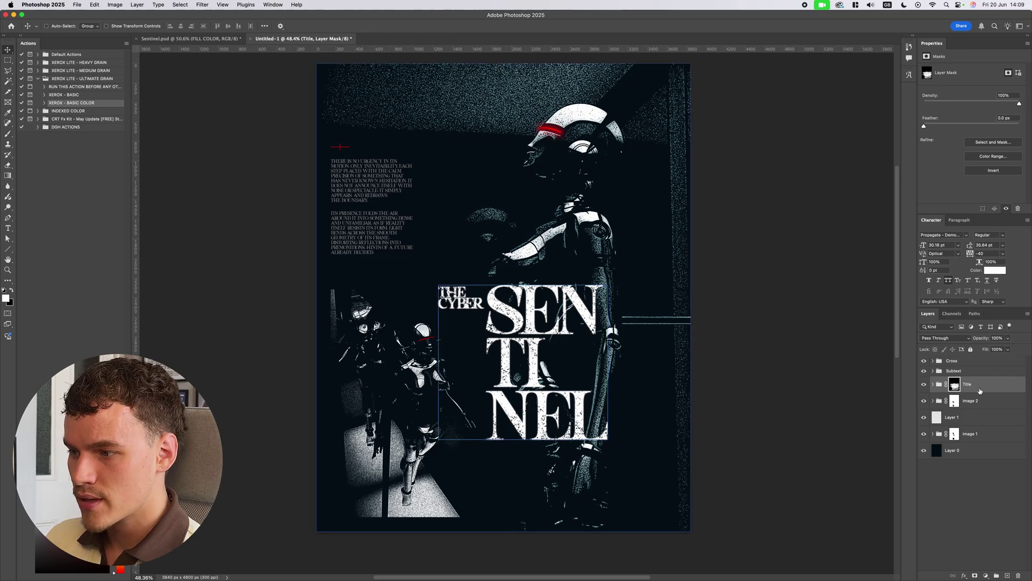
Add a black layer mask to the Subtext group and paint white with the spatter brush to reveal the body paragraphs with a worn texture.
left_click(923, 374)
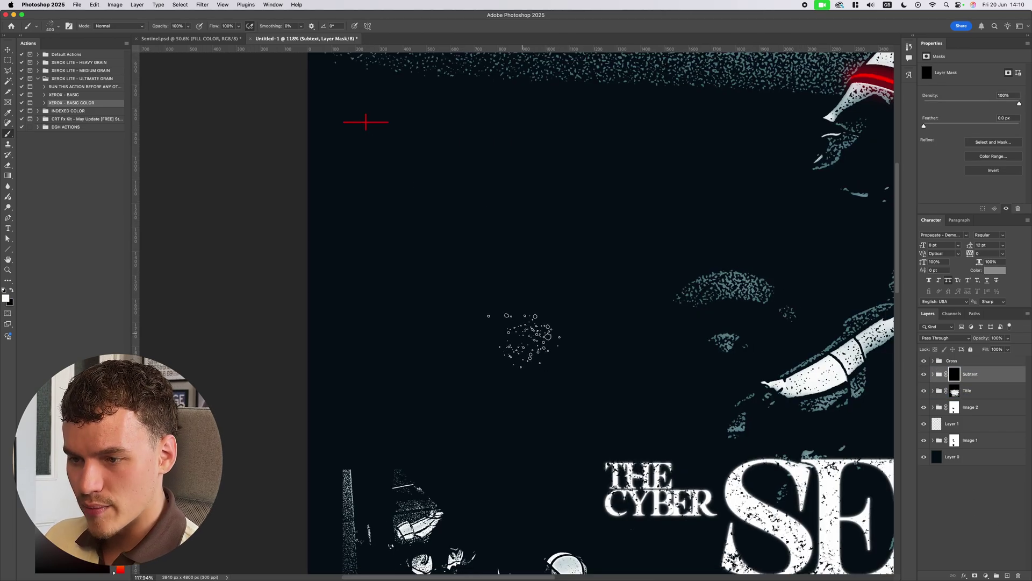
mouse_move(529, 339)
left_mouse_down()
mouse_move(567, 362)
mouse_move(391, 355)
mouse_move(389, 344)
mouse_move(461, 354)
mouse_move(642, 310)
mouse_move(522, 286)
mouse_move(195, 289)
mouse_move(178, 251)
mouse_move(564, 190)
mouse_move(567, 136)
mouse_move(392, 220)
mouse_move(415, 223)
mouse_move(367, 278)
mouse_move(630, 275)
left_mouse_up()
scroll(447, 183, "up", 5)
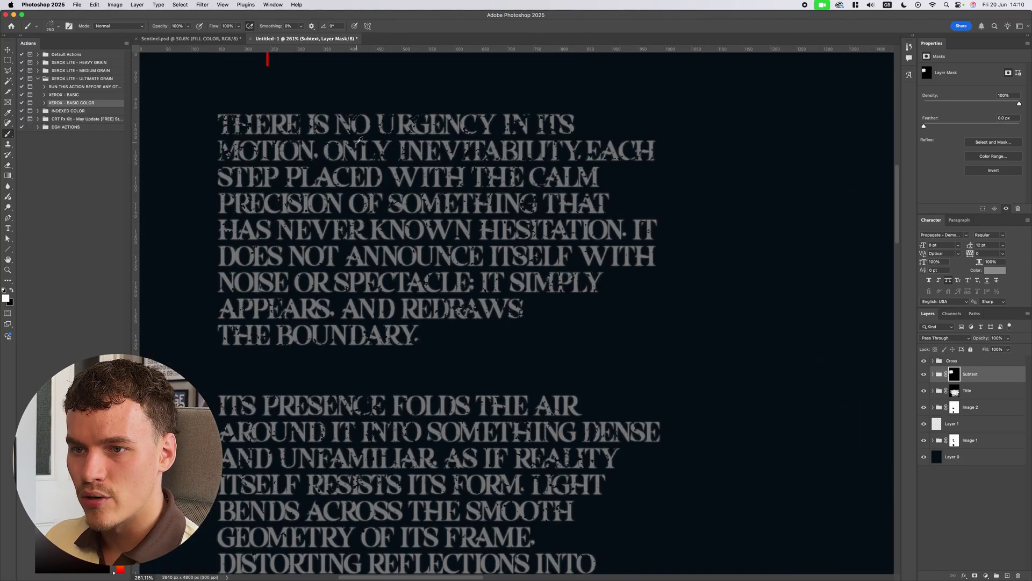
scroll(359, 142, "down", 4)
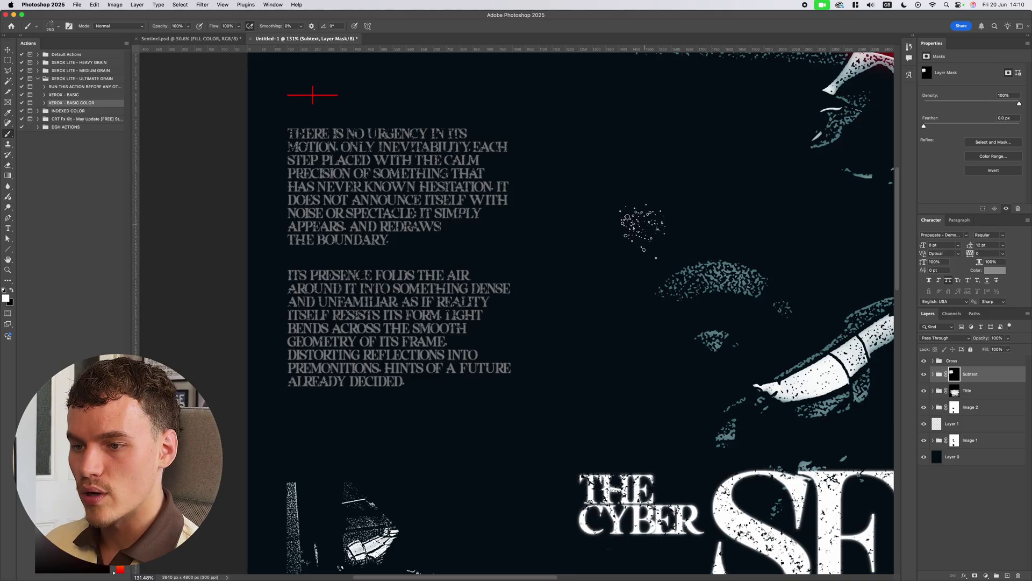
scroll(643, 199, "down", 5)
key("super+semicolon")
key("super+0")
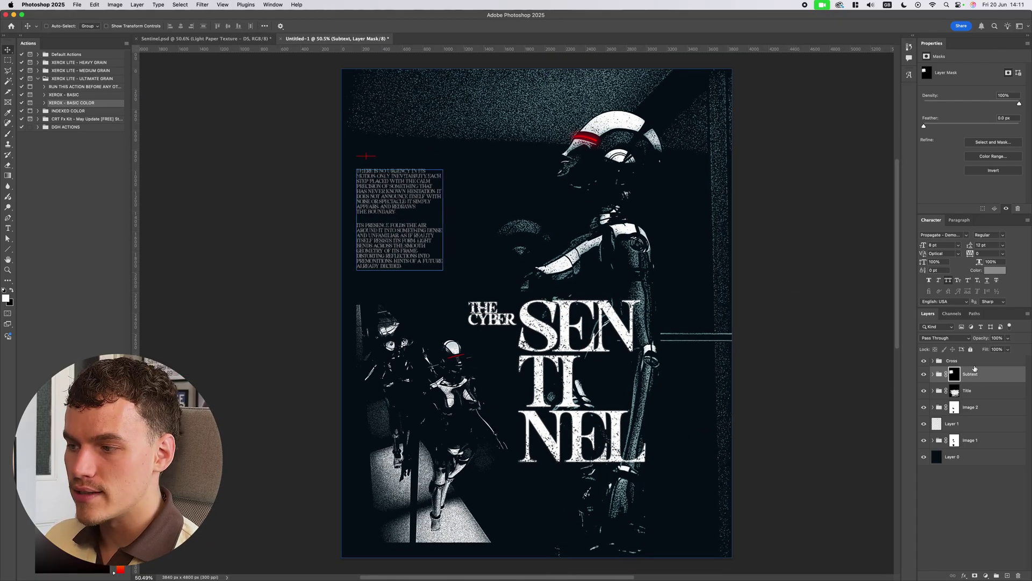
Paste the Light Paper Texture layer above the Cross group and set its opacity to 30%.
left_click(957, 363)
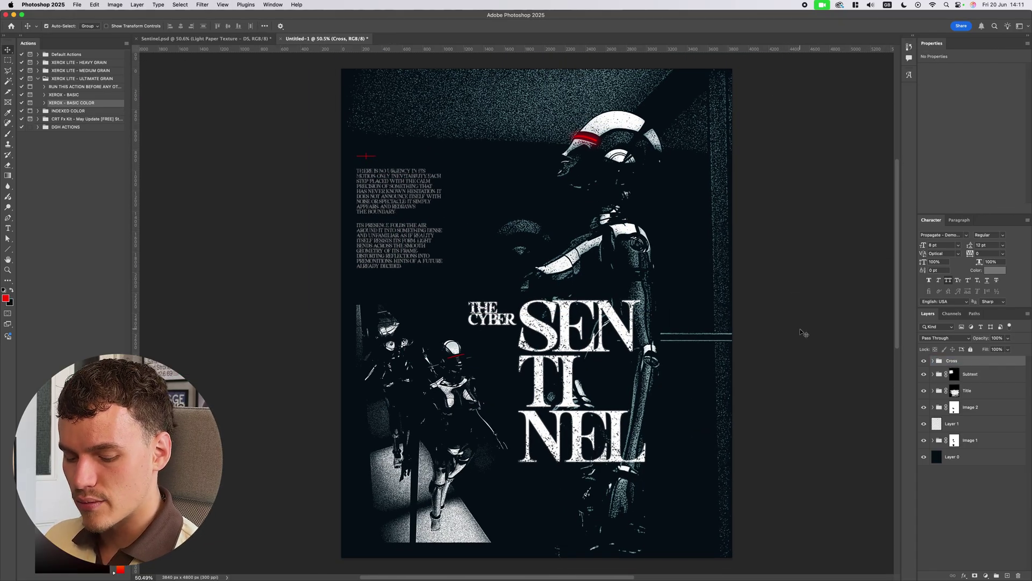
key("super+v")
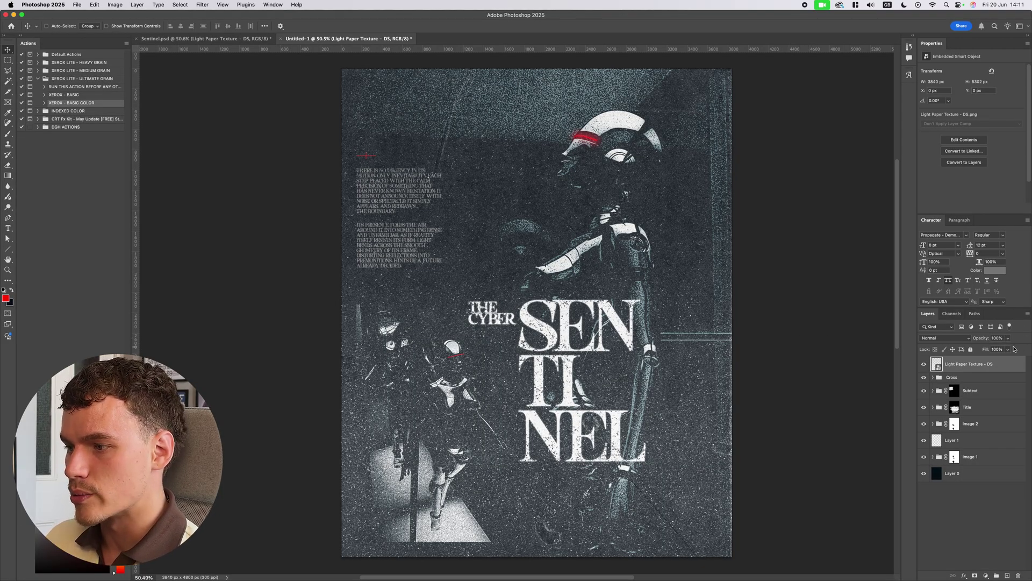
left_click(1001, 339)
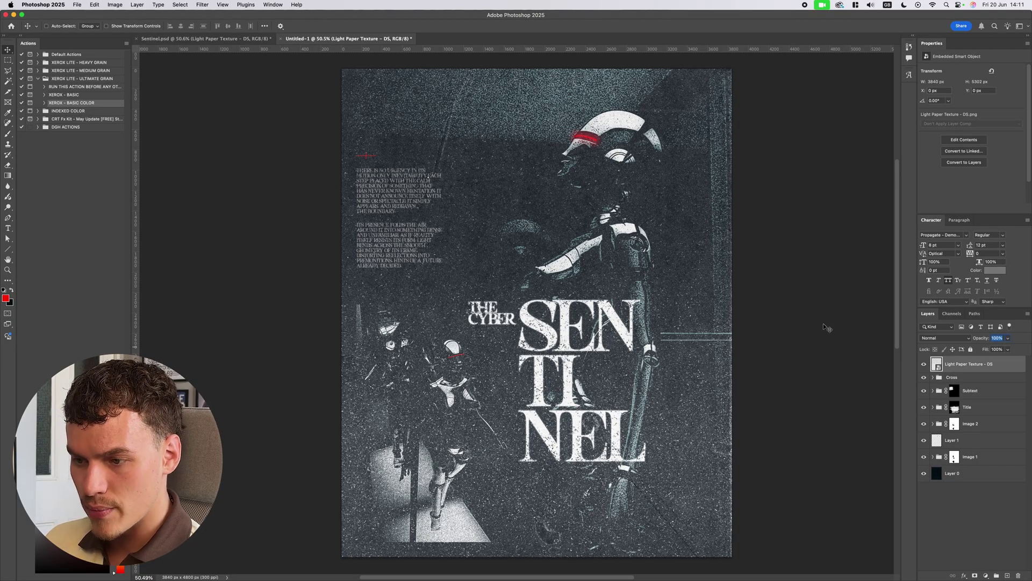
type("30")
key("Return")
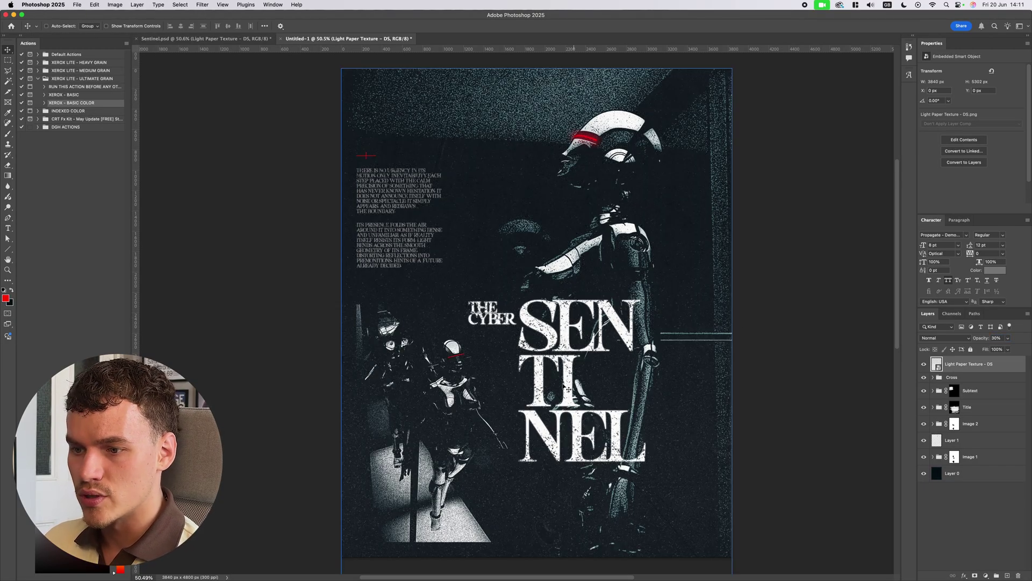
scroll(638, 385, "up", 5)
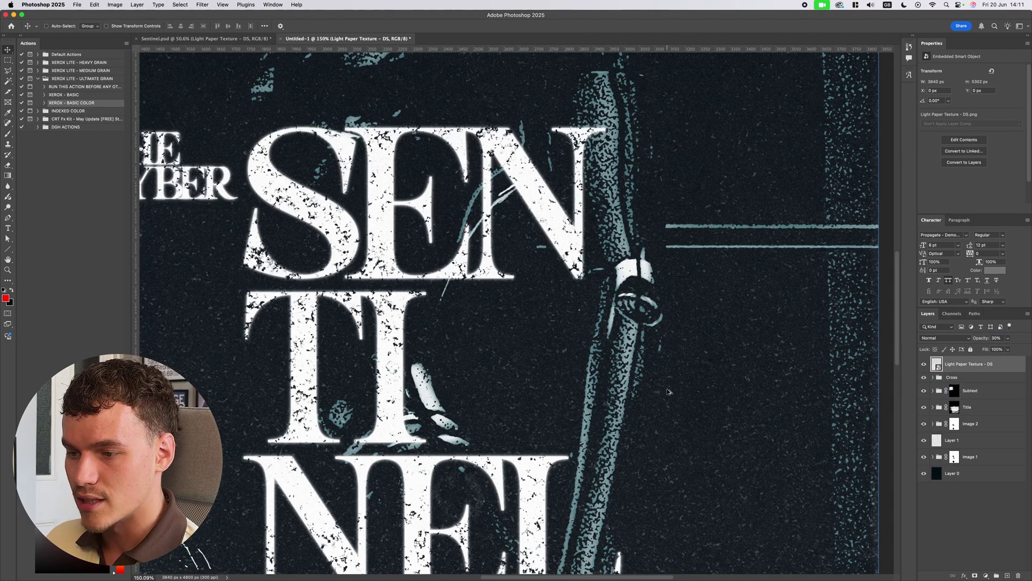
scroll(668, 391, "down", 10)
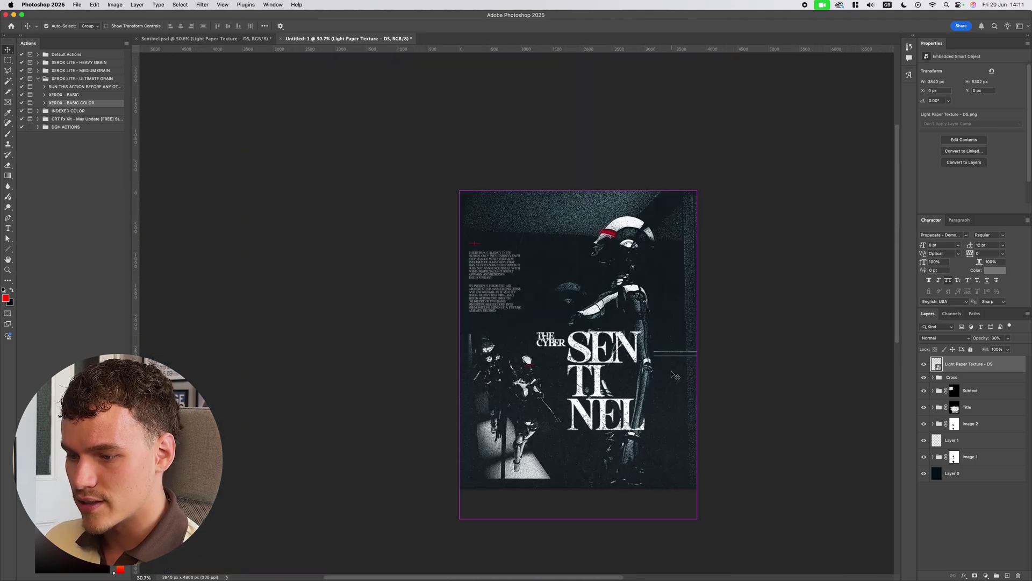
key("super+0")
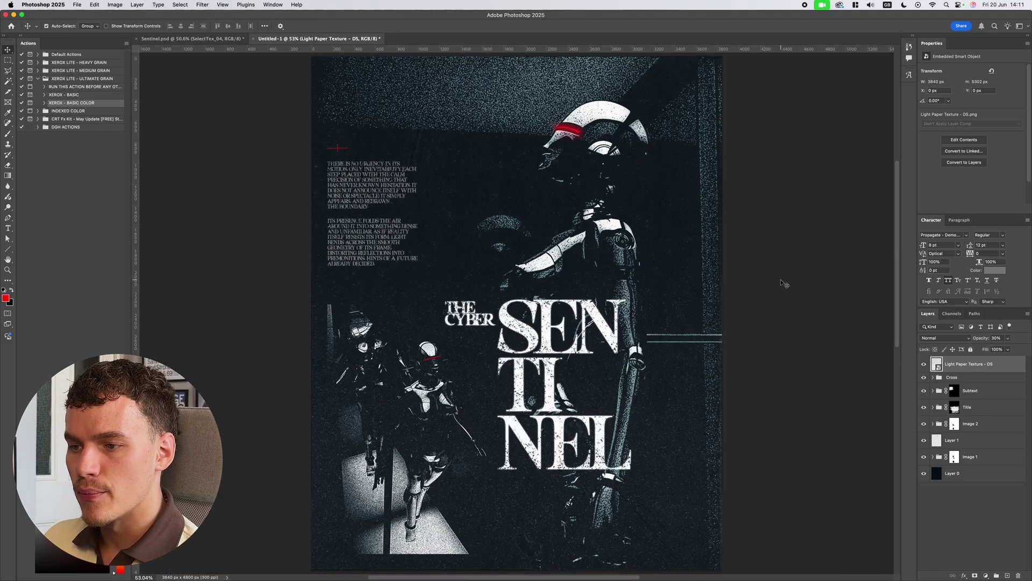
Paste the SelectTex_04 texture on top of all layers and set its blend mode to Overlay.
key("super+v")
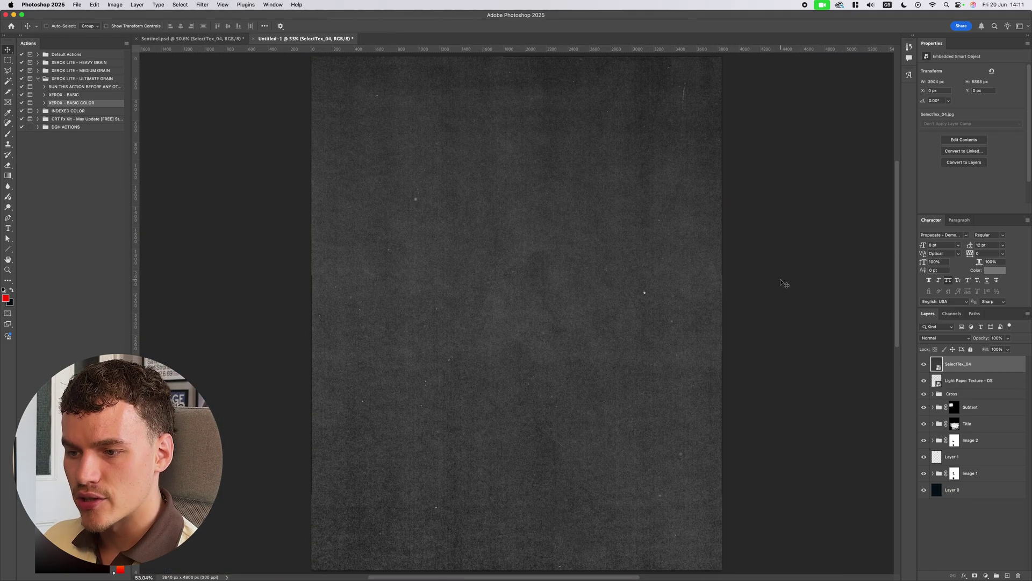
scroll(783, 282, "down", 2)
scroll(771, 278, "left", 1)
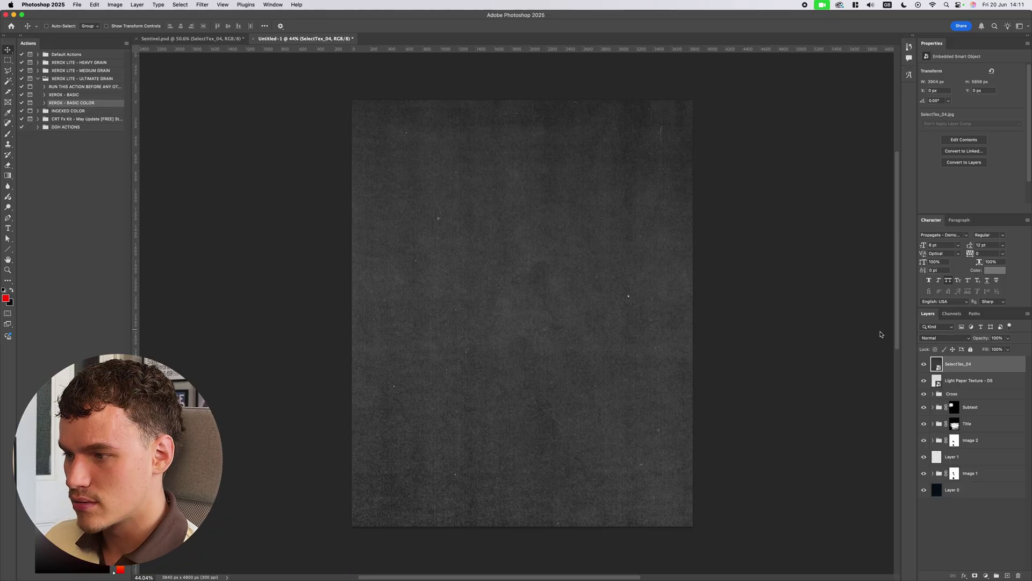
left_click(947, 338)
left_click(941, 458)
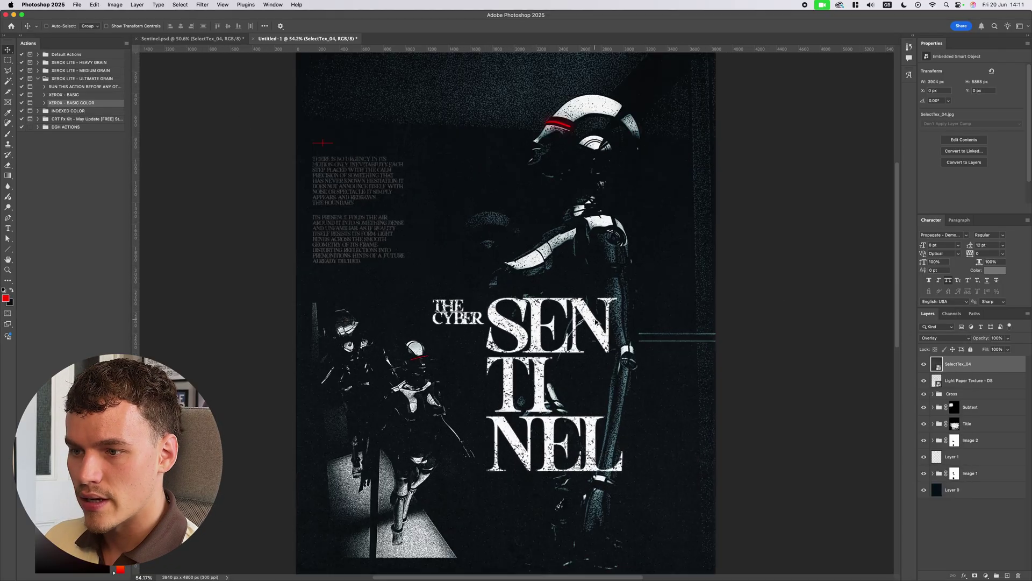
scroll(859, 359, "down", 2)
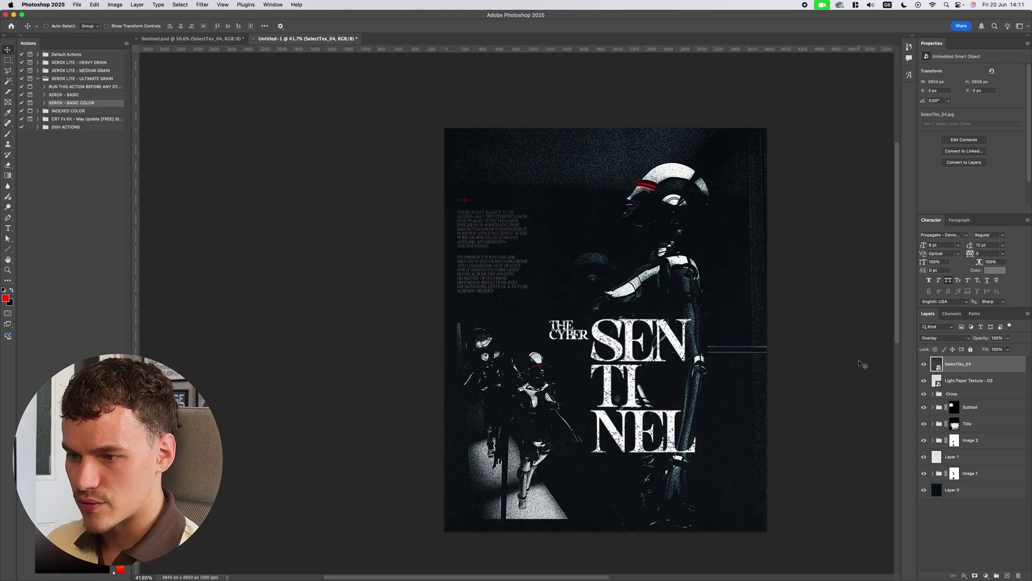
Set the opacity of the SelectTex_04 layer to 60%.
scroll(857, 364, "right", 2)
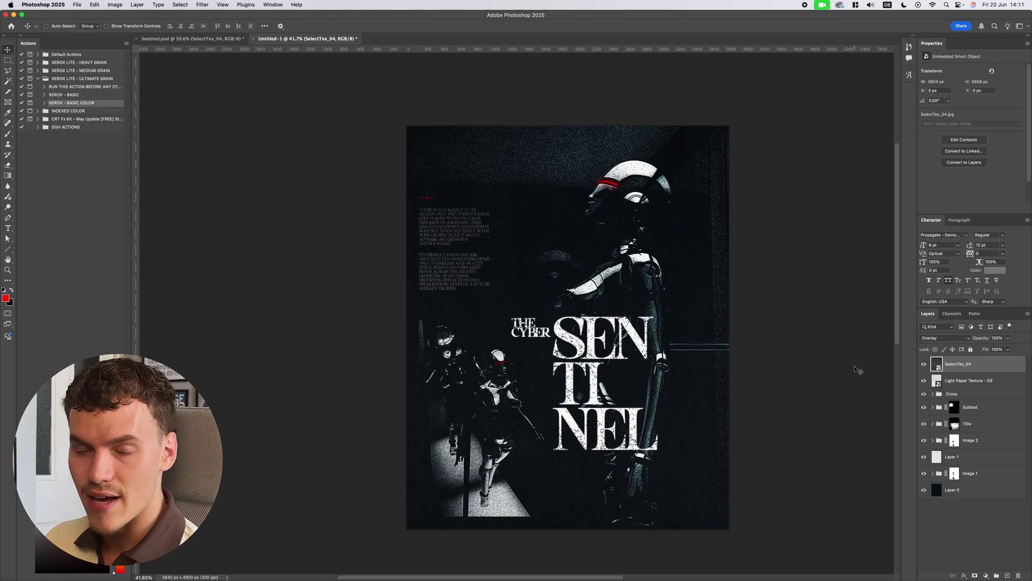
left_click(997, 338)
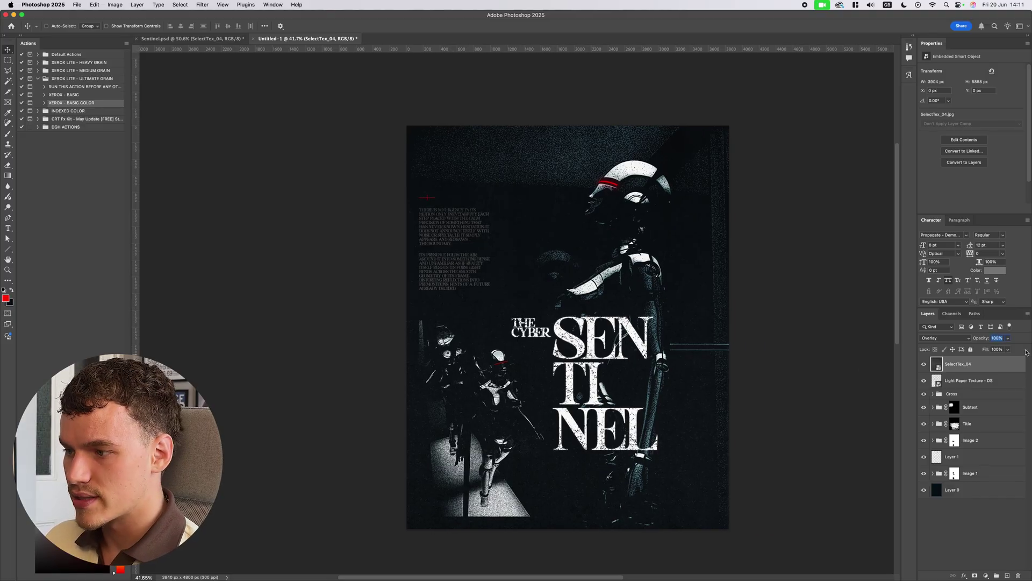
type("60")
key("Return")
Start a Levels adjustment on SelectTex_04 and brighten its midtones to about 2.74 to bring out the texture.
key("super+l")
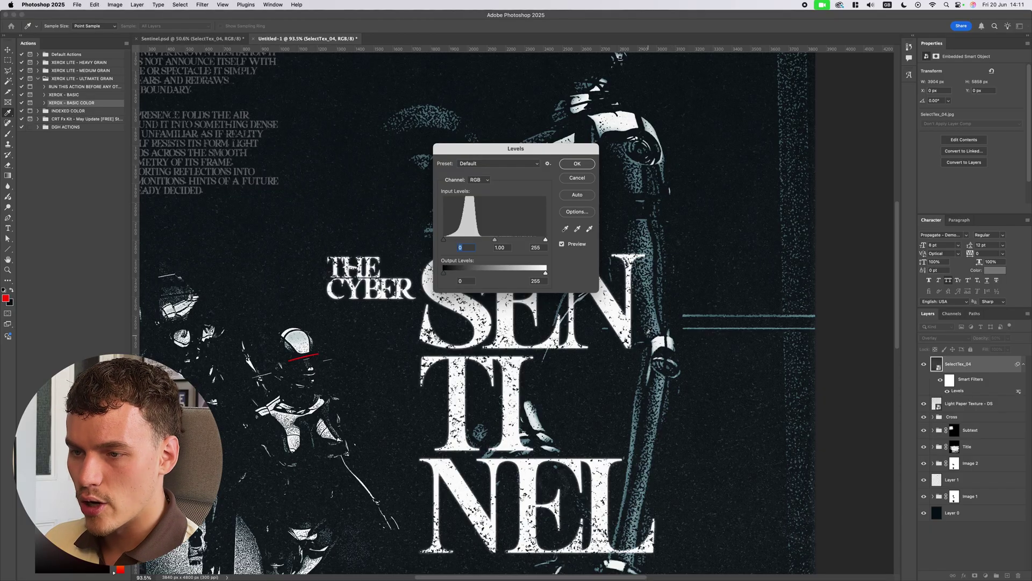
scroll(645, 336, "down", 2)
left_click_drag(484, 148, 744, 169)
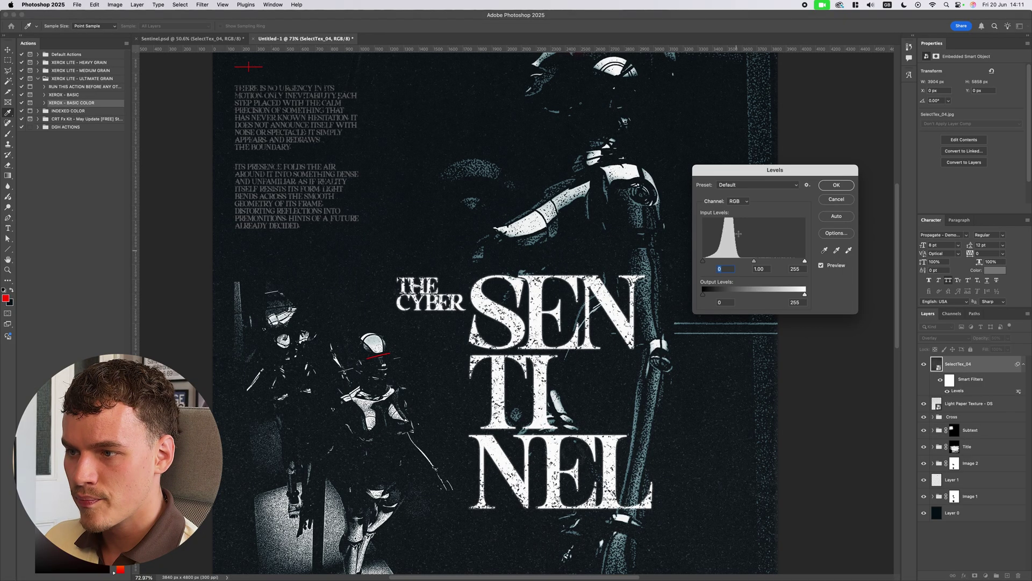
scroll(621, 252, "down", 2)
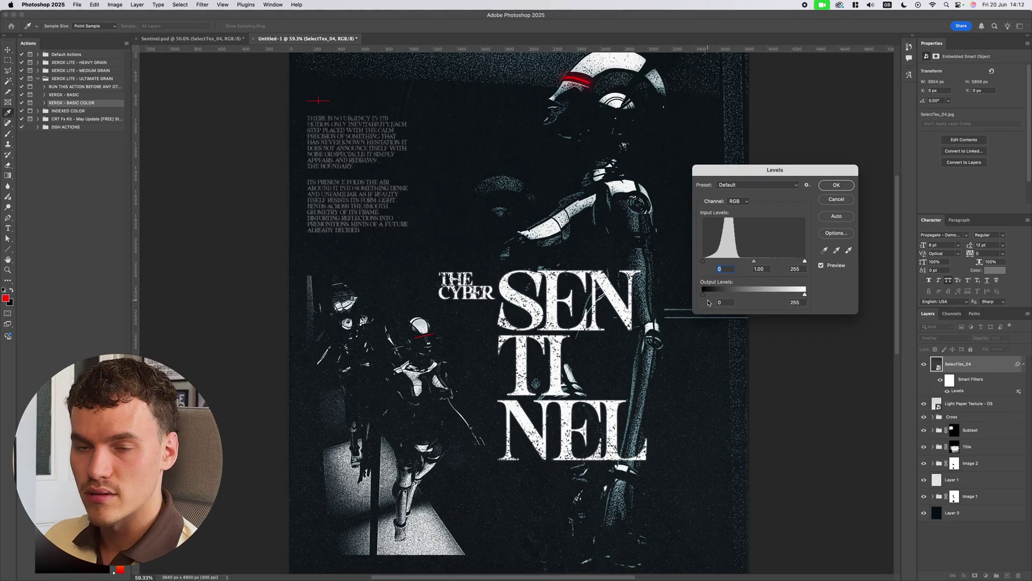
left_click_drag(703, 262, 715, 261)
left_click_drag(760, 262, 701, 261)
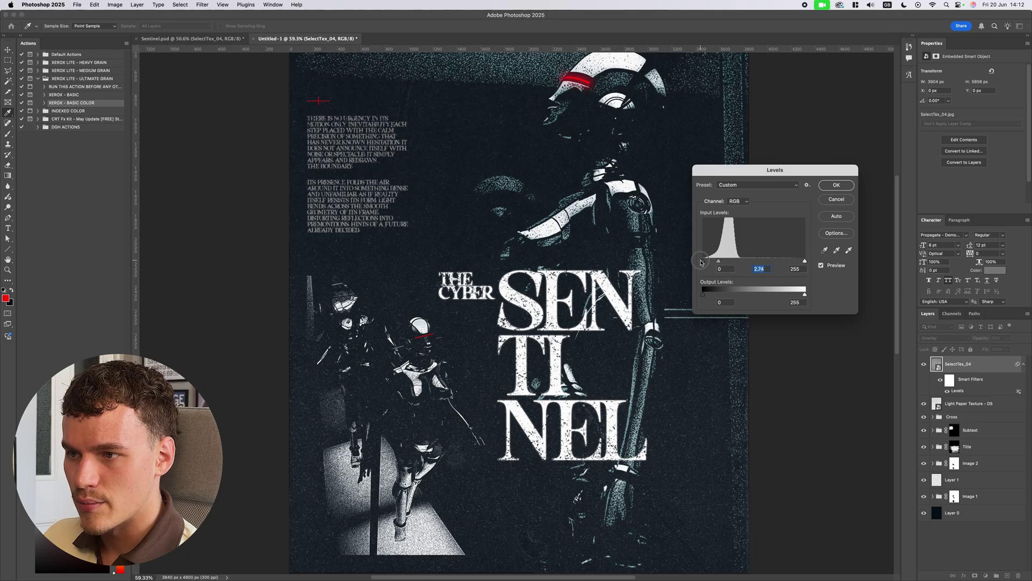
scroll(601, 253, "up", 3)
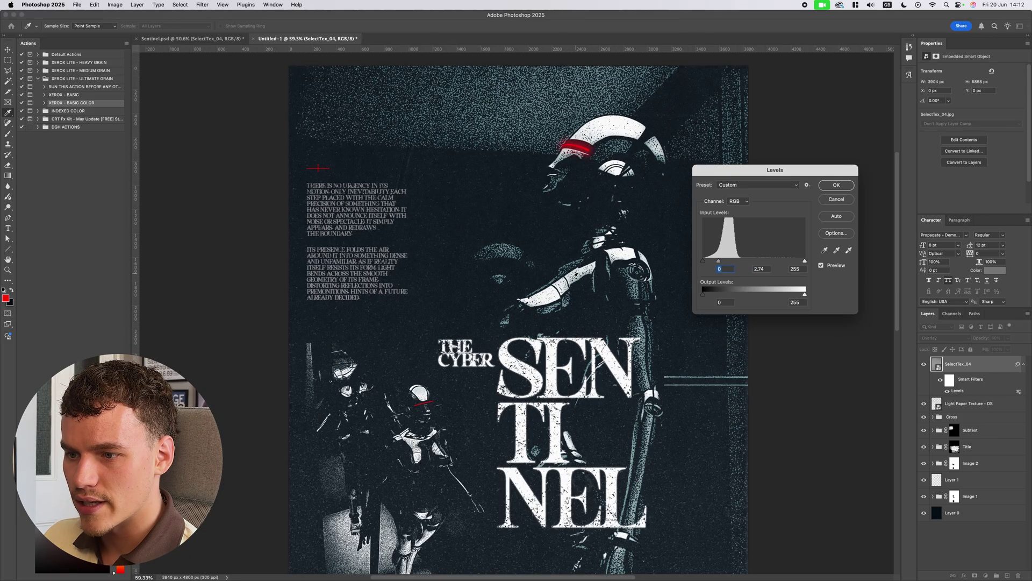
scroll(573, 276, "down", 3)
scroll(433, 392, "up", 6)
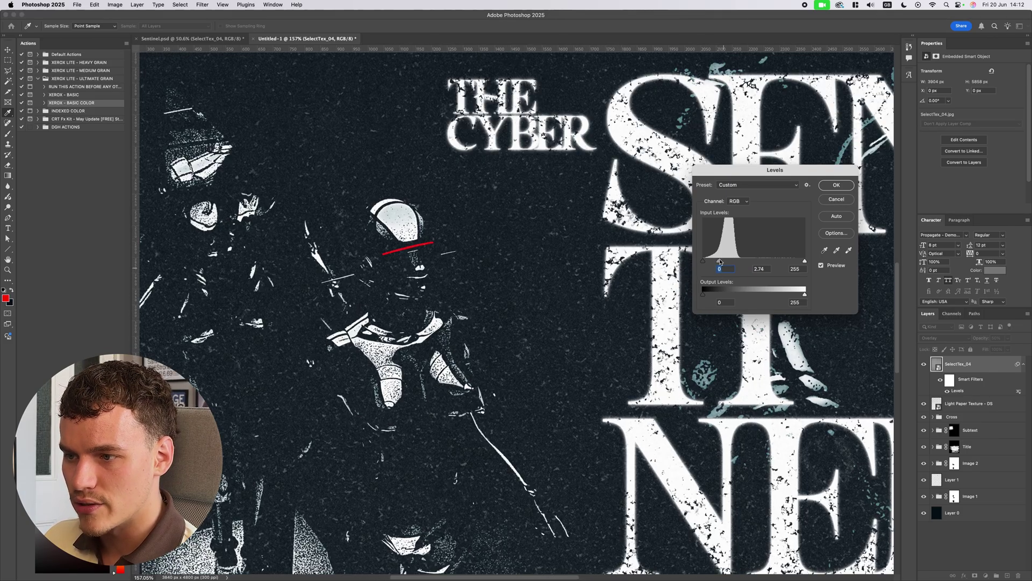
Fine-tune the Levels midtone input to about 2.39 while checking the texture around the title, and apply the adjustment.
left_click_drag(703, 261, 714, 261)
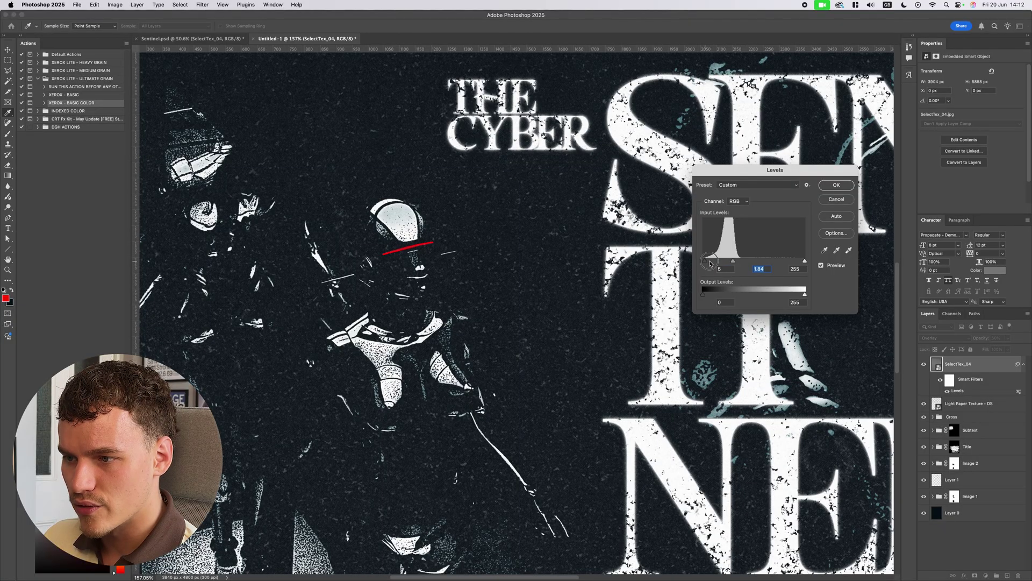
scroll(546, 390, "up", 6)
scroll(652, 480, "down", 2)
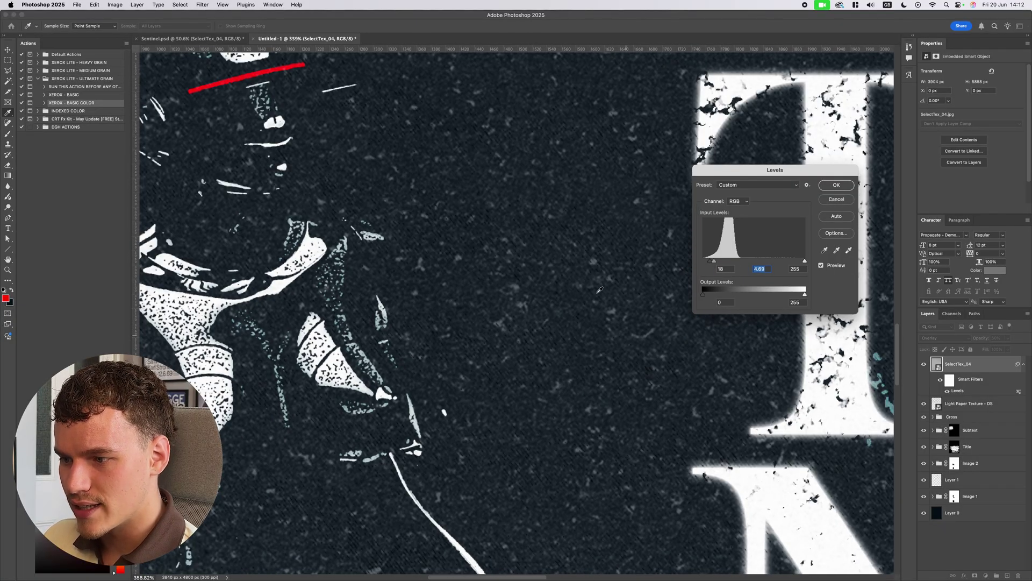
scroll(761, 472, "down", 2)
scroll(704, 434, "up", 5)
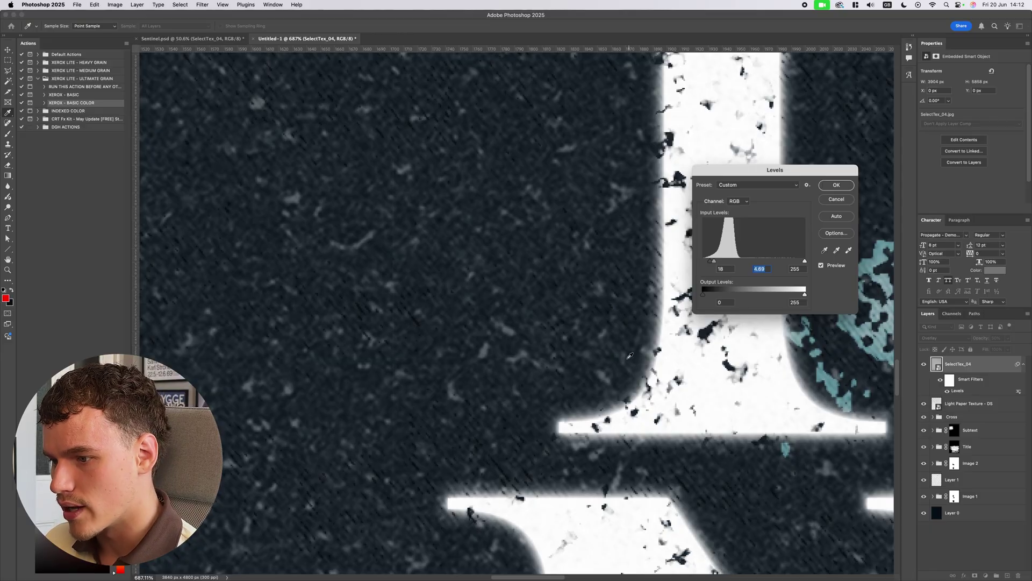
scroll(686, 440, "down", 8)
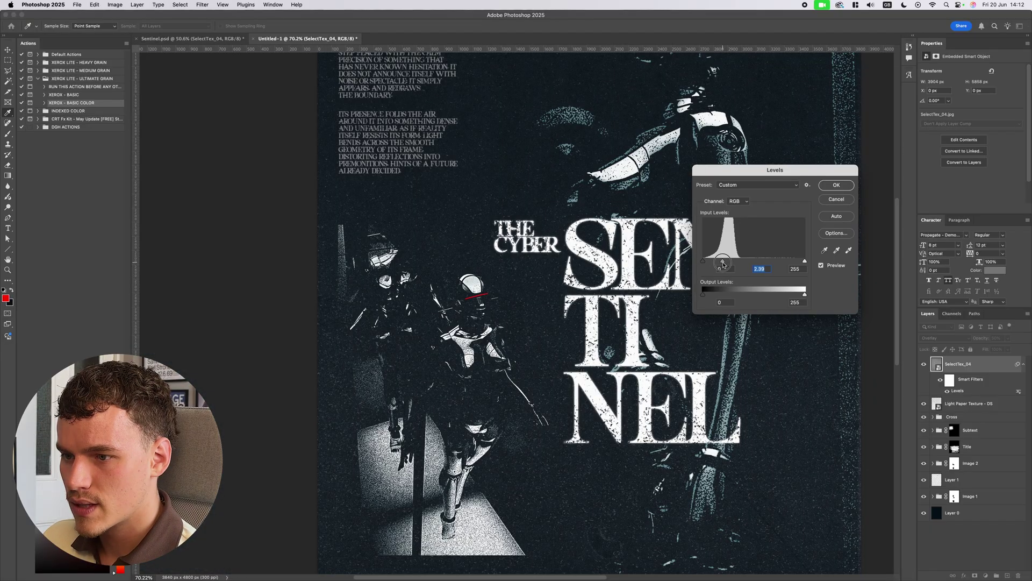
left_click(838, 188)
Set the opacity of the SelectTex_04 layer to 70% and check the texture across the poster.
left_click(1007, 339)
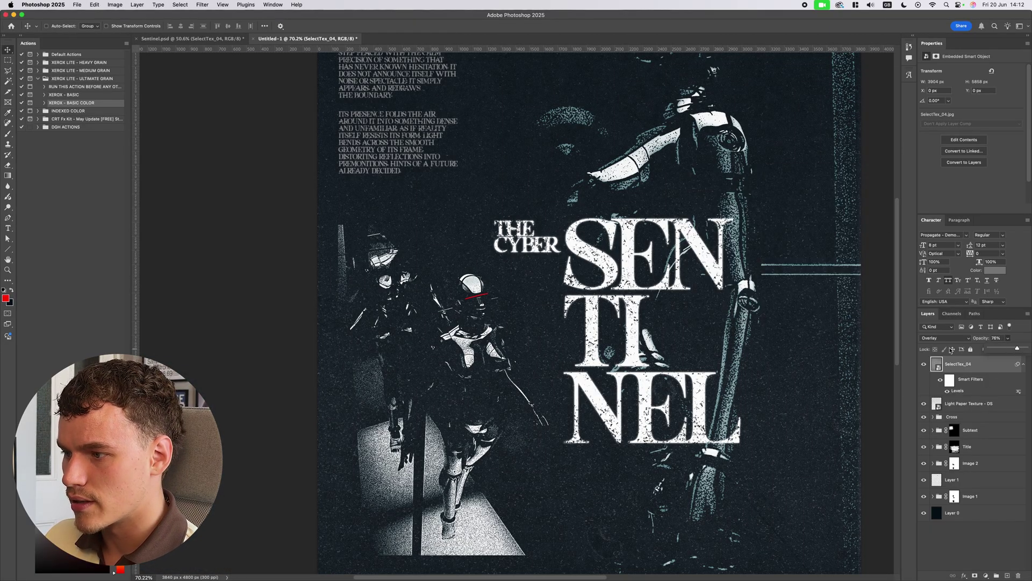
scroll(823, 330, "down", 4)
left_click(996, 338)
type("70")
key("Return")
scroll(788, 295, "up", 10)
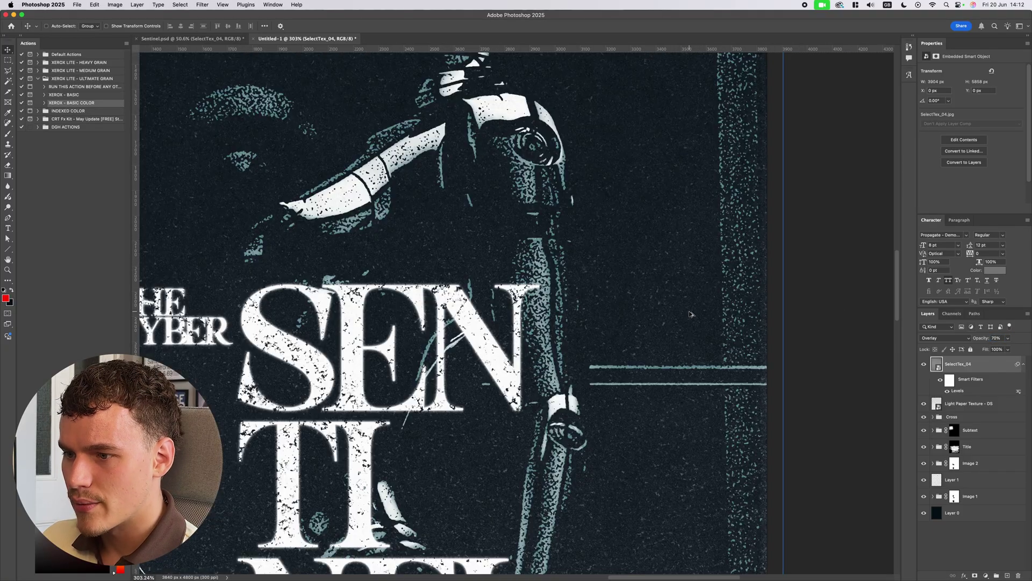
scroll(627, 359, "down", 8)
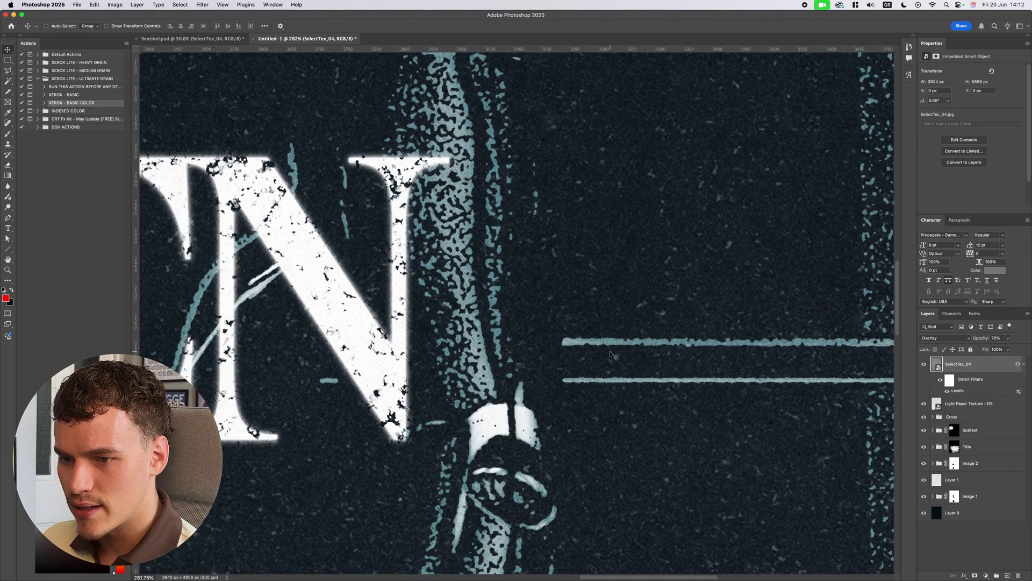
scroll(825, 338, "left", 3)
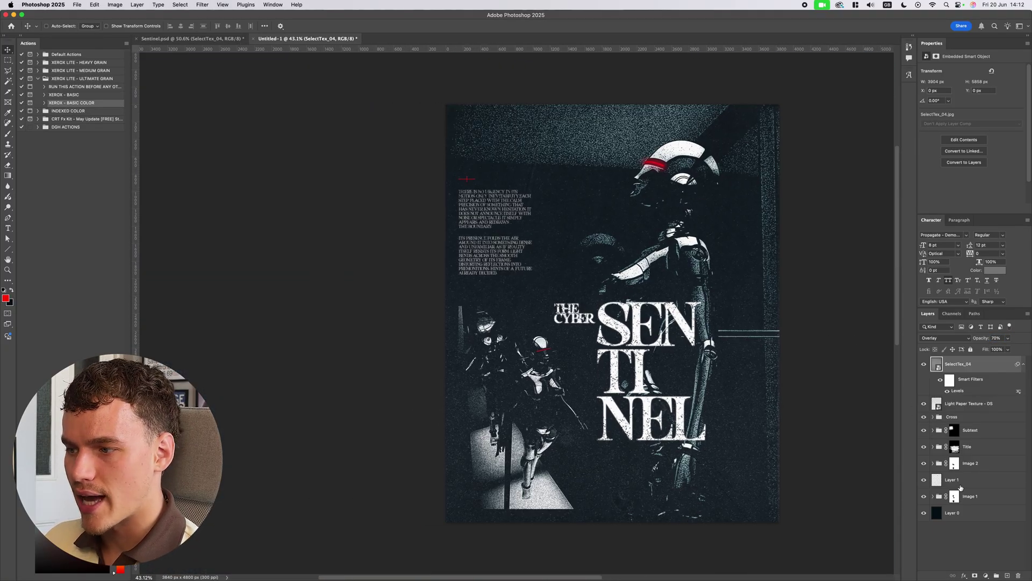
Add a Curves adjustment layer on top with an S-curve: raised highlights, midpoint at input 129, output 131, and shadows at input 50, output 38.
left_click(986, 575)
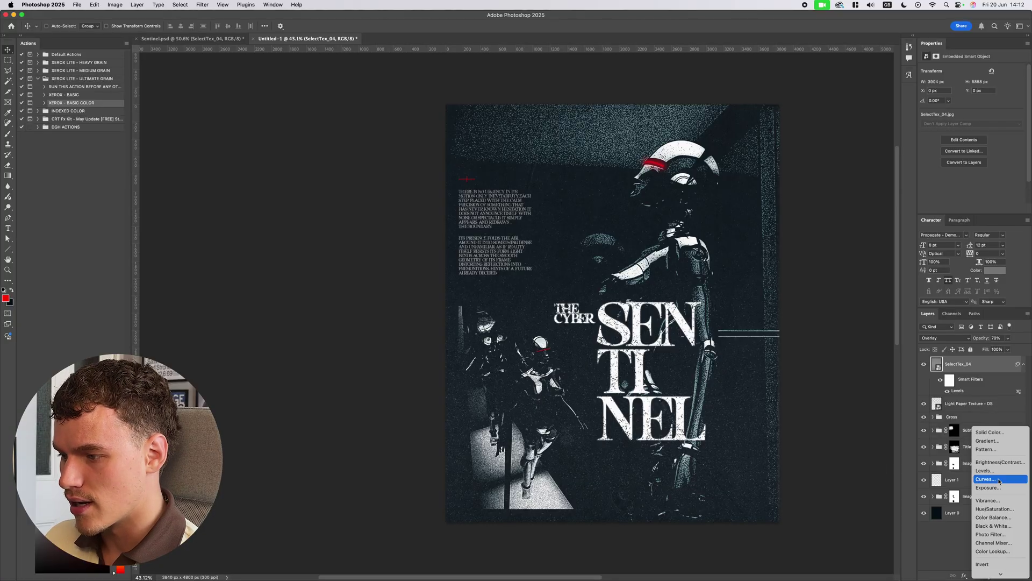
left_click(990, 480)
scroll(559, 312, "right", 2)
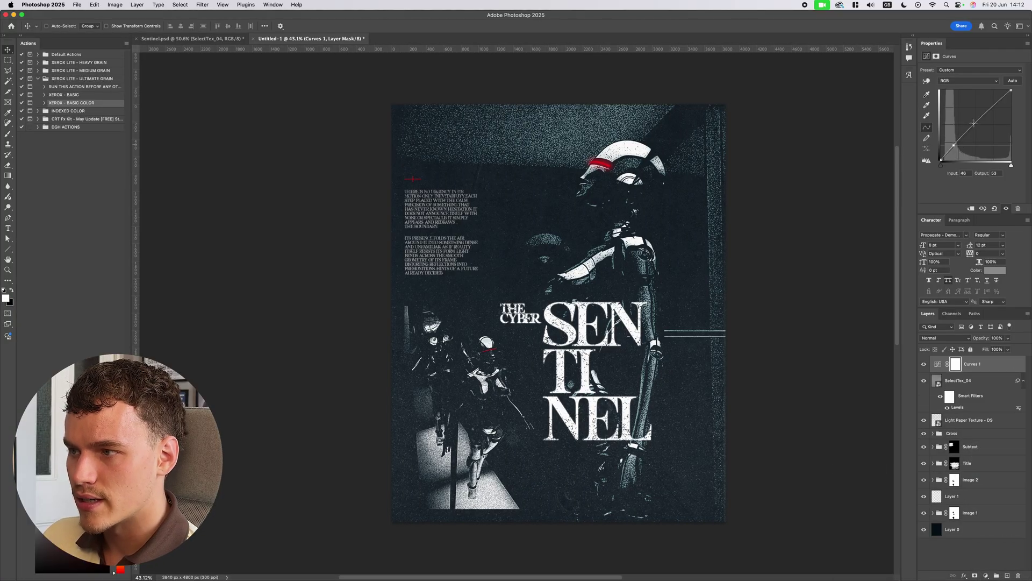
left_click_drag(975, 123, 998, 95)
left_click(1002, 101)
left_click_drag(979, 131, 976, 127)
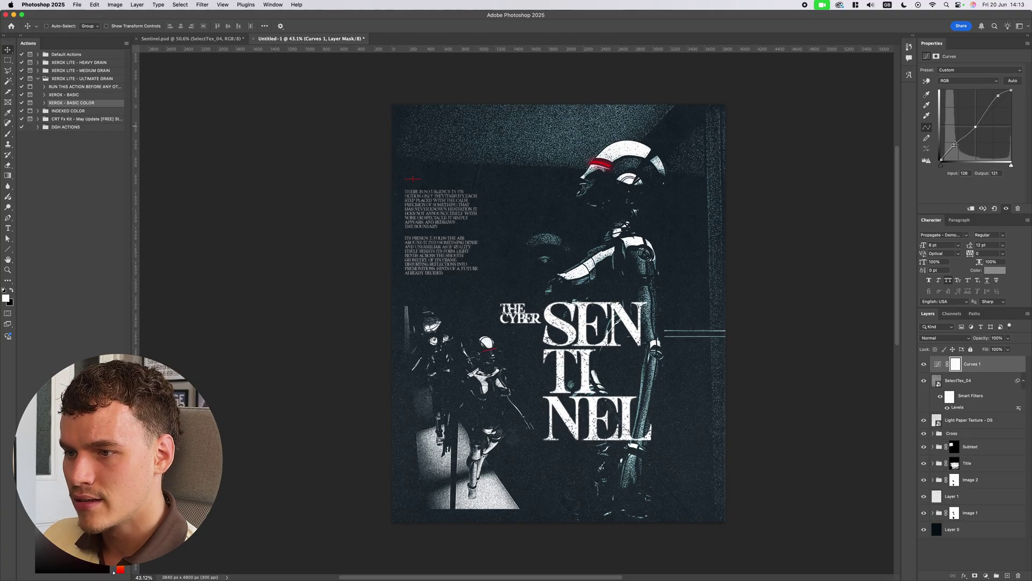
left_click_drag(955, 146, 955, 149)
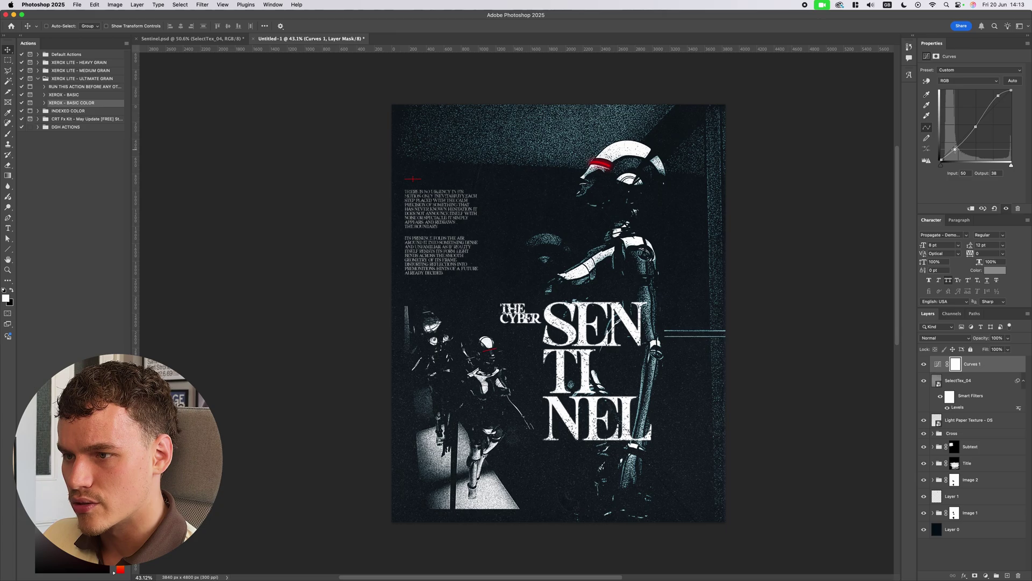
scroll(823, 221, "left", 3)
scroll(694, 370, "up", 3)
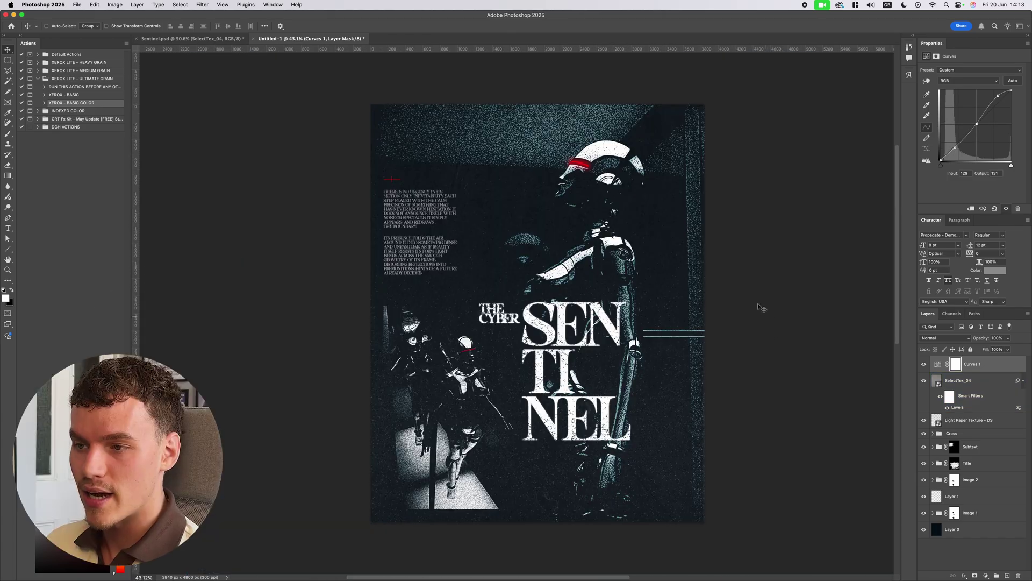
Examine the red visor glow, the distressed title and the texture up close, and review the whole poster.
key("alt+bracketleft")
scroll(585, 144, "up", 1)
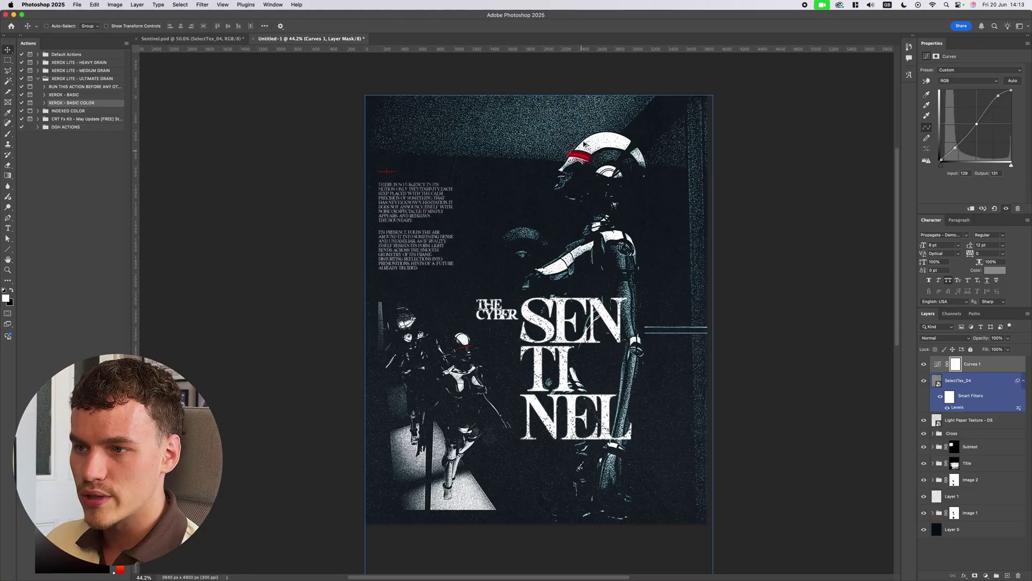
scroll(584, 144, "up", 10)
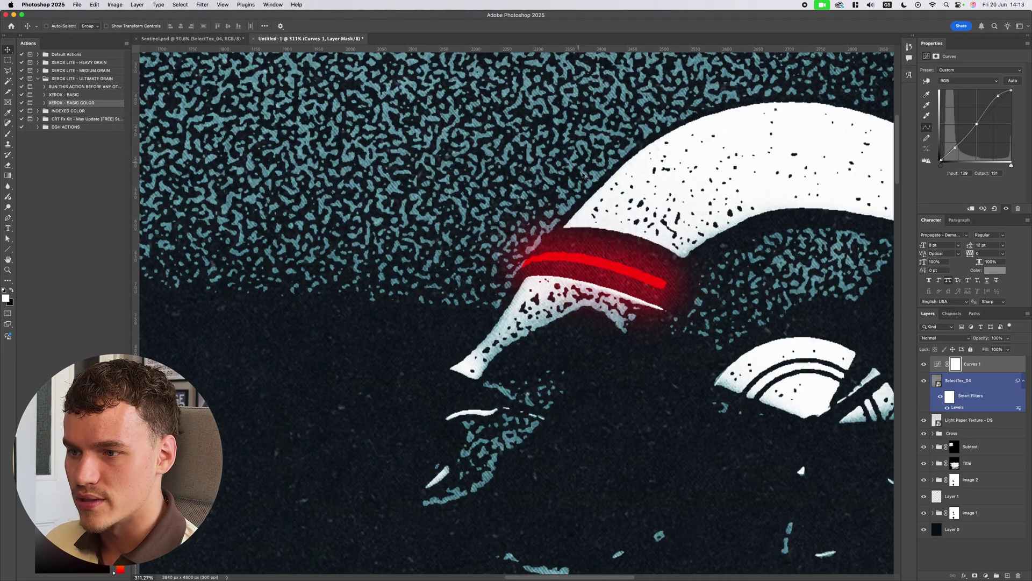
scroll(585, 175, "down", 14)
scroll(594, 380, "up", 10)
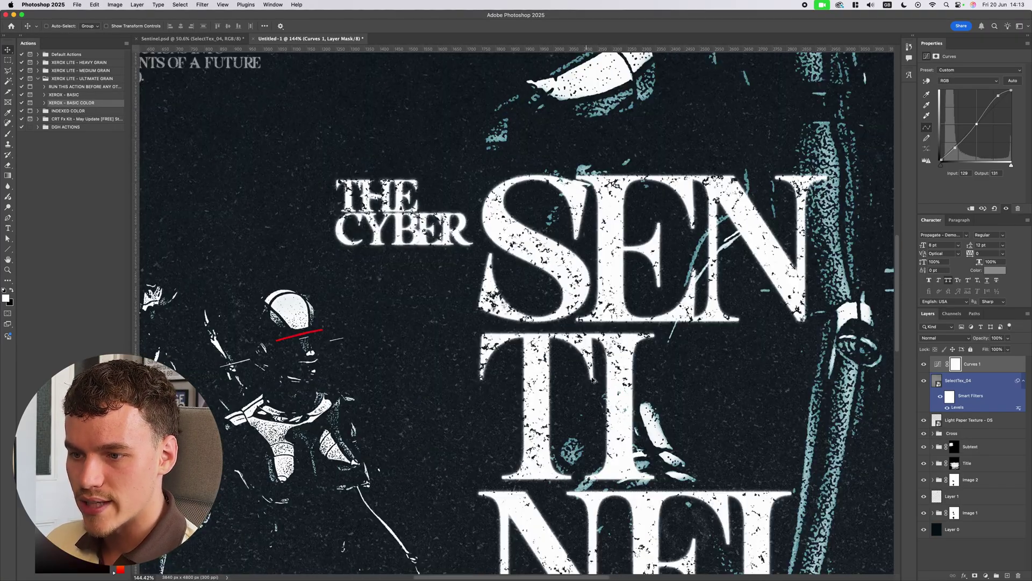
scroll(593, 379, "down", 10)
key("alt+bracketright")
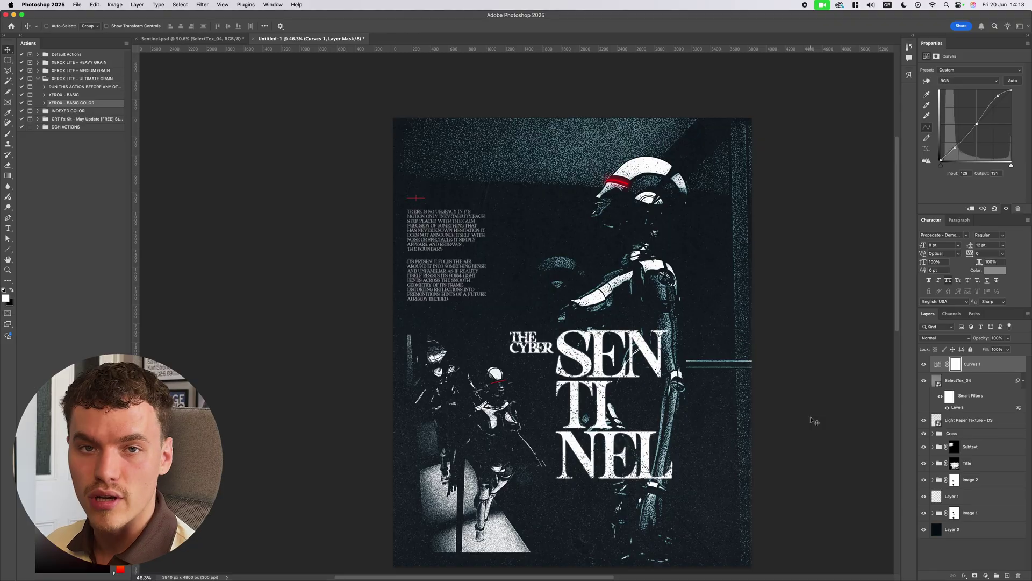